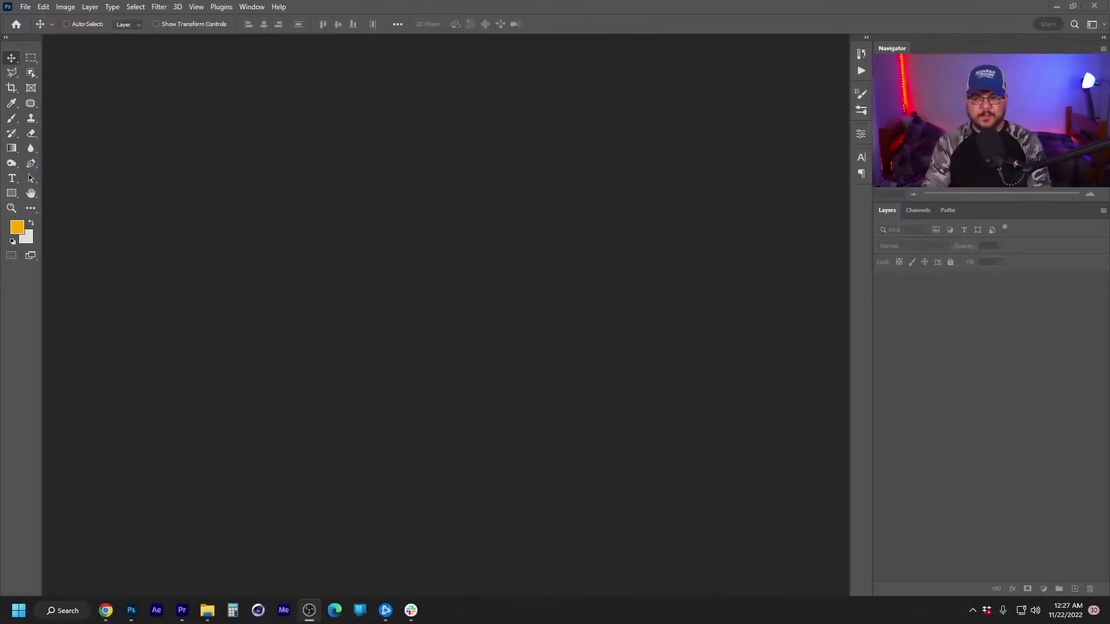
# Dismiss the Open dialog and create a new transparent 1920×1080 document
pyautogui.doubleClick(540, 319)
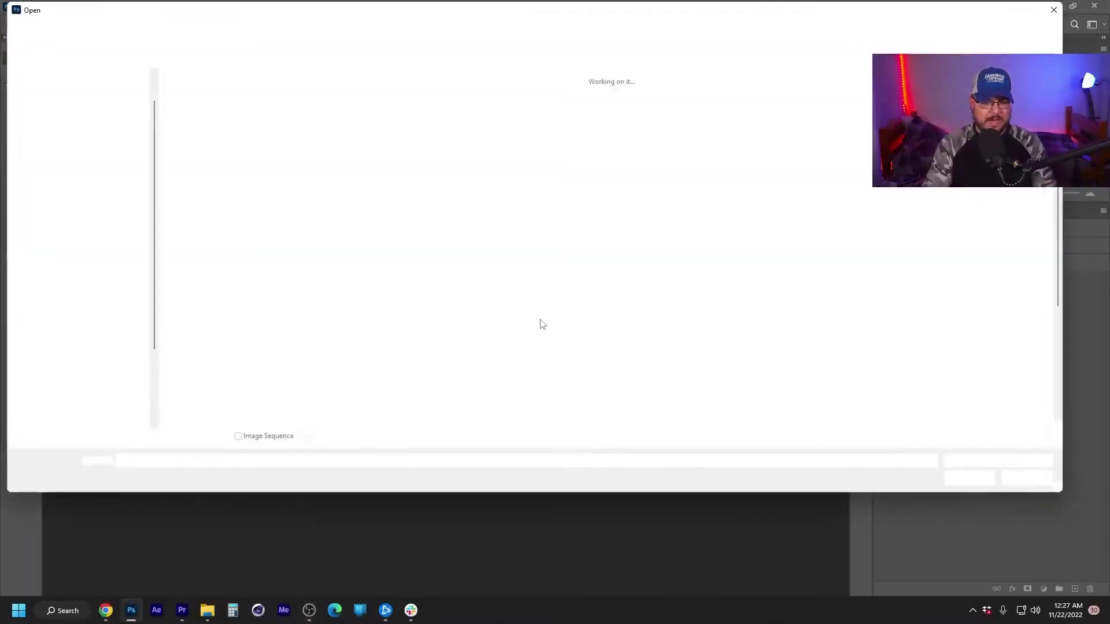
pyautogui.click(1029, 478)
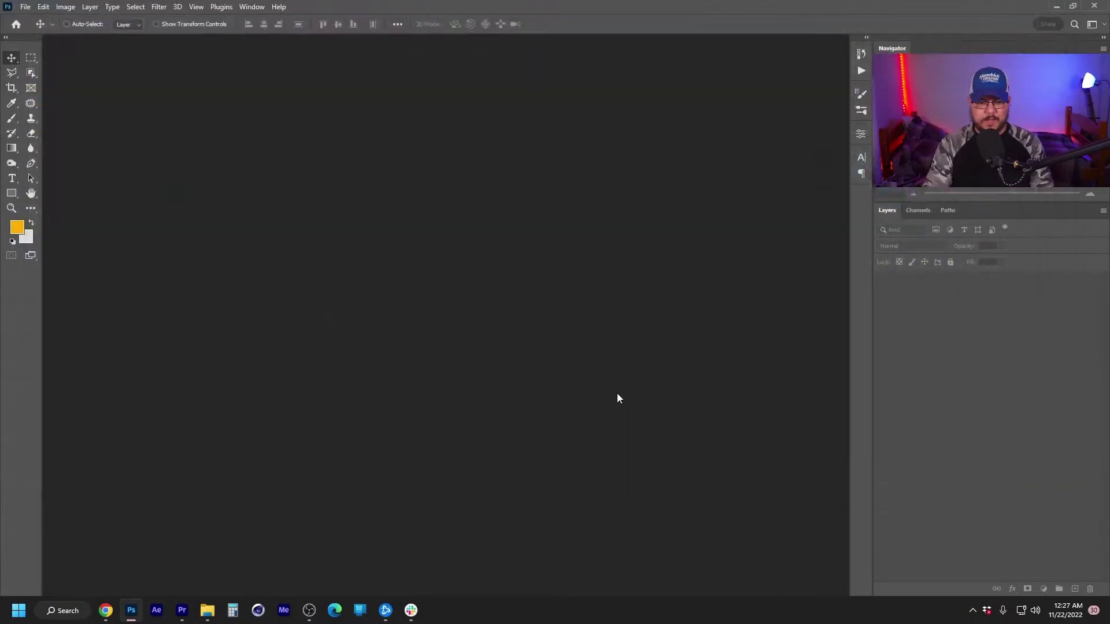
pyautogui.hotkey('ctrl', 'n')
pyautogui.doubleClick(511, 183)
pyautogui.click(524, 197)
pyautogui.click(642, 138)
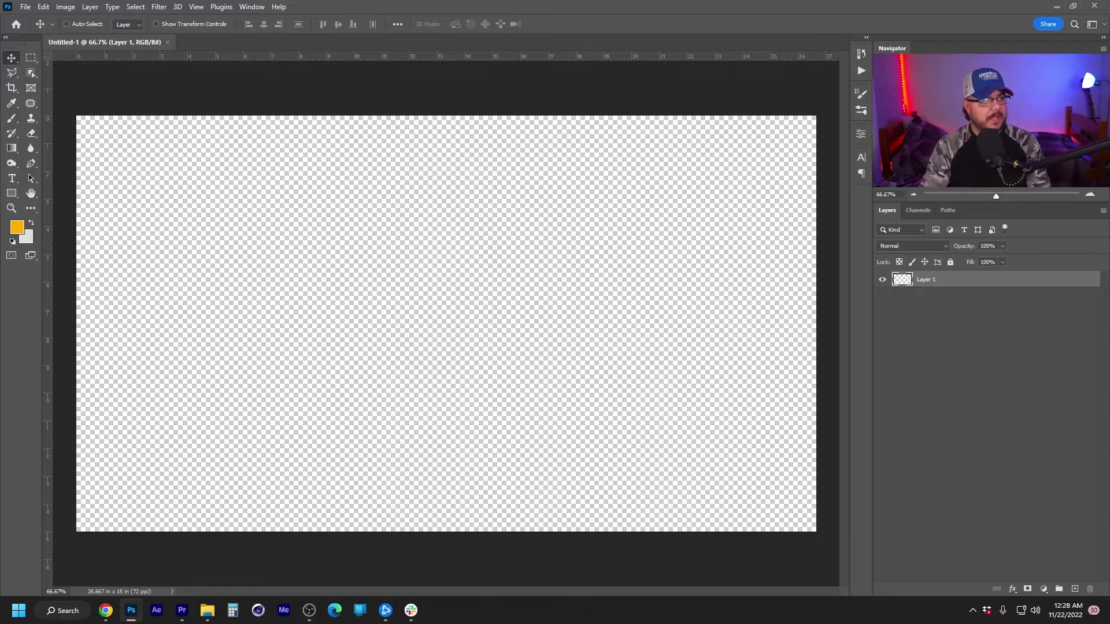
# Place the cloudy sky photo at 33% scale to fill the canvas, and open the skyline photo
pyautogui.moveTo(535, 248); pyautogui.dragTo(500, 240)
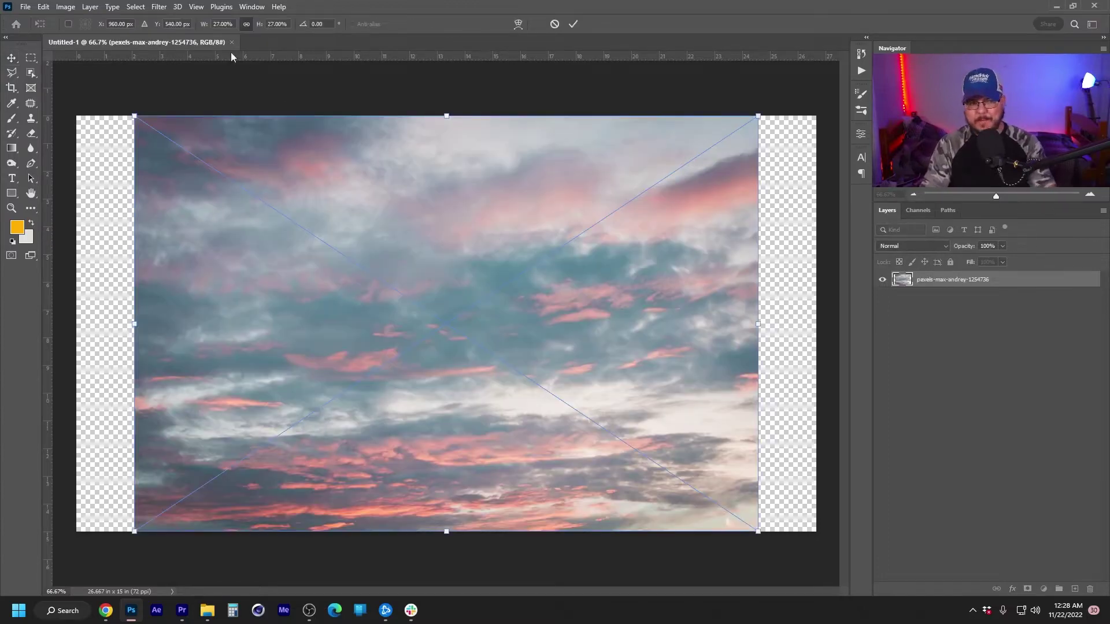
pyautogui.click(223, 23)
pyautogui.write('32')
pyautogui.press('Return')
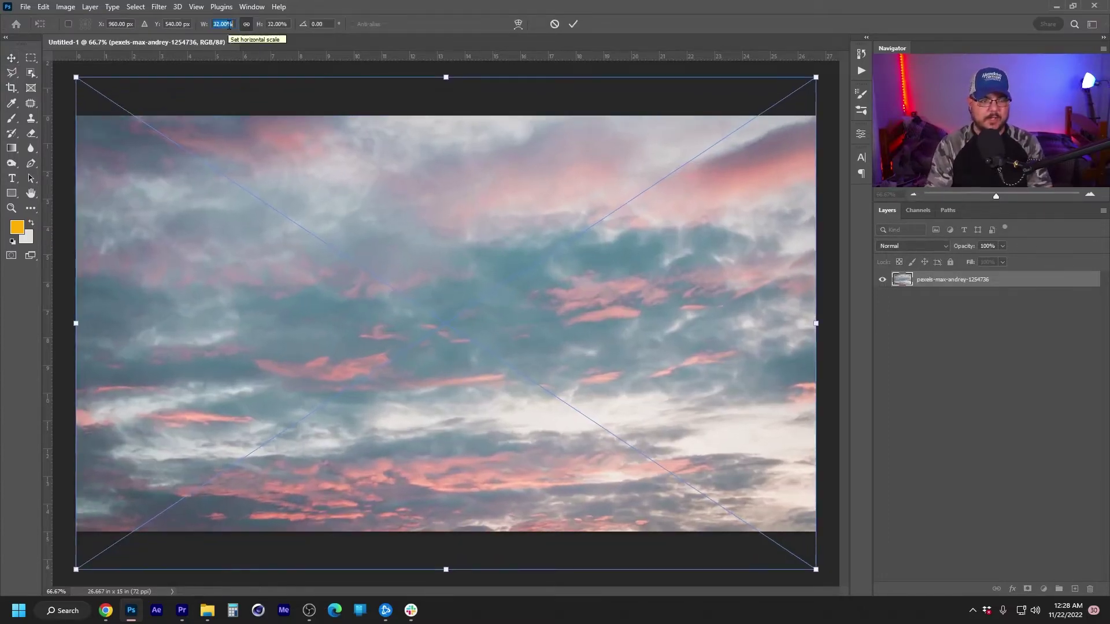
pyautogui.press('Down')
pyautogui.press('Up')
pyautogui.press('Up')
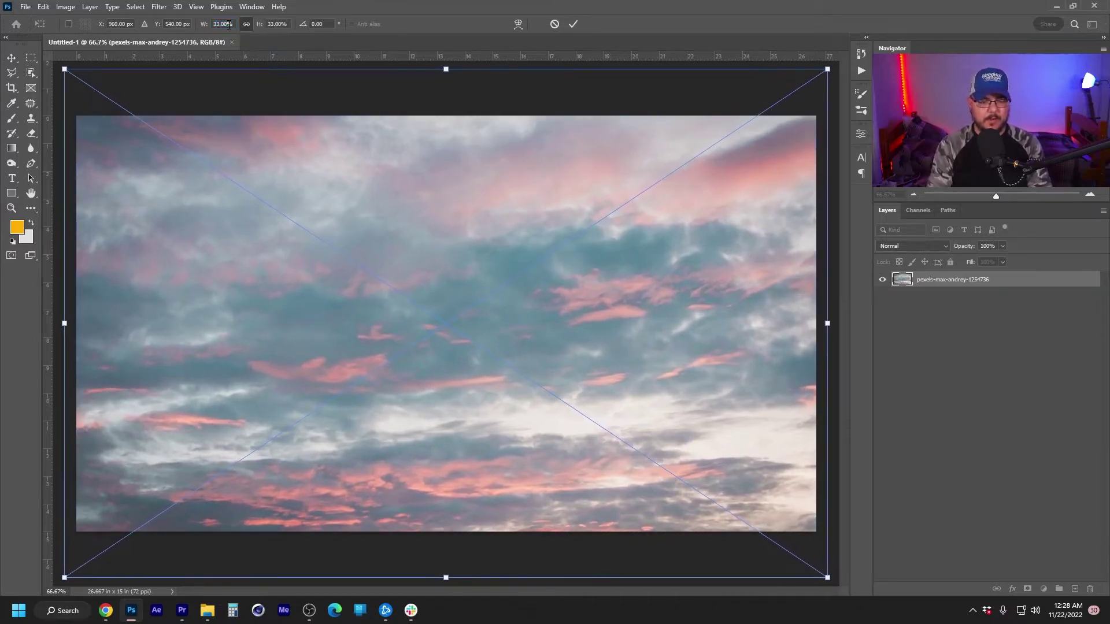
pyautogui.press('Return')
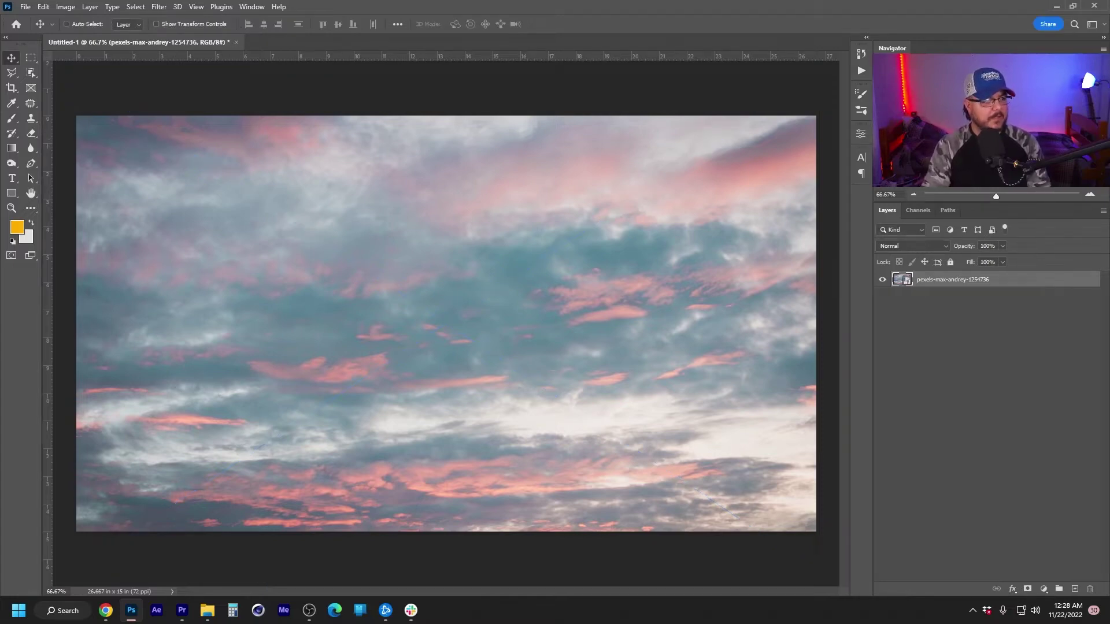
pyautogui.moveTo(208, 23); pyautogui.dragTo(358, 49)
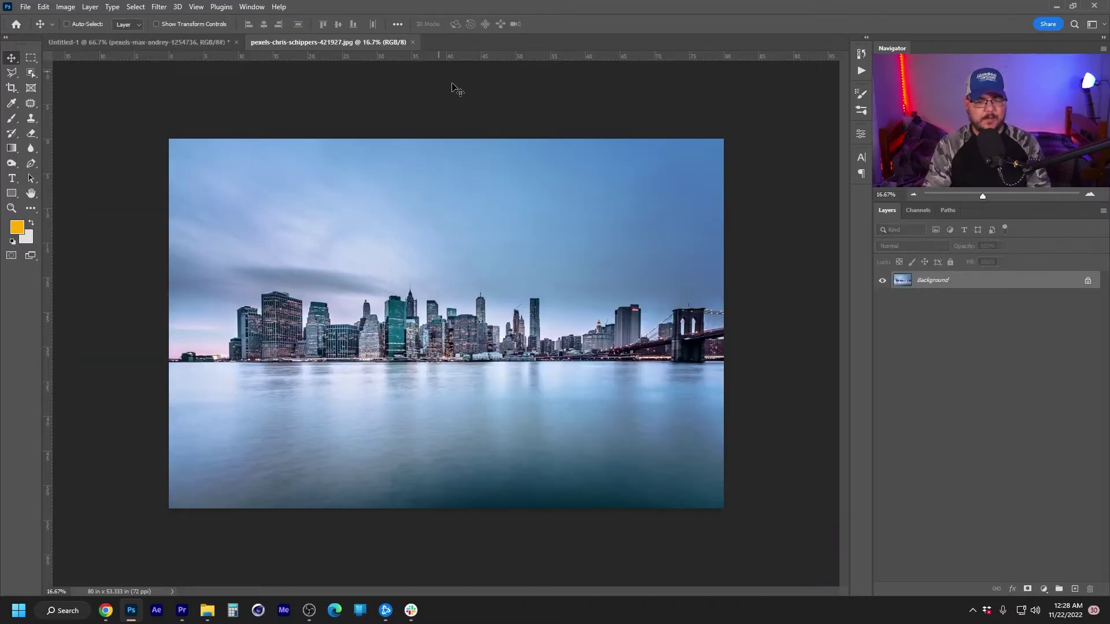
# Select the skyline buildings in the skyline photo with Select > Subject
pyautogui.click(159, 8)
pyautogui.moveTo(139, 7)
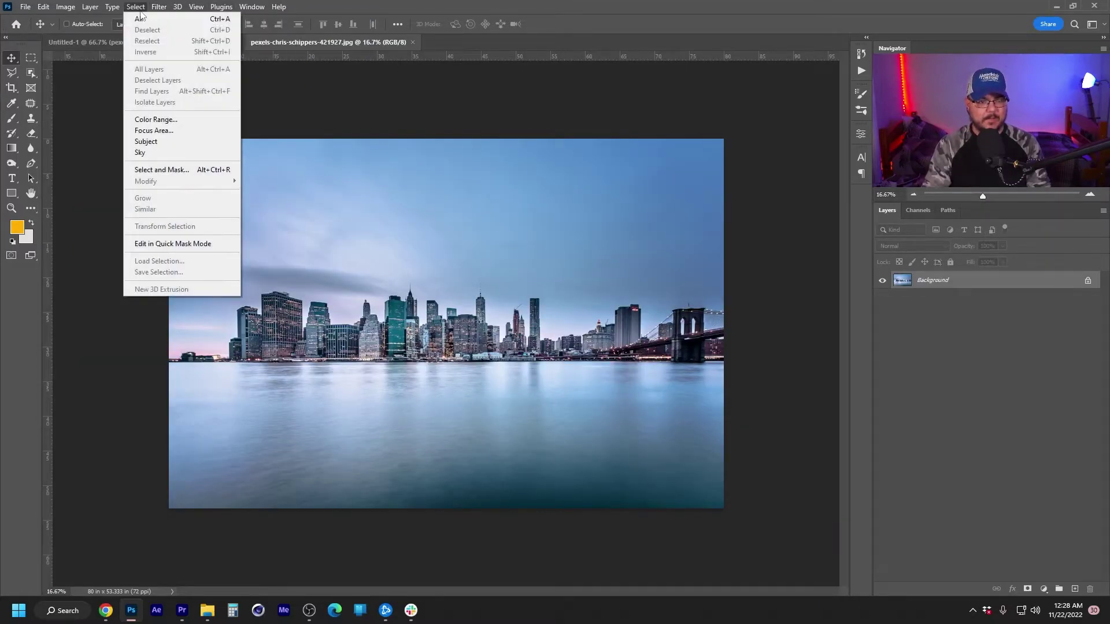
pyautogui.click(151, 142)
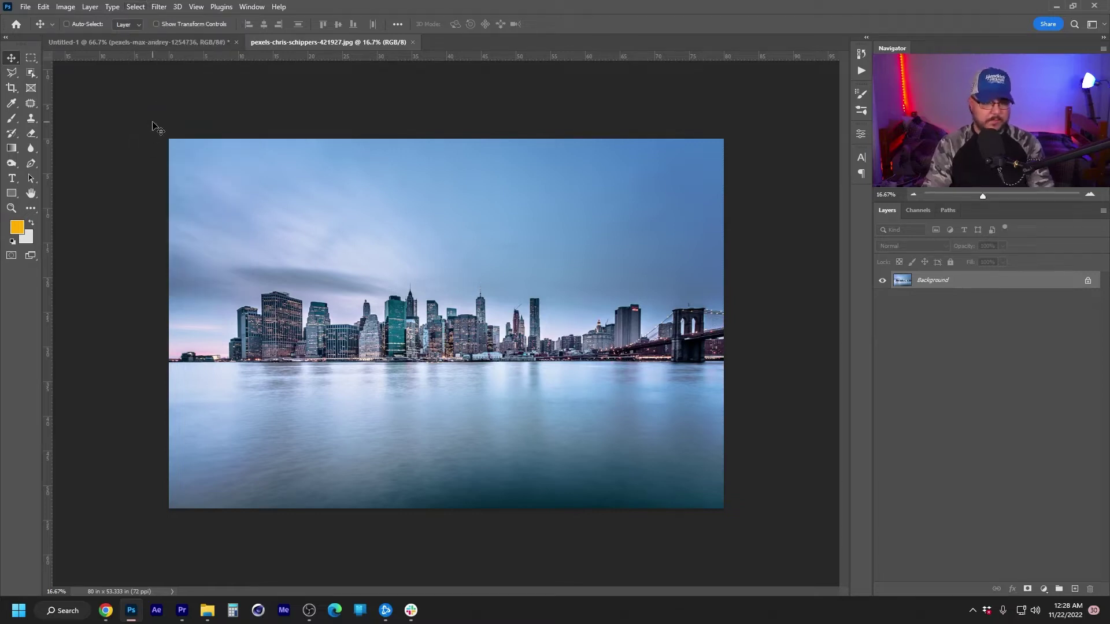
pyautogui.click(135, 7)
pyautogui.click(152, 142)
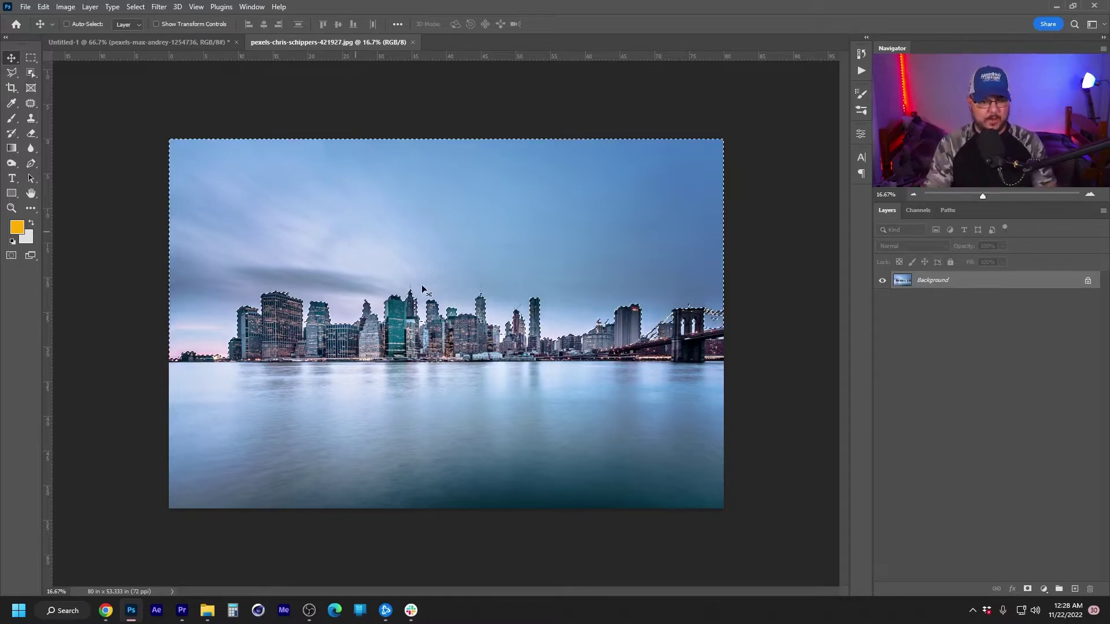
# Add an inverted layer mask to hide the sky, and bring the skyline into Untitled-1
pyautogui.keyDown('alt'); pyautogui.click(1027, 588); pyautogui.keyUp('alt')
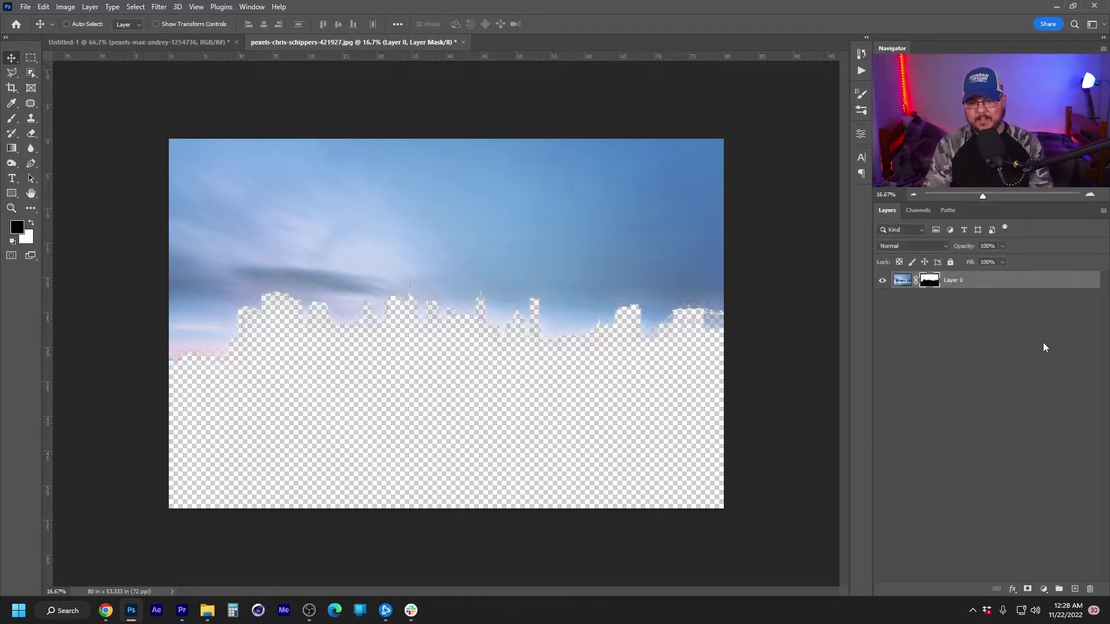
pyautogui.hotkey('ctrl', 'i')
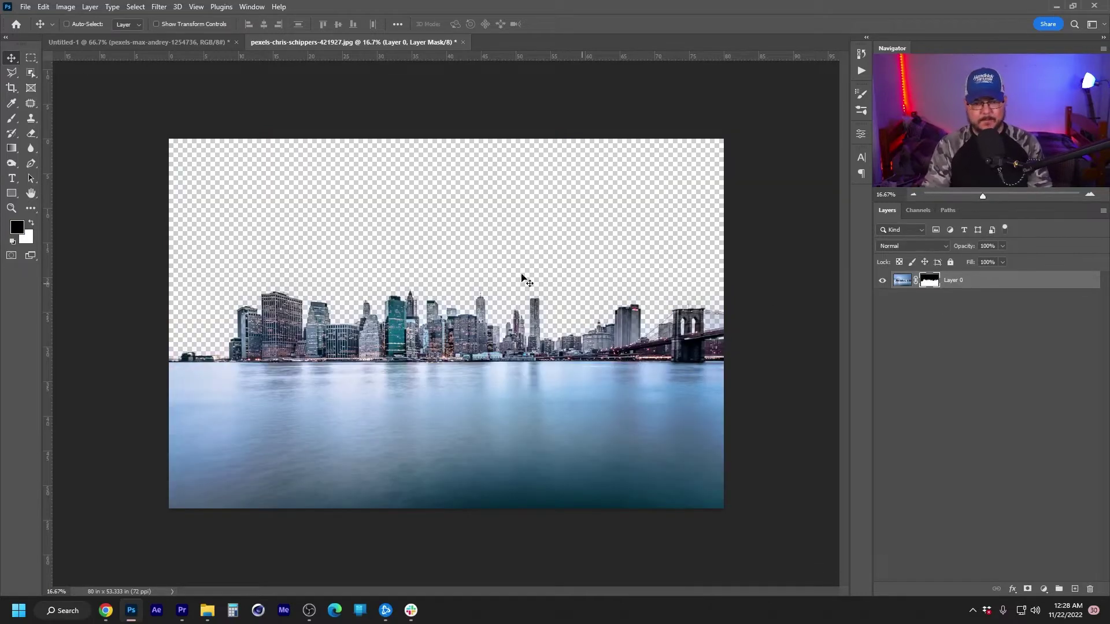
pyautogui.moveTo(420, 284); pyautogui.dragTo(378, 369)
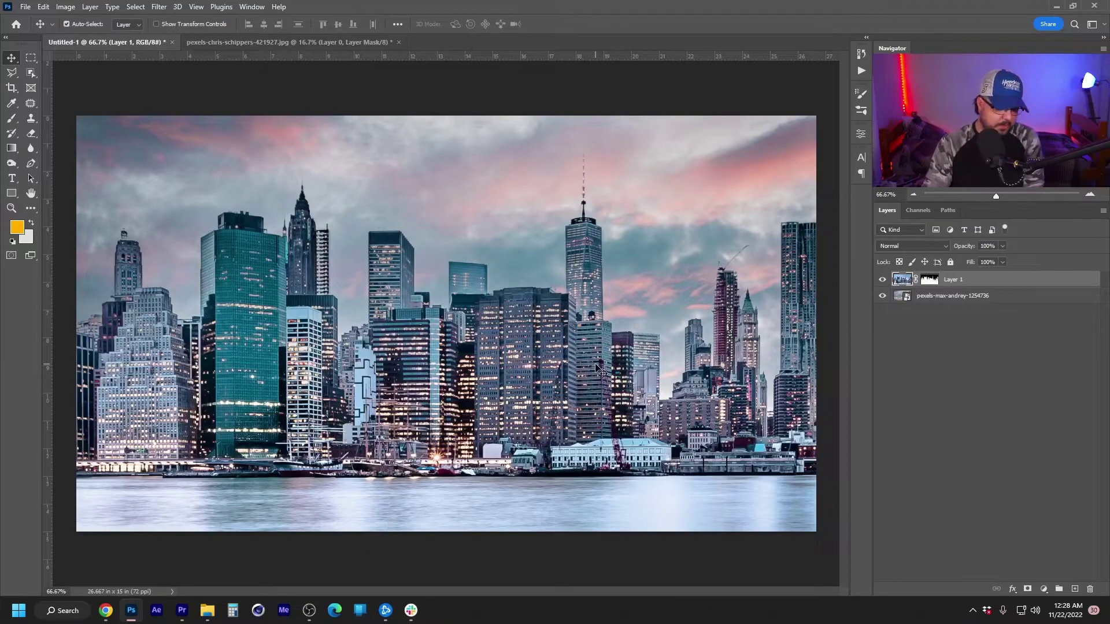
# Scale the skyline to 40%, shift it left and lower it, then open the aerial city photo
pyautogui.hotkey('ctrl', 't')
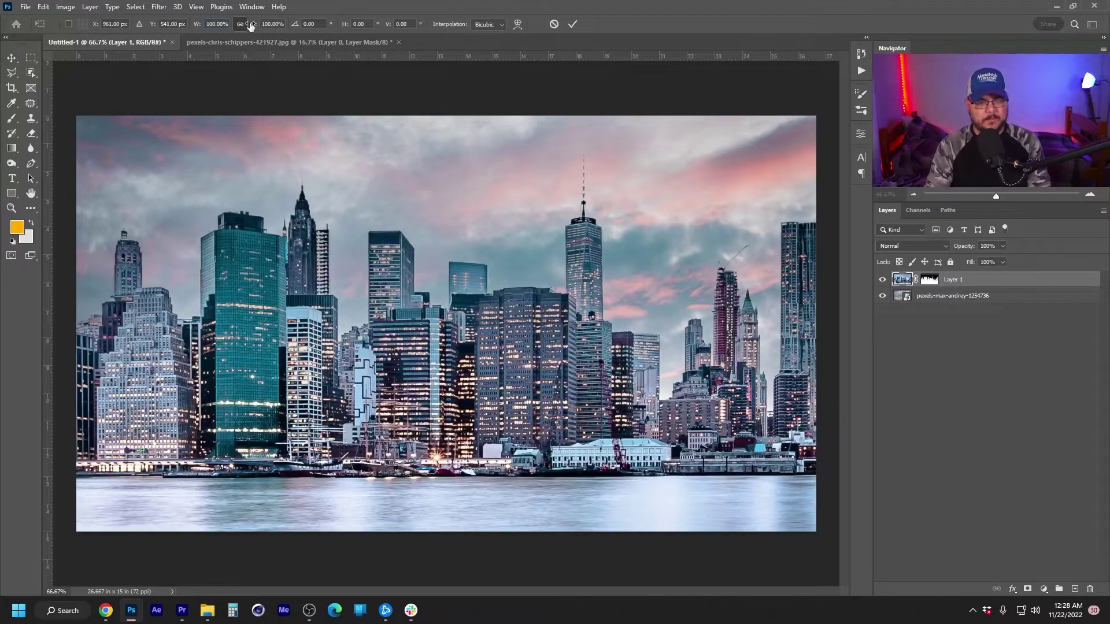
pyautogui.scroll(-6, 250, 26)
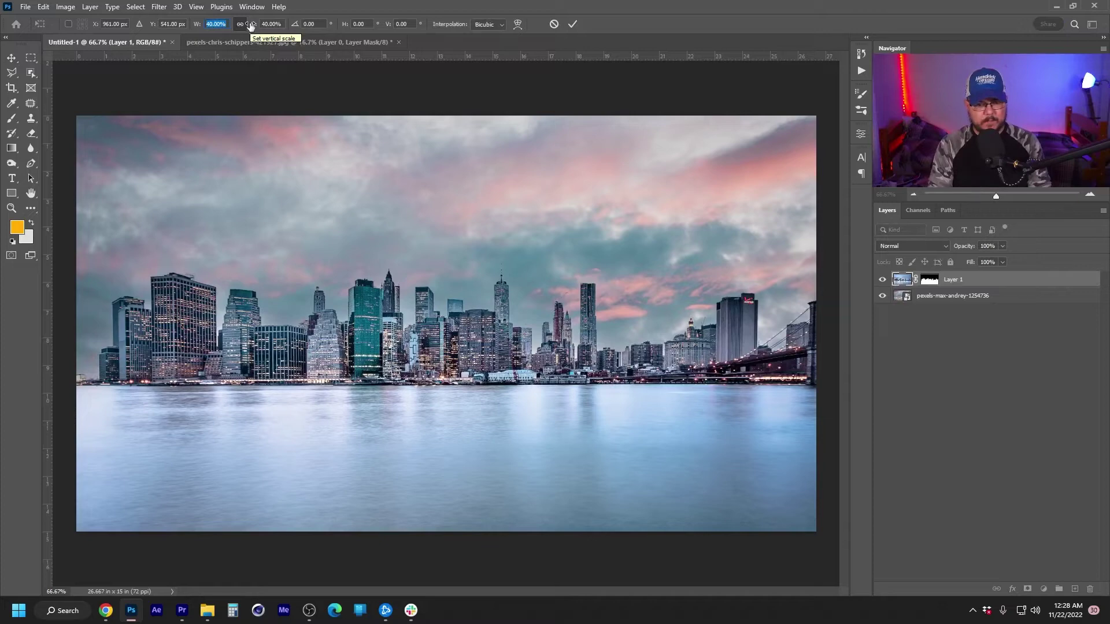
pyautogui.click(626, 393)
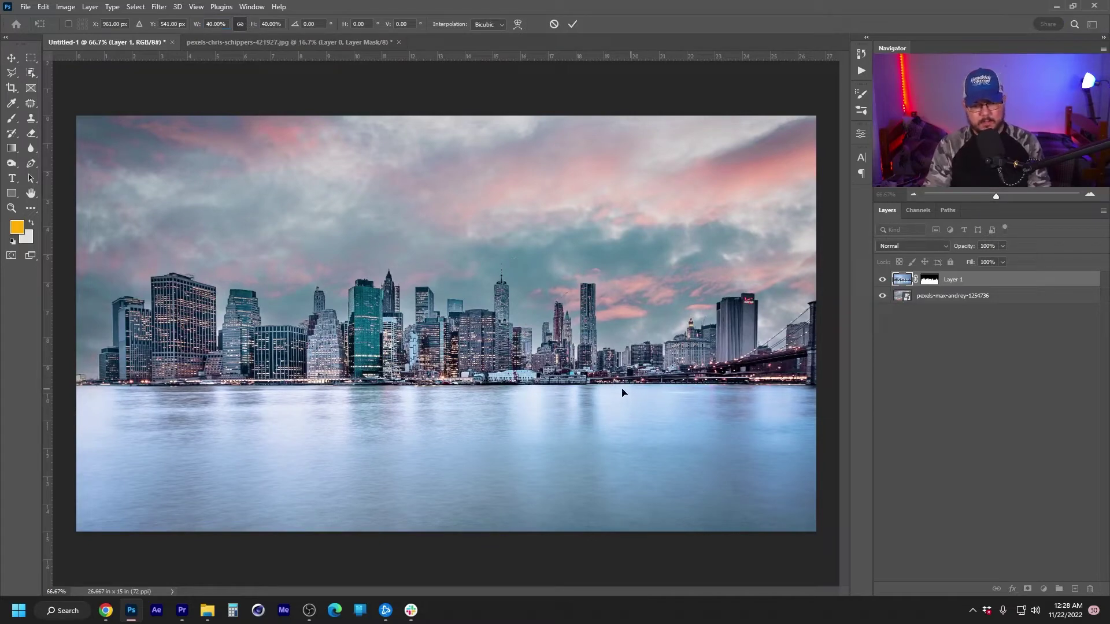
pyautogui.moveTo(674, 372); pyautogui.dragTo(613, 373)
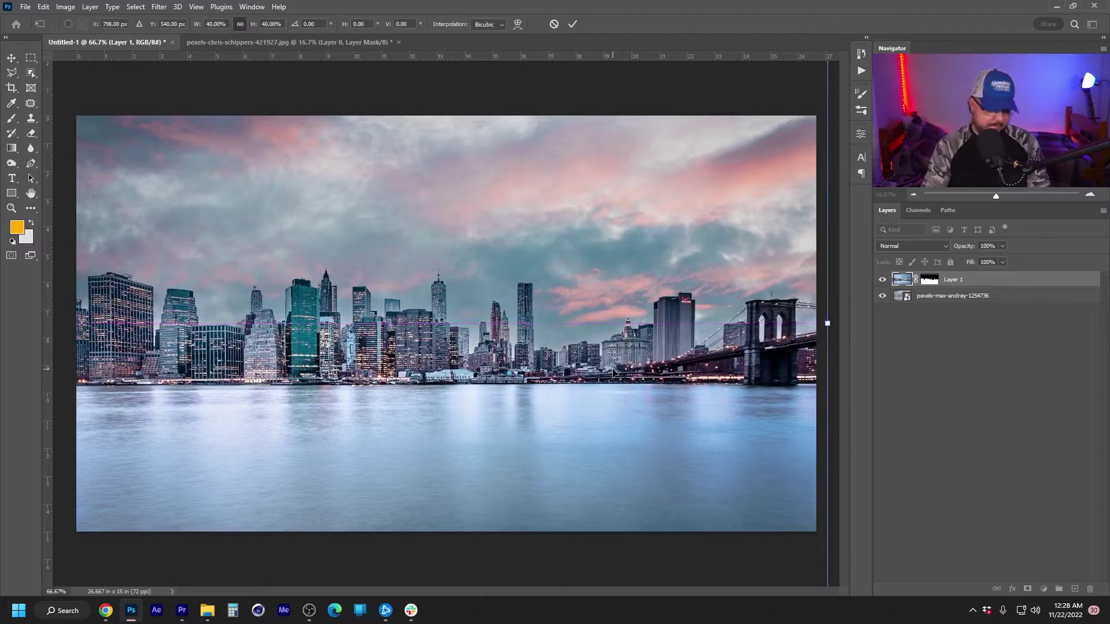
pyautogui.press('Return')
pyautogui.moveTo(558, 347); pyautogui.dragTo(498, 441)
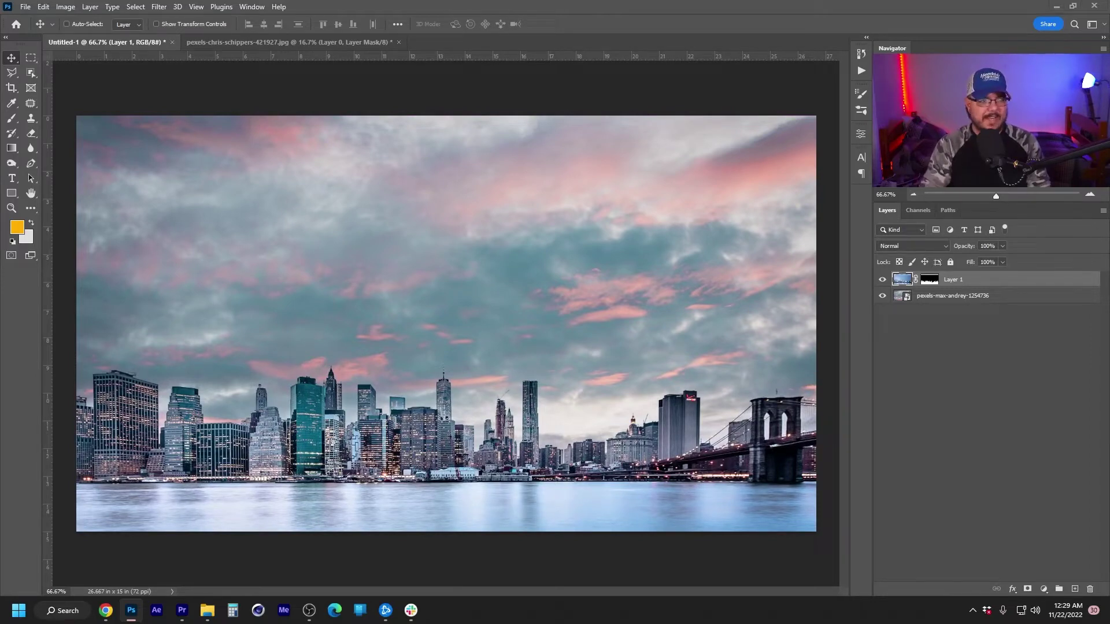
pyautogui.moveTo(601, 44); pyautogui.dragTo(591, 44)
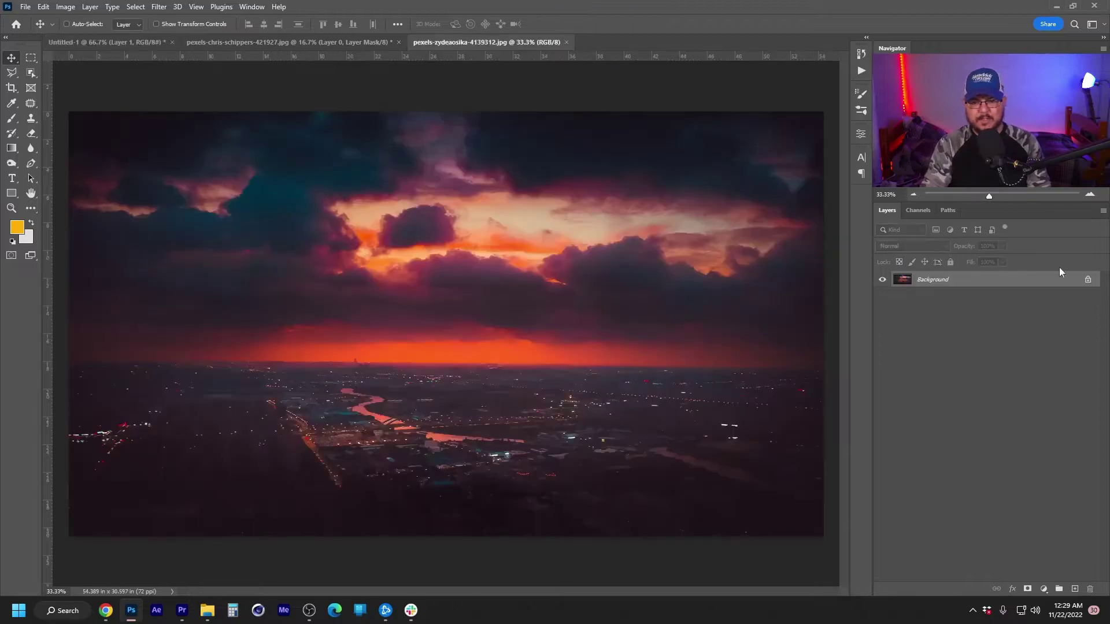
# Fade the aerial photo's sky with a Classic gradient layer mask, and bring it into Untitled-1
pyautogui.click(1089, 281)
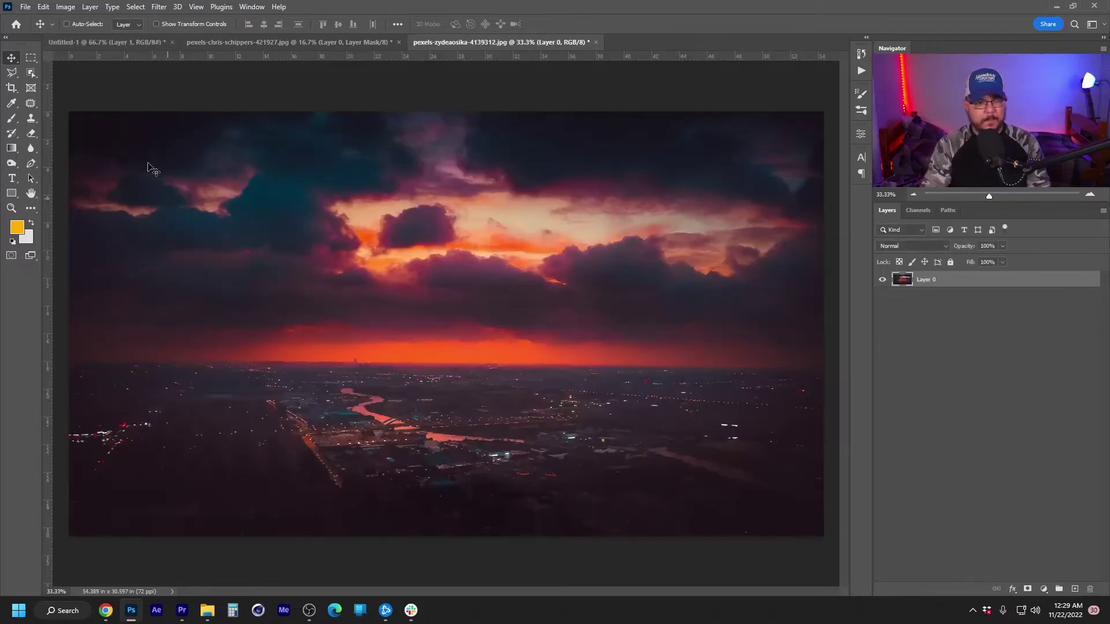
pyautogui.click(1027, 588)
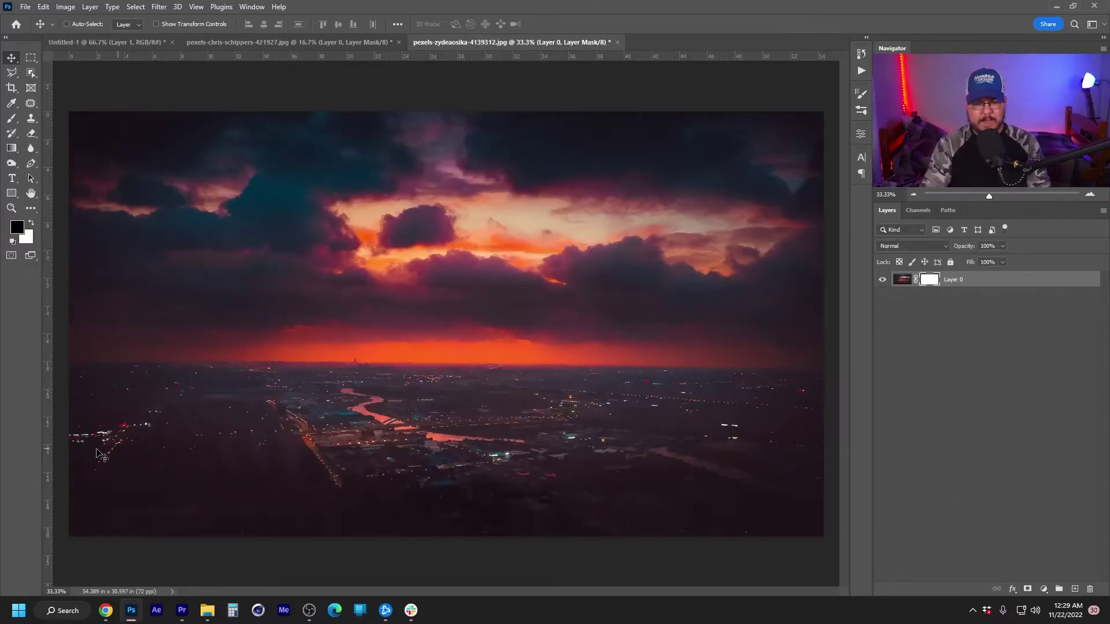
pyautogui.click(12, 148)
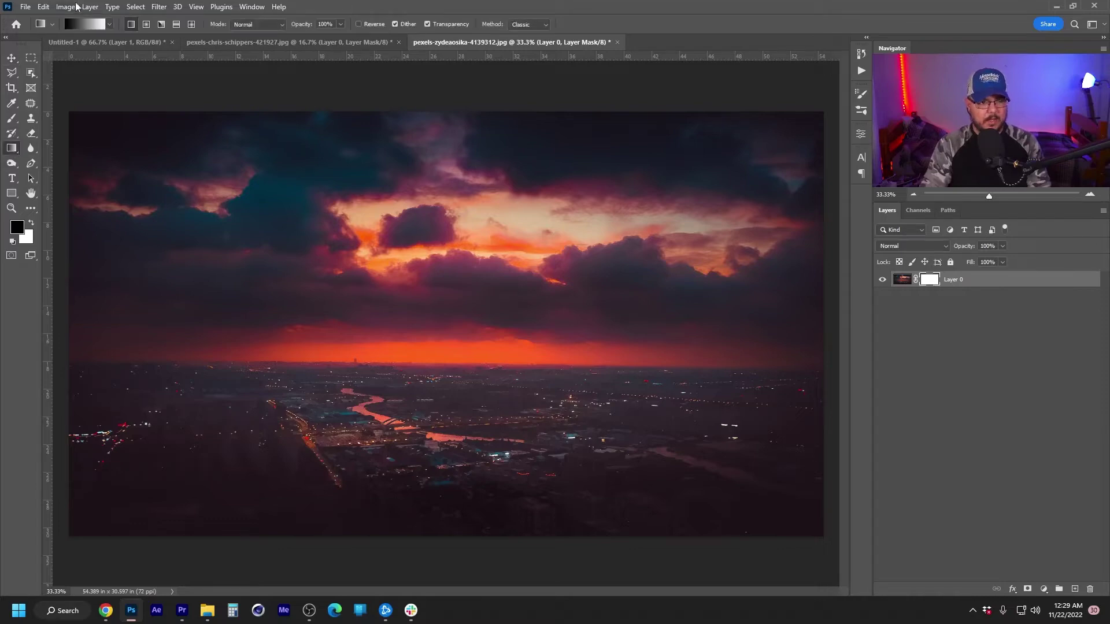
pyautogui.moveTo(459, 370)
pyautogui.mouseDown()
pyautogui.moveTo(467, 390)
pyautogui.moveTo(473, 383)
pyautogui.moveTo(472, 406)
pyautogui.moveTo(486, 405)
pyautogui.mouseUp()
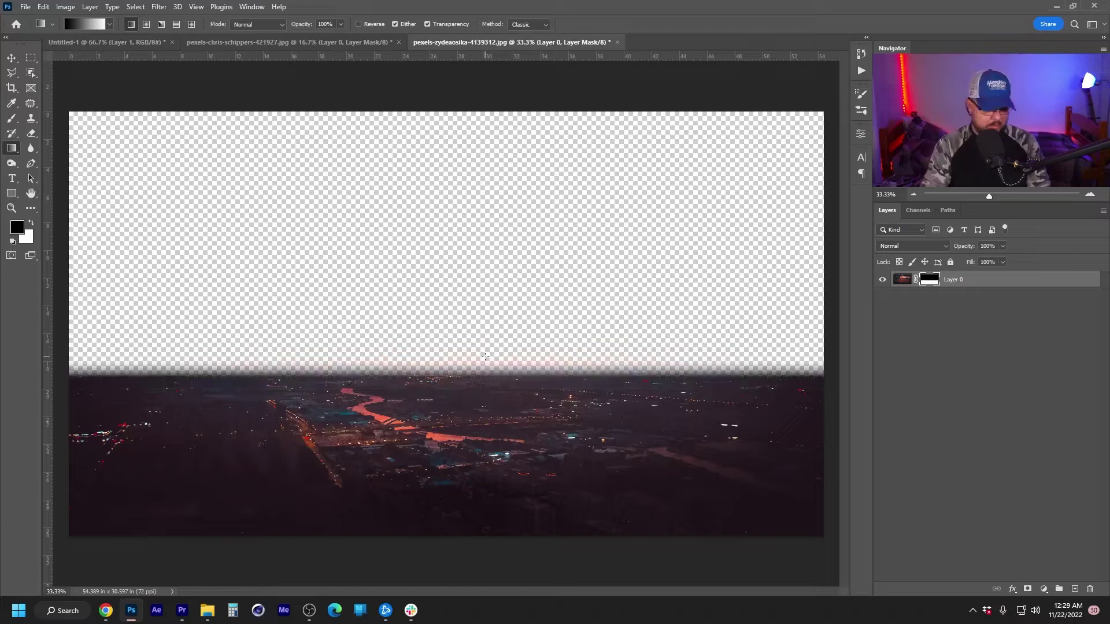
pyautogui.click(532, 25)
pyautogui.click(532, 25)
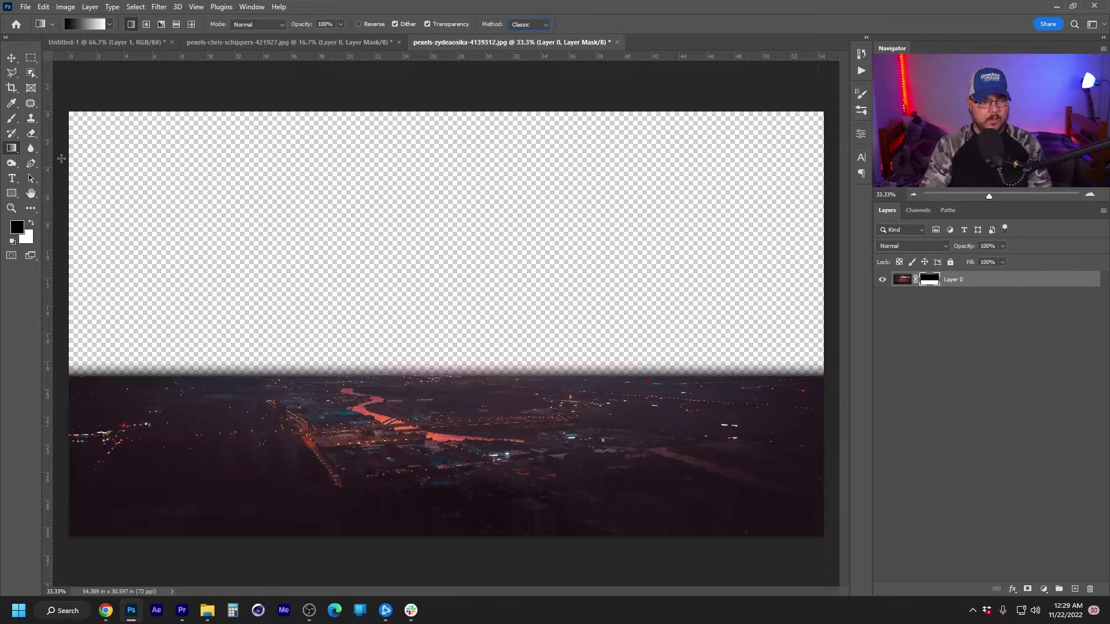
pyautogui.press('v')
pyautogui.moveTo(456, 388); pyautogui.dragTo(425, 382)
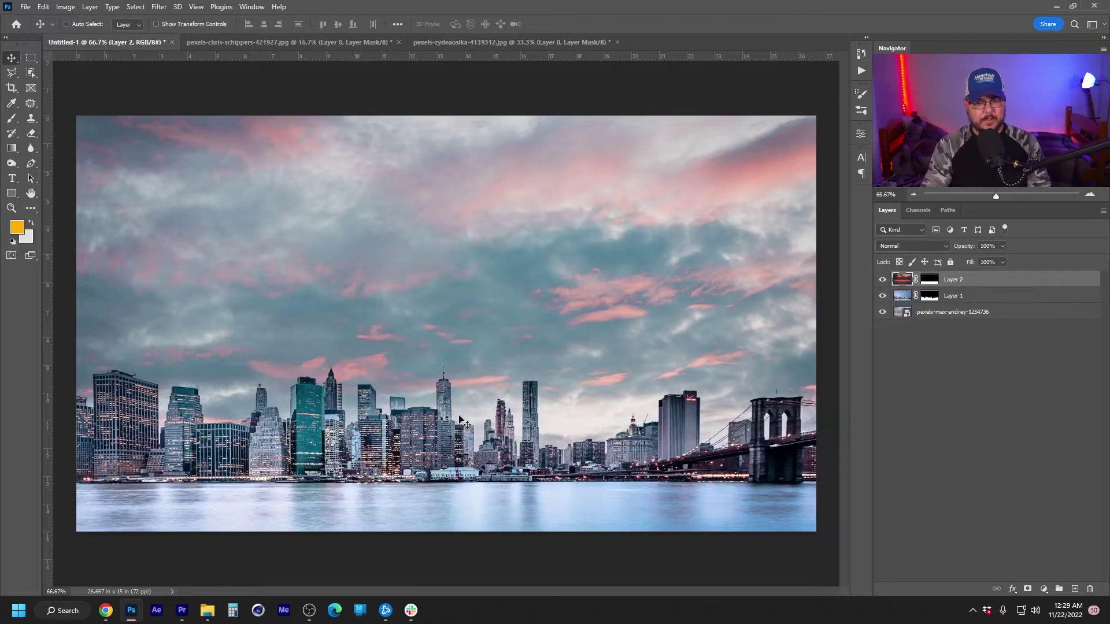
# Scale the aerial city layer up to 57% and drag it down toward the canvas bottom
pyautogui.hotkey('ctrl', 't')
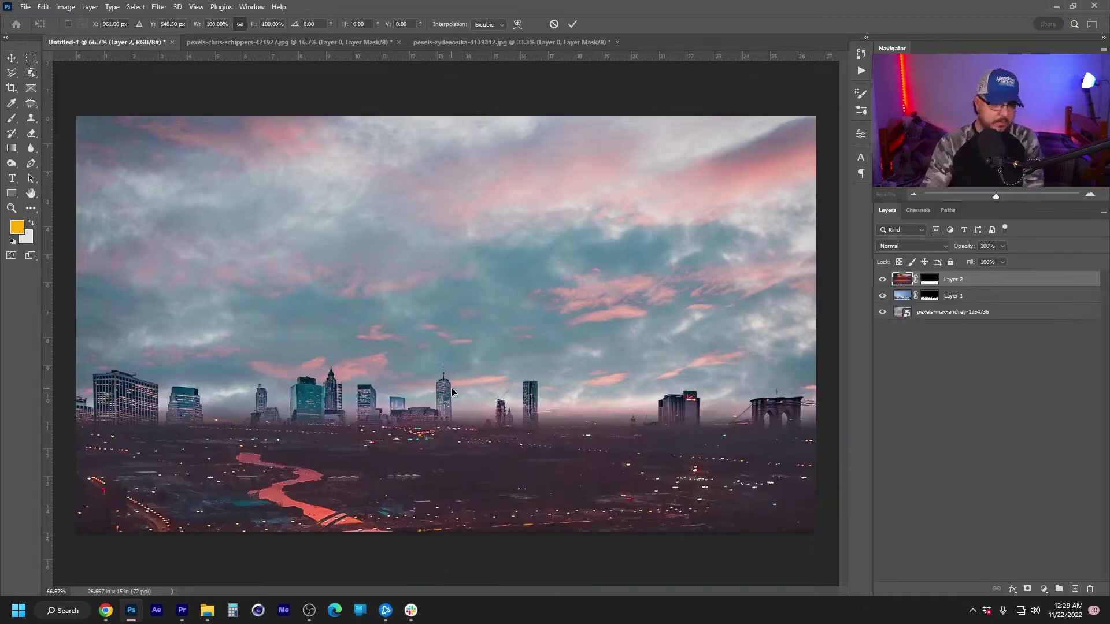
pyautogui.write('50')
pyautogui.press('Return')
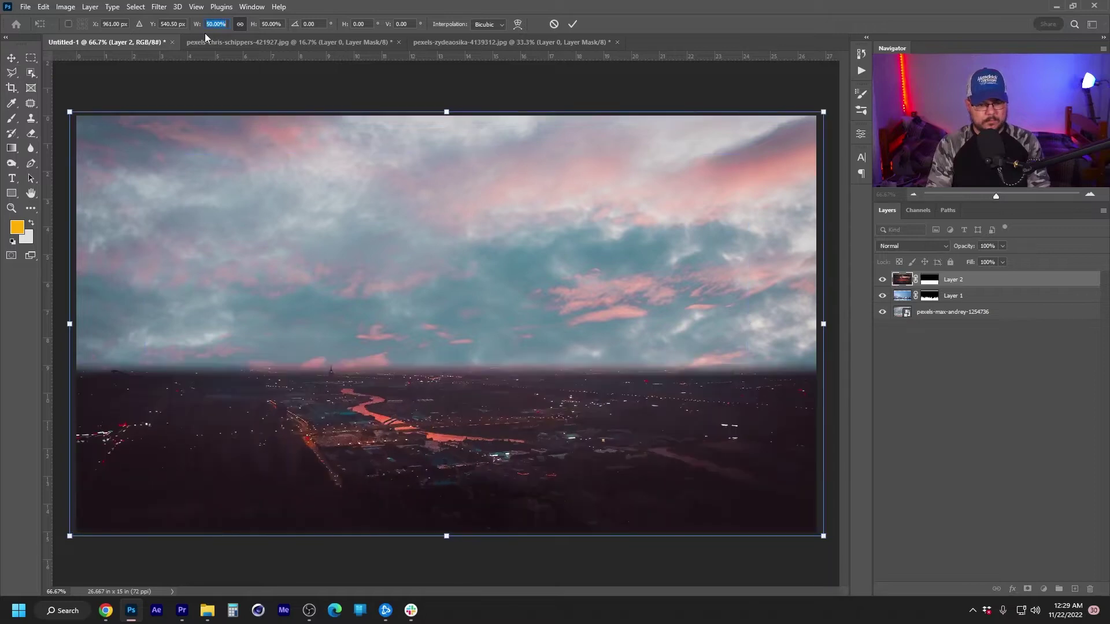
pyautogui.write('52')
pyautogui.press('Return')
pyautogui.press('Up')
pyautogui.press('Up')
pyautogui.press('Up')
pyautogui.press('Up')
pyautogui.press('Up')
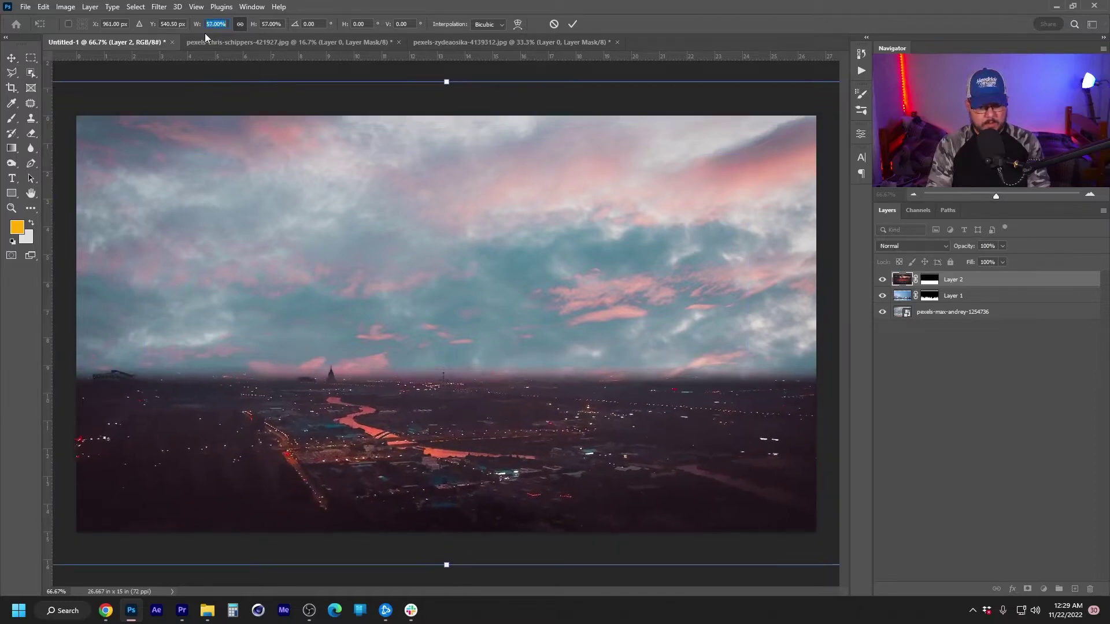
pyautogui.press('Return')
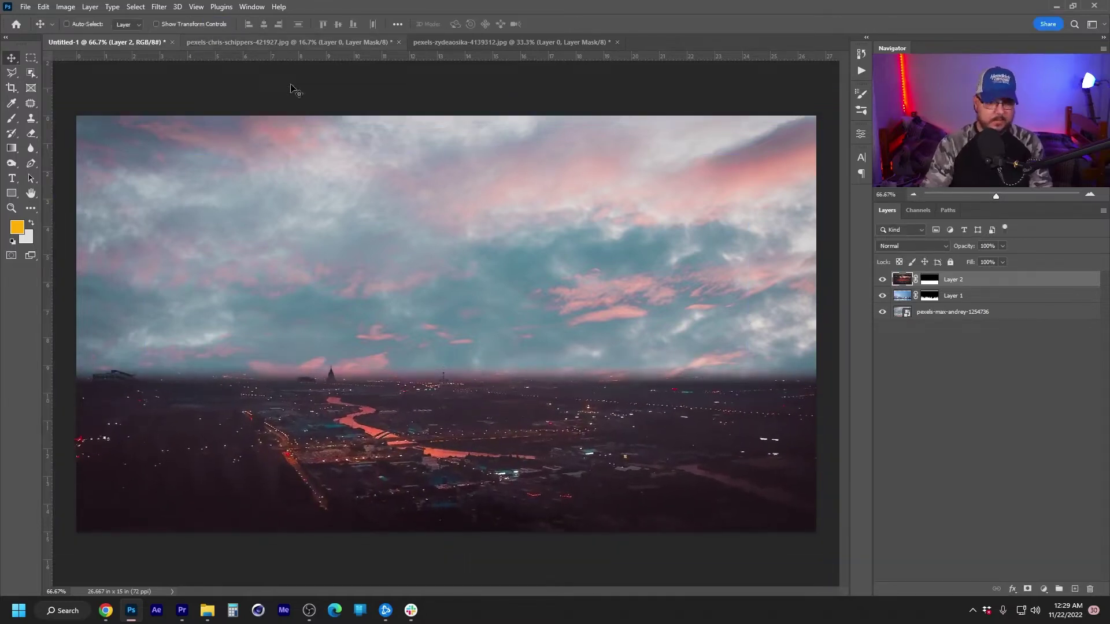
pyautogui.moveTo(424, 434); pyautogui.dragTo(418, 522)
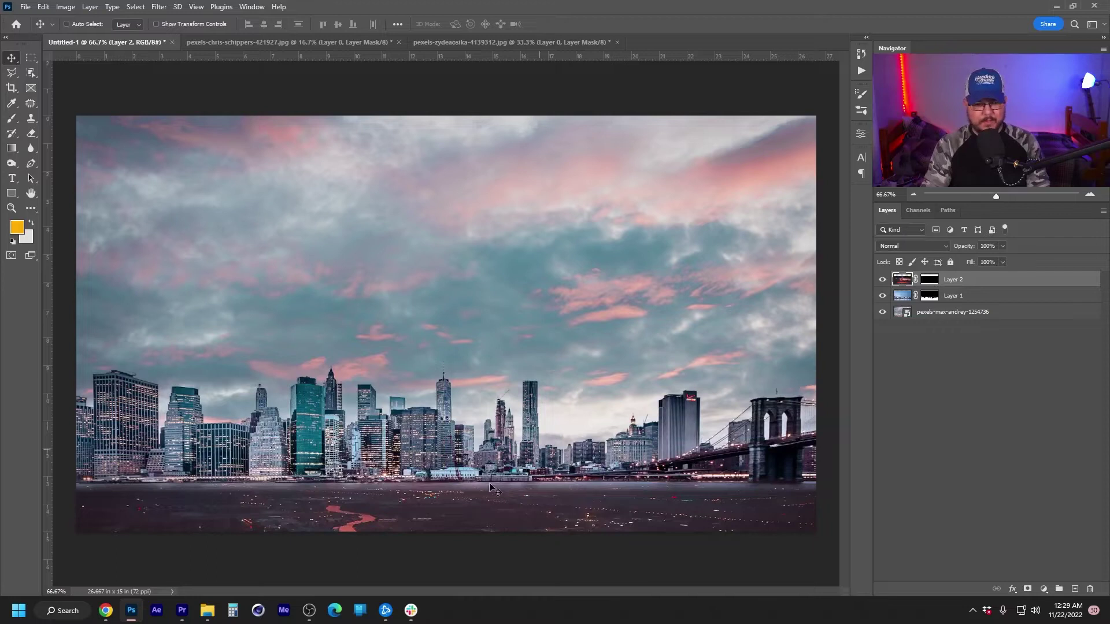
pyautogui.click(12, 150)
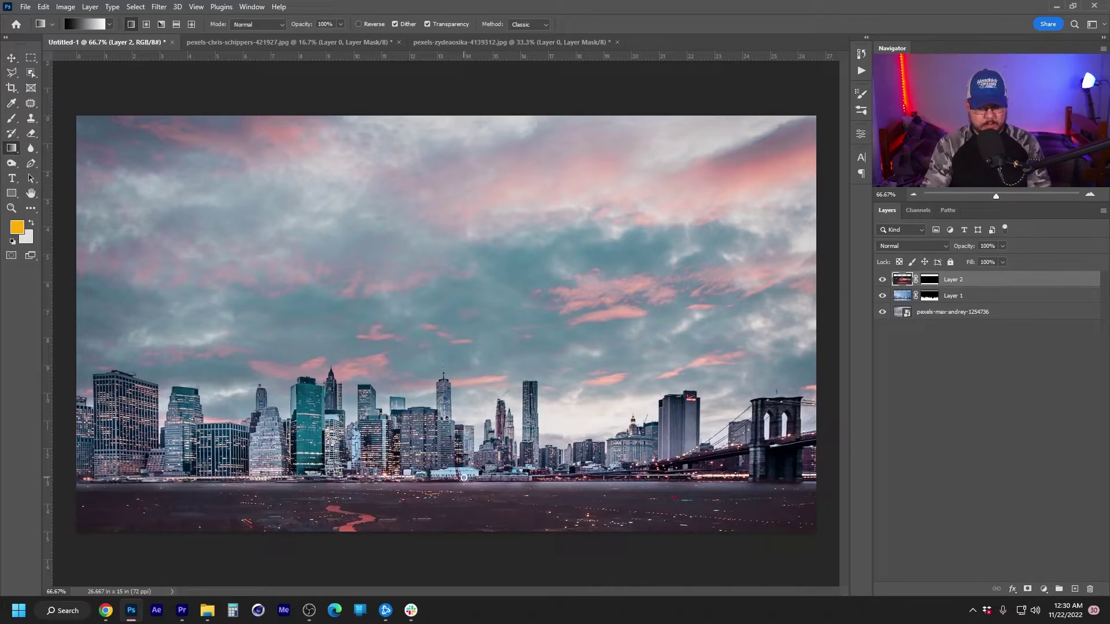
# Draw a black-to-white gradient on Layer 2's mask so the city fades into the sky
pyautogui.moveTo(464, 478); pyautogui.dragTo(464, 486)
pyautogui.hotkey('ctrl', 'z')
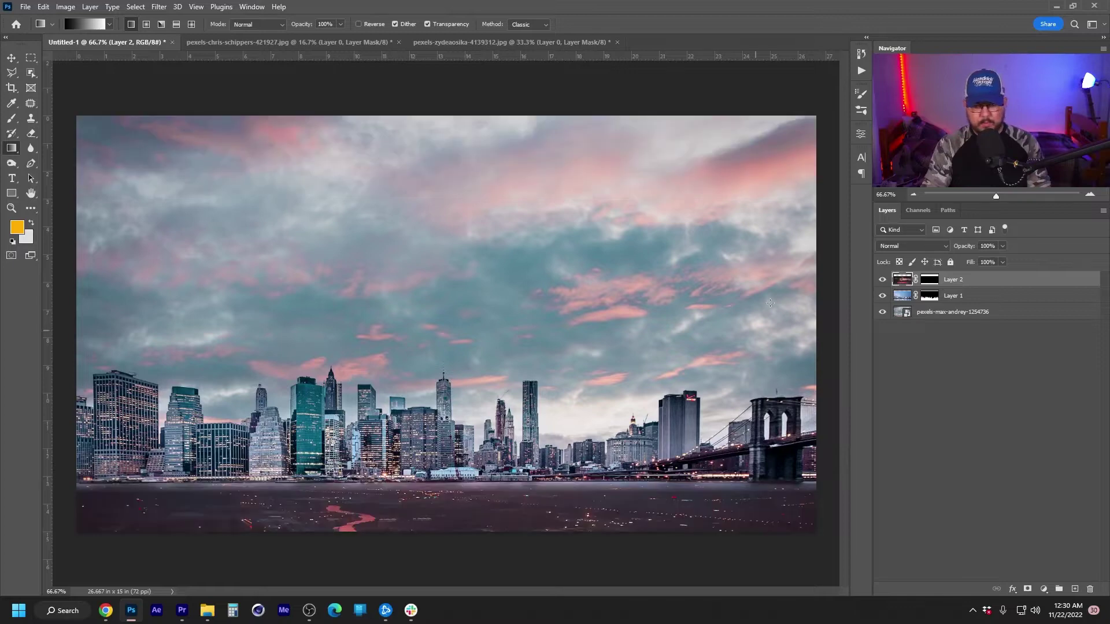
pyautogui.click(929, 282)
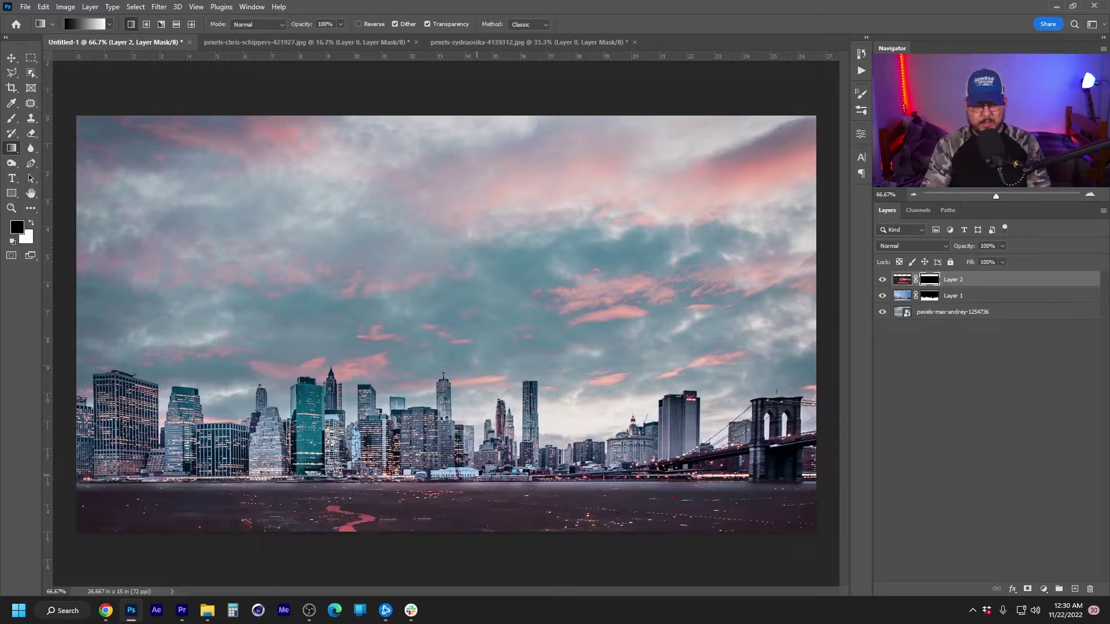
pyautogui.moveTo(469, 477); pyautogui.dragTo(503, 489)
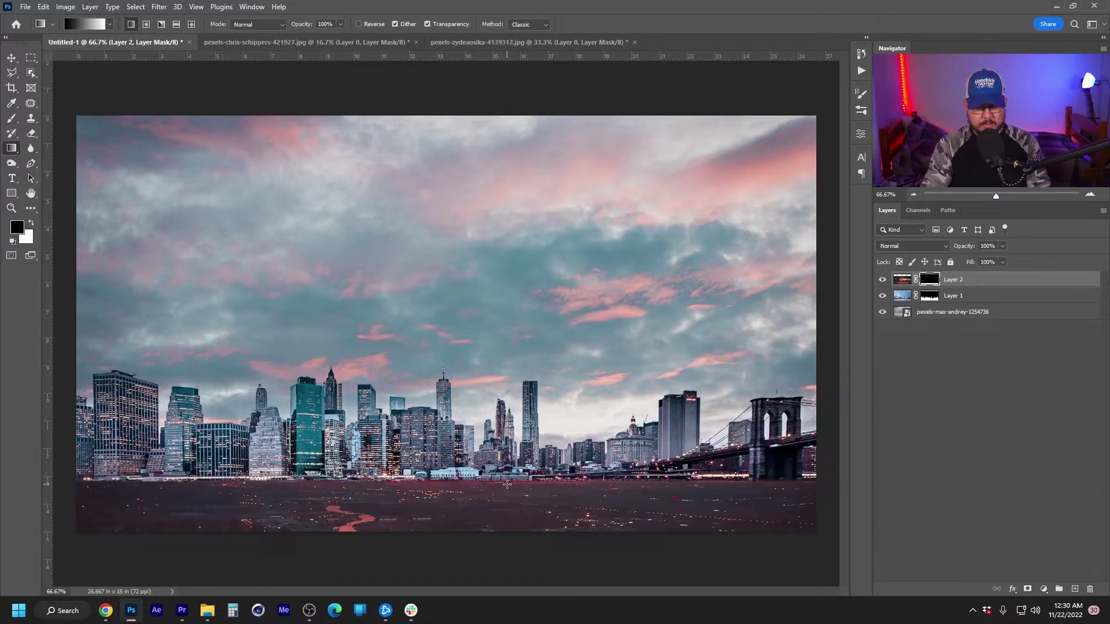
# Select both city layers and nudge them slightly lower
pyautogui.press('v')
pyautogui.hotkey('ctrl', 'z')
pyautogui.hotkey('ctrl', 'shift', 'z')
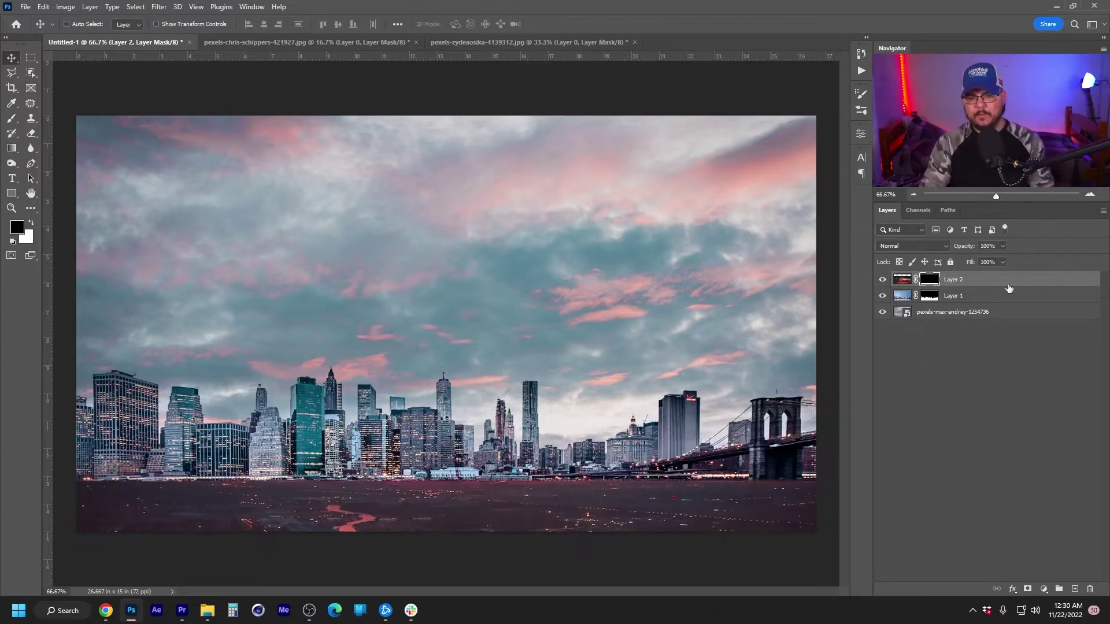
pyautogui.keyDown('shift'); pyautogui.click(1000, 298); pyautogui.keyUp('shift')
pyautogui.hotkey('shift', 'Down')
pyautogui.hotkey('shift', 'Down')
pyautogui.hotkey('shift', 'Down')
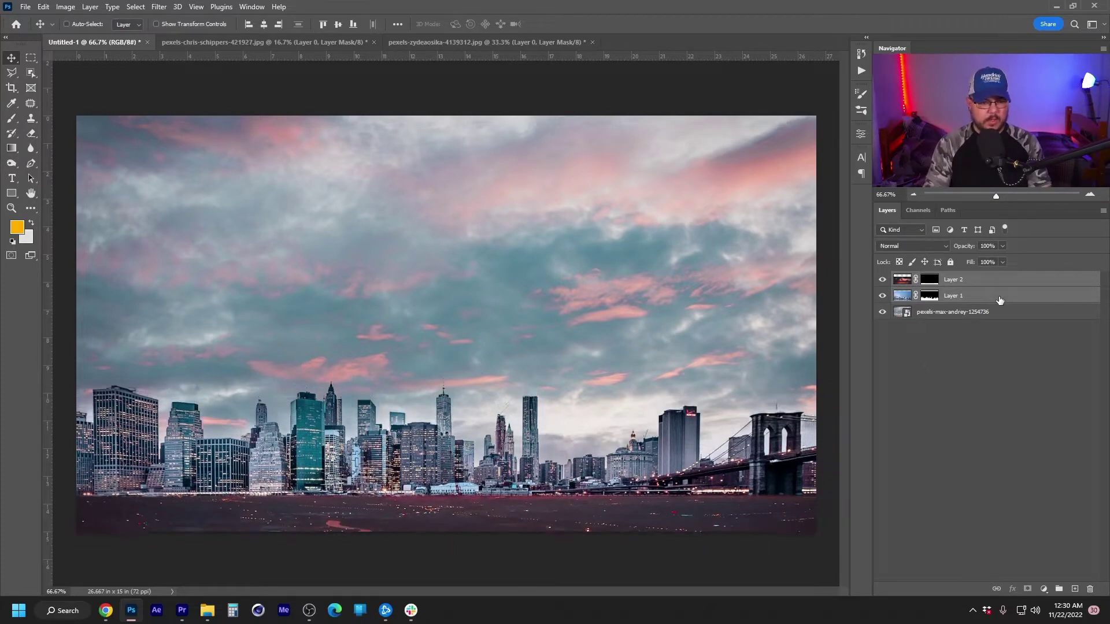
pyautogui.click(1001, 285)
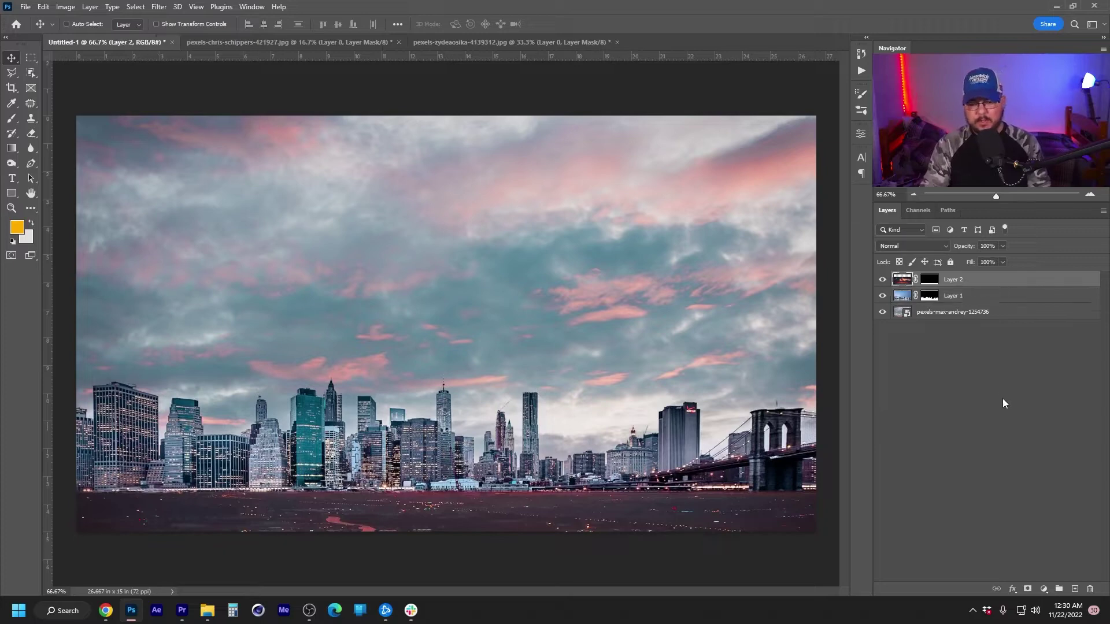
# Add a Color Lookup adjustment layer using the Oceans Apart 01 3DLUT
pyautogui.click(1003, 400)
pyautogui.click(1044, 589)
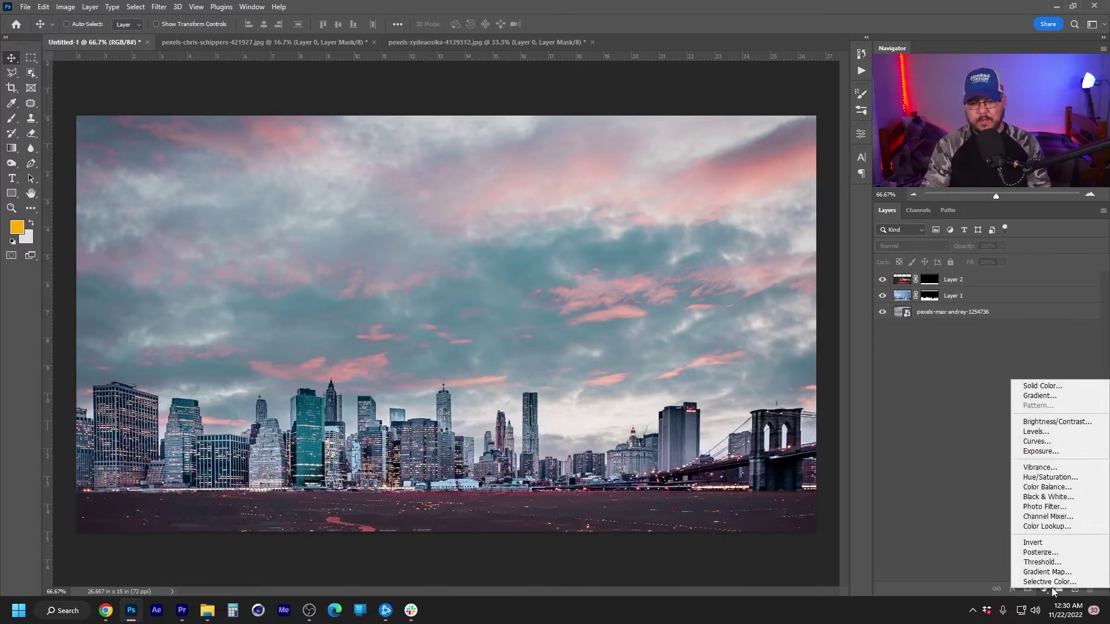
pyautogui.click(1059, 528)
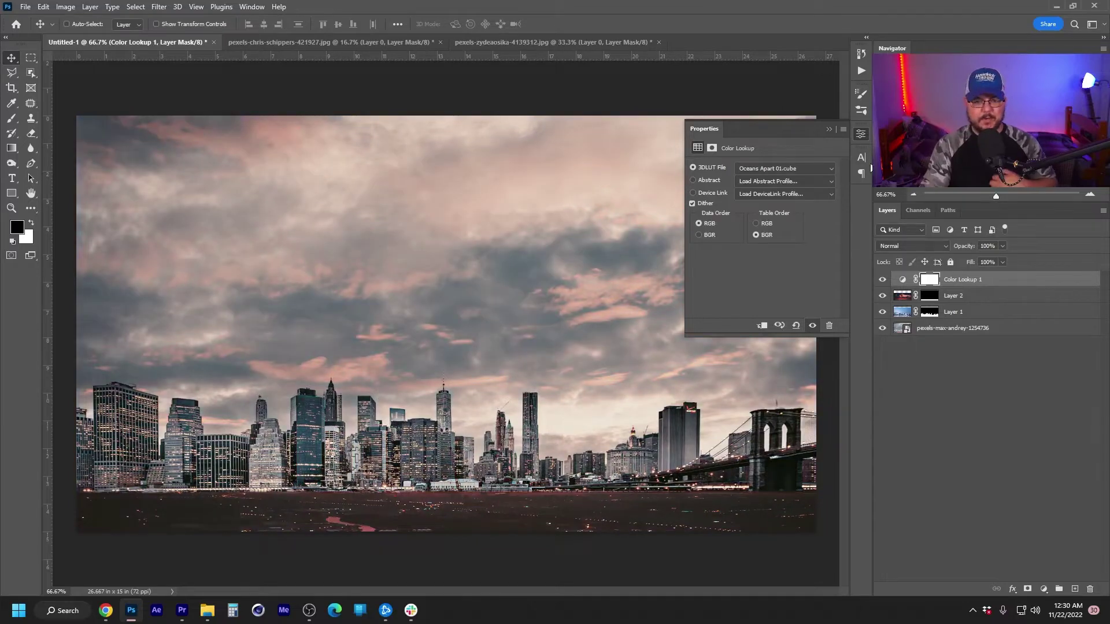
pyautogui.click(861, 135)
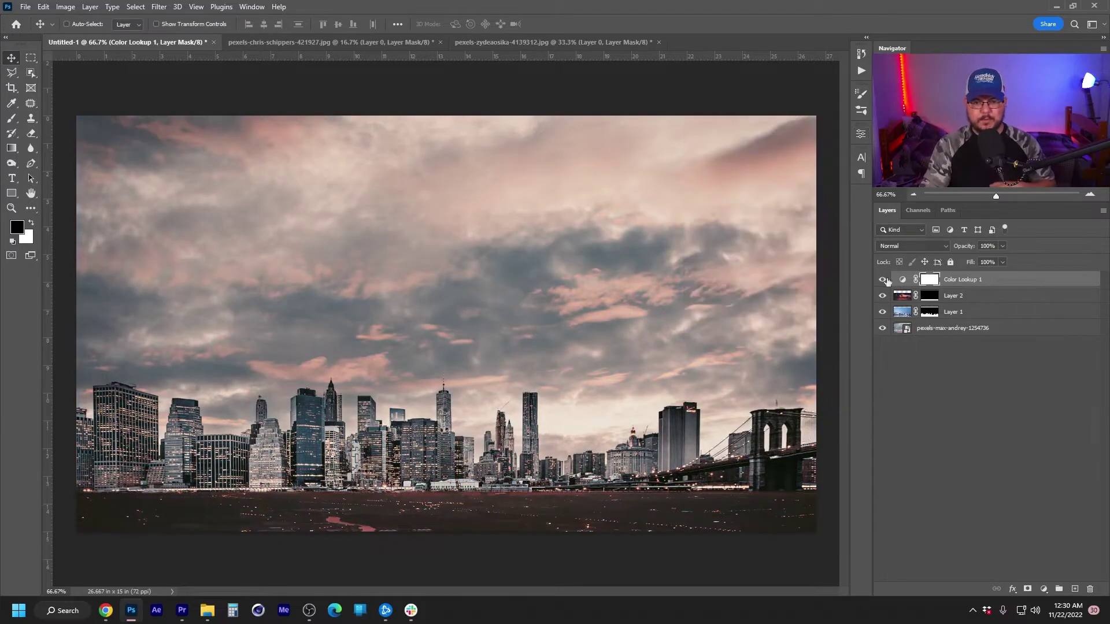
# Select Layer 1 and Layer 2 and nudge them further down
pyautogui.click(962, 298)
pyautogui.keyDown('shift'); pyautogui.click(982, 315); pyautogui.keyUp('shift')
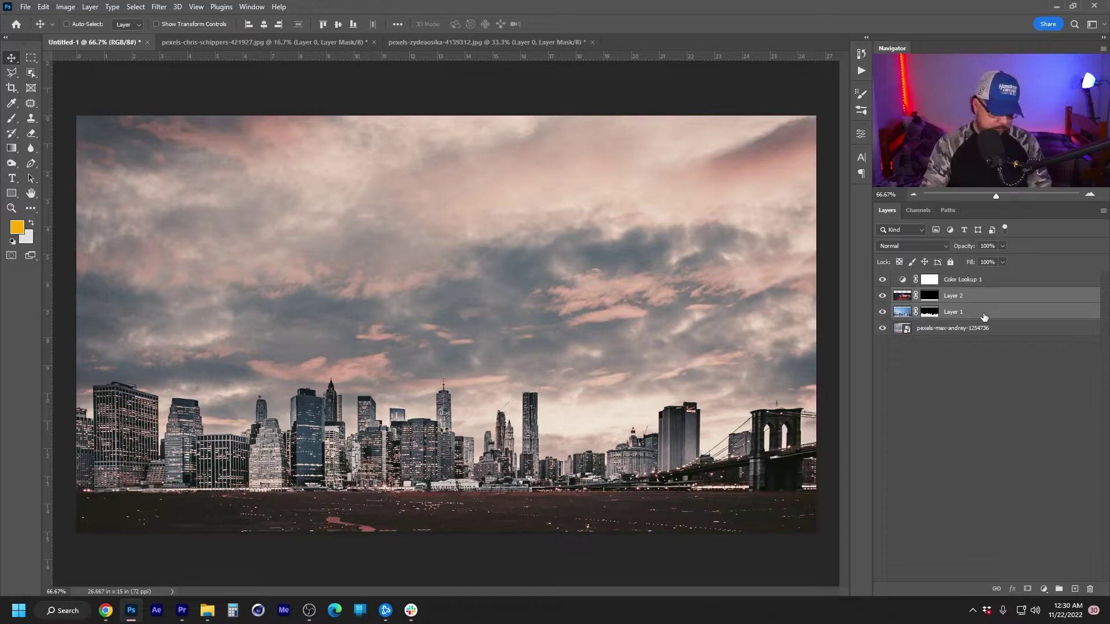
pyautogui.hotkey('shift', 'Down')
pyautogui.hotkey('shift', 'Down')
pyautogui.hotkey('shift', 'Down')
pyautogui.hotkey('shift', 'Down')
pyautogui.hotkey('shift', 'Down')
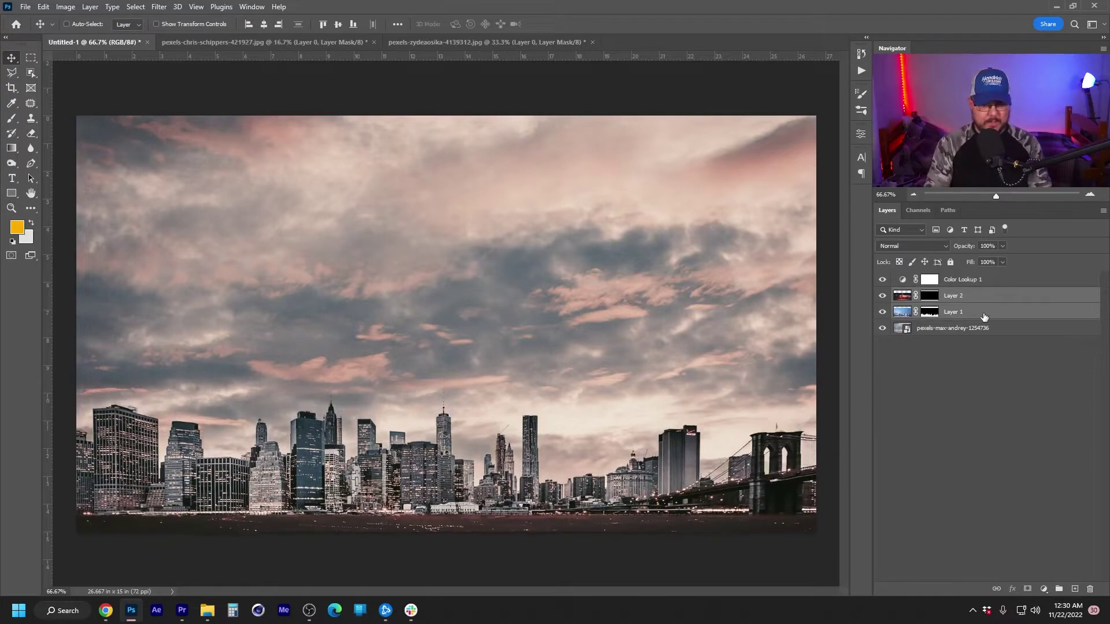
pyautogui.click(949, 459)
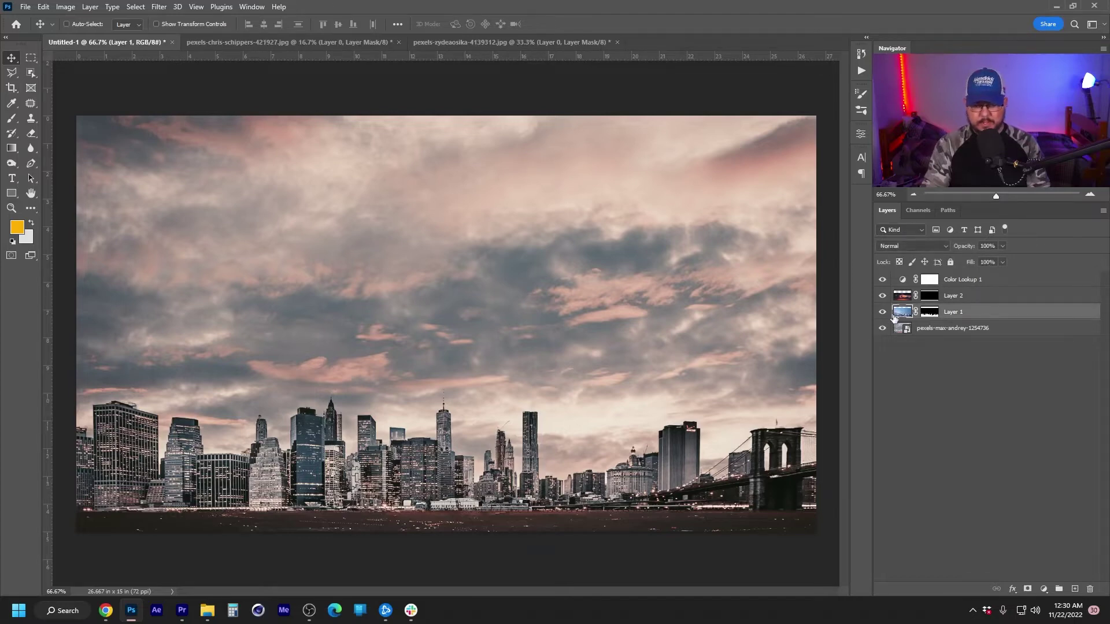
# Convert Layer 1 to a smart object and apply Camera Raw with Exposure +0.55, Shadows -40
pyautogui.press('ctrl')
pyautogui.hotkey('ctrl', 'shift', 'alt', 's')
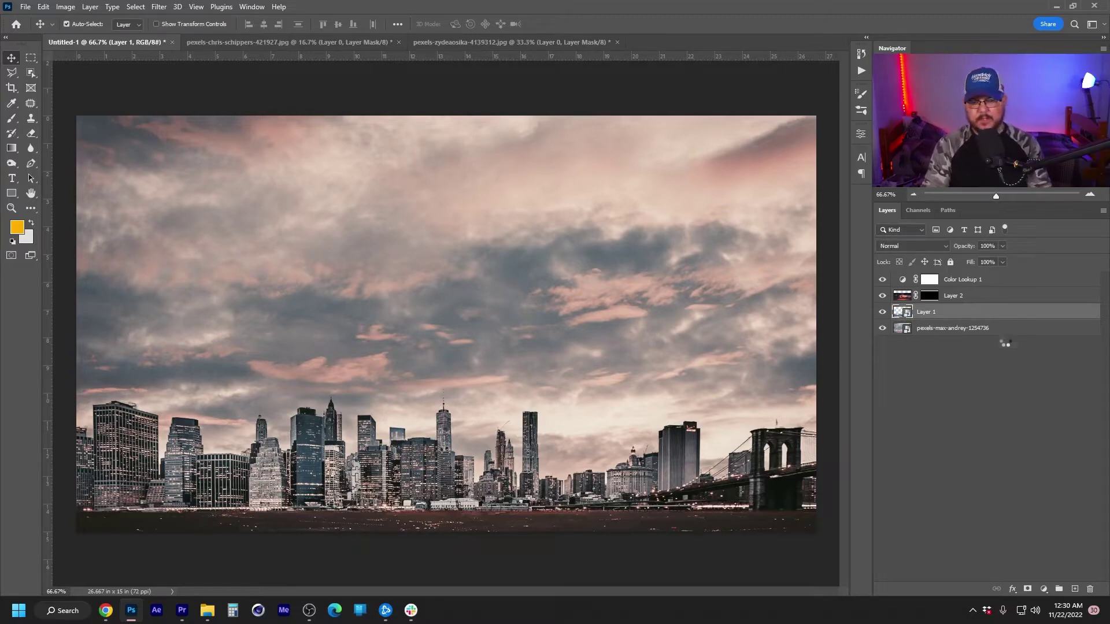
pyautogui.hotkey('ctrl', 'shift', 'a')
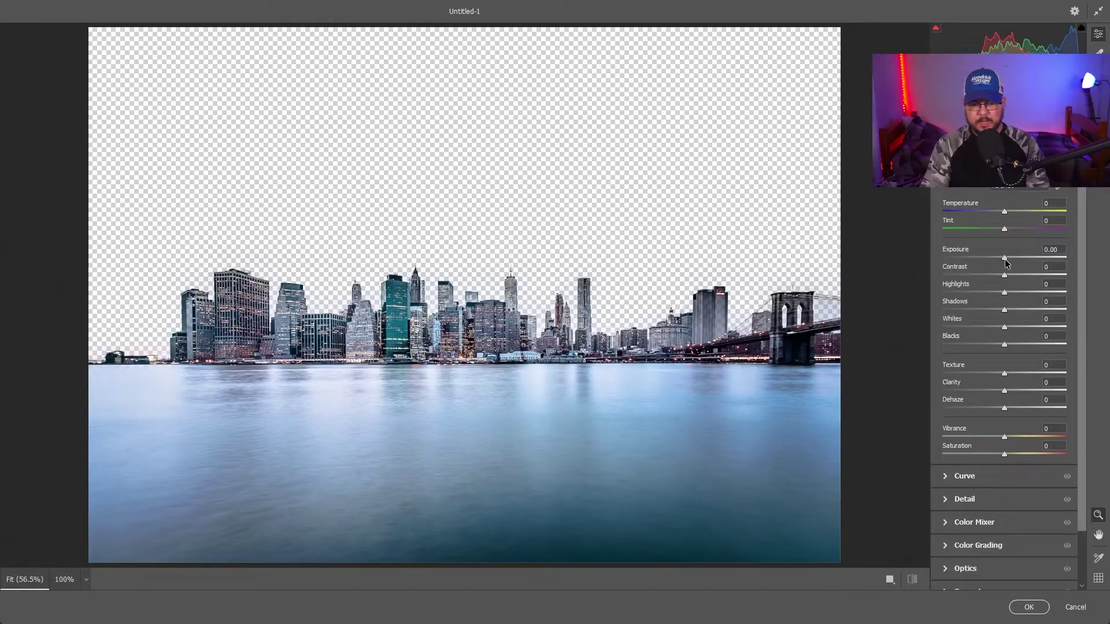
pyautogui.moveTo(1004, 261); pyautogui.dragTo(1011, 261)
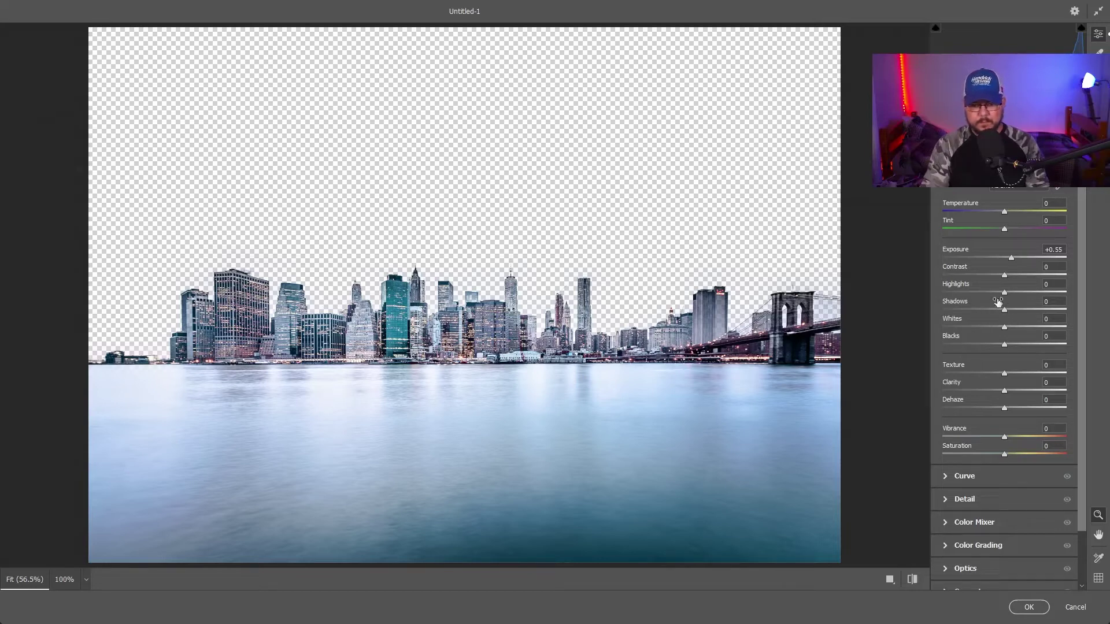
pyautogui.moveTo(1004, 310); pyautogui.dragTo(1049, 301)
pyautogui.click(1029, 607)
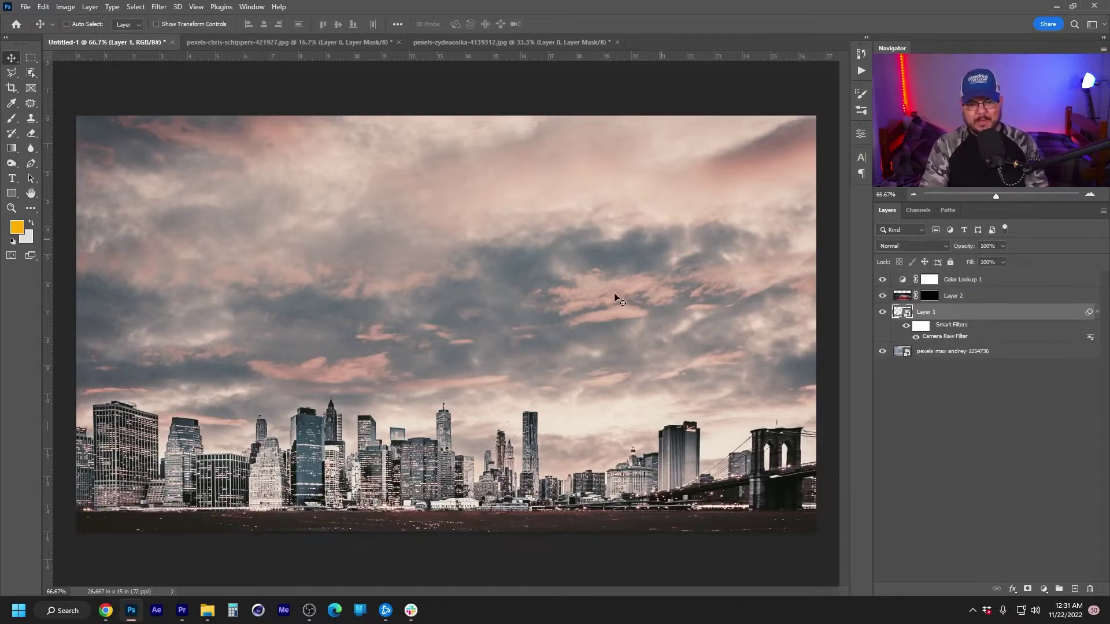
# Place the gears photo above the sky layer and scale it up to cover the canvas
pyautogui.click(973, 352)
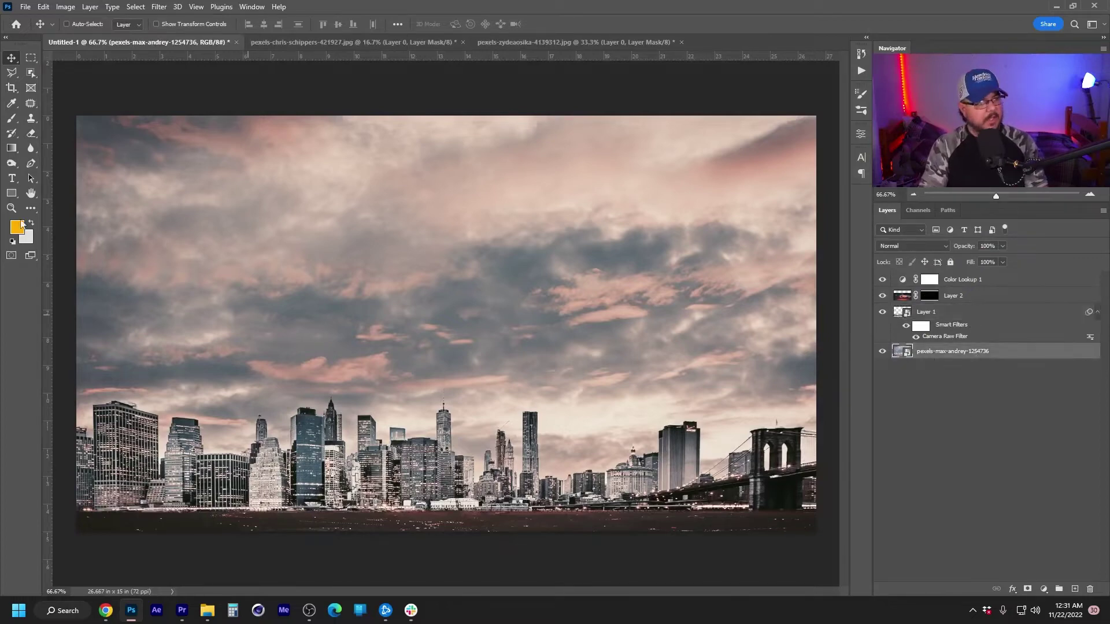
pyautogui.moveTo(973, 353); pyautogui.dragTo(402, 242)
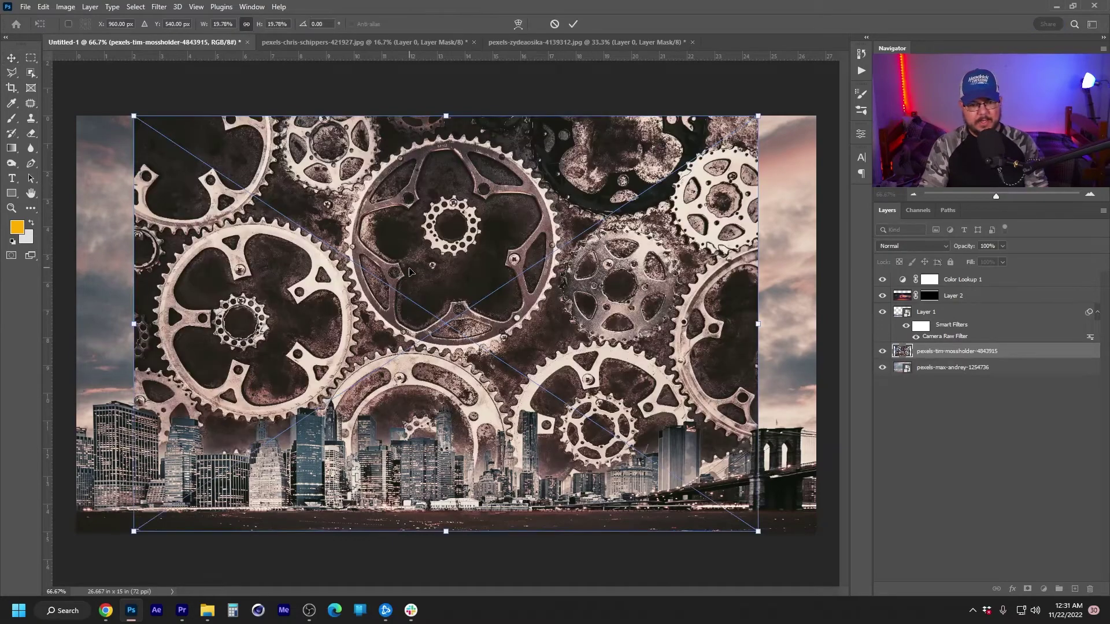
pyautogui.click(230, 23)
pyautogui.press('Up')
pyautogui.press('Up')
pyautogui.press('Up')
pyautogui.press('Up')
pyautogui.press('Up')
pyautogui.press('Up')
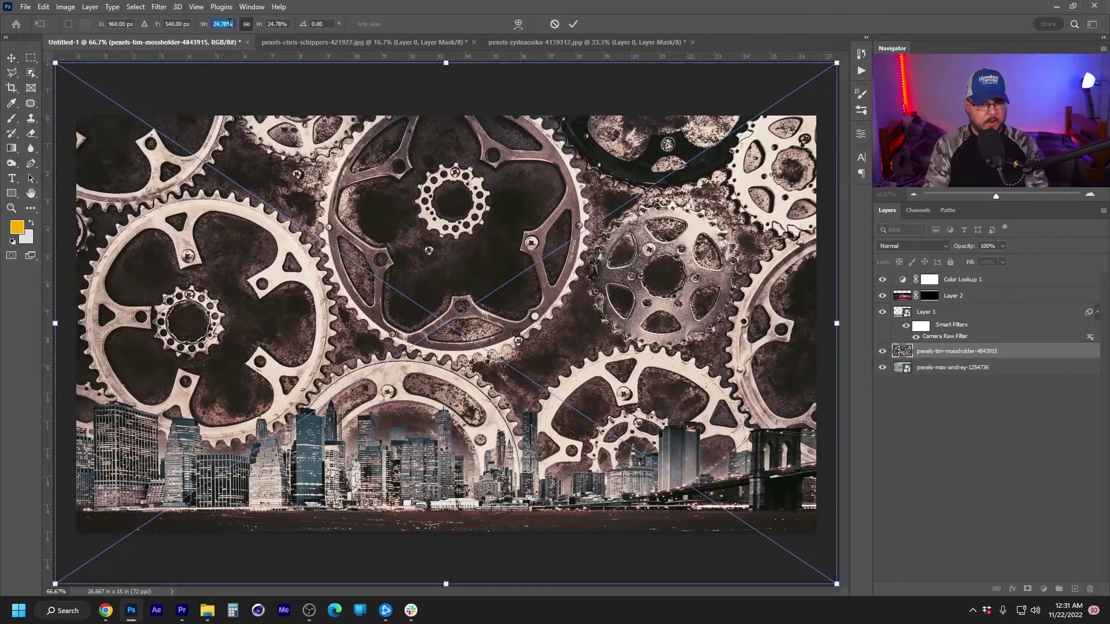
pyautogui.press('Return')
pyautogui.press('Return')
# Set the gears layer's blend mode to Screen
pyautogui.click(899, 250)
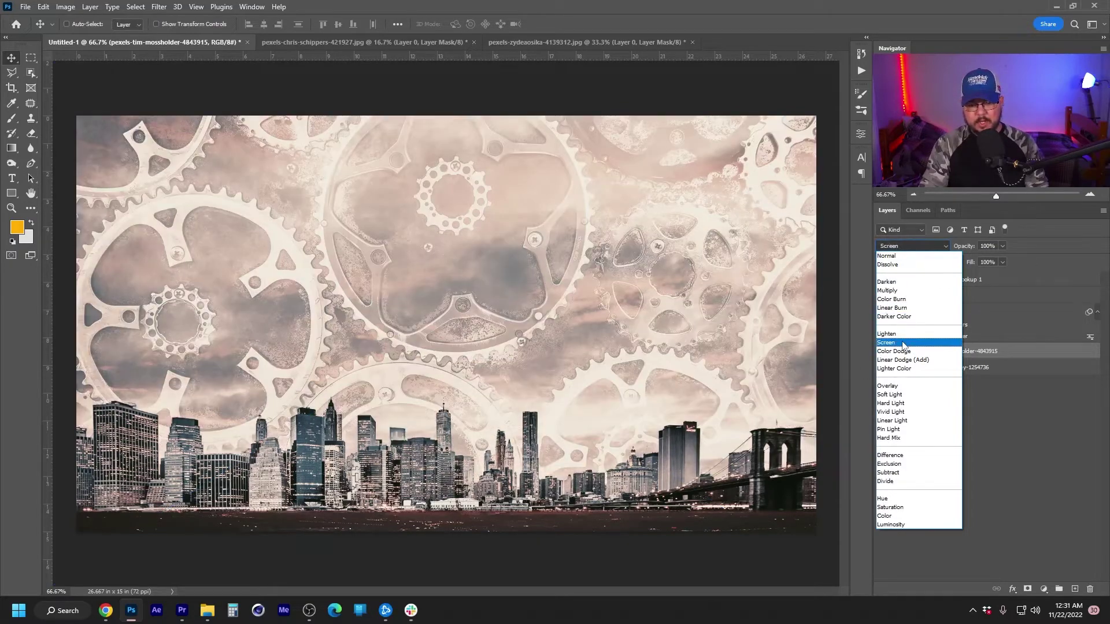
pyautogui.click(904, 345)
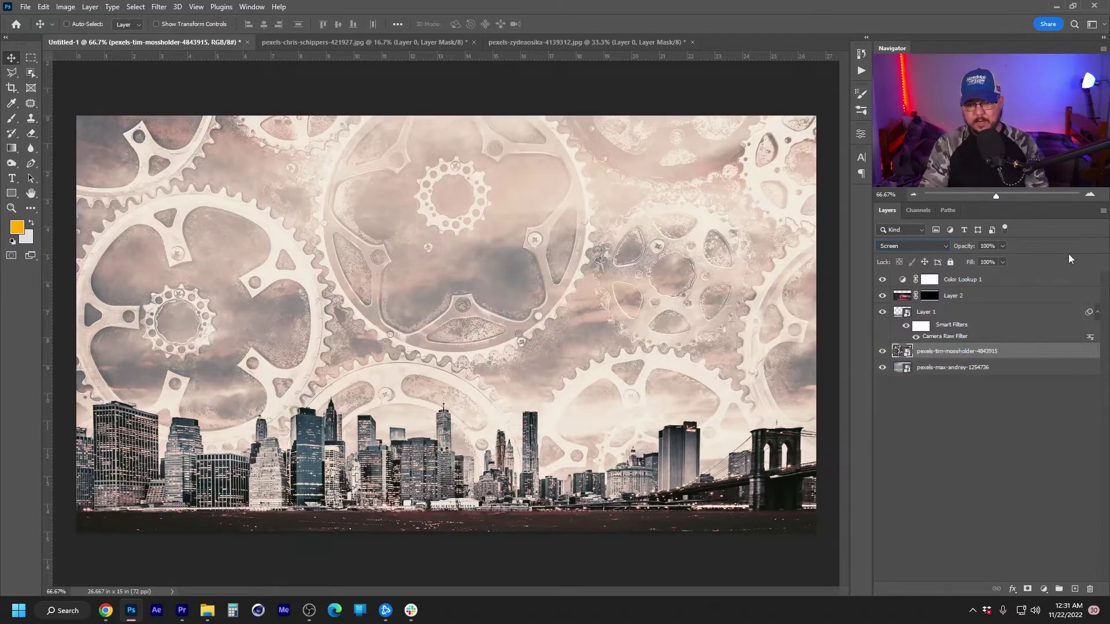
pyautogui.click(986, 247)
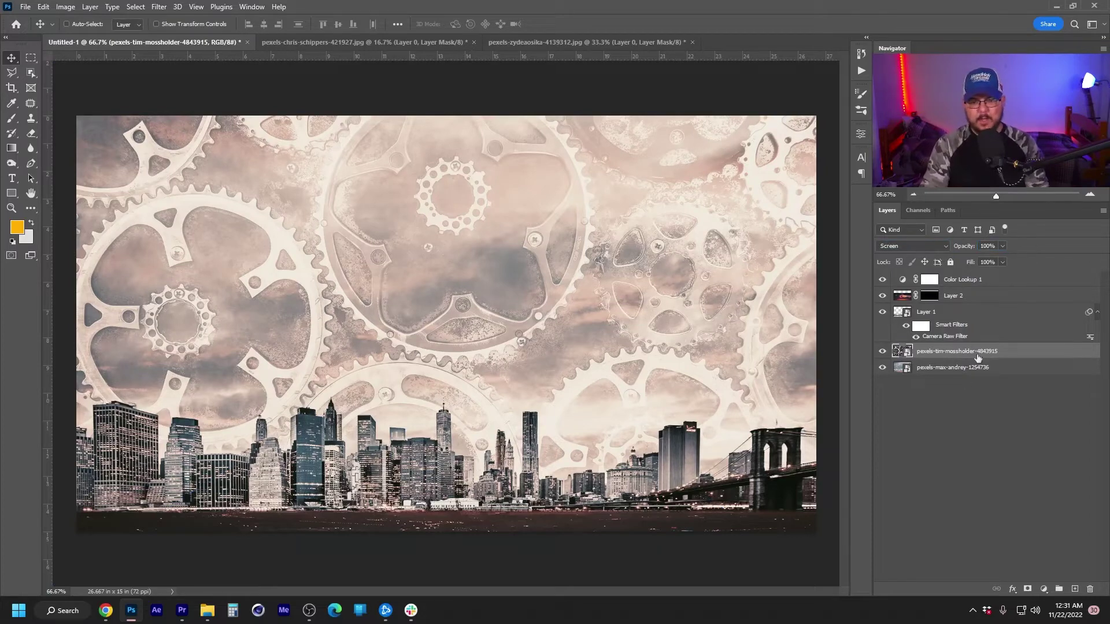
# Duplicate the gears layer and blend the copy in Multiply
pyautogui.hotkey('ctrl', 'j')
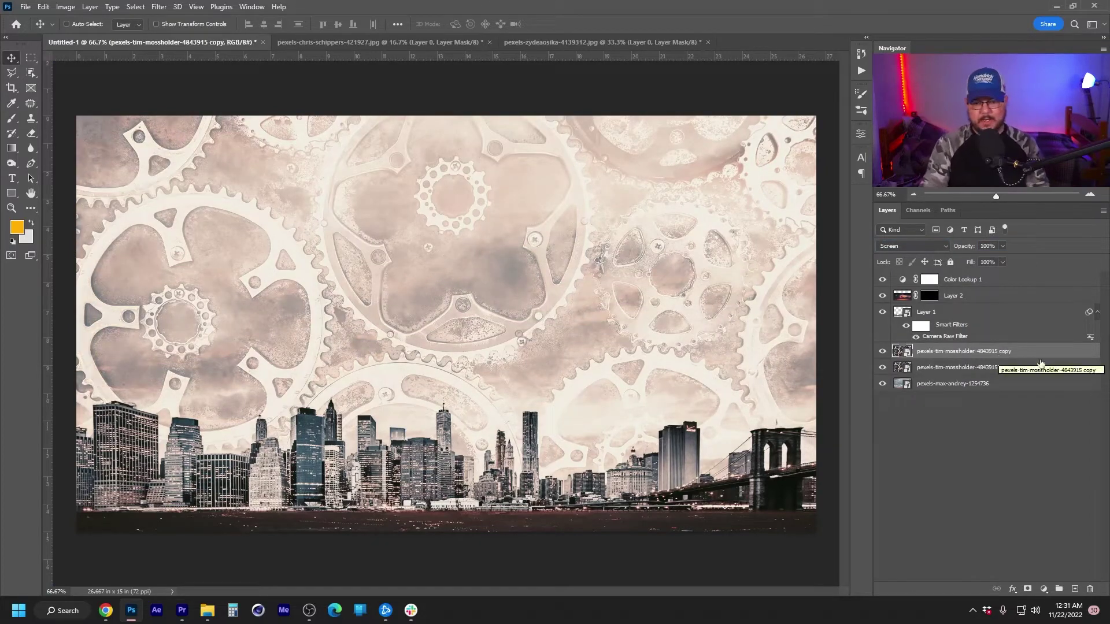
pyautogui.click(893, 248)
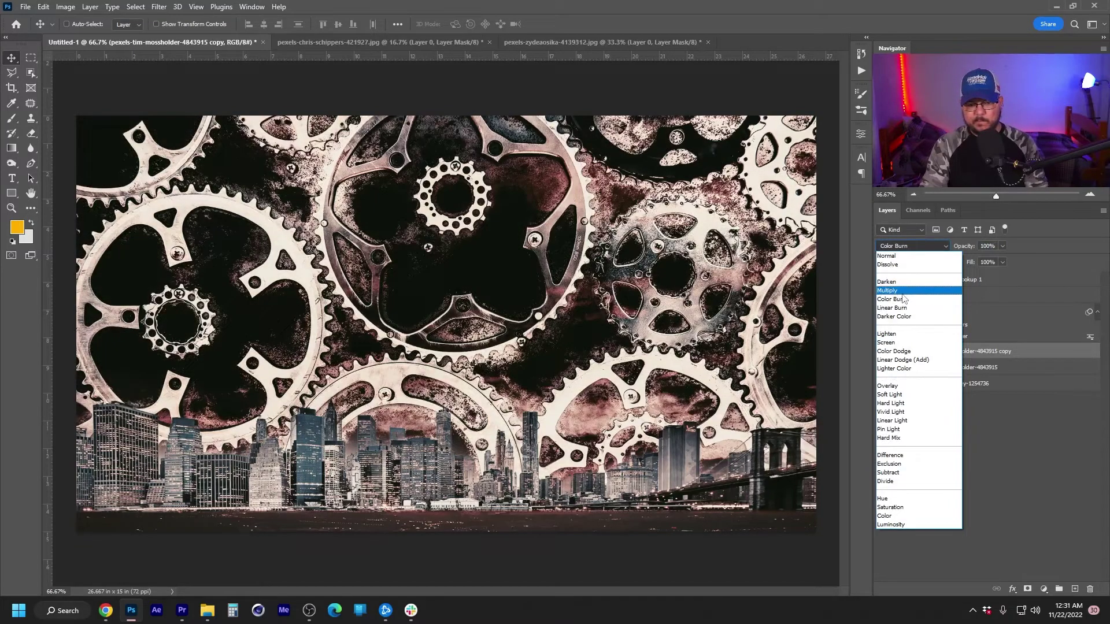
pyautogui.click(904, 292)
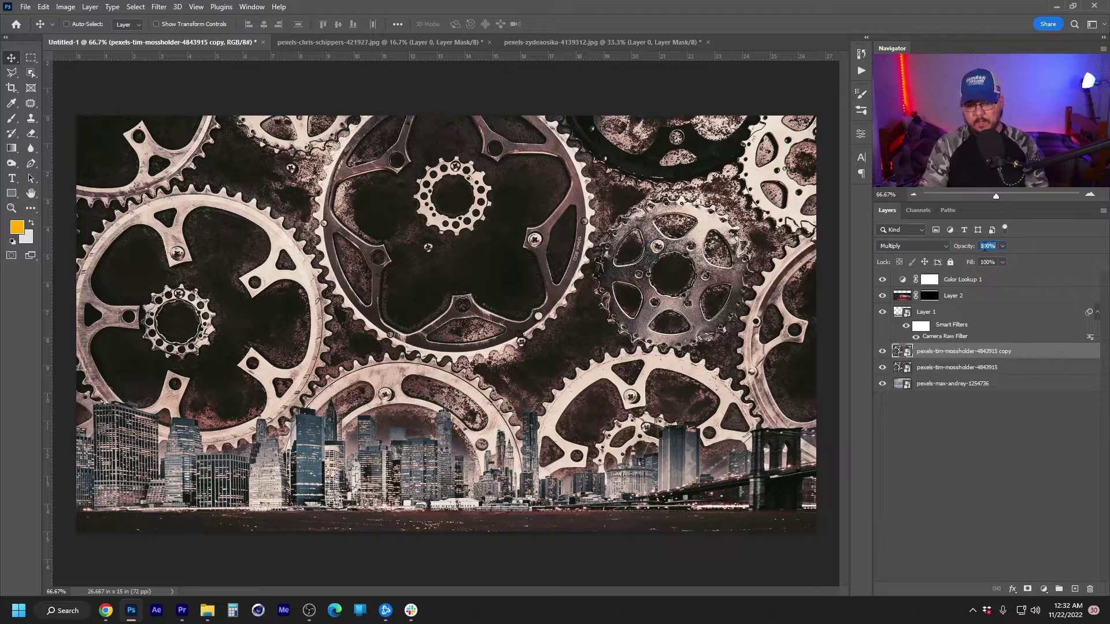
pyautogui.scroll(-1, 984, 247)
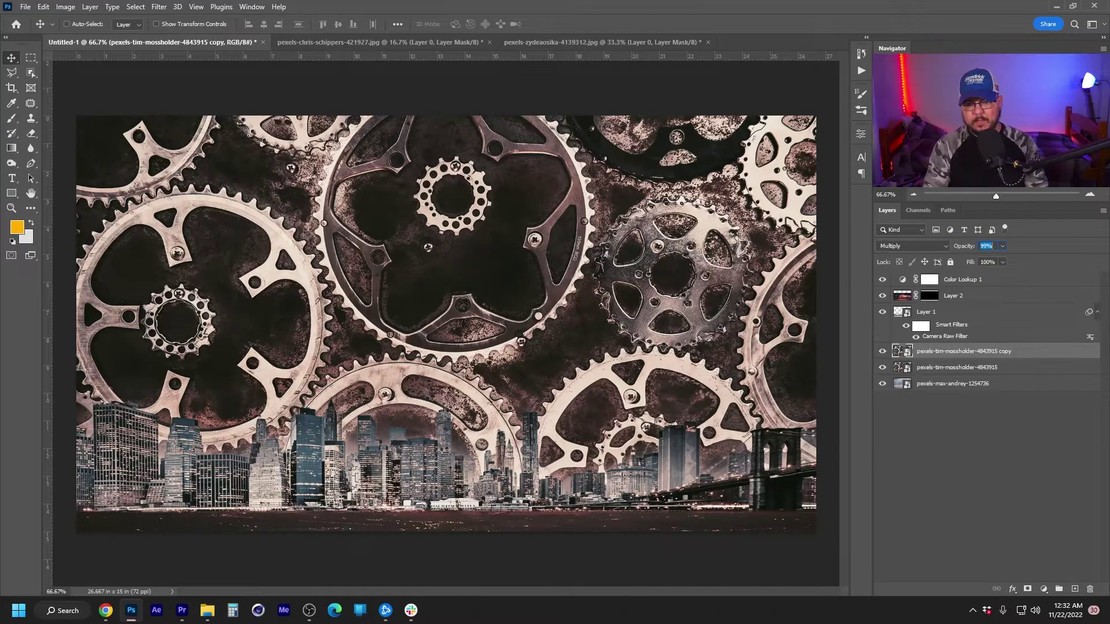
pyautogui.scroll(-20, 988, 246)
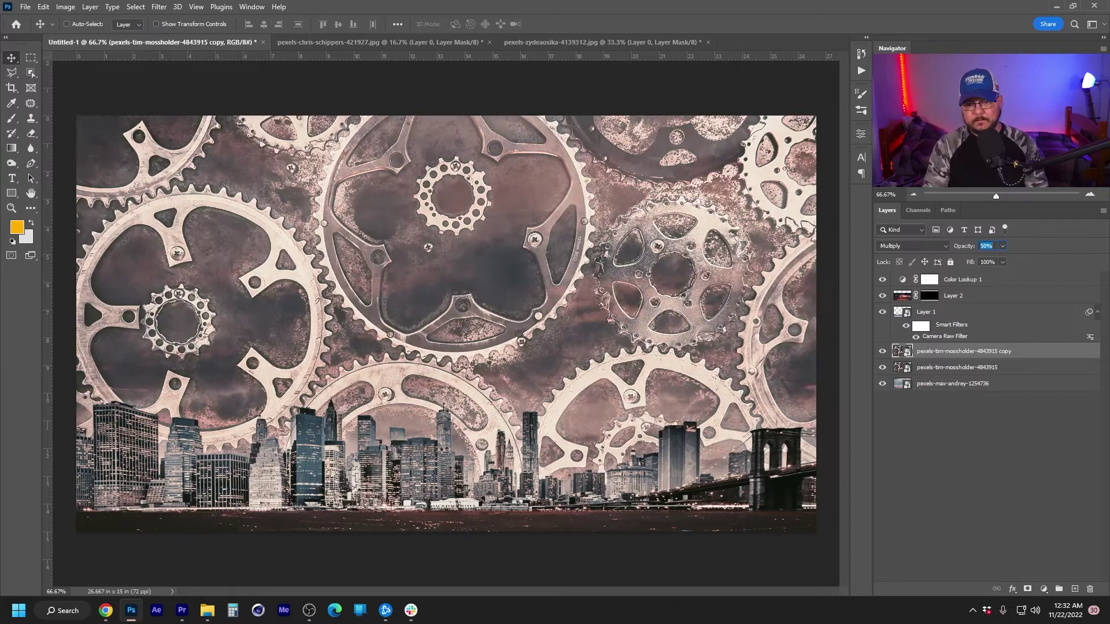
# Set the original gear photo layer to 80% and select both gear layers
pyautogui.click(937, 369)
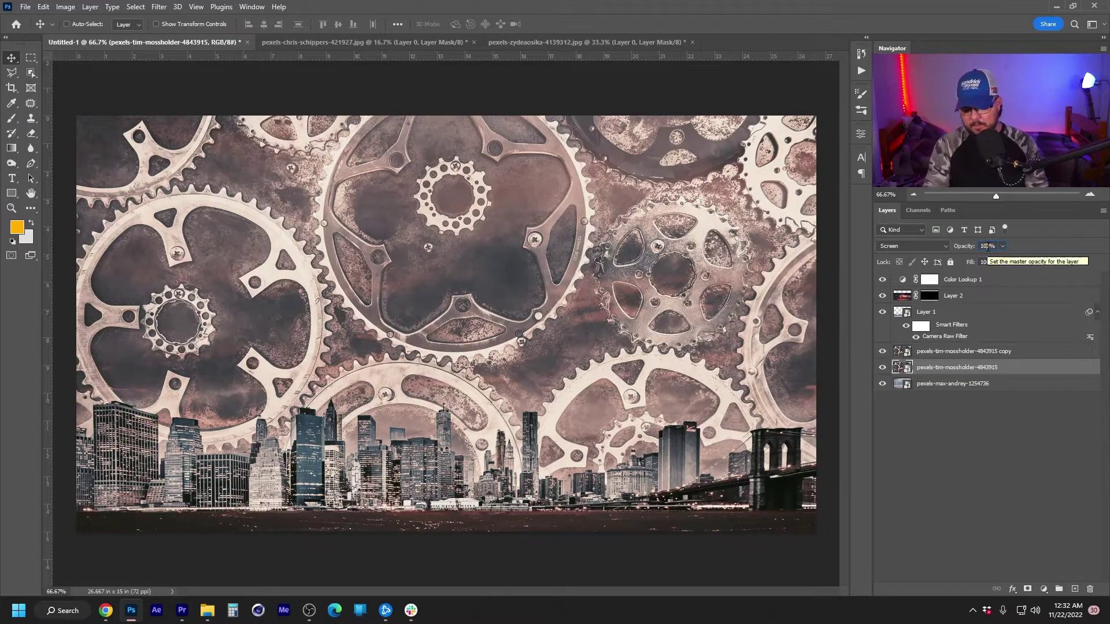
pyautogui.write('80')
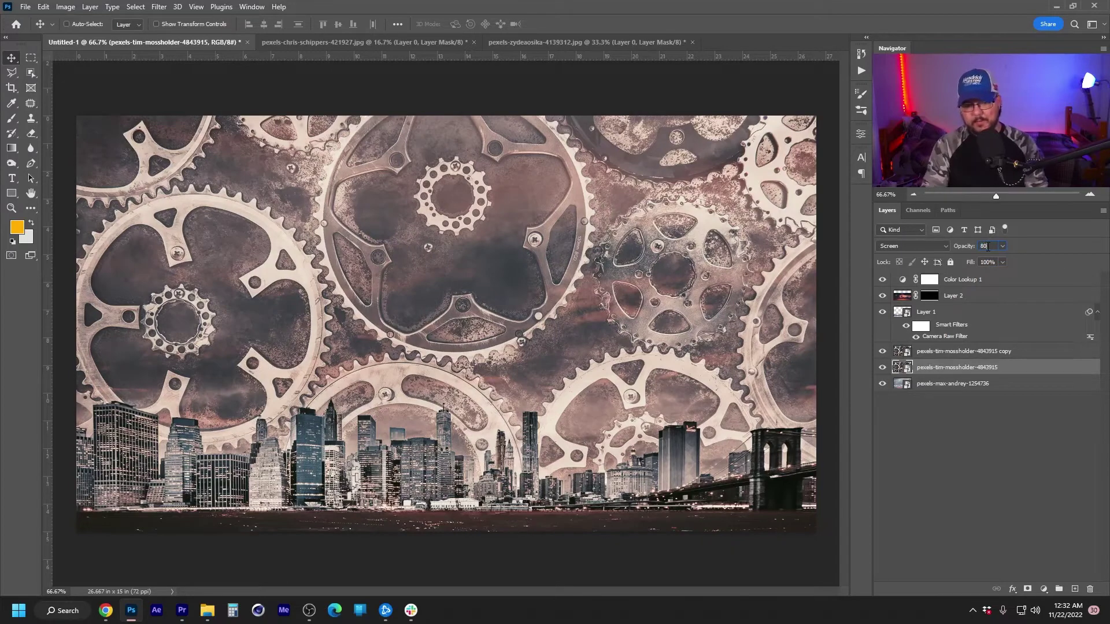
pyautogui.keyDown('shift'); pyautogui.click(981, 359); pyautogui.keyUp('shift')
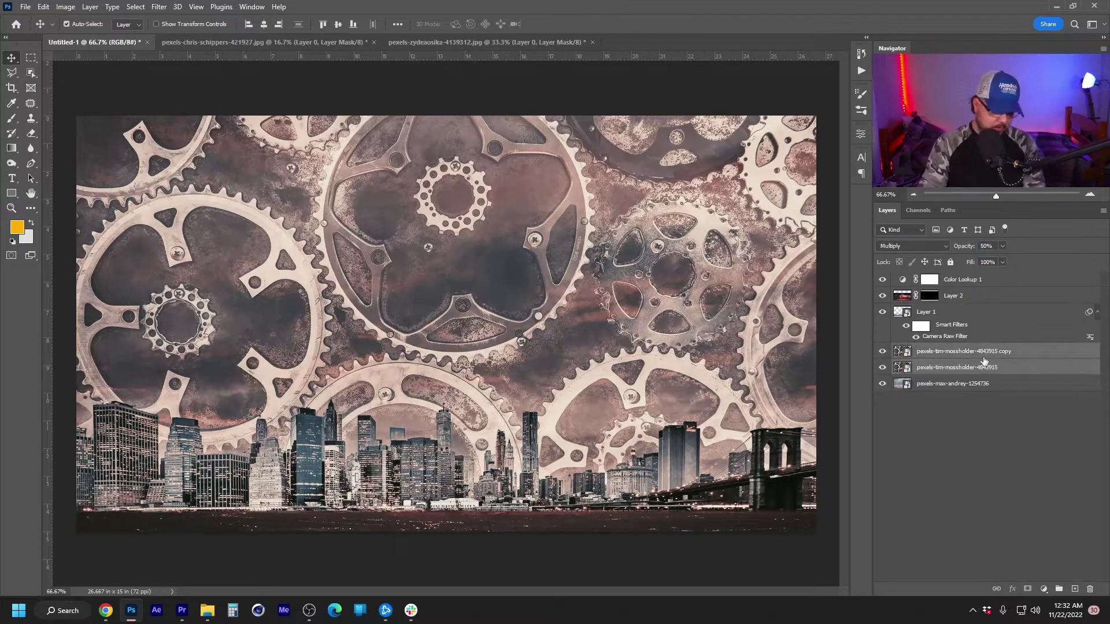
# Group the two gear layers, blend the group in Overlay, and drop in the scratched texture
pyautogui.hotkey('ctrl', 'g')
pyautogui.click(902, 247)
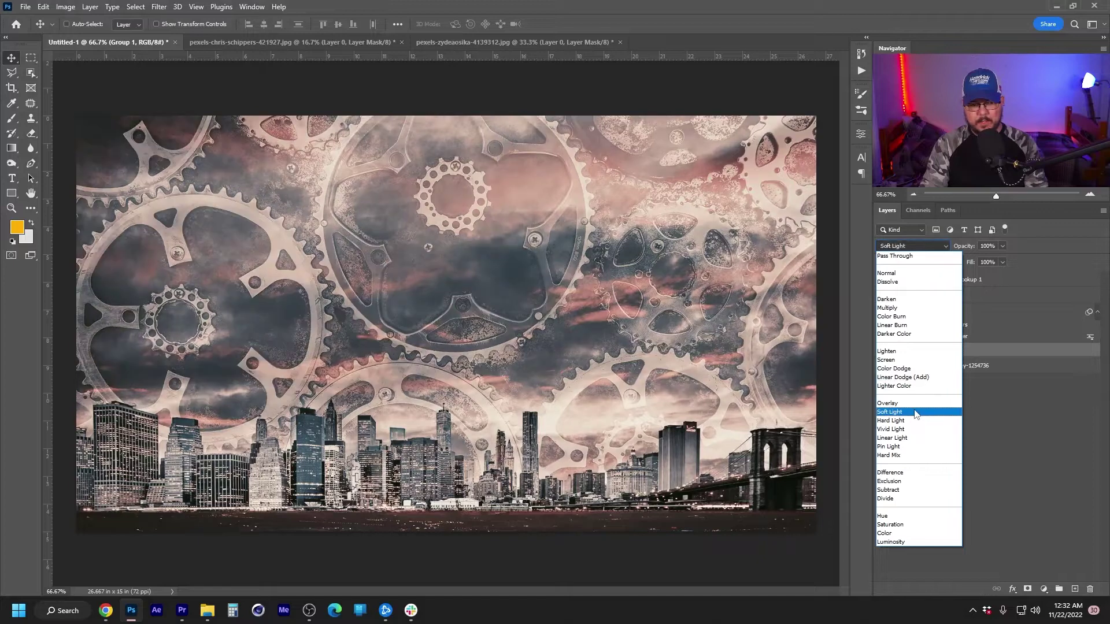
pyautogui.click(913, 404)
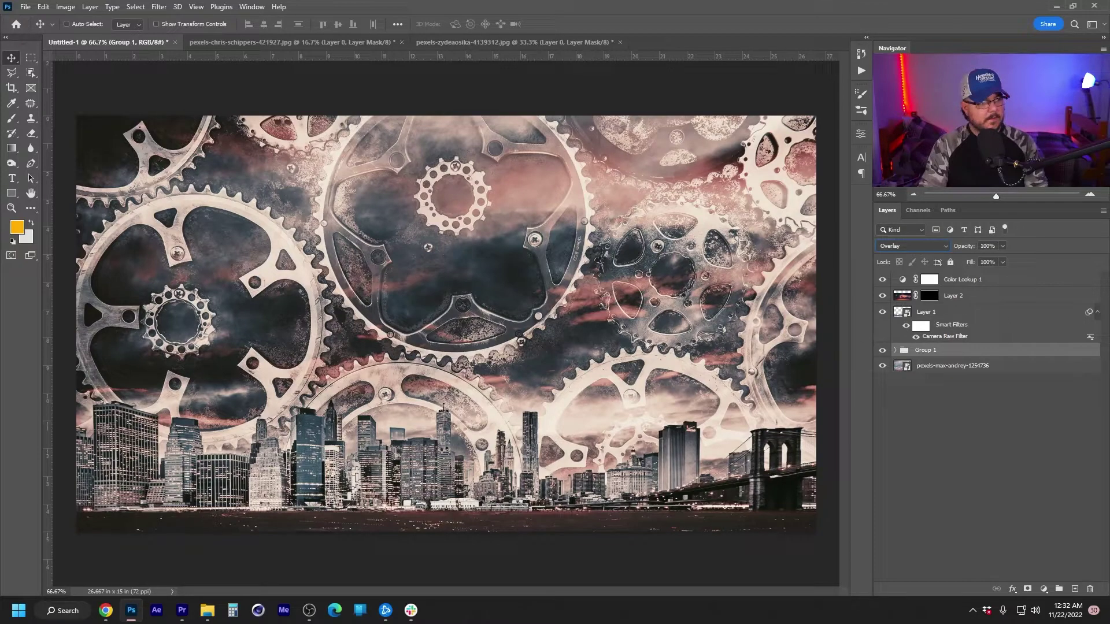
pyautogui.moveTo(315, 286); pyautogui.dragTo(440, 259)
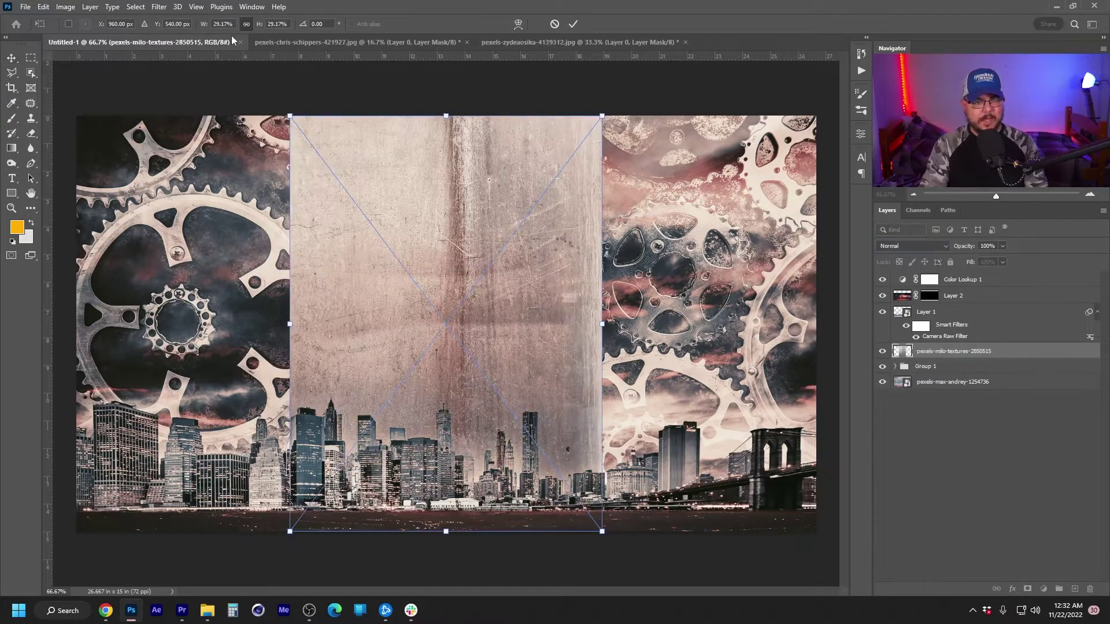
# Enlarge the pexels-milo-textures-2850515 image to fill the poster and blend it in Soft Light
pyautogui.click(216, 23)
pyautogui.scroll(20, 216, 23)
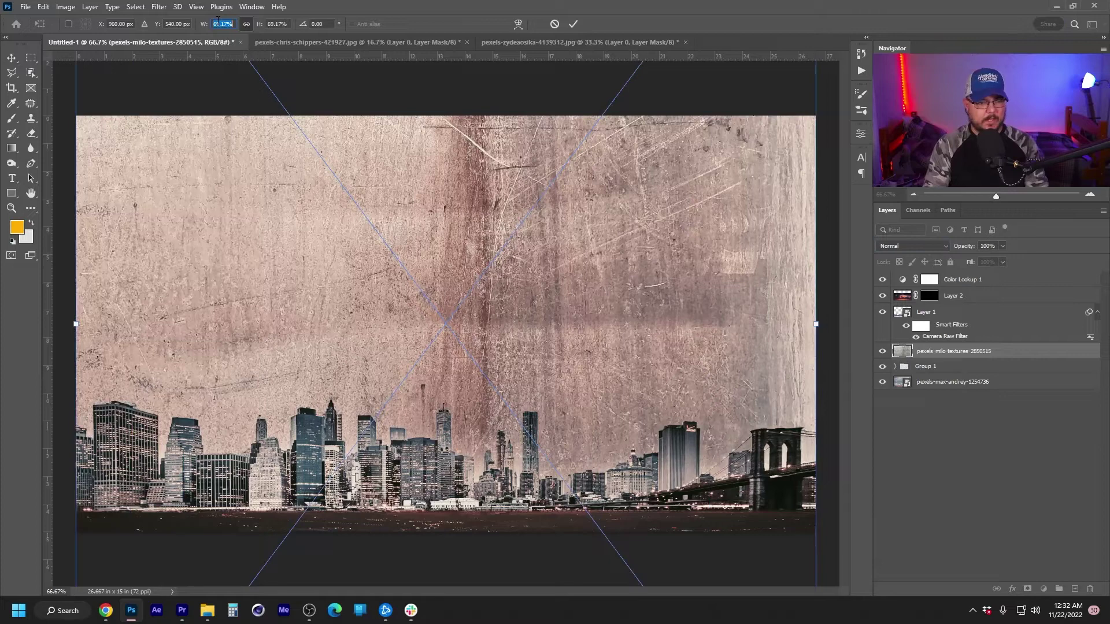
pyautogui.press('Return')
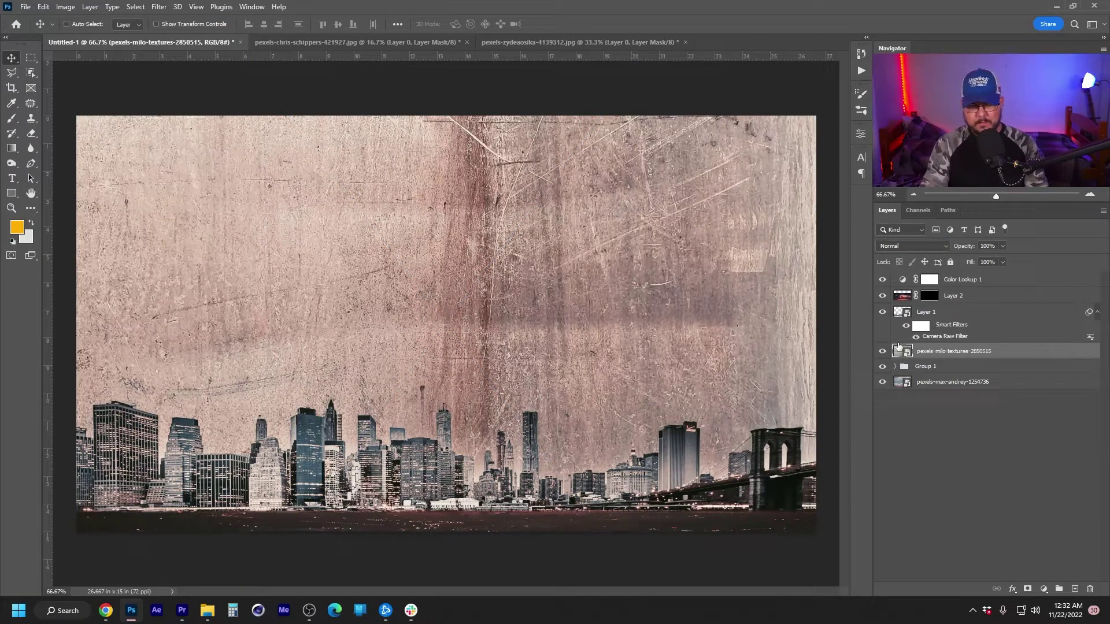
pyautogui.click(928, 247)
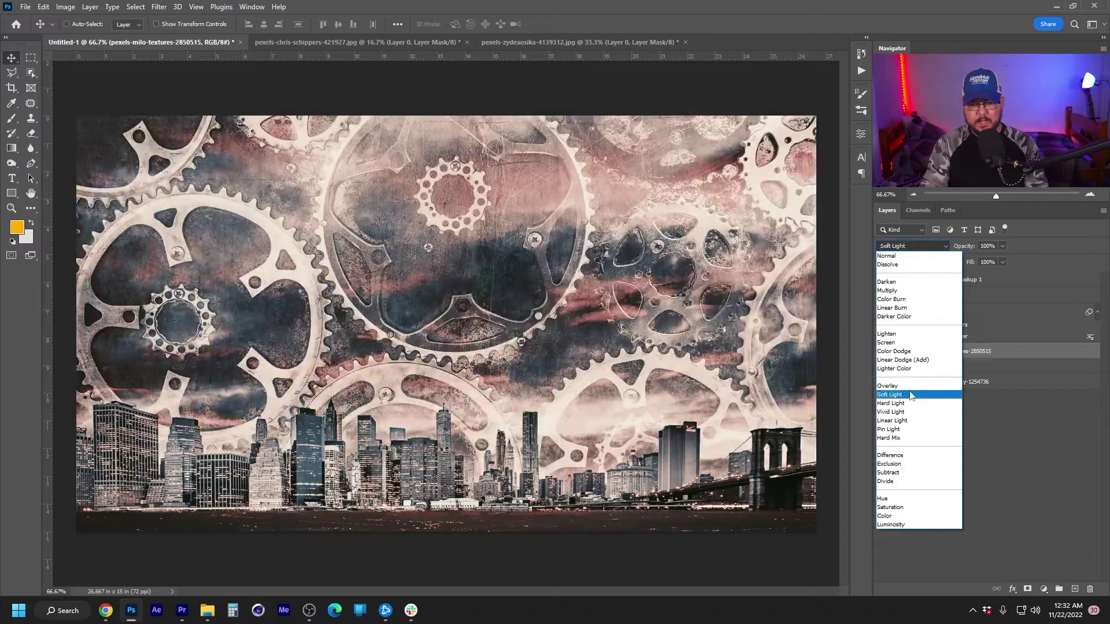
pyautogui.click(911, 394)
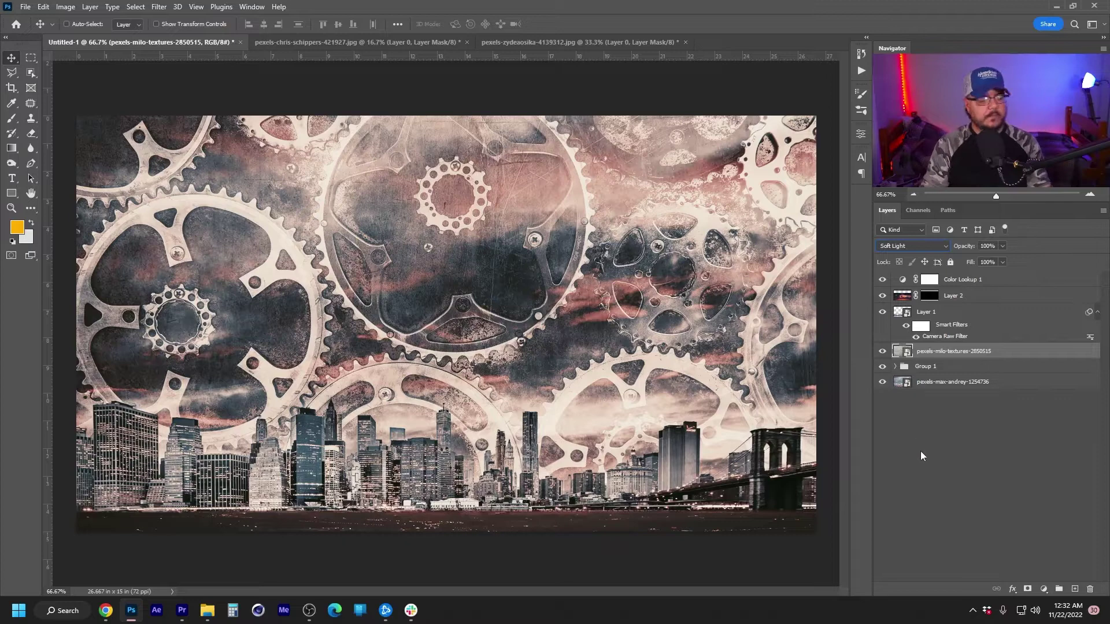
pyautogui.click(964, 479)
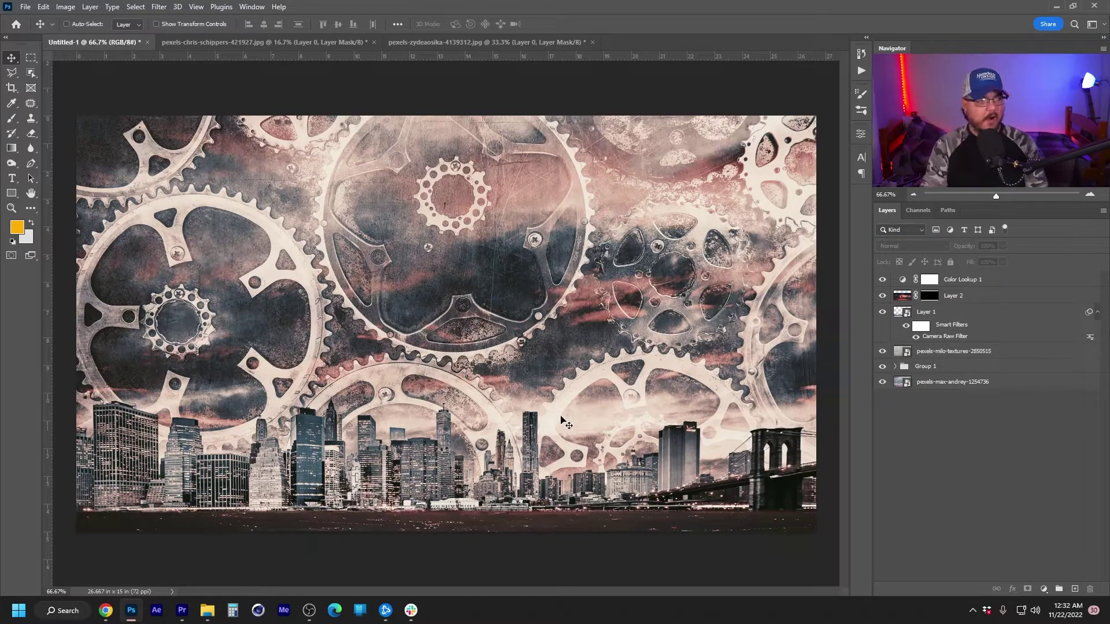
# Open the misty forest photo and rotate it 180°
pyautogui.moveTo(509, 1); pyautogui.dragTo(659, 43)
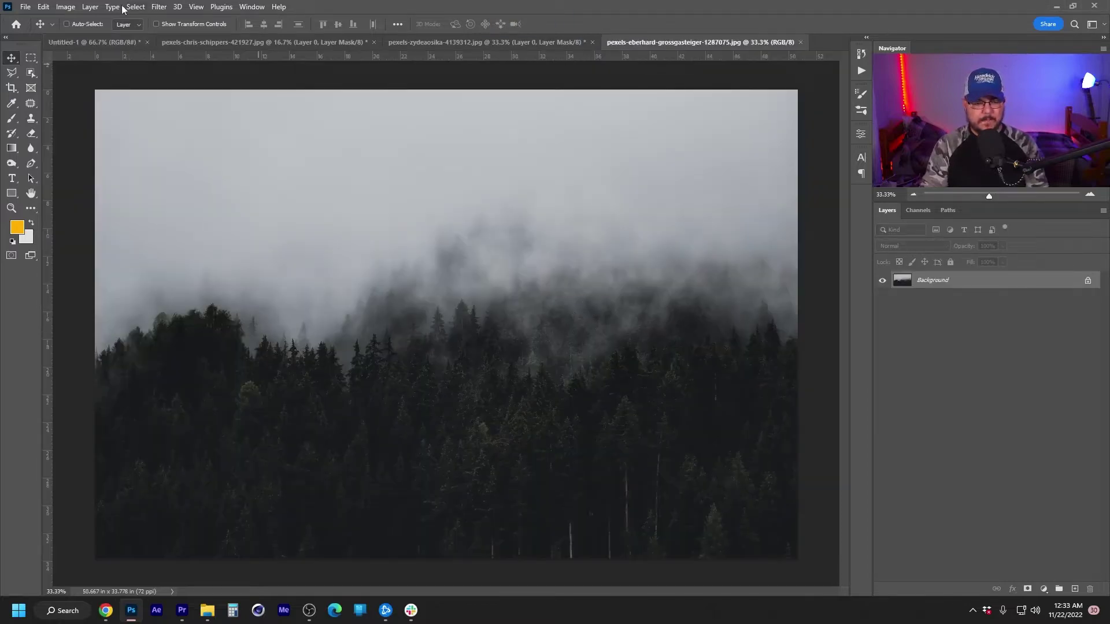
pyautogui.click(65, 7)
pyautogui.moveTo(116, 115)
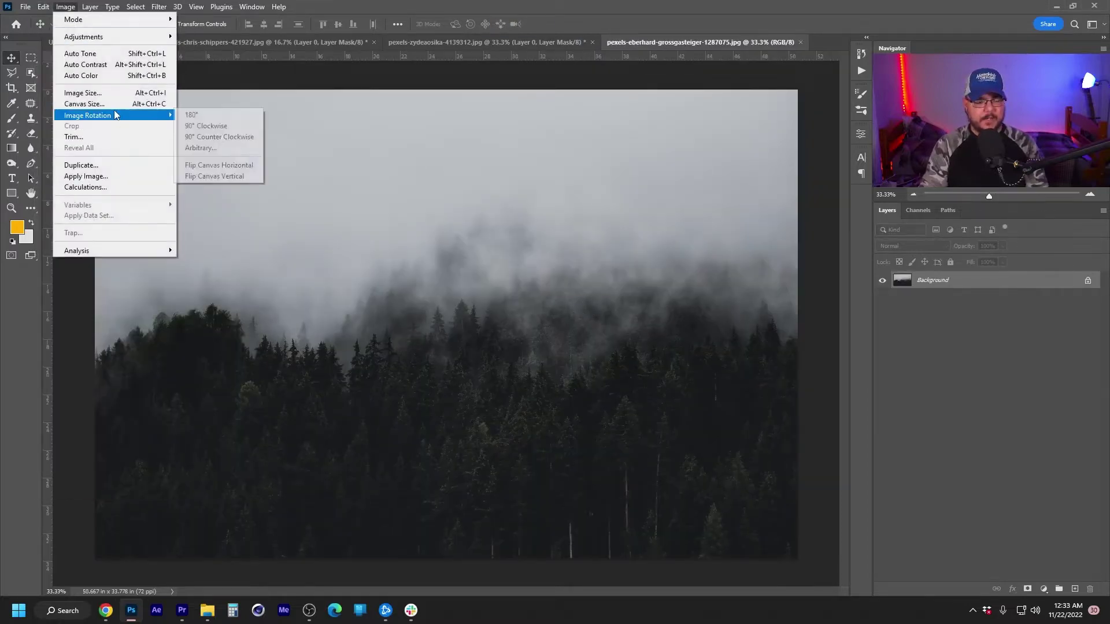
pyautogui.click(191, 114)
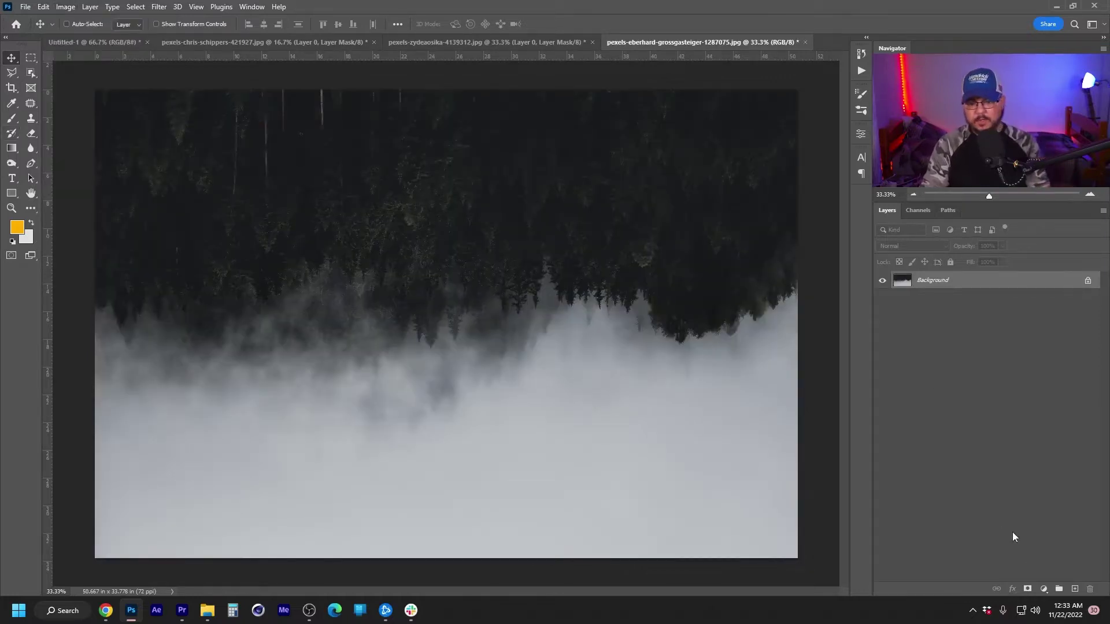
# Add a layer mask with a gradient that fades the photo's top, leaving only fog
pyautogui.click(1027, 589)
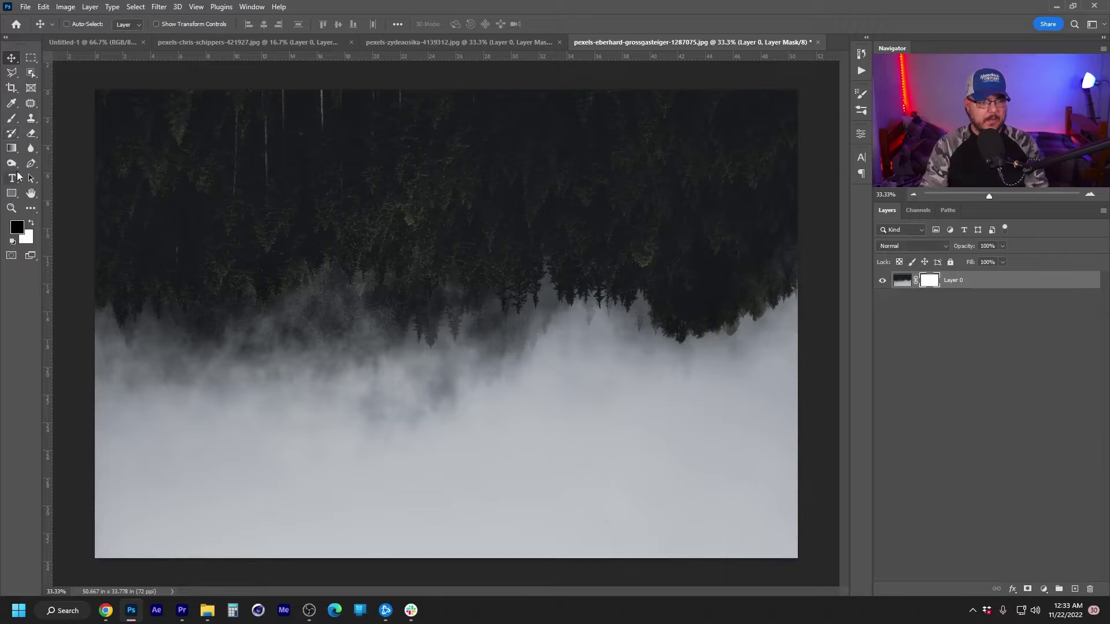
pyautogui.click(12, 148)
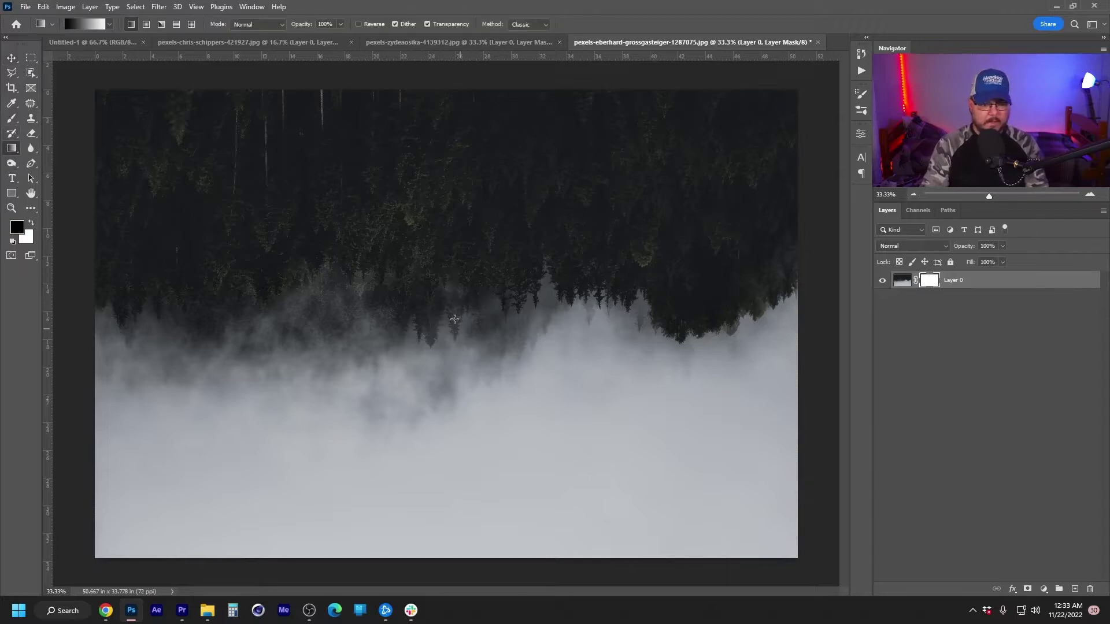
pyautogui.moveTo(462, 297); pyautogui.dragTo(464, 355)
pyautogui.moveTo(472, 299); pyautogui.dragTo(438, 447)
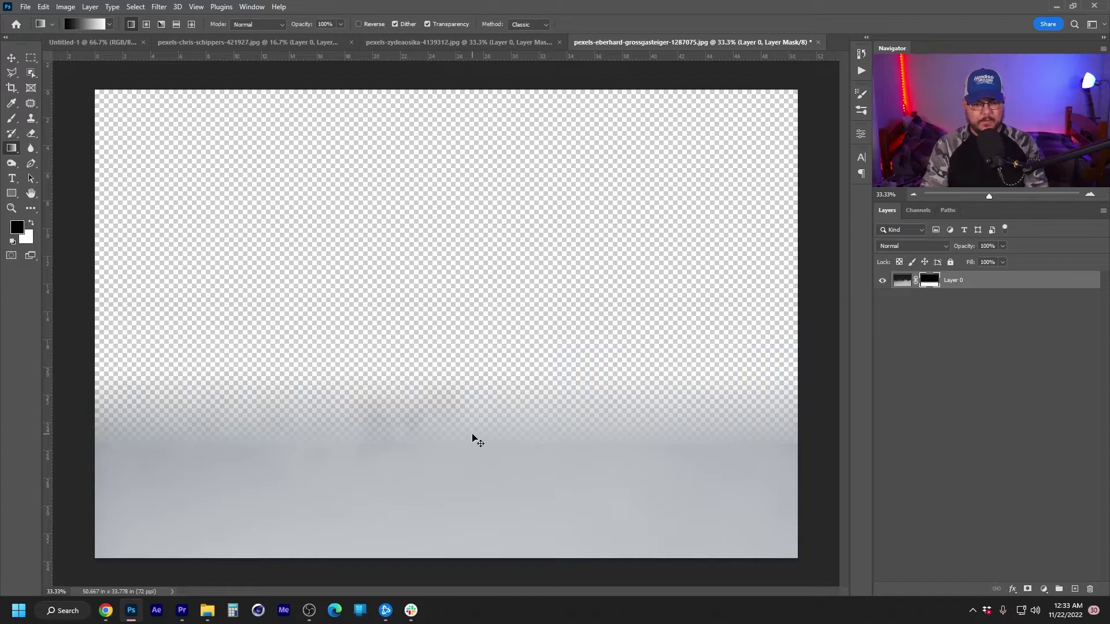
pyautogui.moveTo(480, 315); pyautogui.dragTo(479, 370)
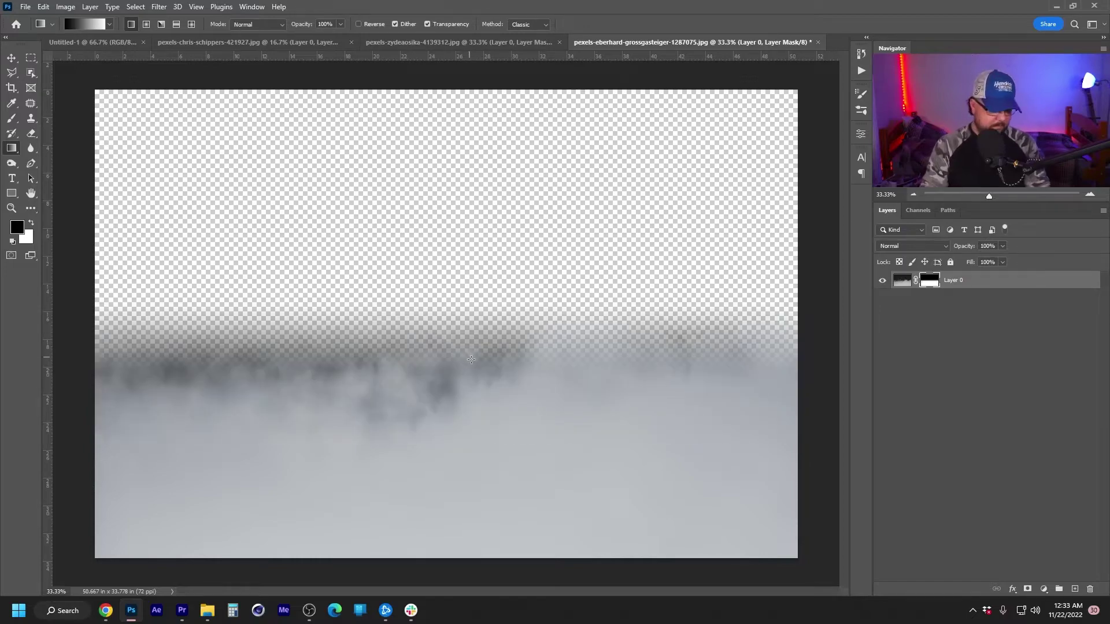
# Move the fog layer into the poster beneath the texture, positioned behind the skyline
pyautogui.press('v')
pyautogui.moveTo(491, 421); pyautogui.dragTo(288, 13)
pyautogui.moveTo(102, 45); pyautogui.dragTo(384, 375)
pyautogui.moveTo(983, 287); pyautogui.dragTo(992, 377)
pyautogui.moveTo(510, 469); pyautogui.dragTo(511, 424)
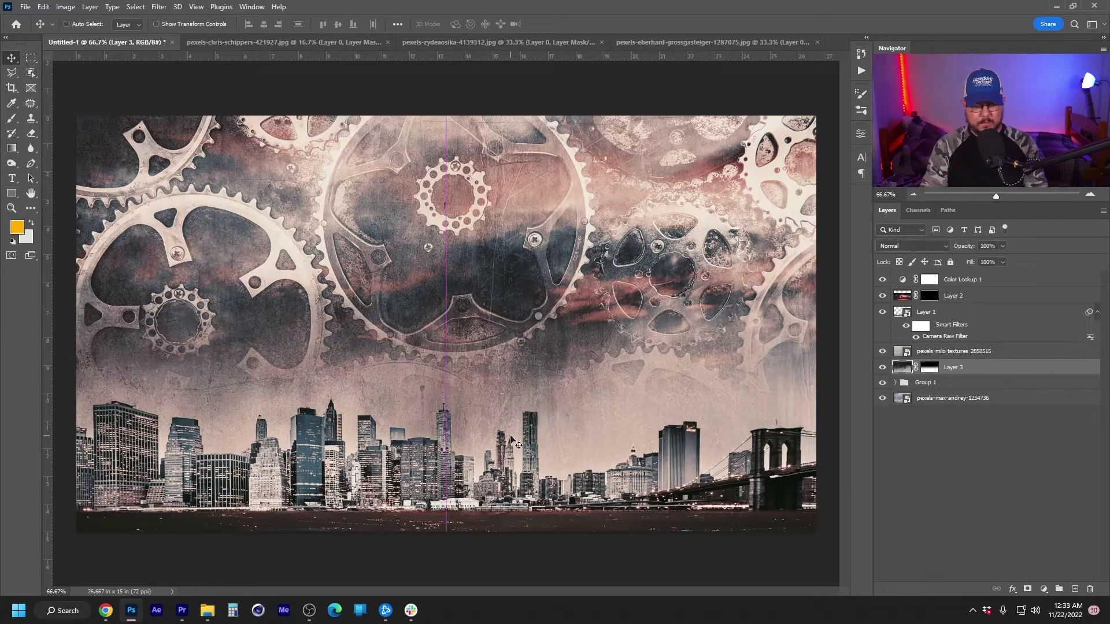
# Add a new Layer 4 and fill the poster edges with black for a feathered vignette
pyautogui.click(1020, 282)
pyautogui.hotkey('ctrl', 'shift', 'n')
pyautogui.press('Return')
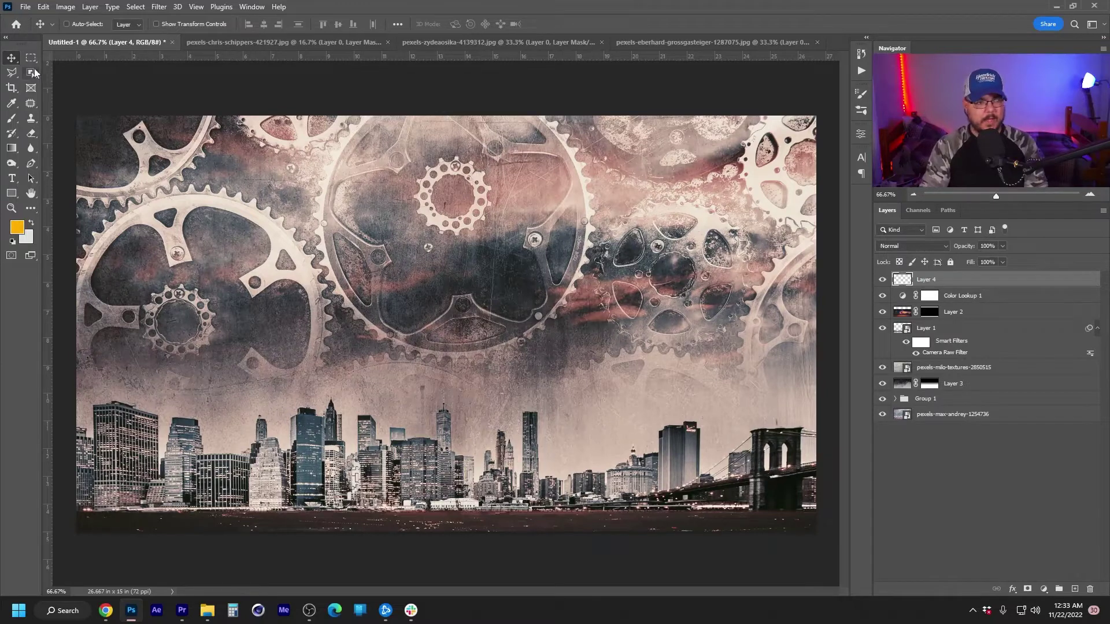
pyautogui.press('m')
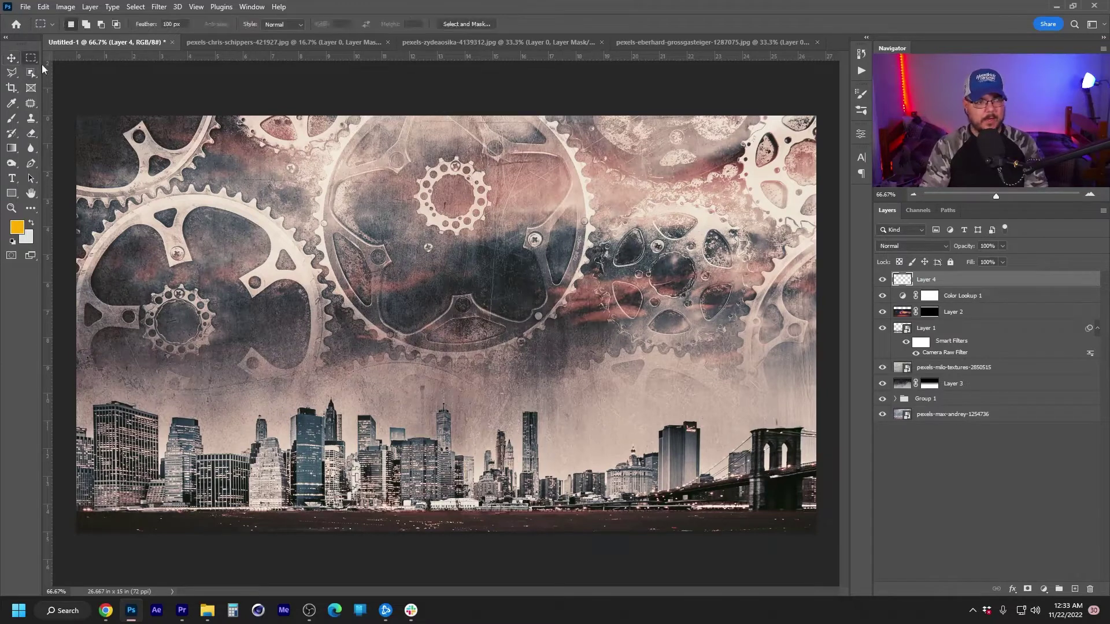
pyautogui.click(17, 228)
pyautogui.write('000000')
pyautogui.press('Return')
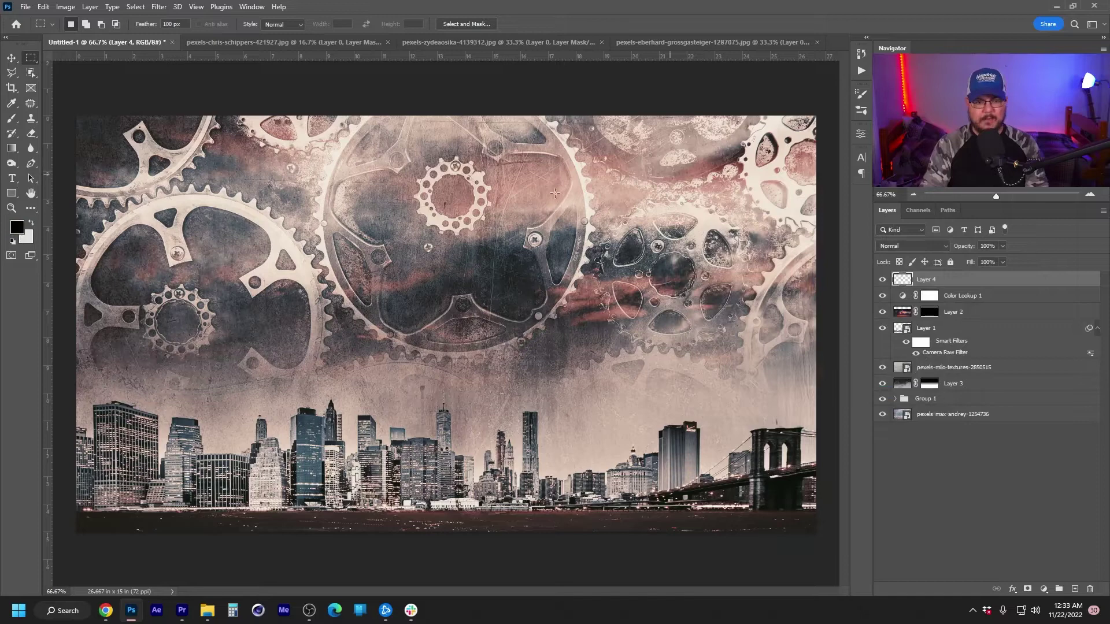
pyautogui.moveTo(65, 104); pyautogui.dragTo(983, 587)
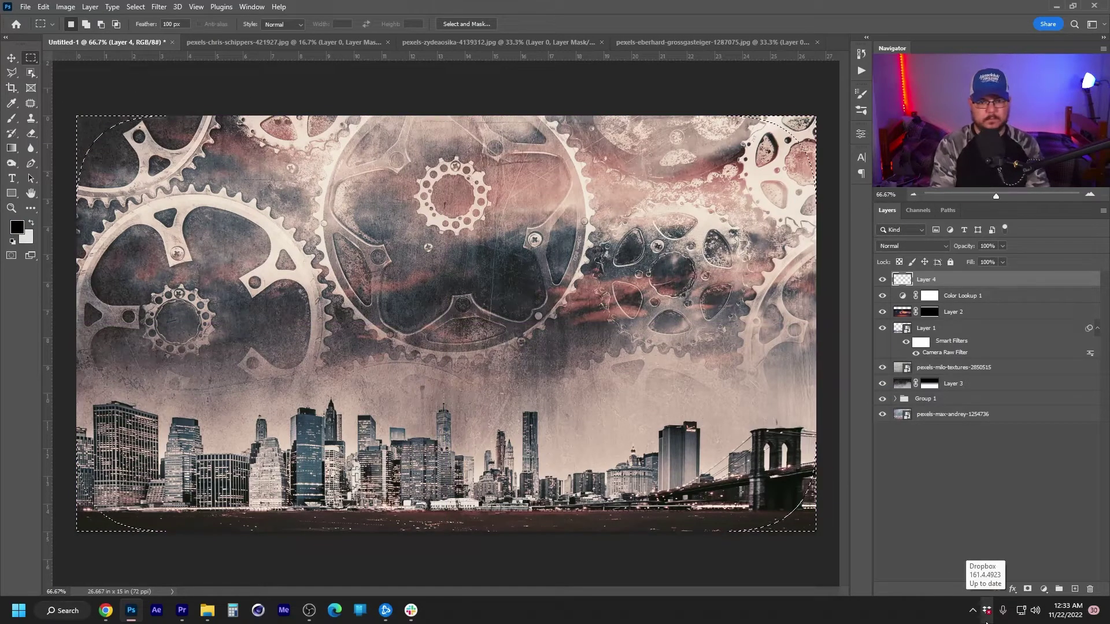
pyautogui.hotkey('ctrl', 'shift', 'i')
pyautogui.hotkey('alt', 'BackSpace')
pyautogui.hotkey('alt', 'BackSpace')
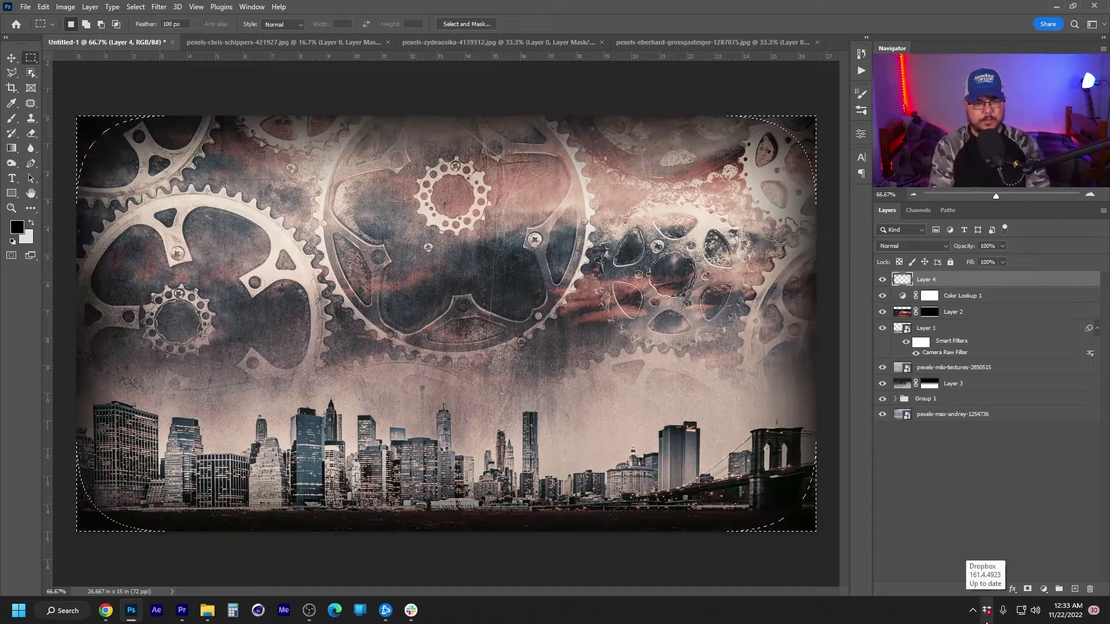
pyautogui.hotkey('ctrl', 'd')
# Blend the vignette in Soft Light, duplicate it, and set the copy to Soft Light too
pyautogui.click(911, 246)
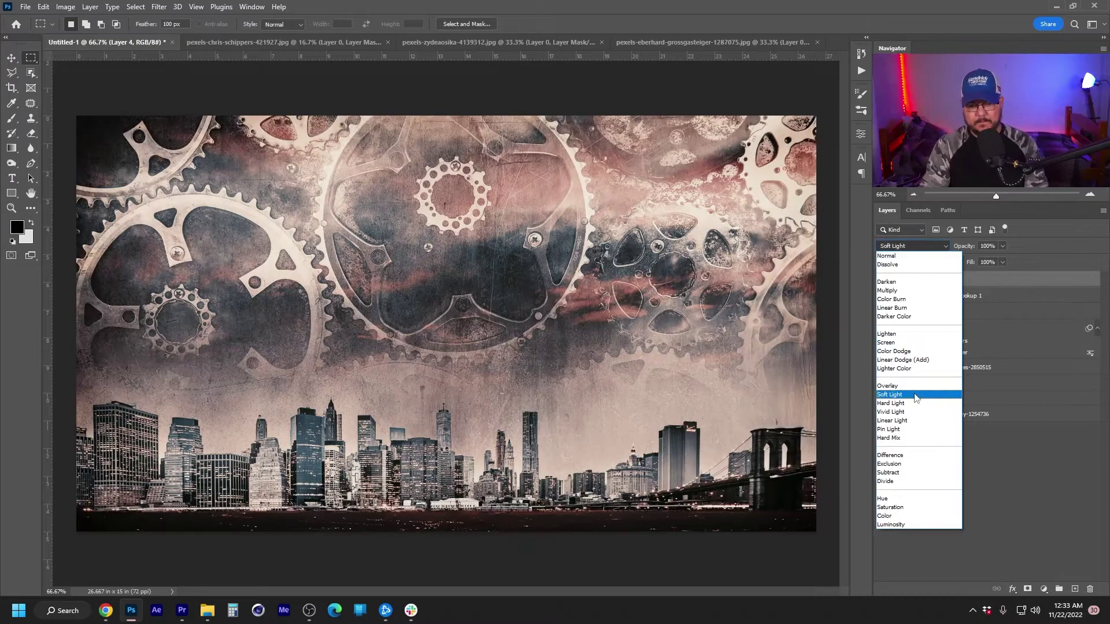
pyautogui.click(914, 384)
pyautogui.hotkey('ctrl', 'j')
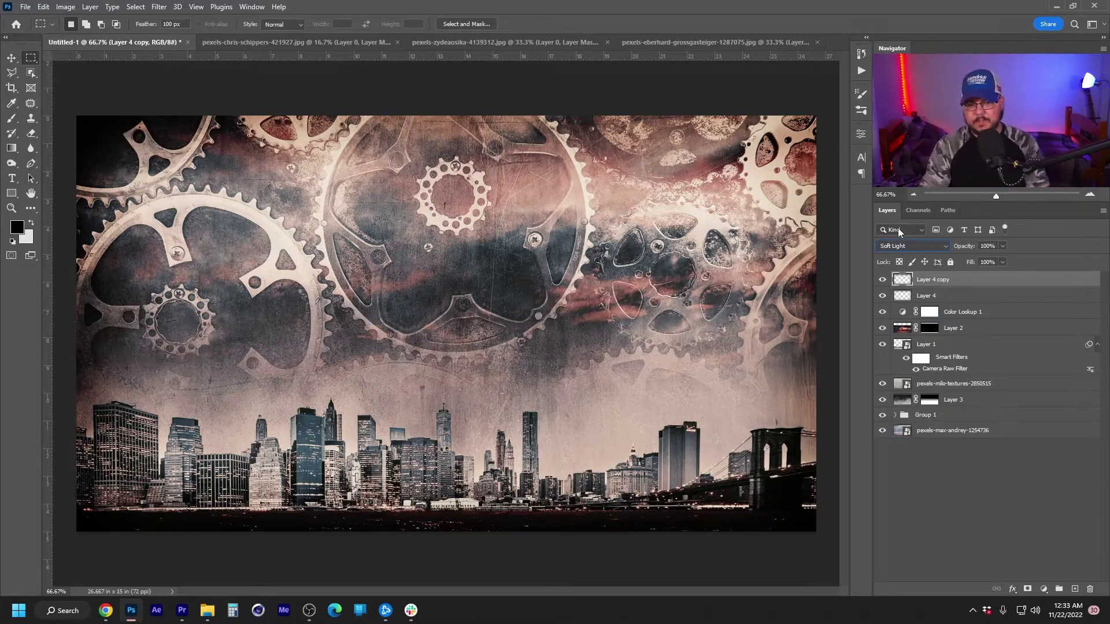
pyautogui.click(905, 246)
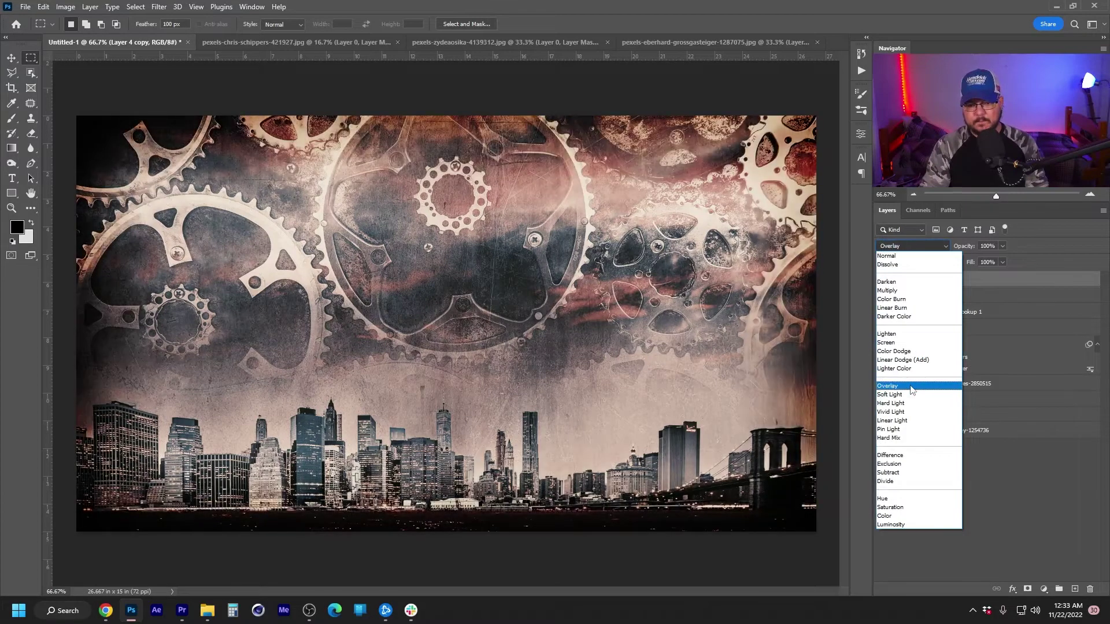
pyautogui.click(901, 395)
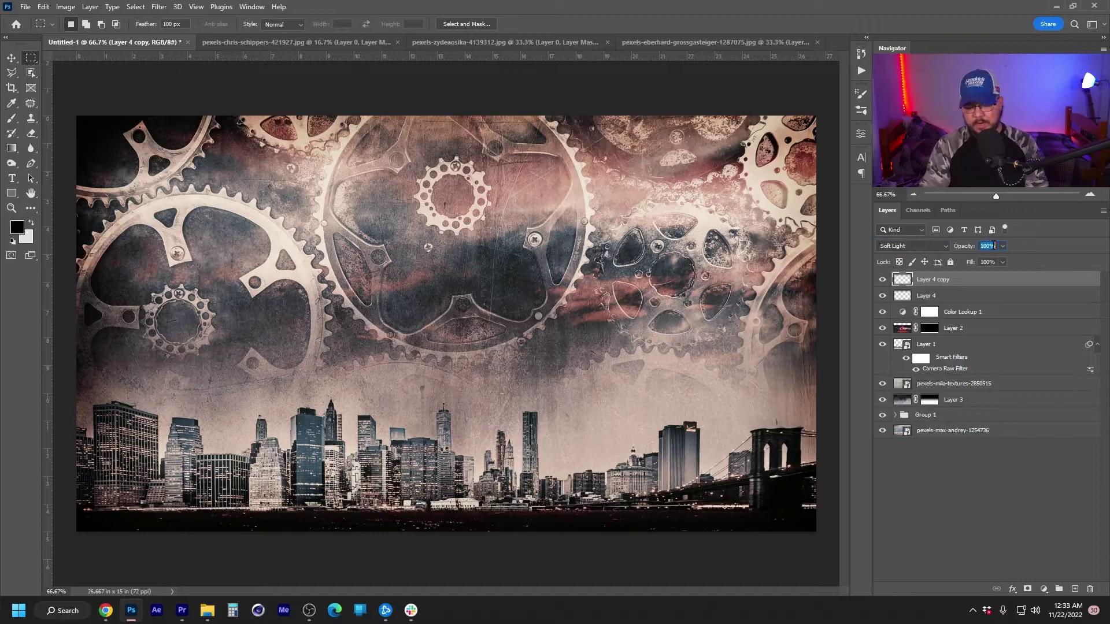
pyautogui.click(1001, 523)
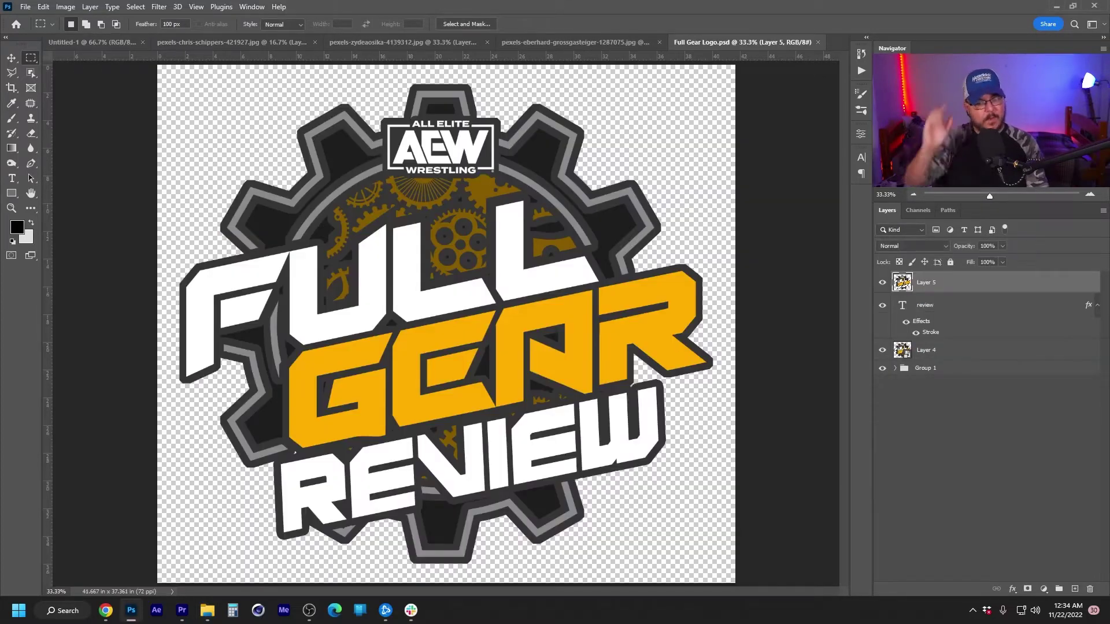
# Hide Layer 5 and the REVIEW text layer in Full Gear Logo.psd
pyautogui.click(882, 282)
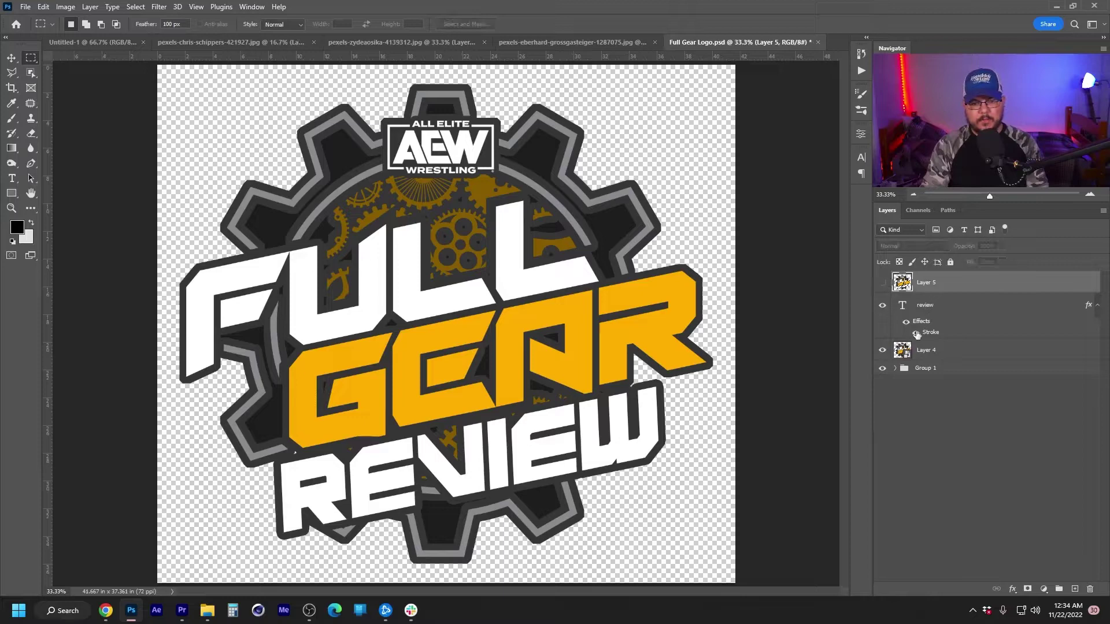
pyautogui.click(882, 306)
pyautogui.click(925, 350)
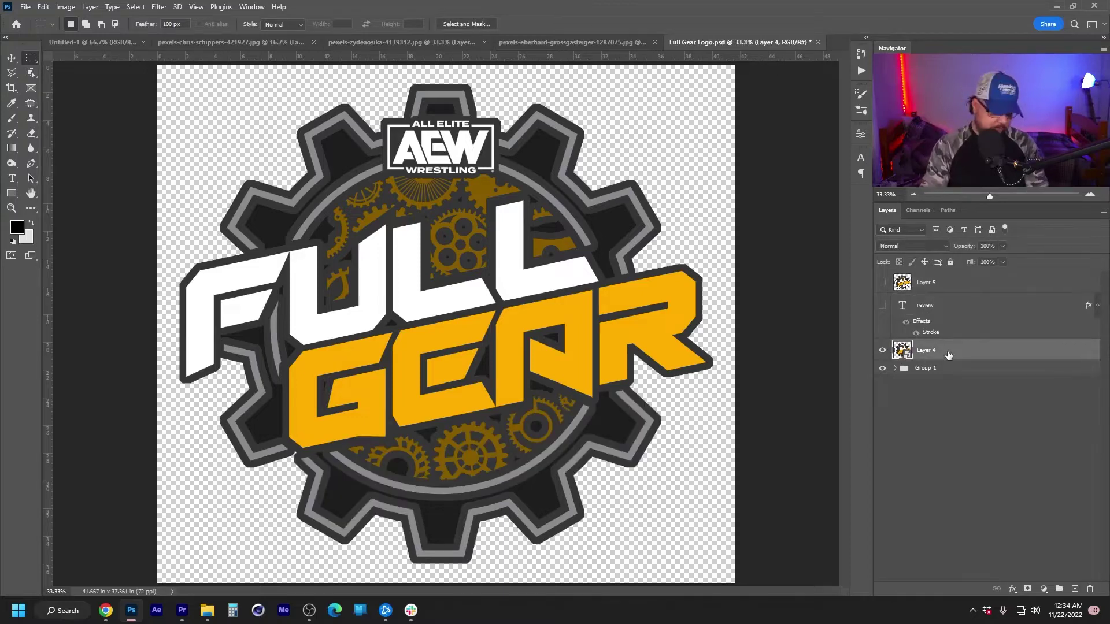
# Drag the logo into the poster and place it beneath the grunge texture layers
pyautogui.press('v')
pyautogui.moveTo(332, 283); pyautogui.dragTo(367, 272)
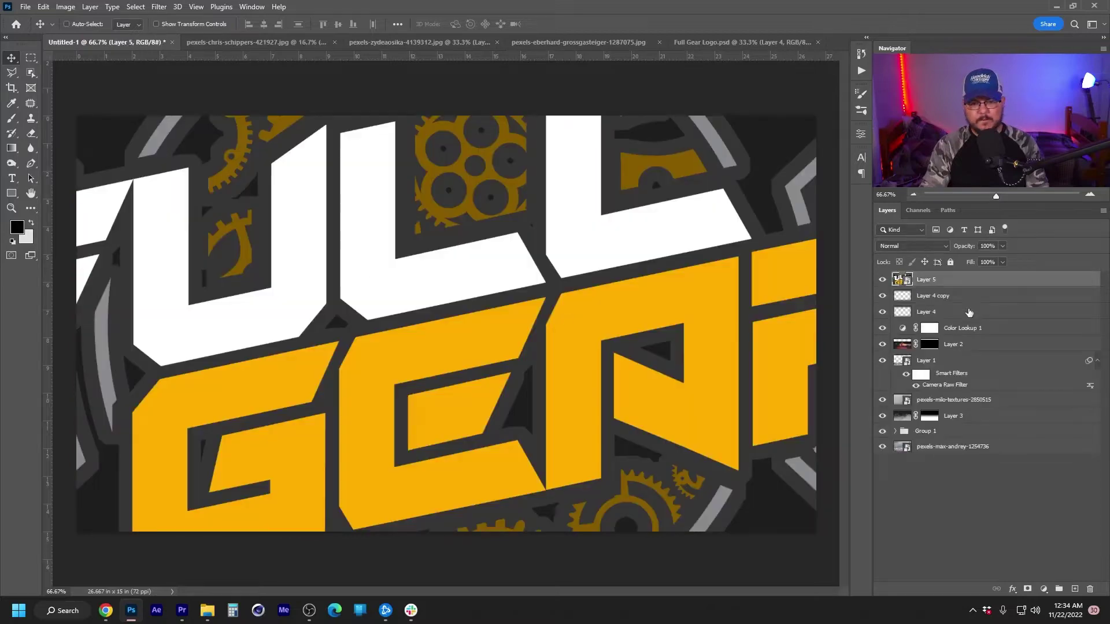
pyautogui.moveTo(957, 283); pyautogui.dragTo(965, 327)
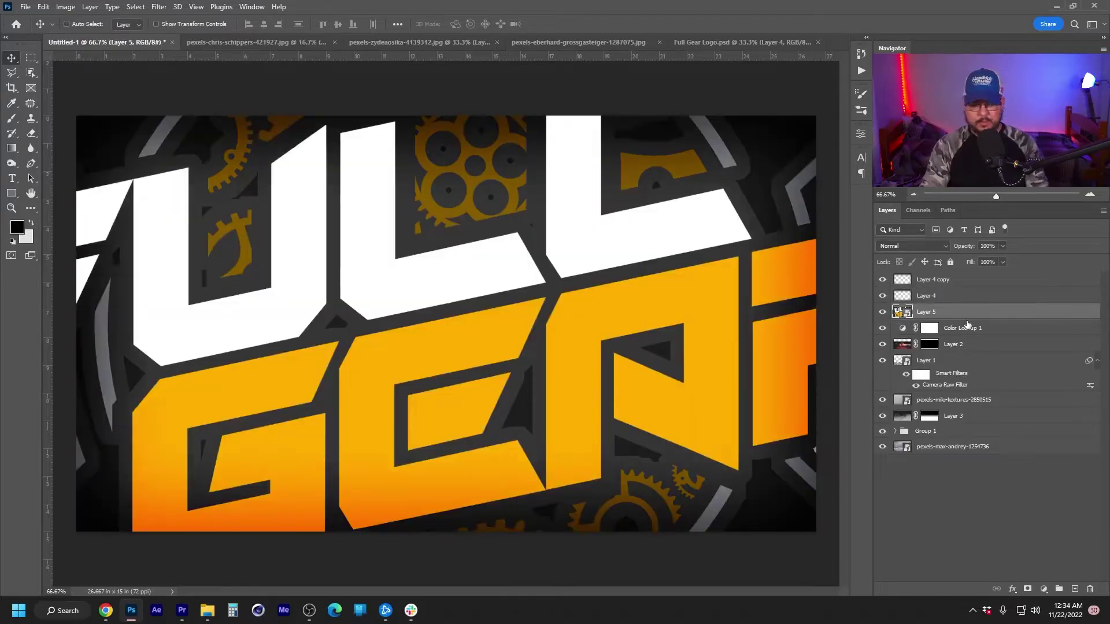
# Scale the logo to 30% width and centre it over the gears
pyautogui.hotkey('ctrl', 't')
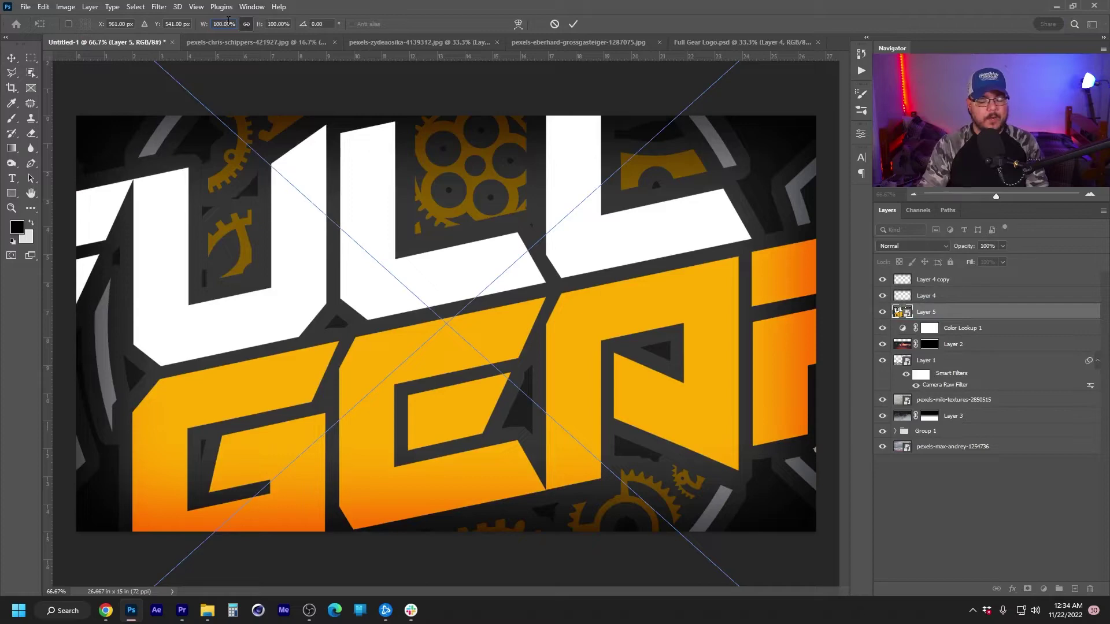
pyautogui.click(222, 23)
pyautogui.write('30')
pyautogui.press('Return')
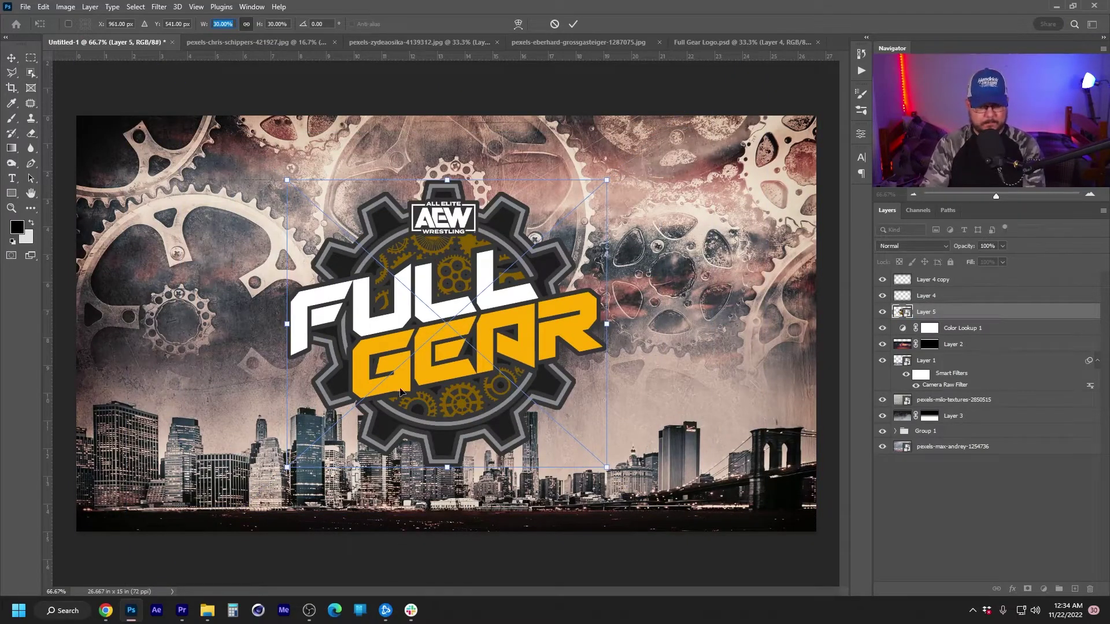
pyautogui.moveTo(453, 357); pyautogui.dragTo(468, 328)
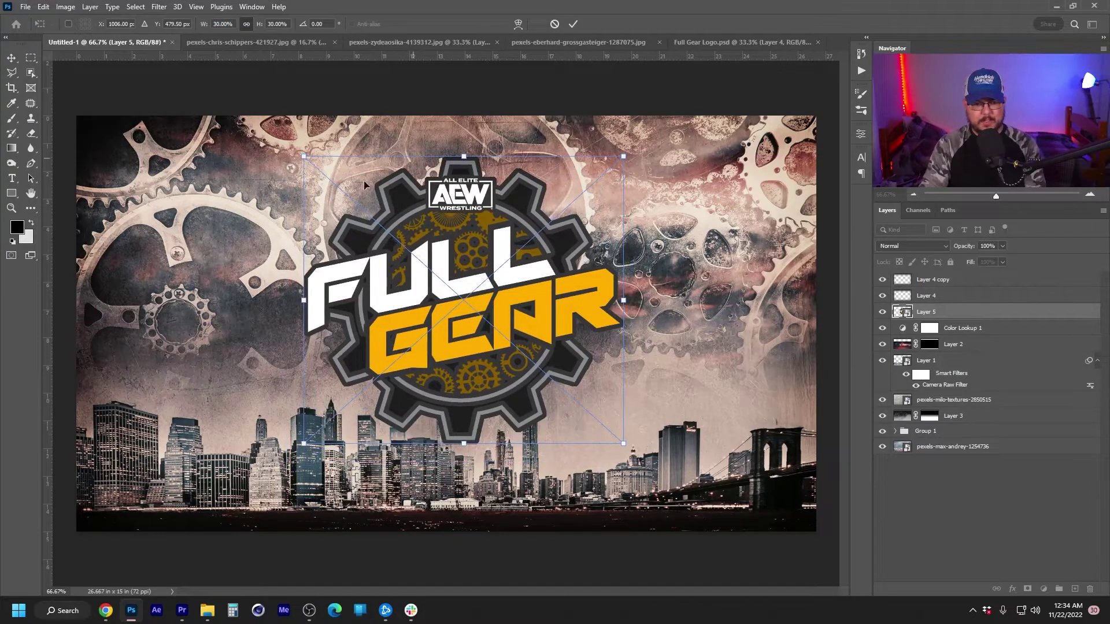
pyautogui.press('Return')
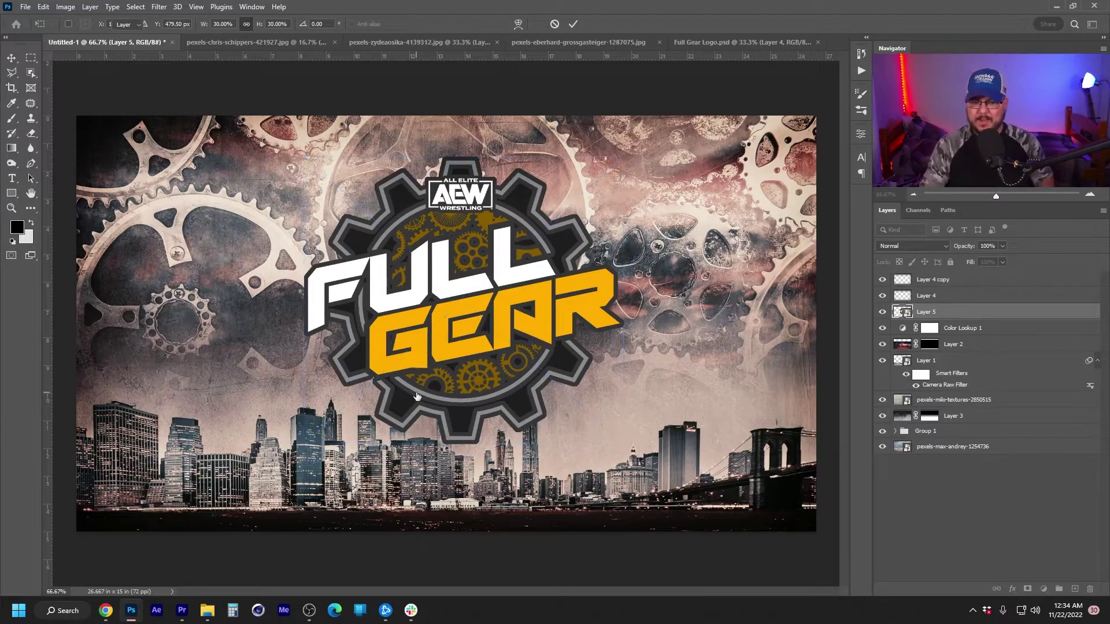
pyautogui.moveTo(467, 270); pyautogui.dragTo(474, 261)
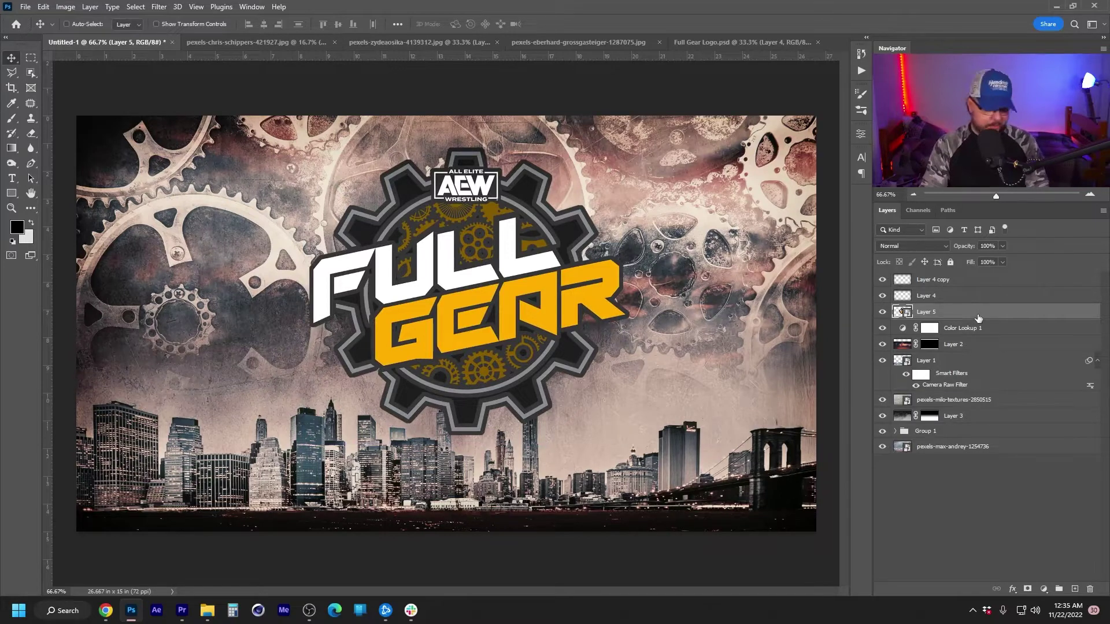
# Group the logo as Group 2 and mask it with the inverted Layer 1 skyline selection
pyautogui.hotkey('ctrl', 'g')
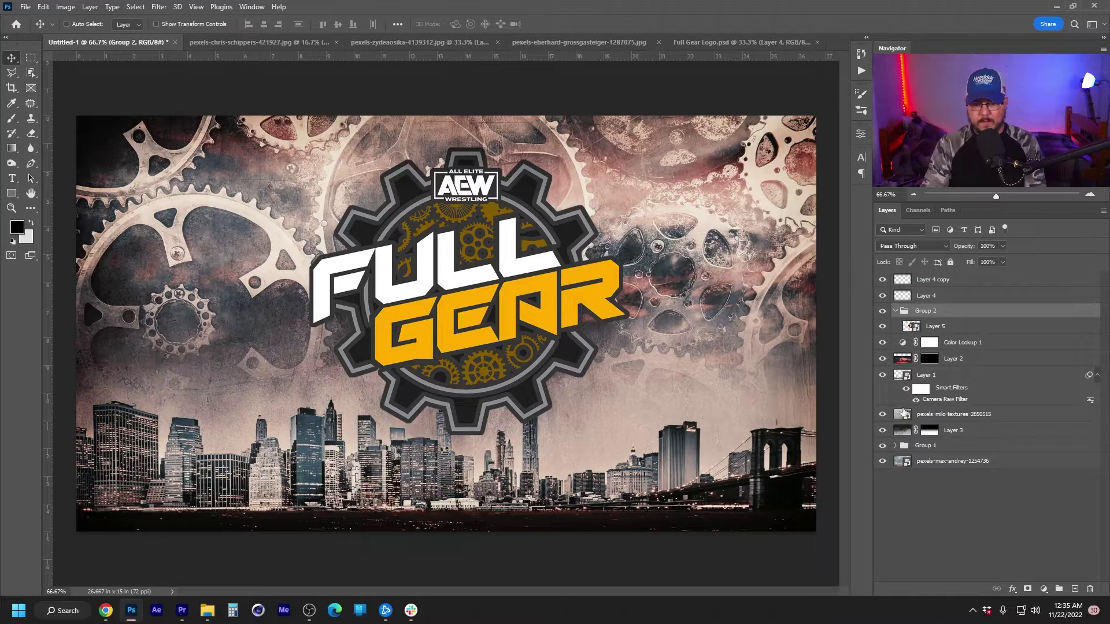
pyautogui.keyDown('ctrl'); pyautogui.click(899, 377); pyautogui.keyUp('ctrl')
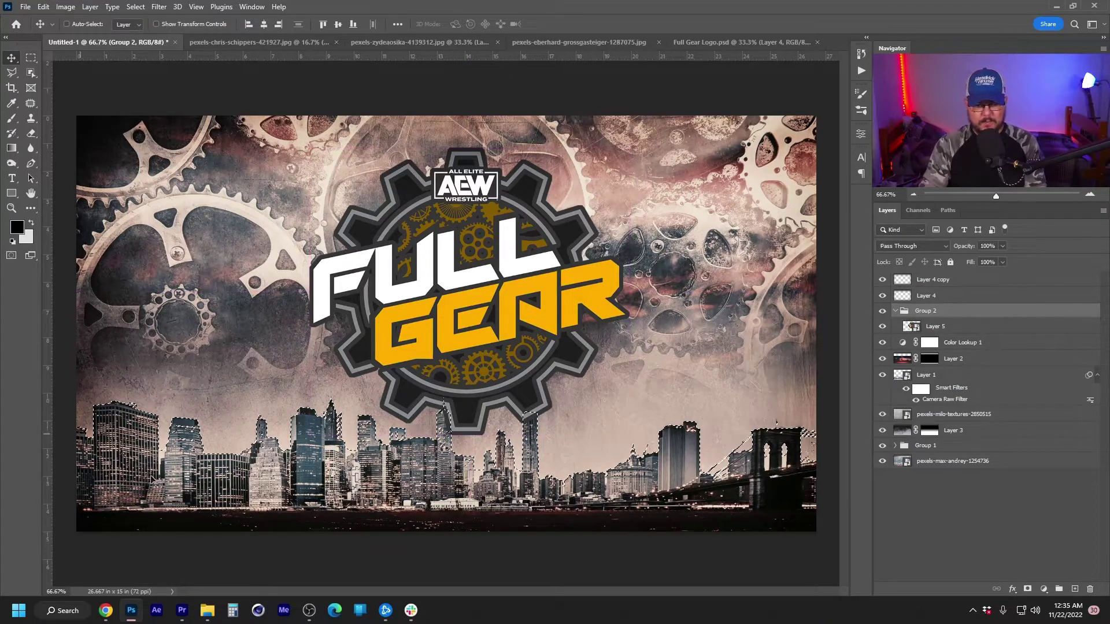
pyautogui.click(1027, 588)
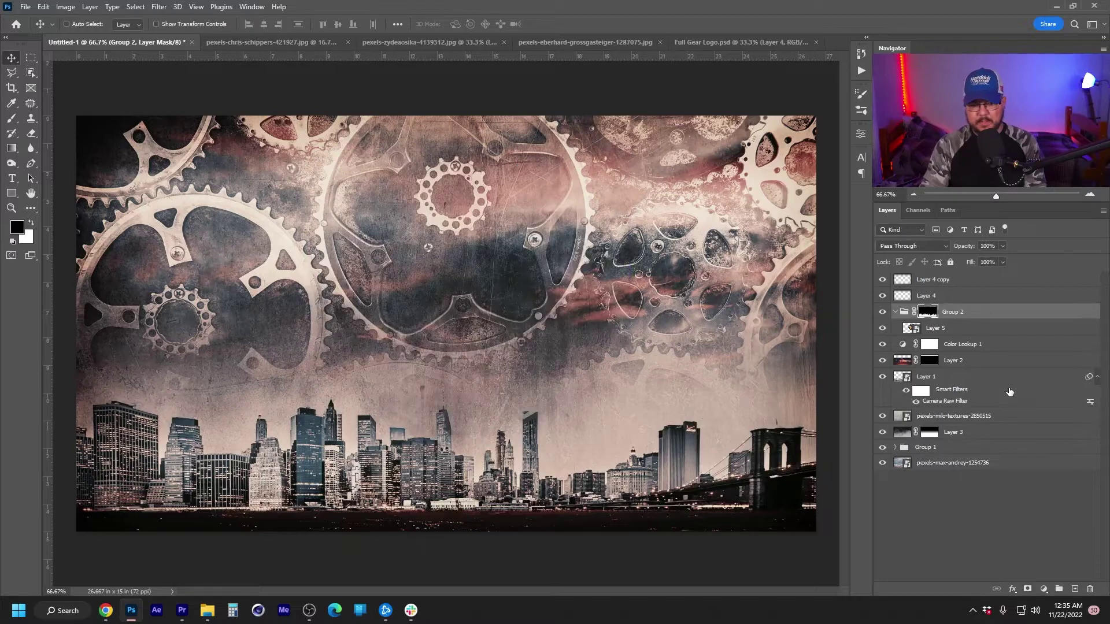
pyautogui.hotkey('ctrl', 'i')
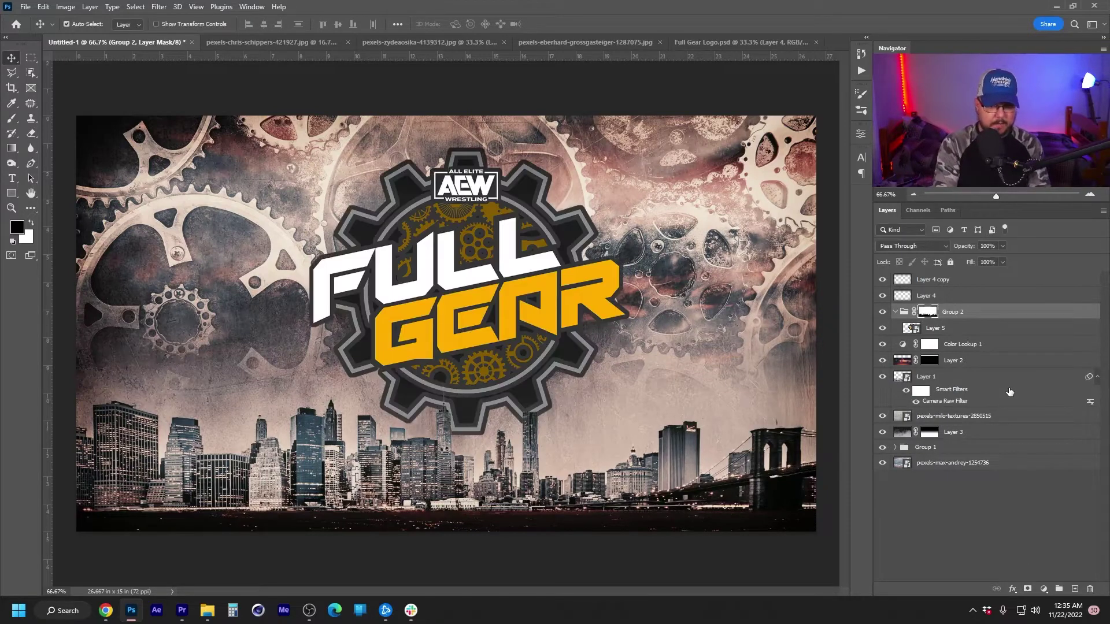
pyautogui.click(980, 332)
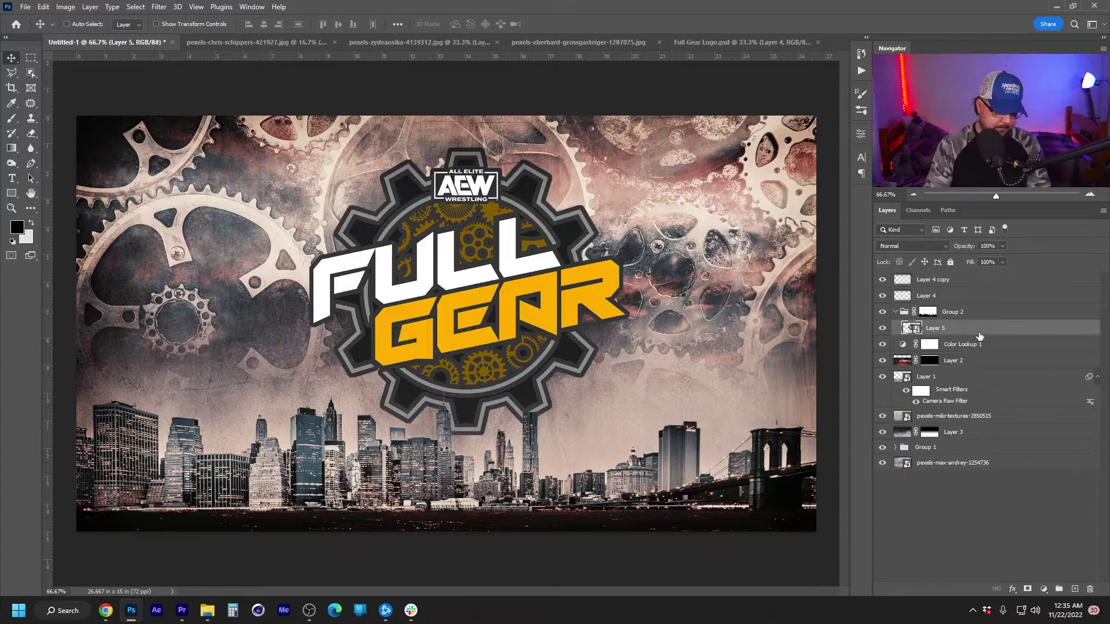
pyautogui.hotkey('shift', 'Down')
pyautogui.hotkey('shift', 'Down')
pyautogui.hotkey('shift', 'Up')
pyautogui.hotkey('shift', 'Up')
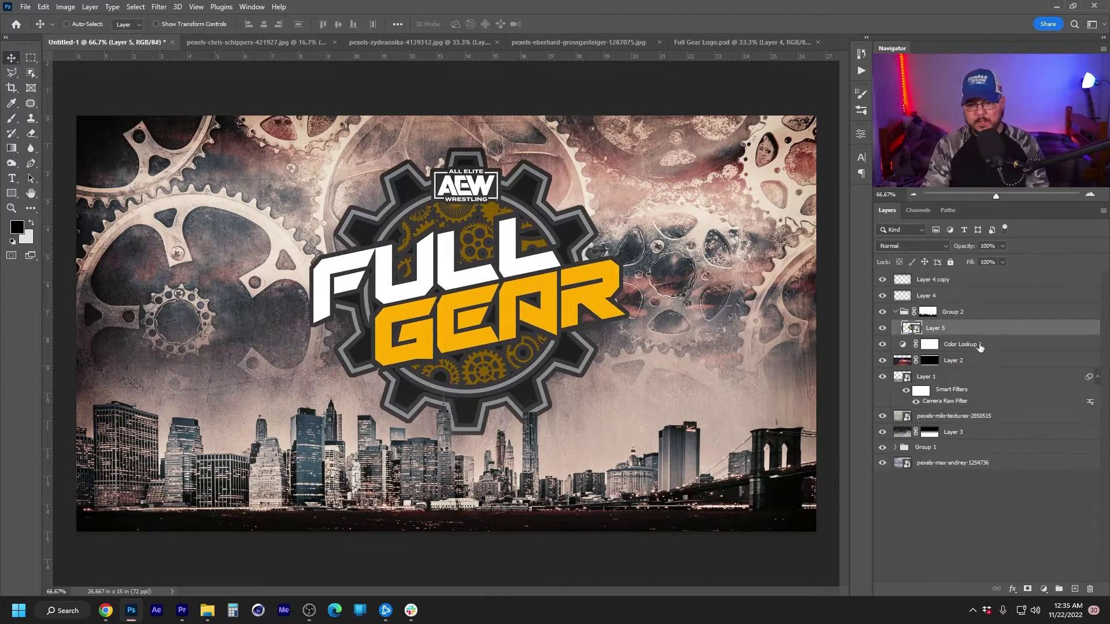
pyautogui.click(979, 345)
# Clip a Color Lookup 1 copy to Group 2 at 80% opacity, then duplicate the texture layer
pyautogui.hotkey('ctrl', 'j')
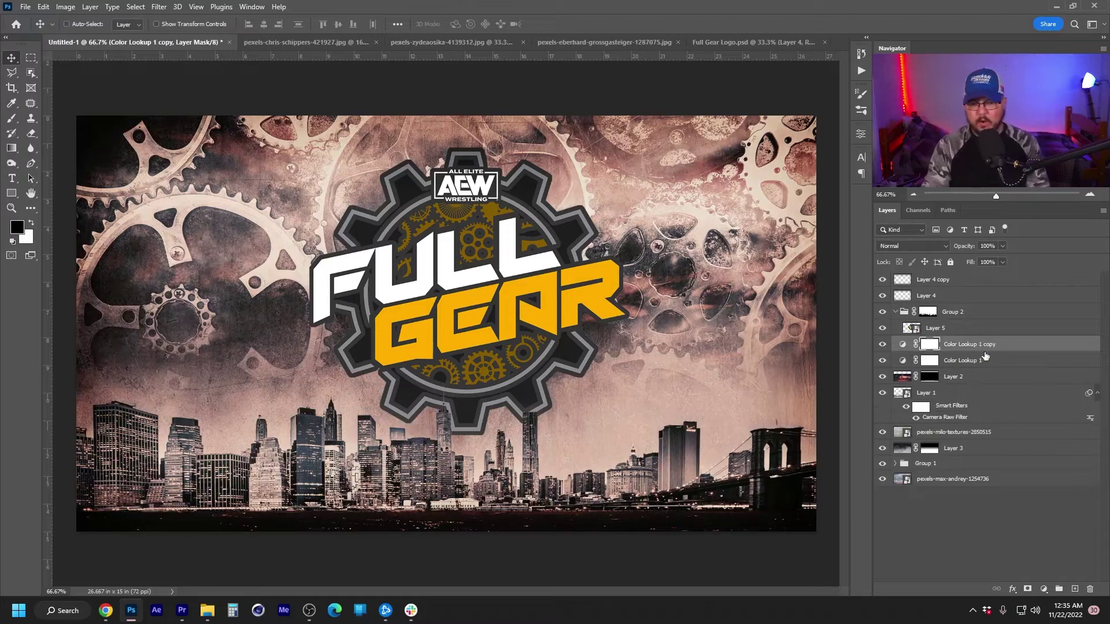
pyautogui.moveTo(992, 346); pyautogui.dragTo(994, 307)
pyautogui.keyDown('alt'); pyautogui.click(997, 323); pyautogui.keyUp('alt')
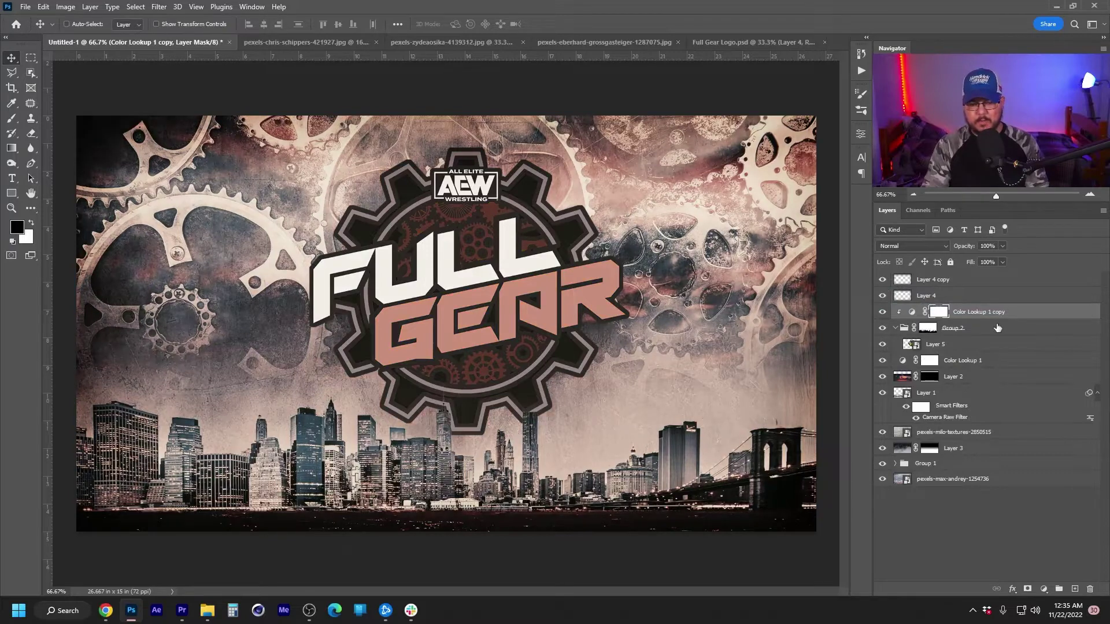
pyautogui.click(987, 245)
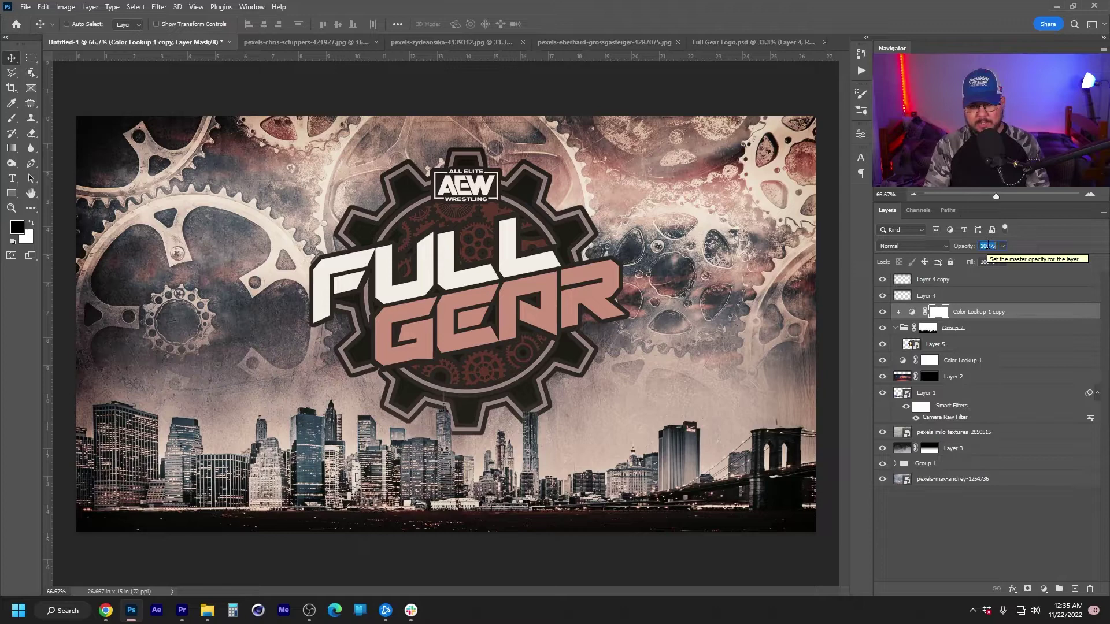
pyautogui.write('80')
pyautogui.press('Return')
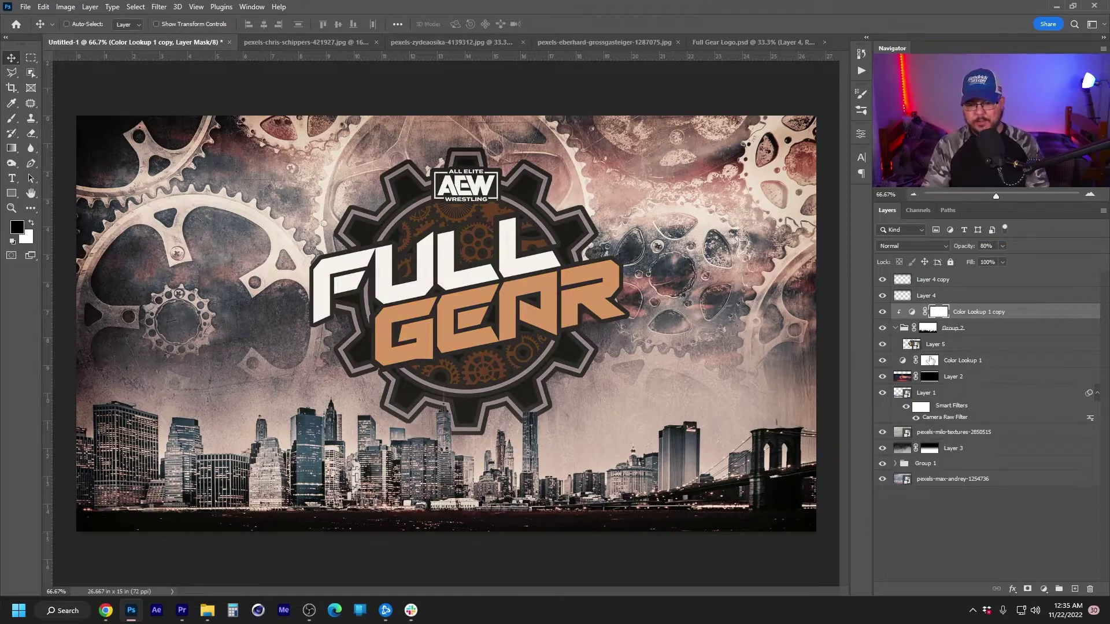
pyautogui.click(941, 433)
pyautogui.hotkey('ctrl', 'j')
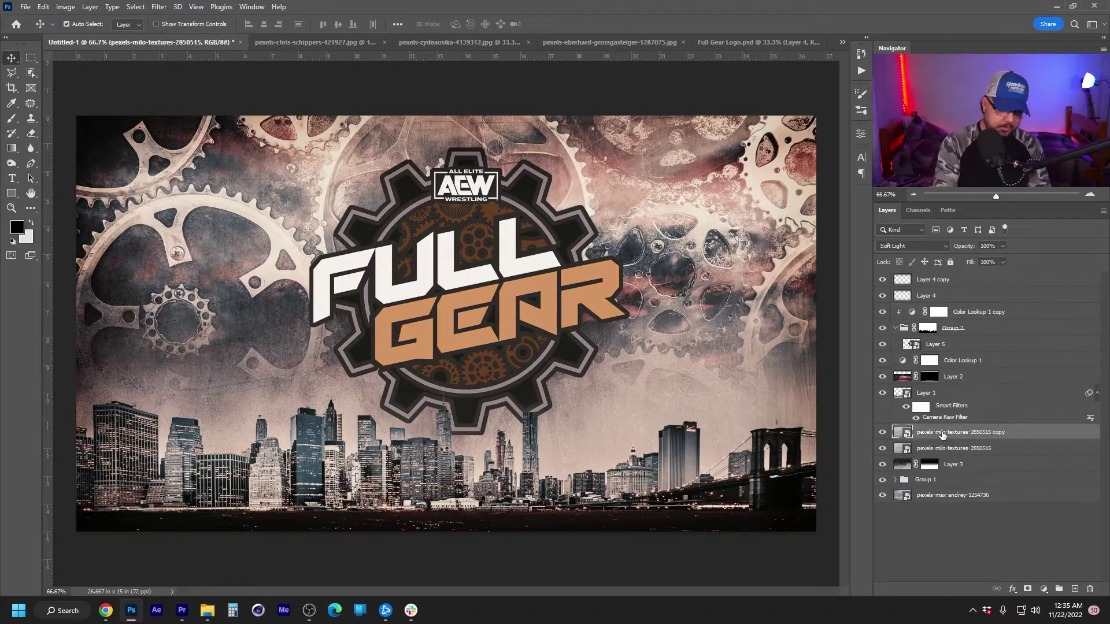
# Clip the texture copy to the logo, rotate it 90°, and shift it up over the logo
pyautogui.moveTo(941, 434); pyautogui.dragTo(958, 319)
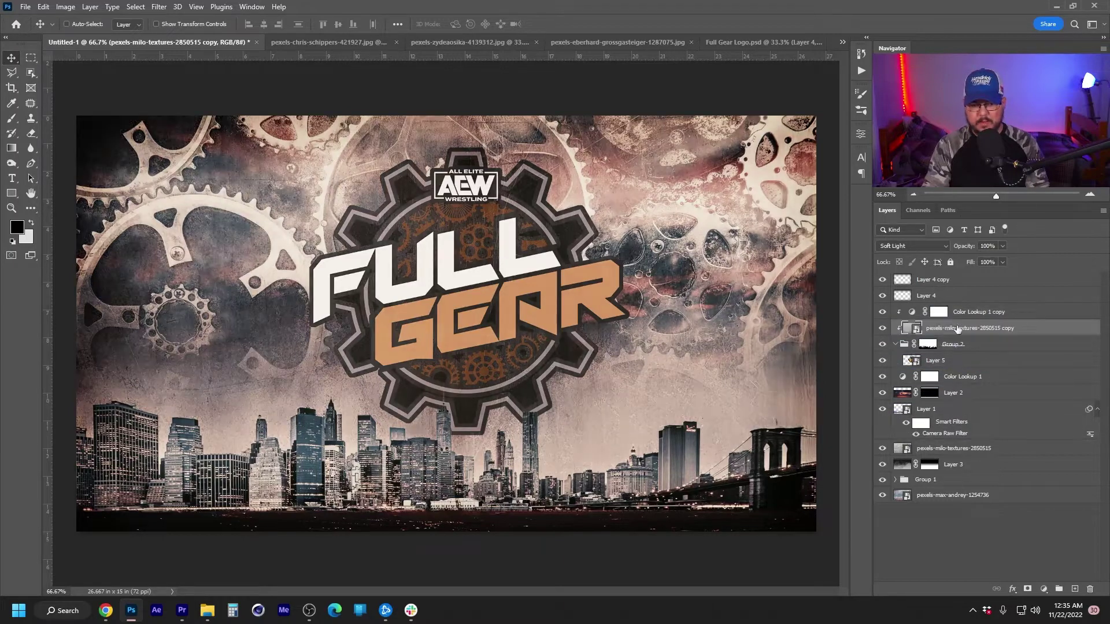
pyautogui.hotkey('ctrl', 't')
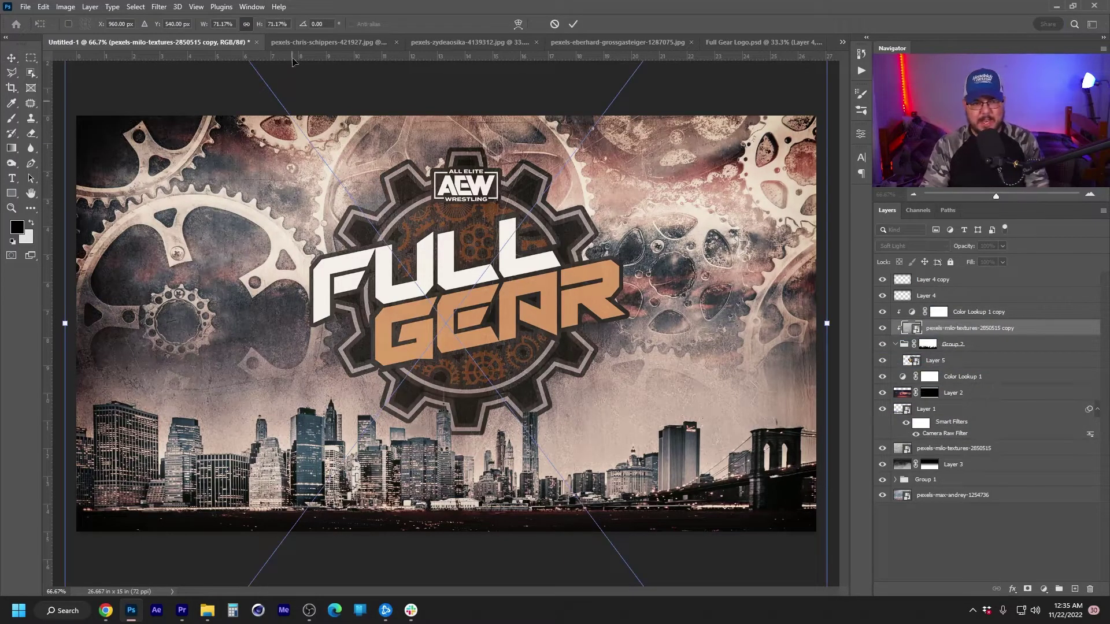
pyautogui.write('90')
pyautogui.press('Return')
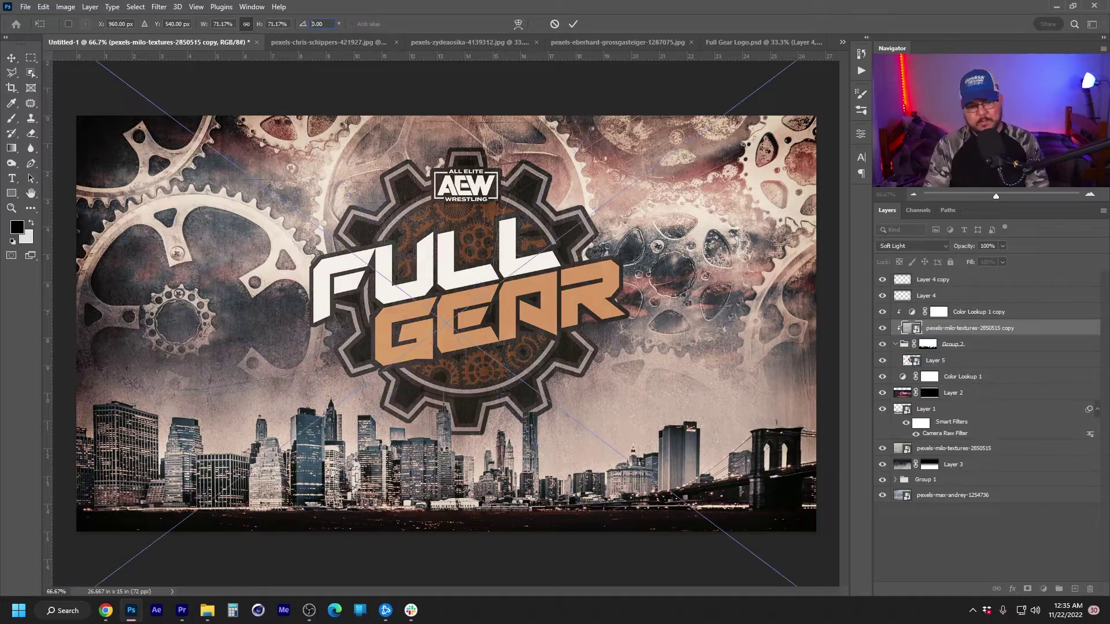
pyautogui.moveTo(542, 363); pyautogui.dragTo(547, 294)
pyautogui.press('Return')
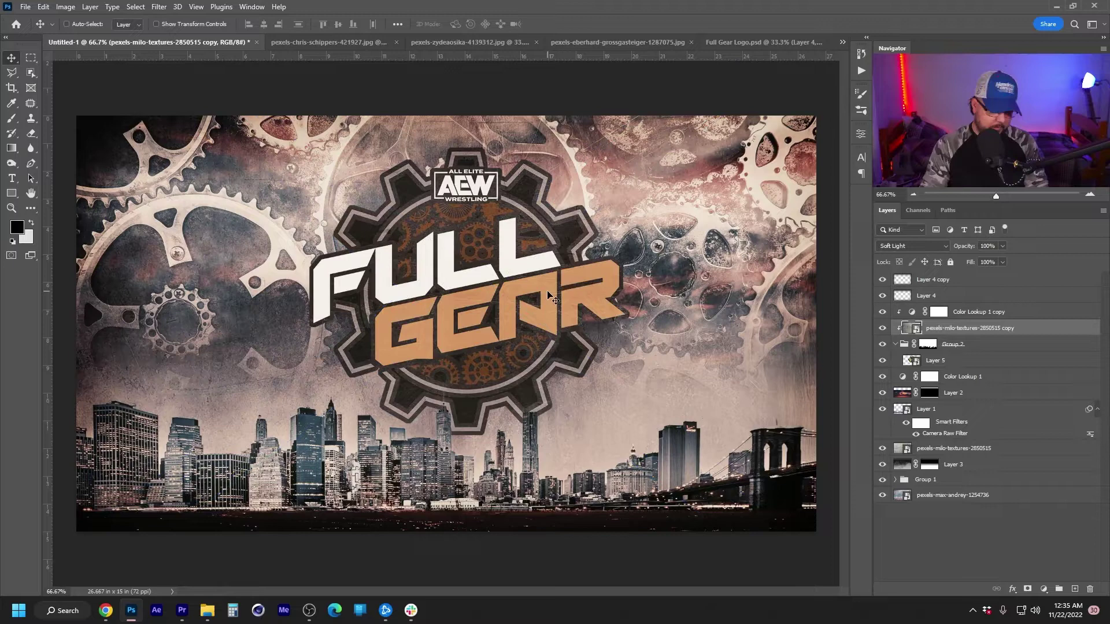
# Duplicate the clipped texture and clip the second copy to the logo at 70% opacity
pyautogui.hotkey('ctrl', 'j')
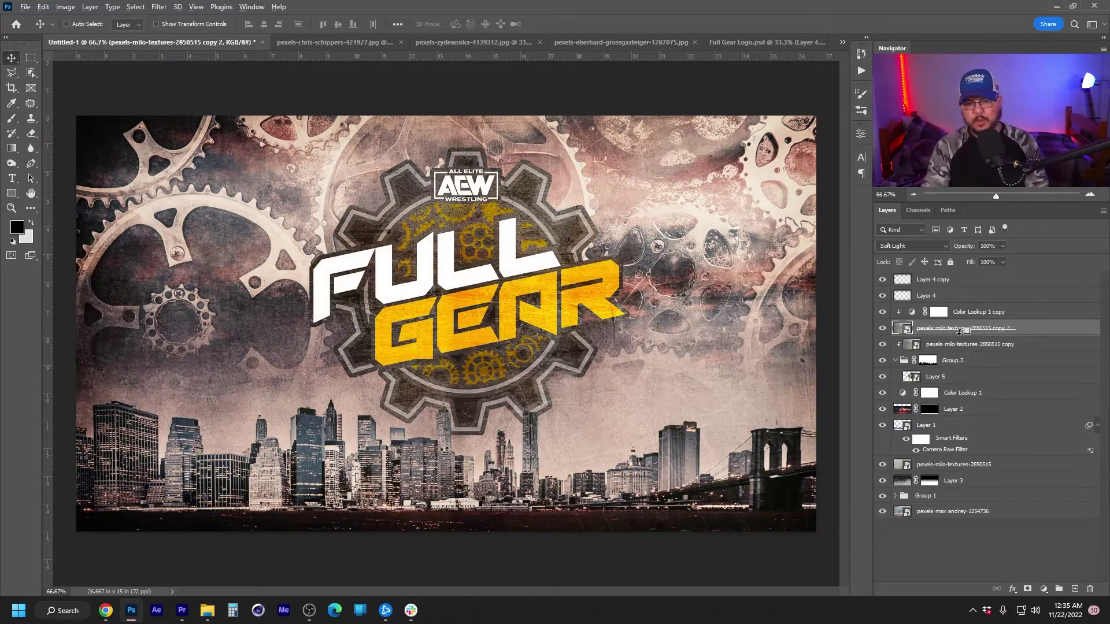
pyautogui.keyDown('alt'); pyautogui.click(968, 336); pyautogui.keyUp('alt')
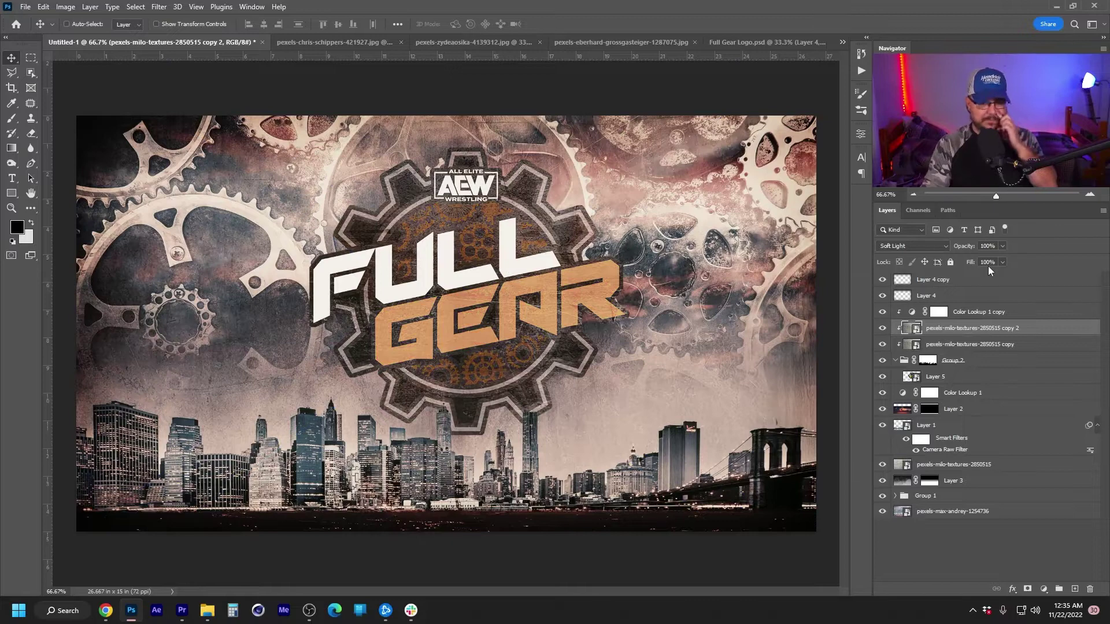
pyautogui.click(992, 246)
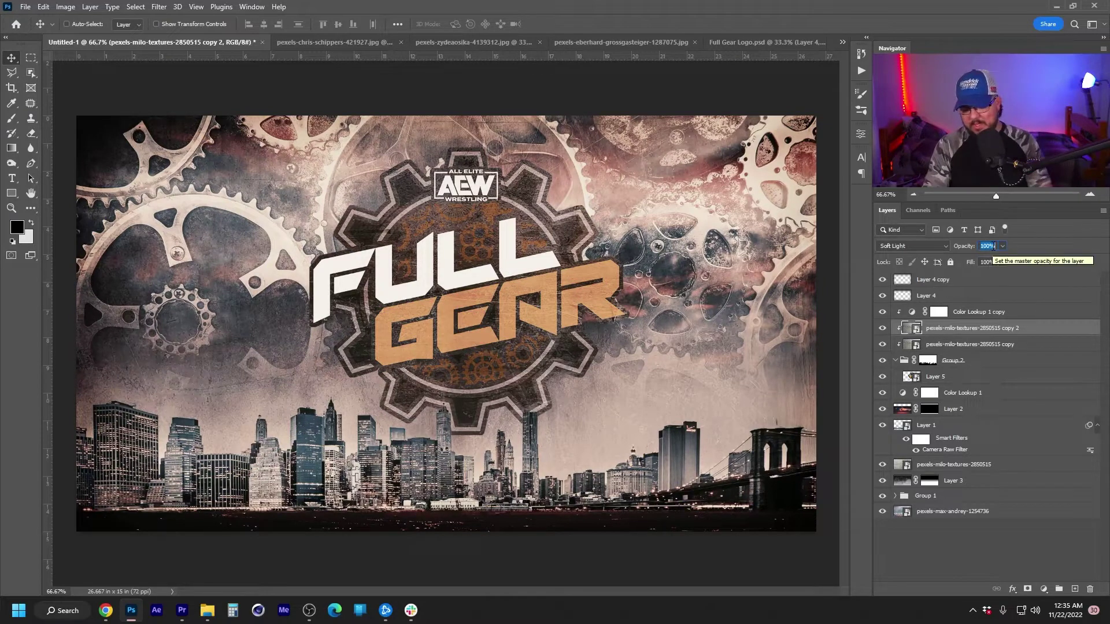
pyautogui.write('70')
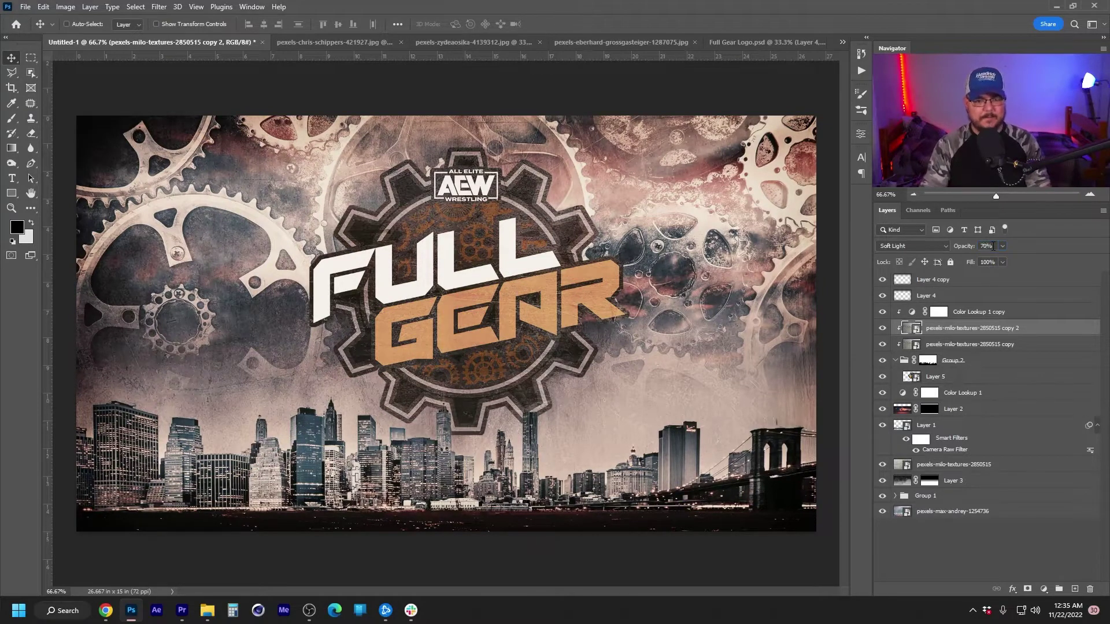
pyautogui.click(994, 382)
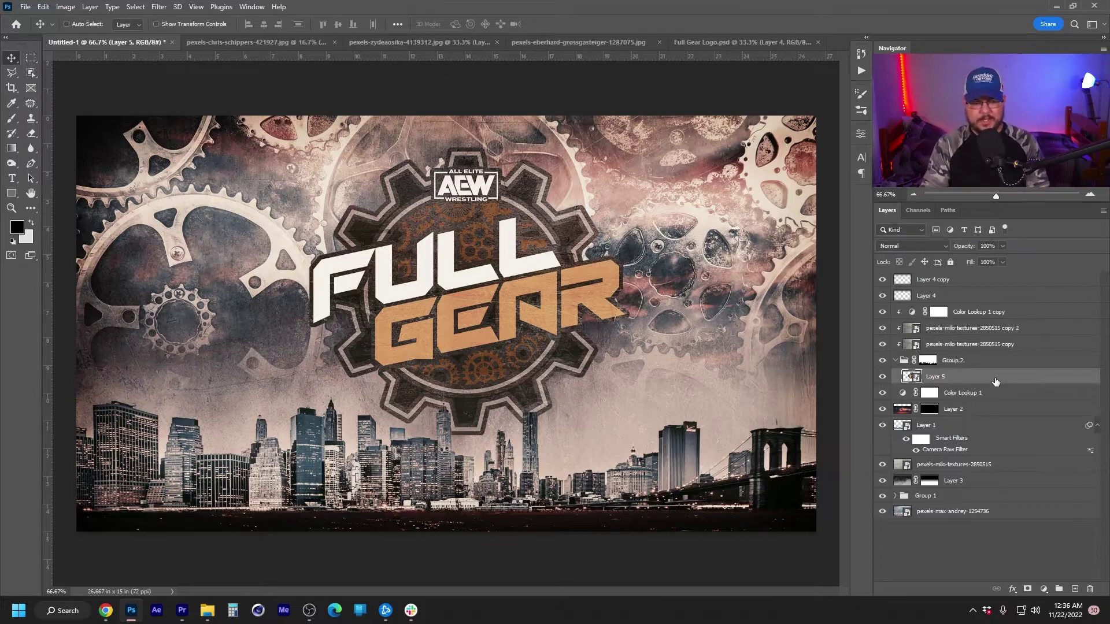
# Add two stacked Drop Shadow styles to logo Layer 5, adjusting their size and opacity
pyautogui.doubleClick(995, 381)
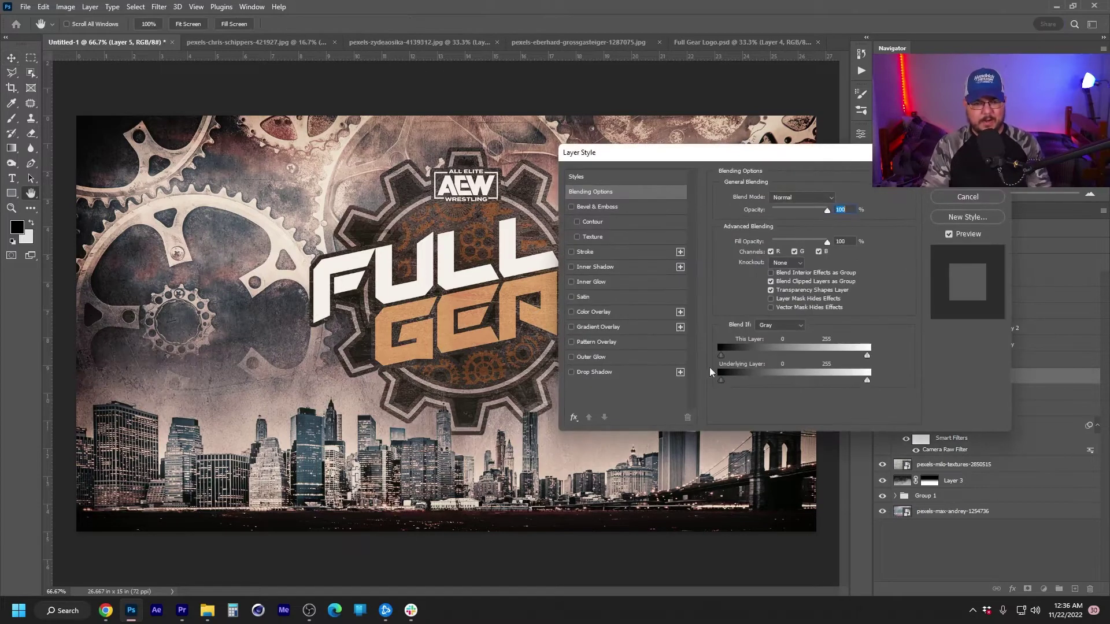
pyautogui.click(611, 374)
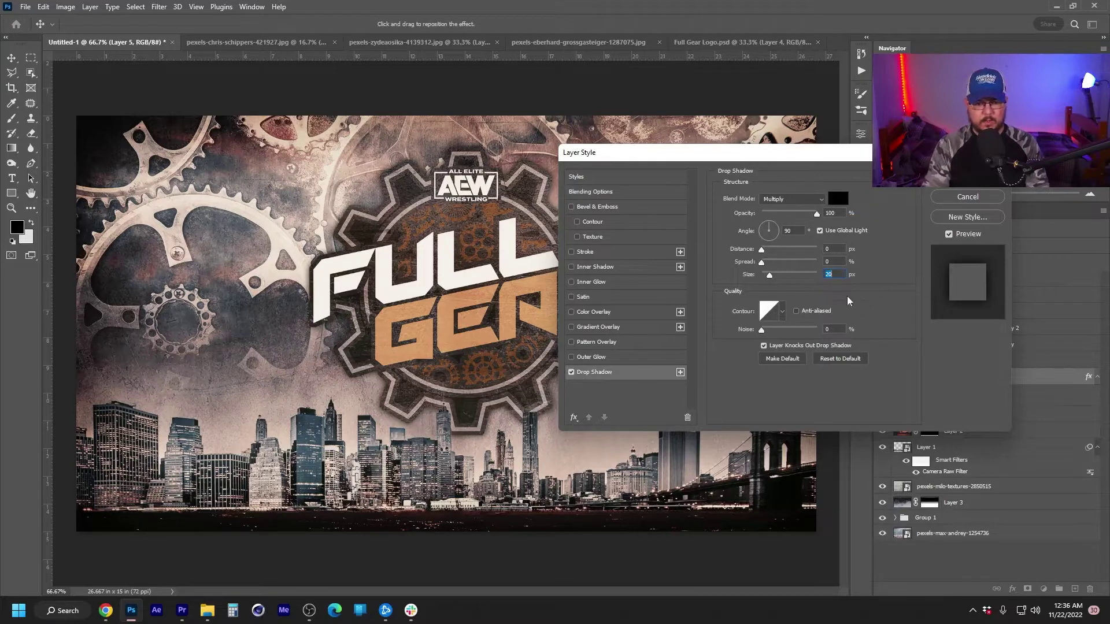
pyautogui.click(679, 371)
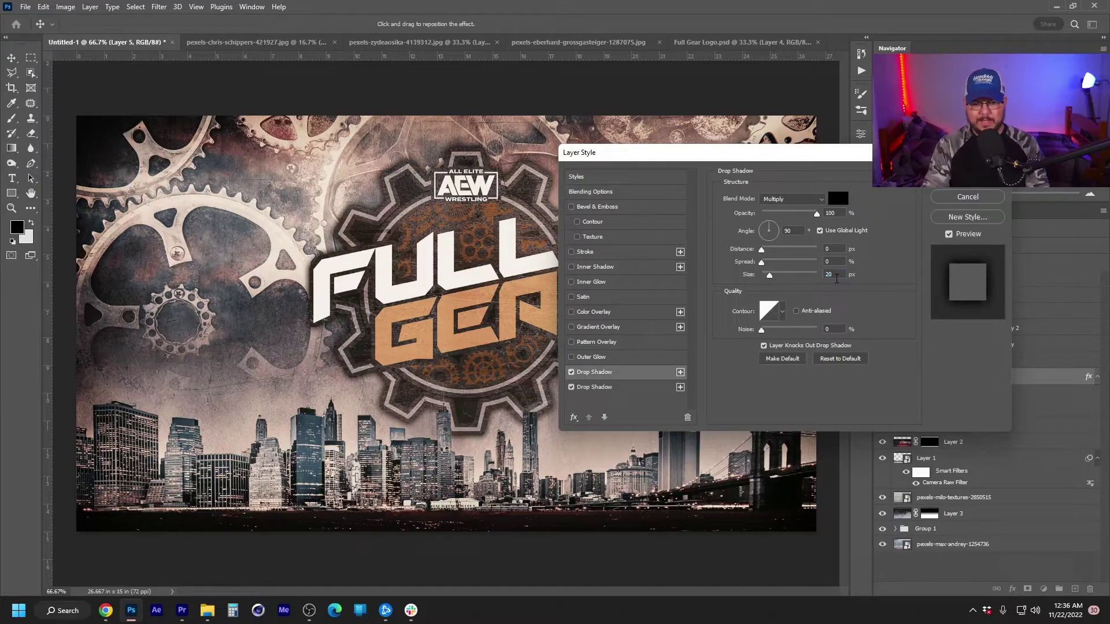
pyautogui.write('30')
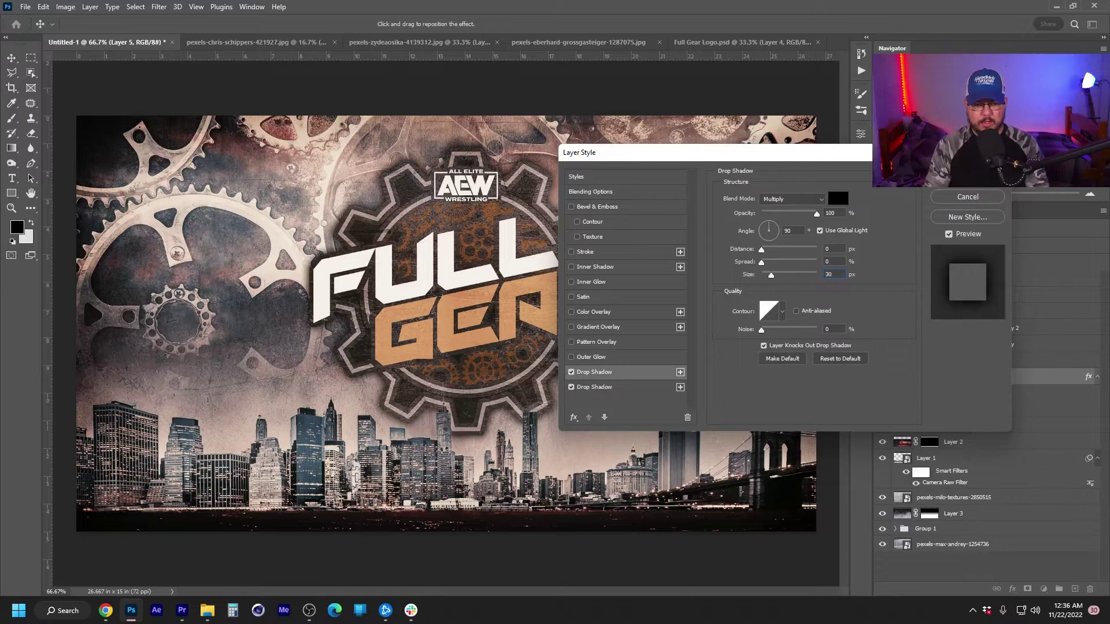
pyautogui.write('10')
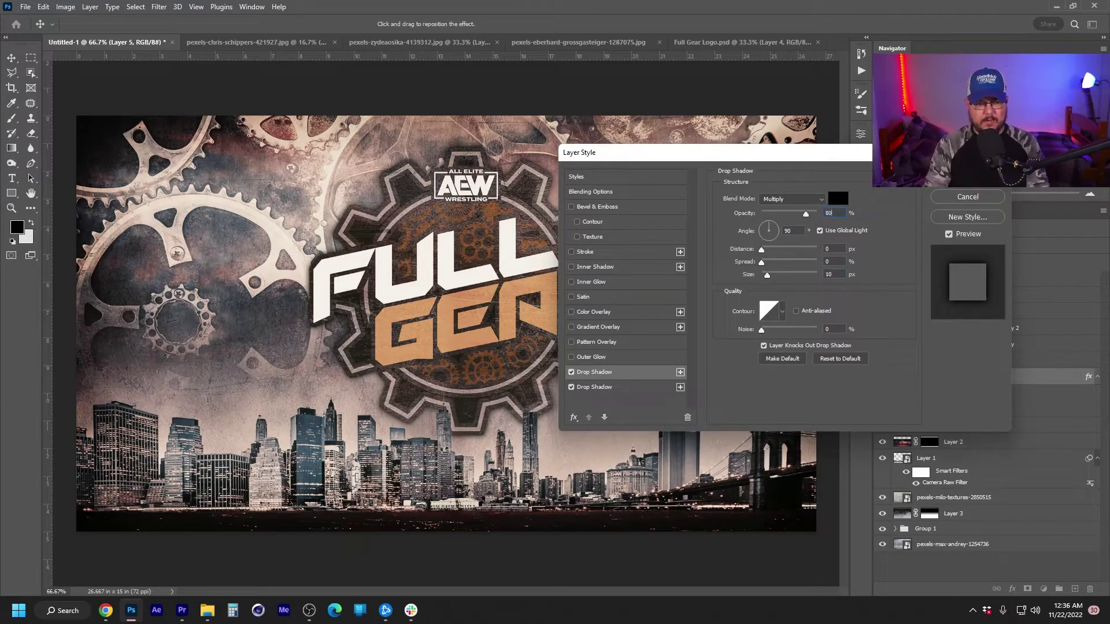
pyautogui.press('Return')
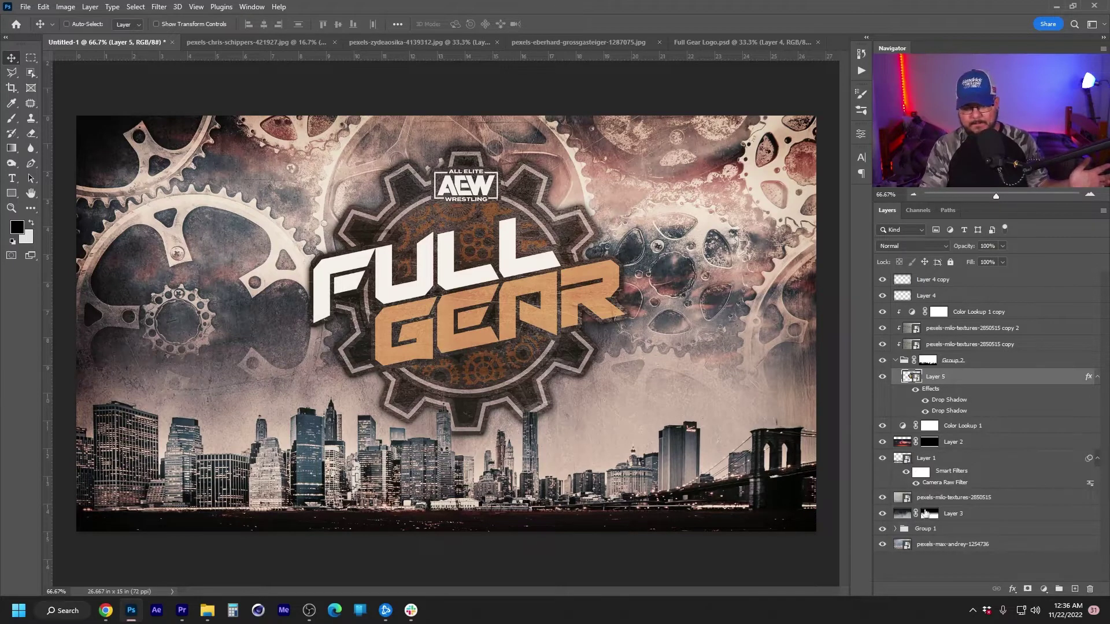
# Duplicate Layer 3 and convert the copy into a smart object
pyautogui.click(1006, 513)
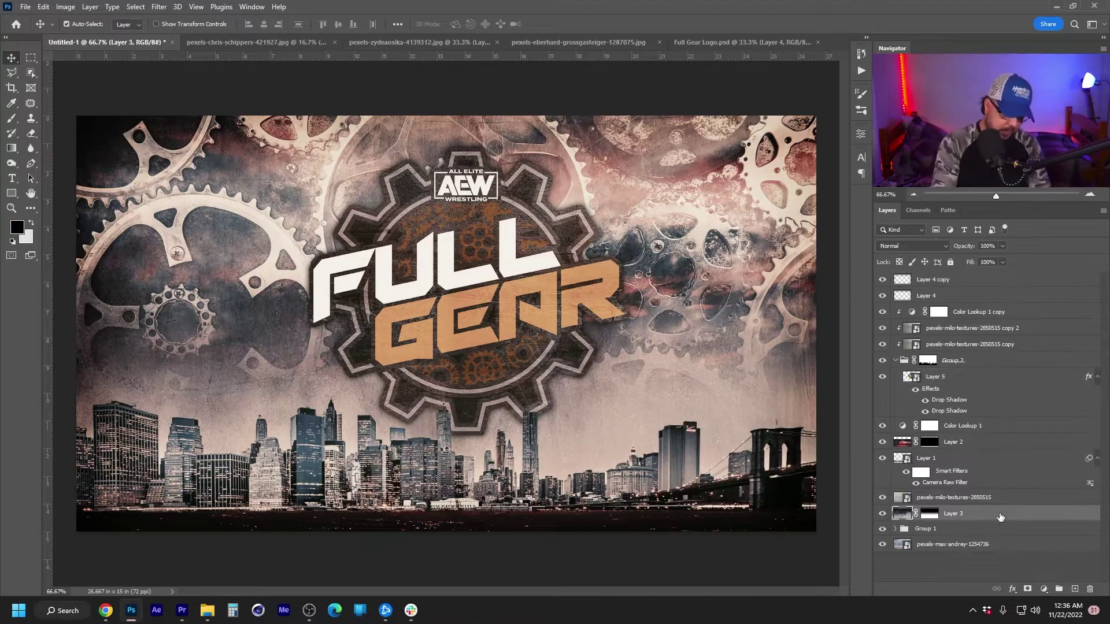
pyautogui.hotkey('ctrl', 'j')
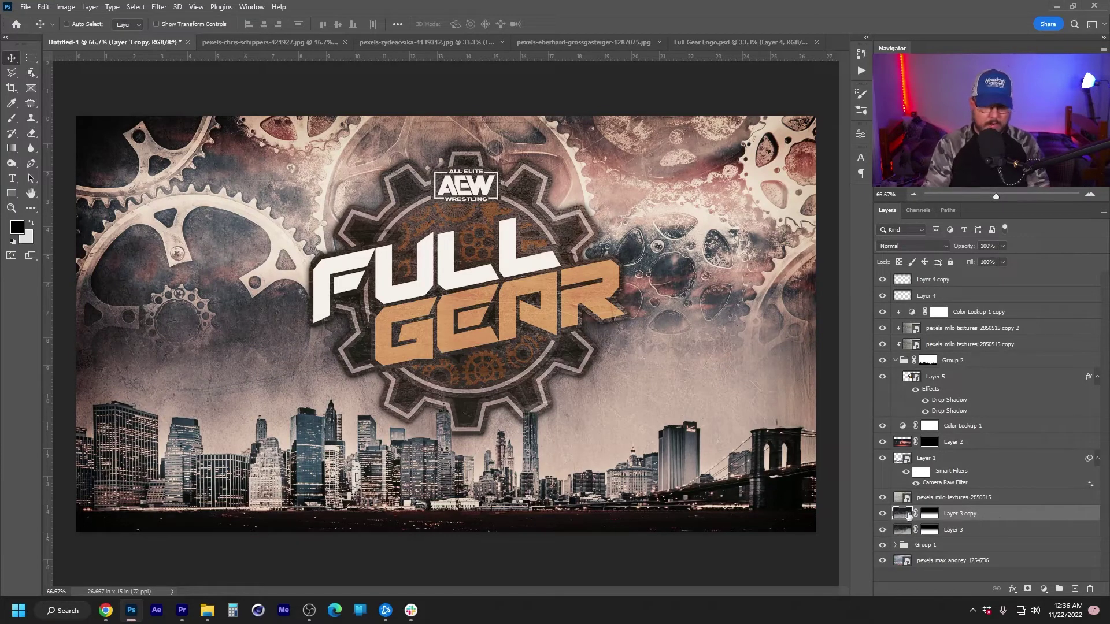
pyautogui.rightClick(975, 516)
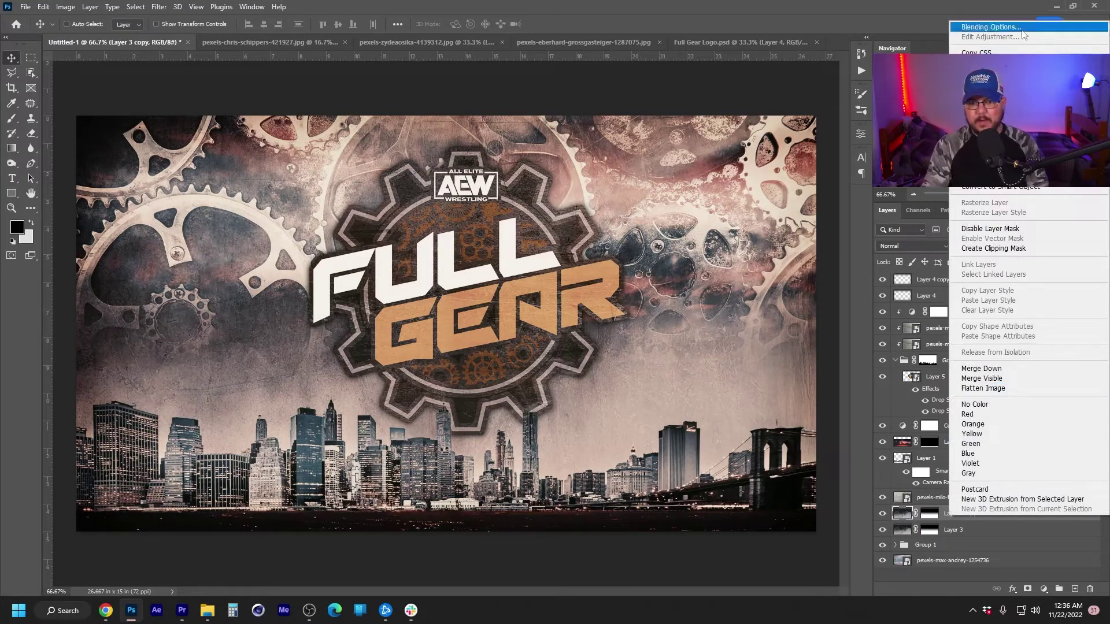
pyautogui.click(984, 571)
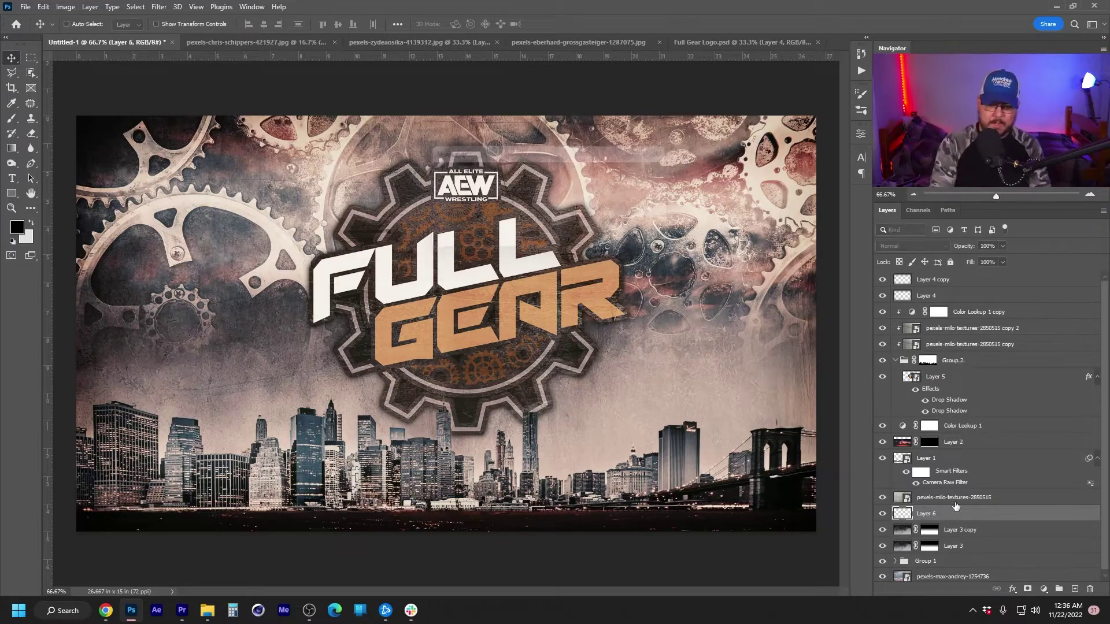
pyautogui.press('ctrl')
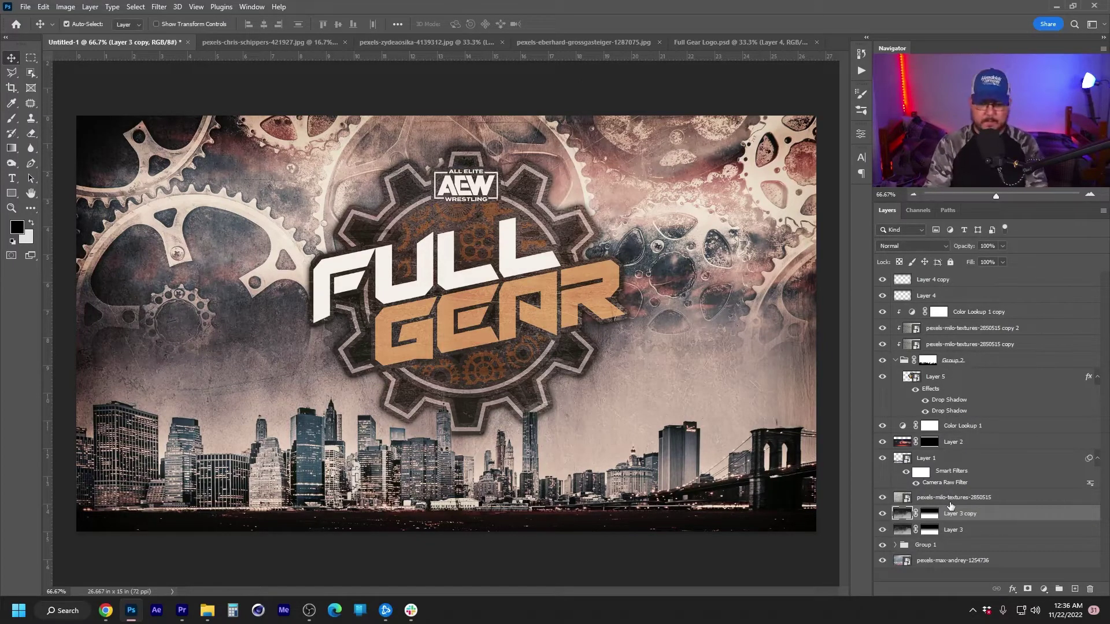
pyautogui.hotkey('ctrl', 'alt', 's')
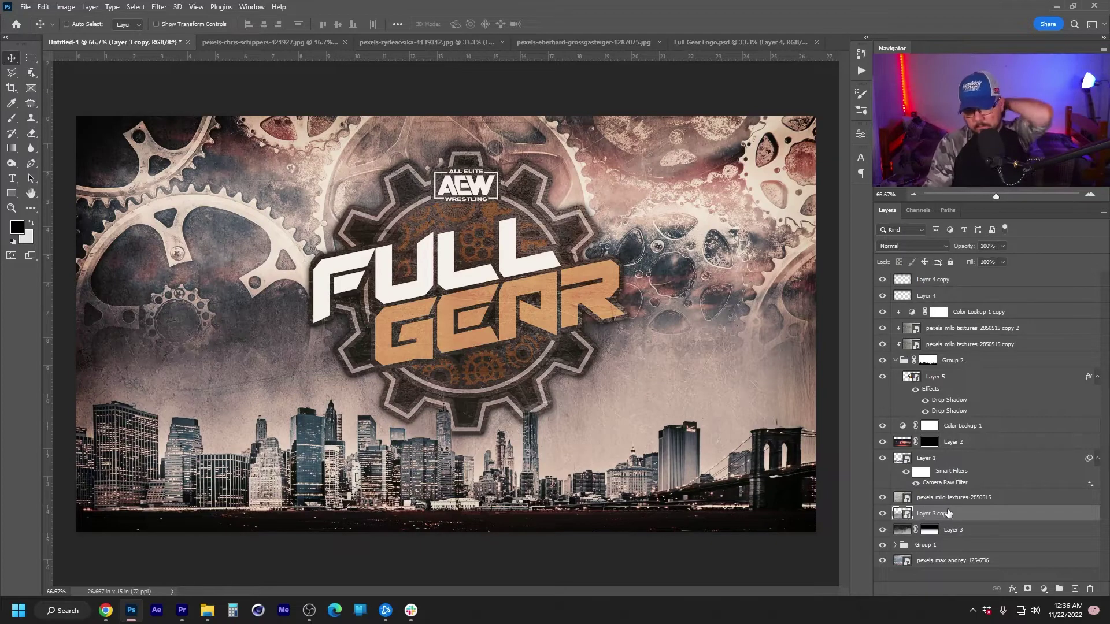
# Move Layer 3 copy out of Group 2 to sit above it, shifting the texture downward
pyautogui.moveTo(950, 511); pyautogui.dragTo(974, 361)
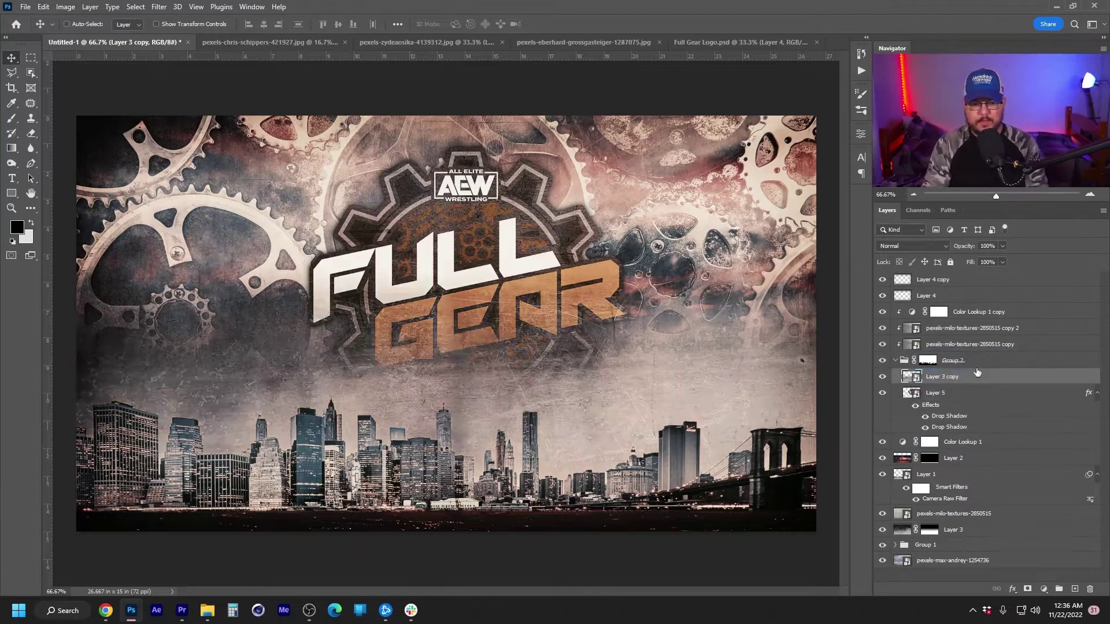
pyautogui.moveTo(537, 347); pyautogui.dragTo(546, 410)
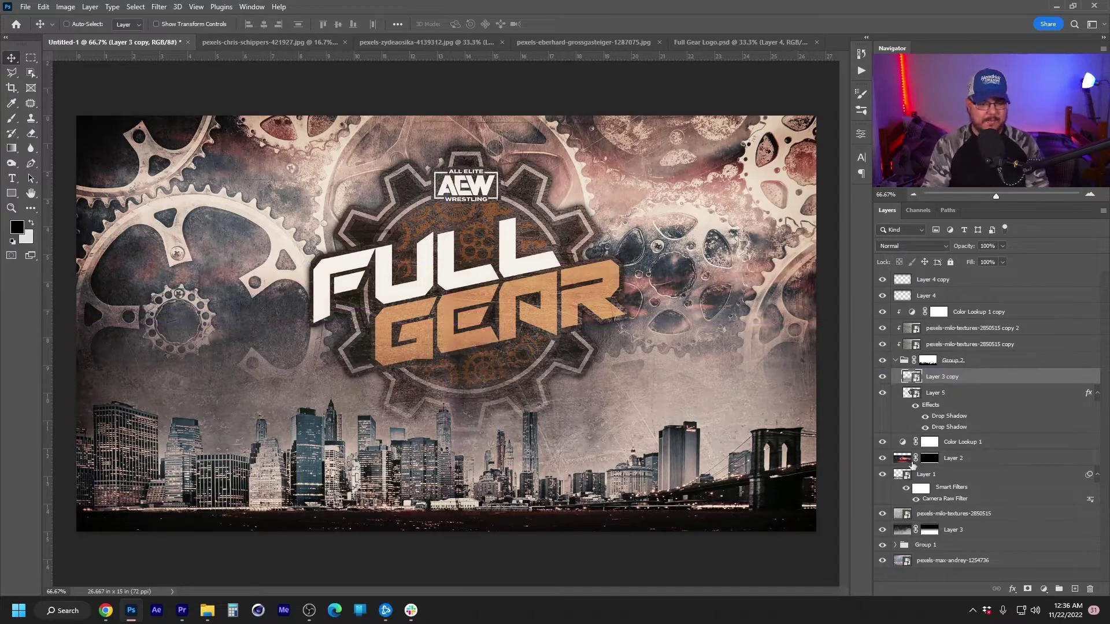
pyautogui.moveTo(975, 382); pyautogui.dragTo(977, 353)
pyautogui.moveTo(480, 459); pyautogui.dragTo(497, 405)
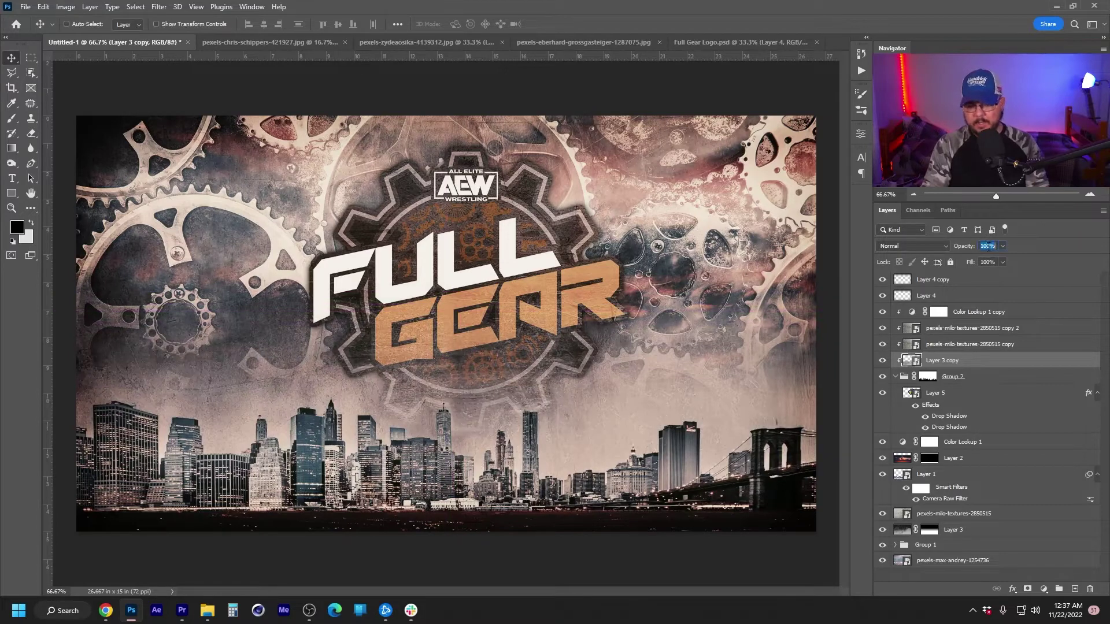
# Set Layer 3 copy to 50% opacity, reposition it, and nudge the Layer 5 gear logo upward
pyautogui.write('50')
pyautogui.press('Return')
pyautogui.moveTo(478, 458)
pyautogui.mouseDown()
pyautogui.moveTo(478, 428)
pyautogui.moveTo(479, 442)
pyautogui.mouseUp()
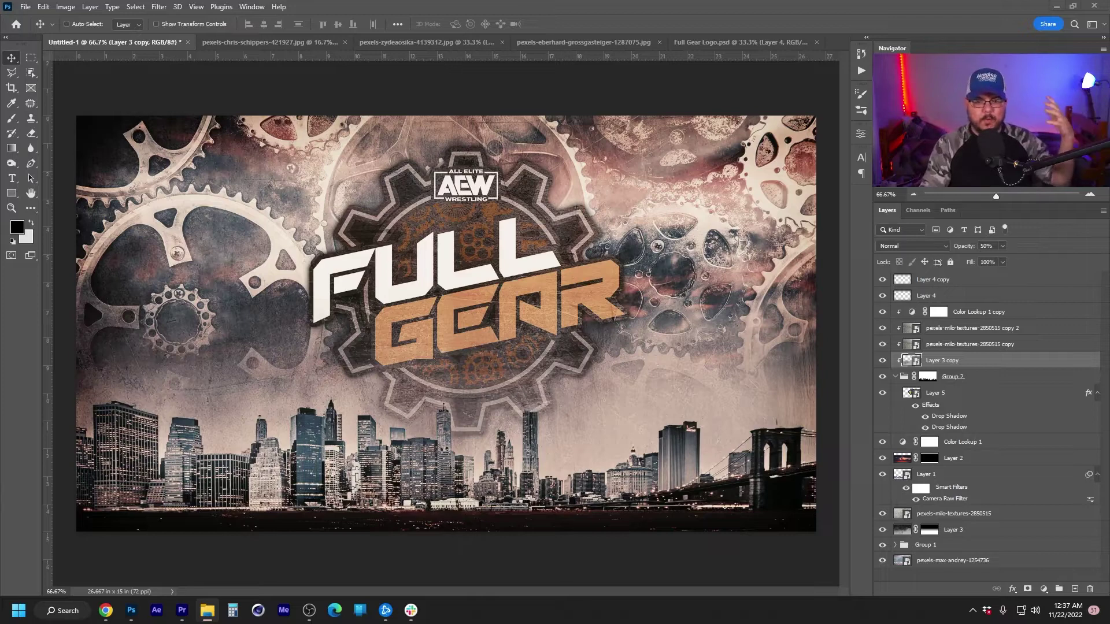
pyautogui.click(960, 397)
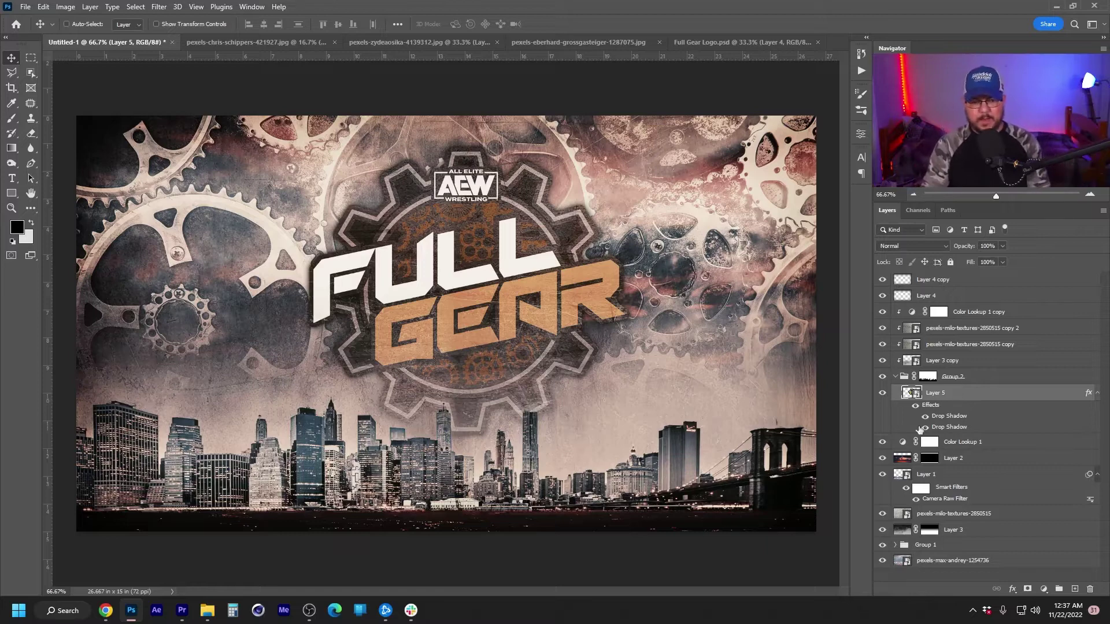
pyautogui.moveTo(476, 300); pyautogui.dragTo(473, 289)
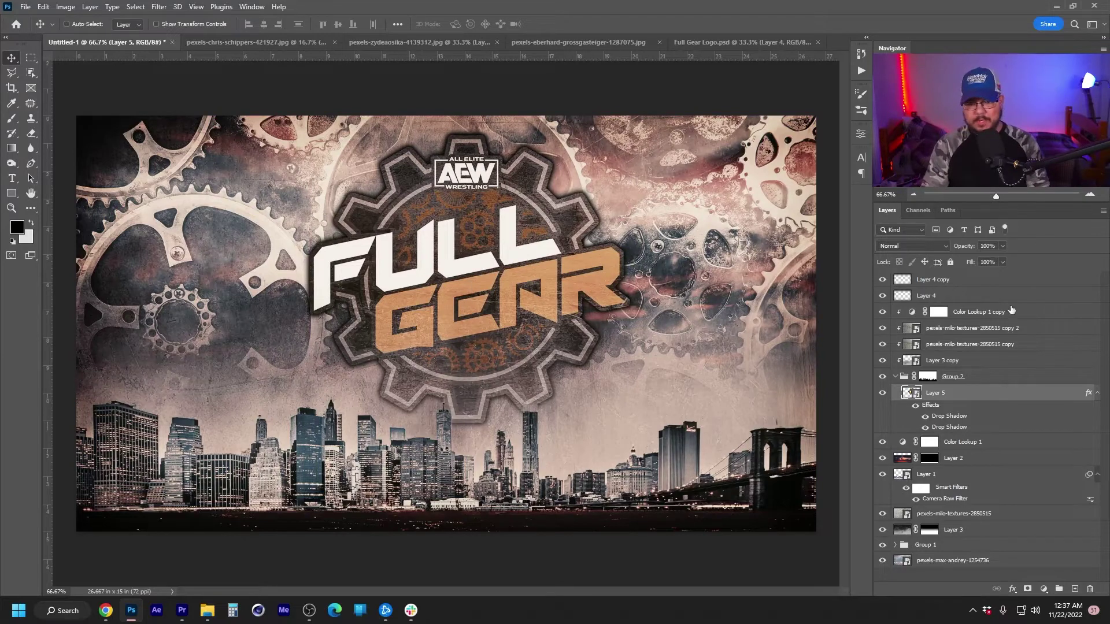
# Group Color Lookup 1 copy through Layer 5 as a group named Logo and hide it
pyautogui.click(994, 312)
pyautogui.keyDown('shift'); pyautogui.click(977, 399); pyautogui.keyUp('shift')
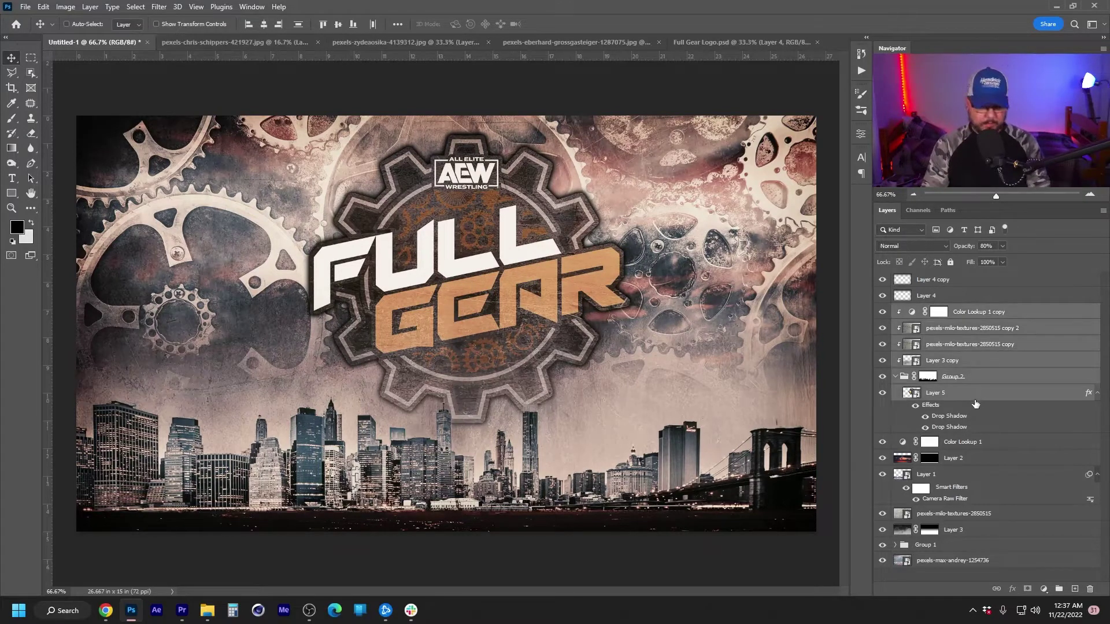
pyautogui.hotkey('ctrl', 'g')
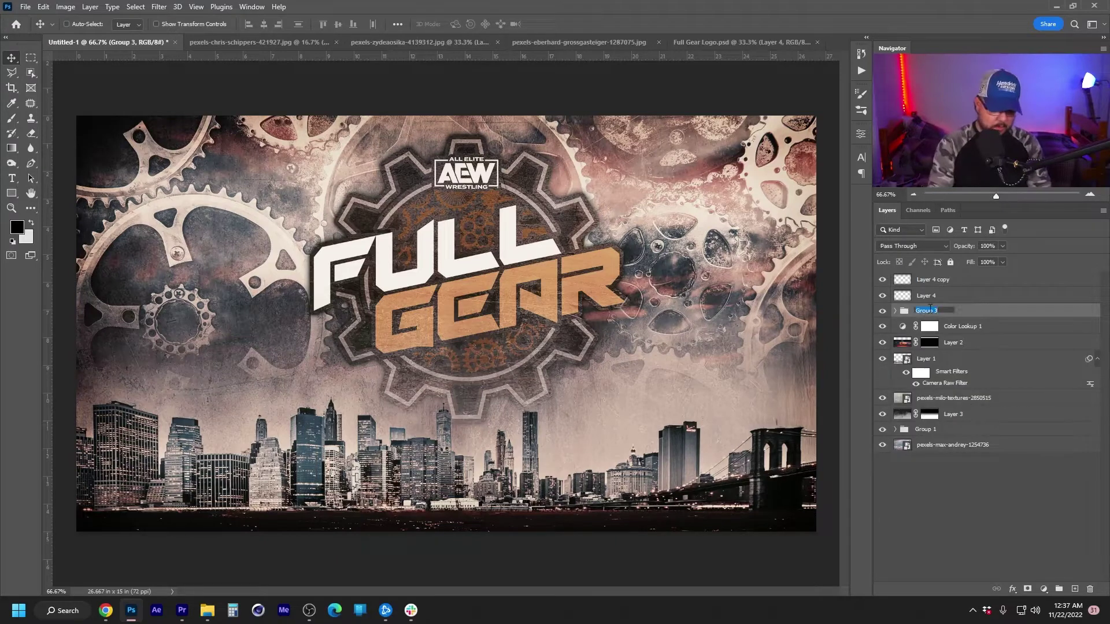
pyautogui.press('Return')
pyautogui.click(882, 312)
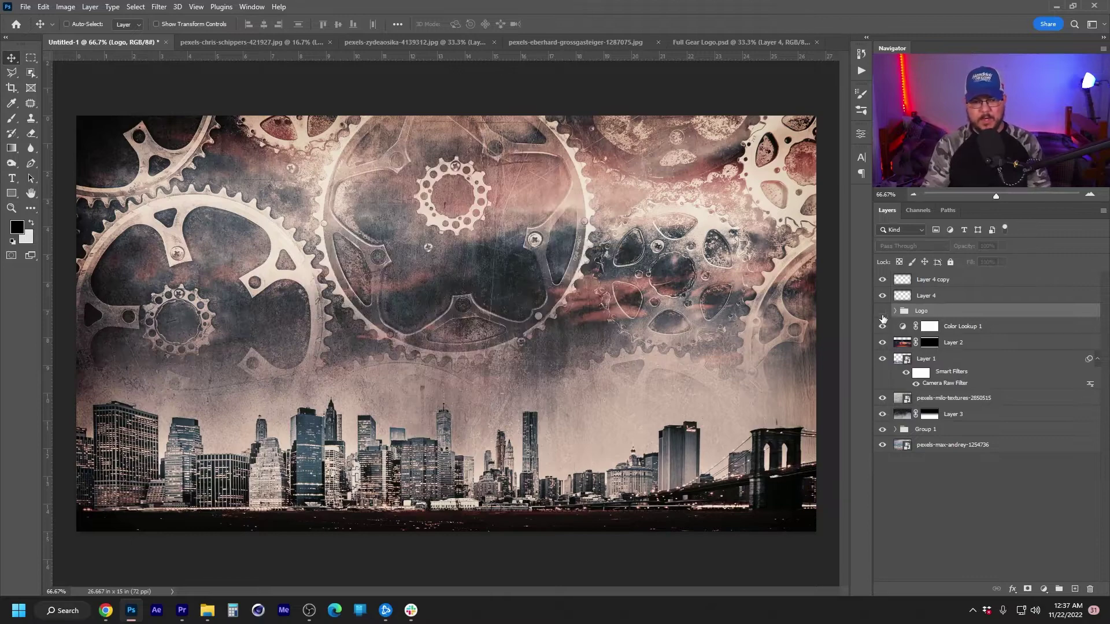
# Close the skyline, city lights and fog photo documents without saving
pyautogui.click(243, 40)
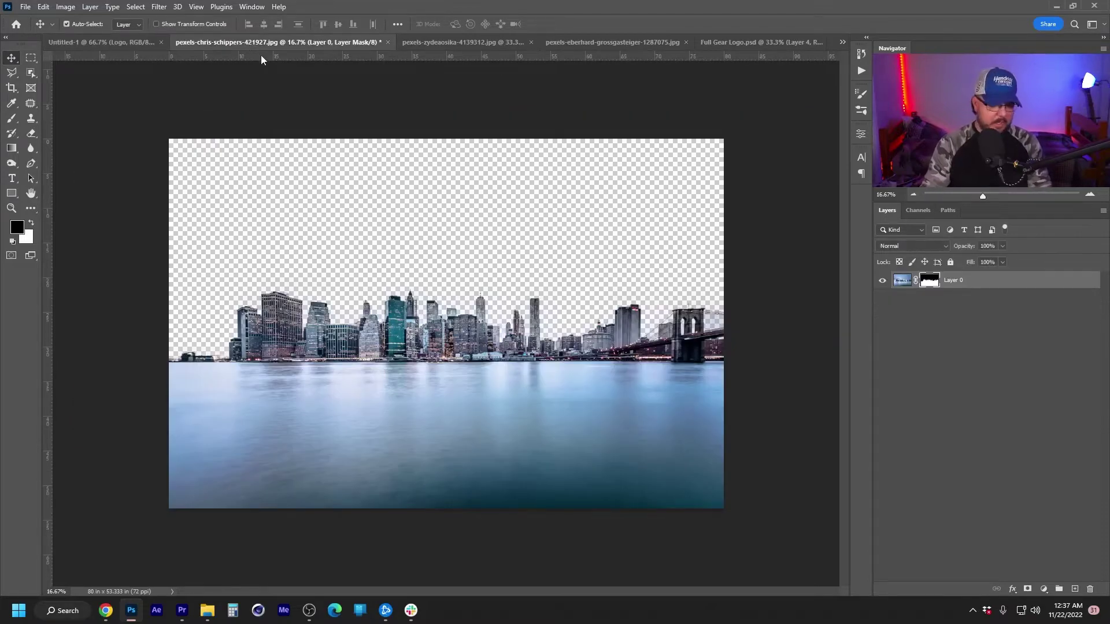
pyautogui.hotkey('ctrl', 'w')
pyautogui.click(550, 224)
pyautogui.click(267, 41)
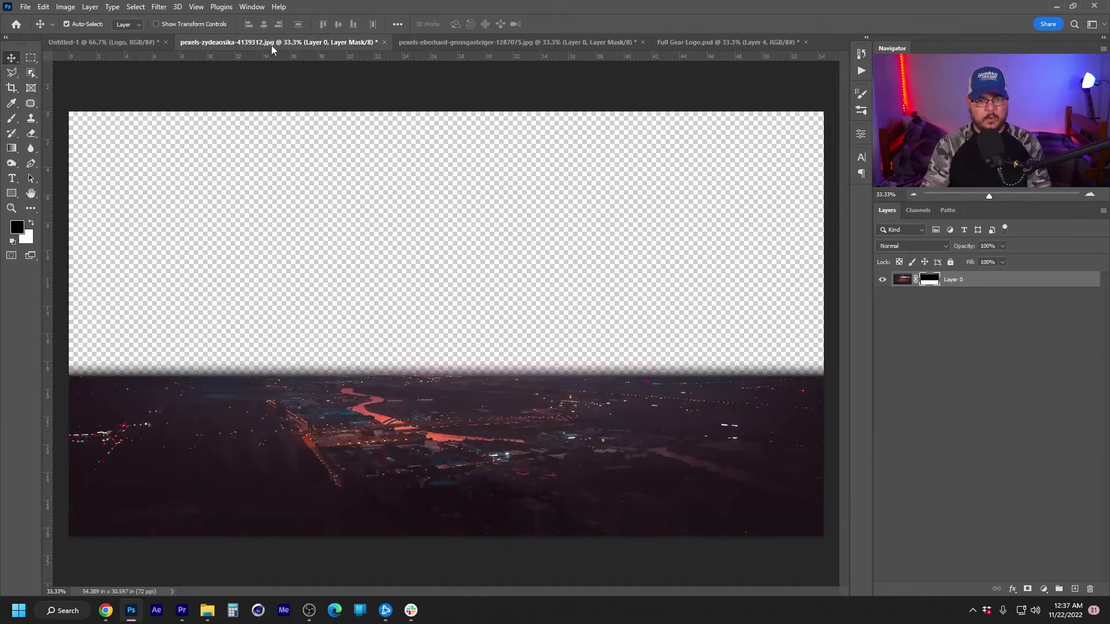
pyautogui.hotkey('ctrl', 'w')
pyautogui.click(551, 224)
pyautogui.click(252, 42)
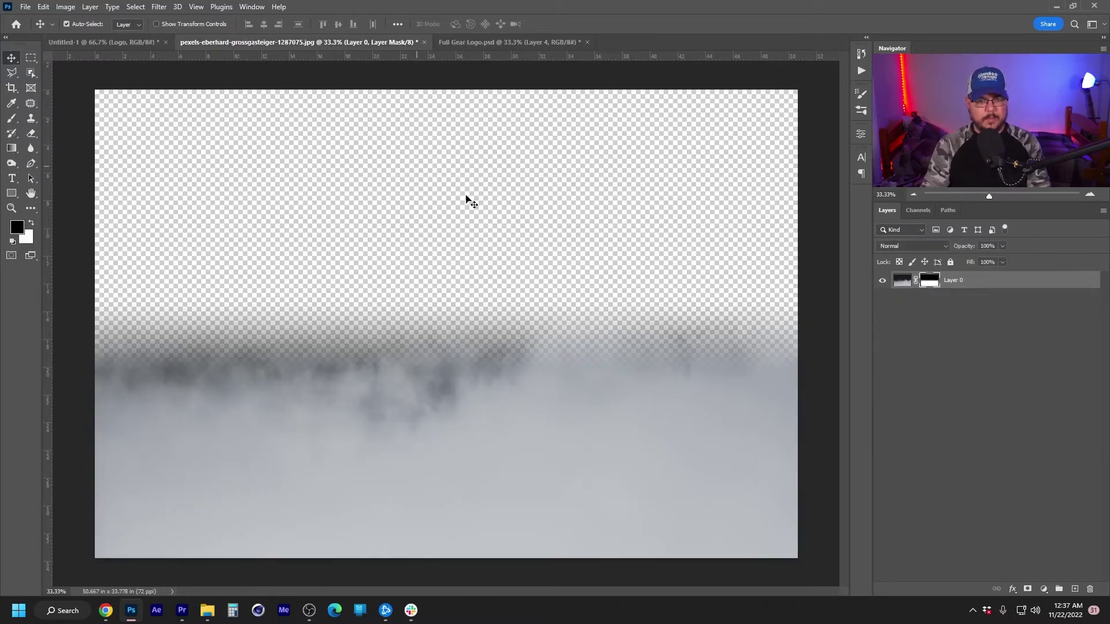
pyautogui.hotkey('ctrl', 'w')
pyautogui.click(530, 228)
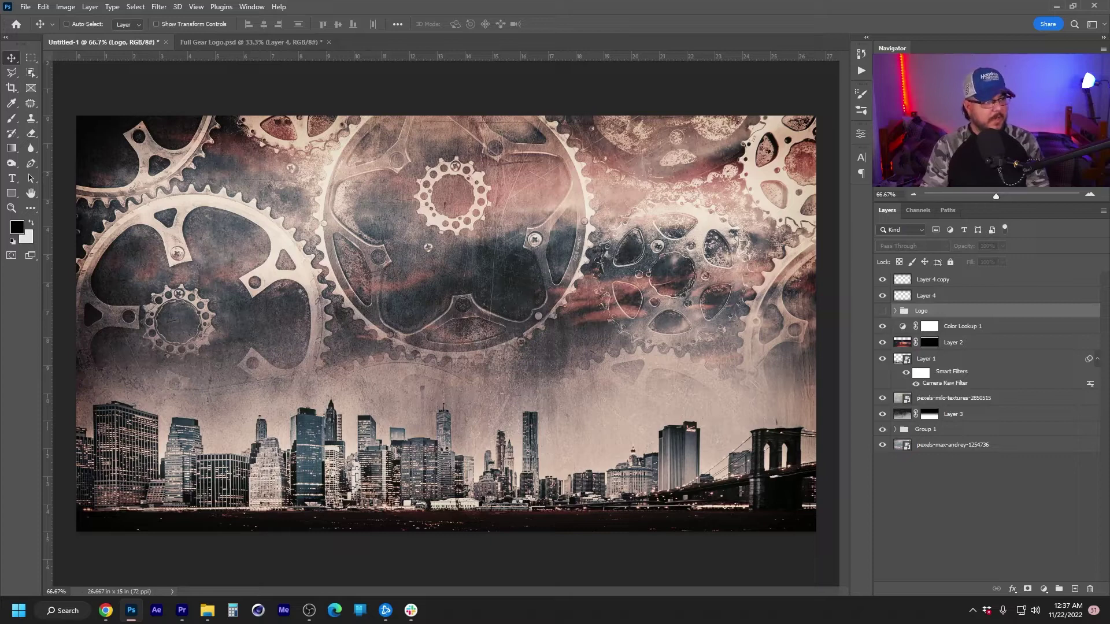
# Open Baker (20).JPG, unlock its background as Layer 0, and pick the Object Selection Tool
pyautogui.moveTo(319, 26); pyautogui.dragTo(457, 44)
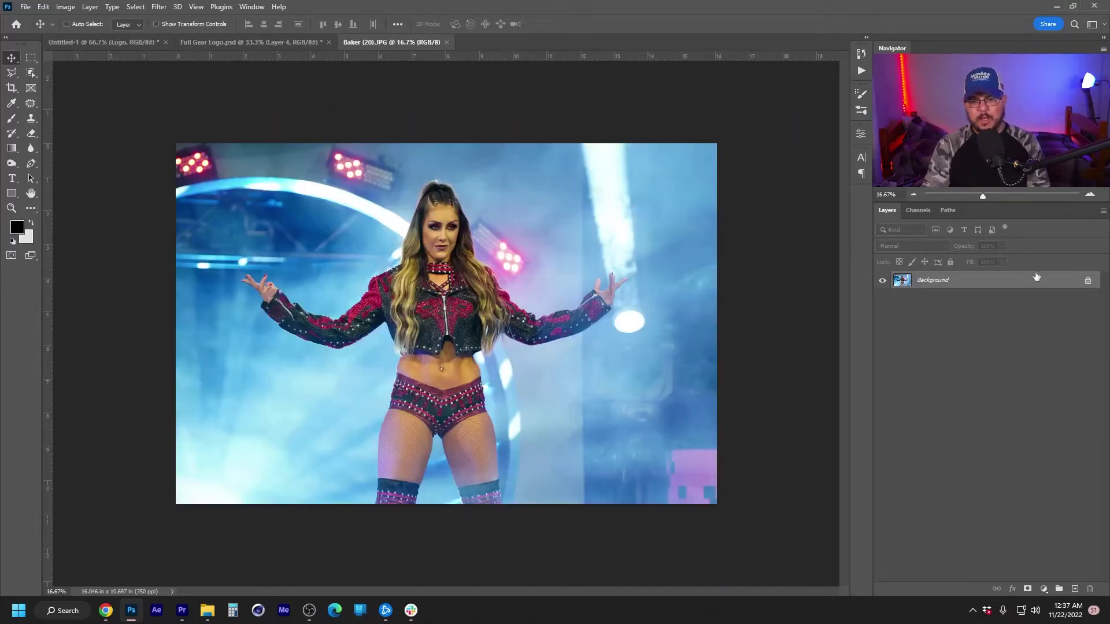
pyautogui.click(1089, 281)
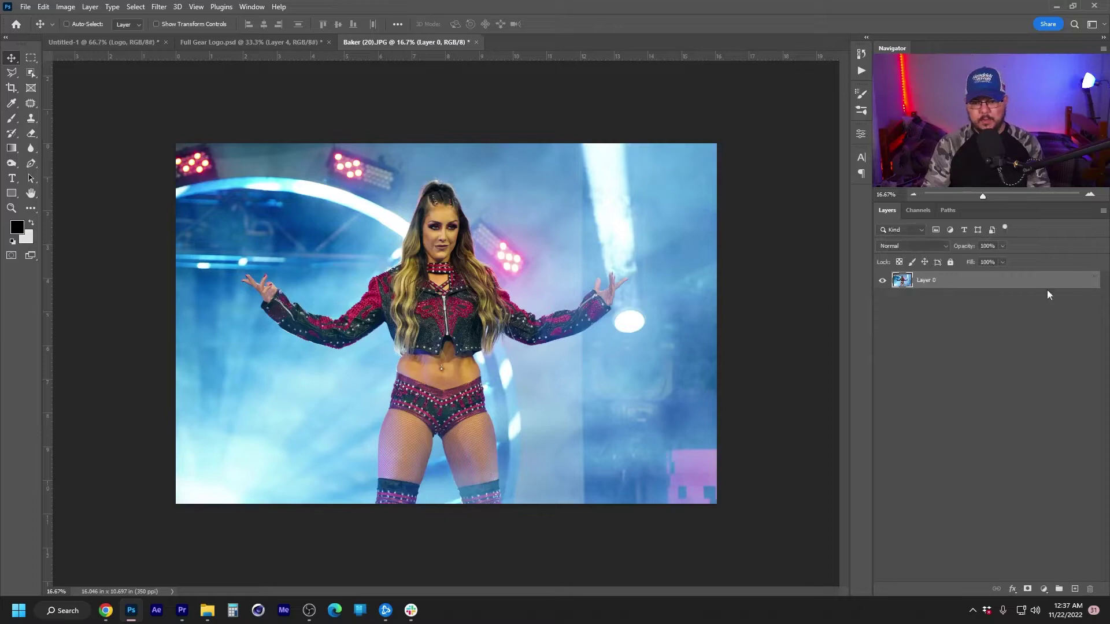
pyautogui.click(31, 74)
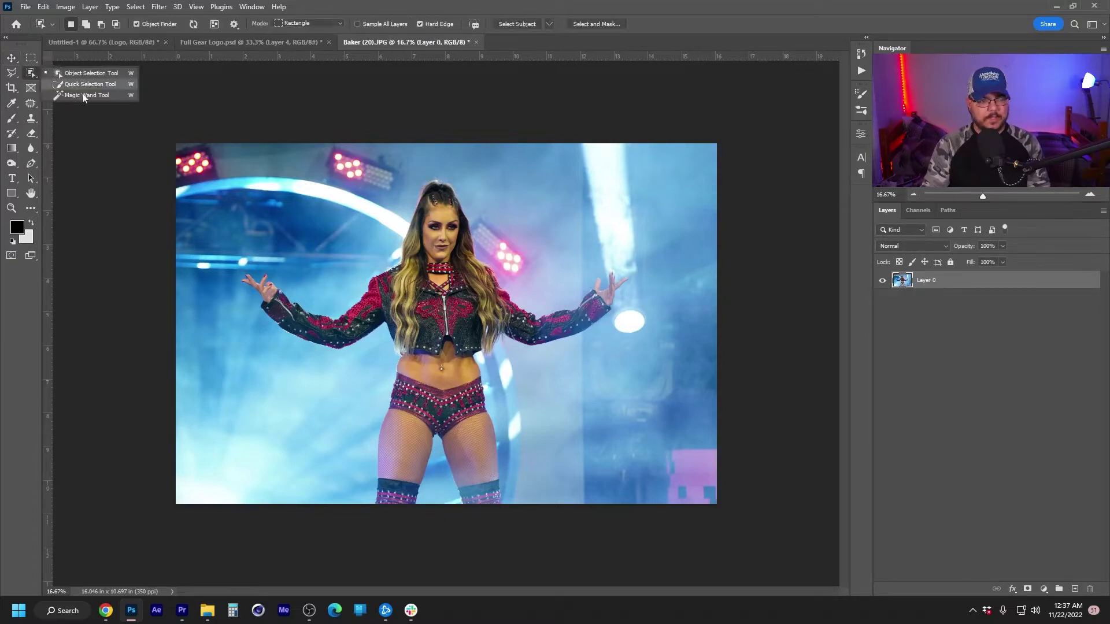
pyautogui.click(108, 74)
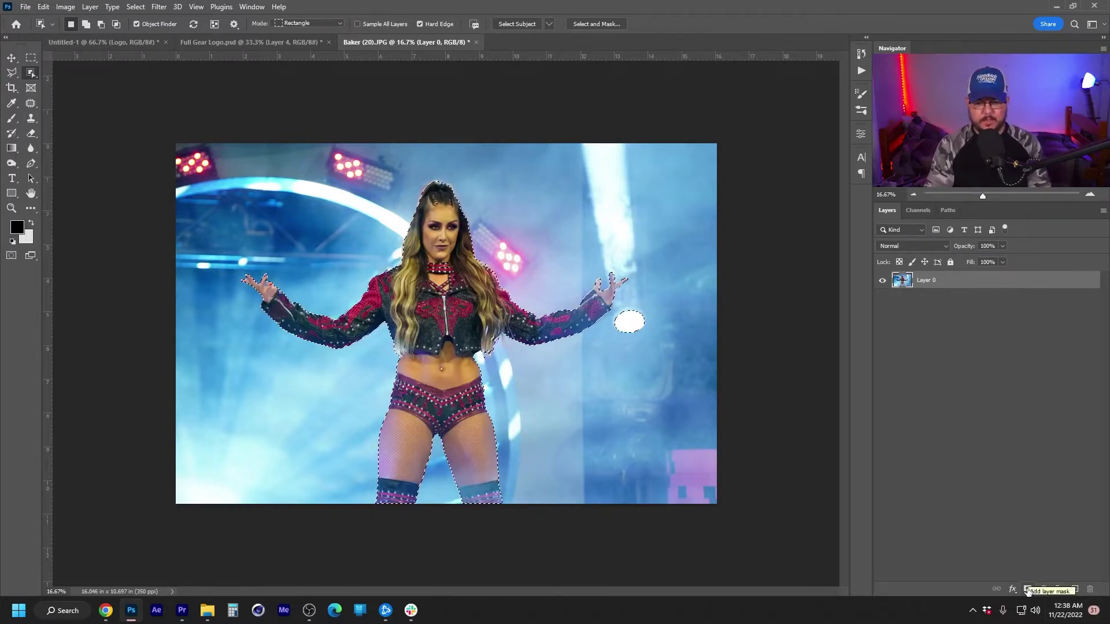
# Mask the wrestler and lasso the stray blob by her hand, filling it black on the mask
pyautogui.click(1028, 590)
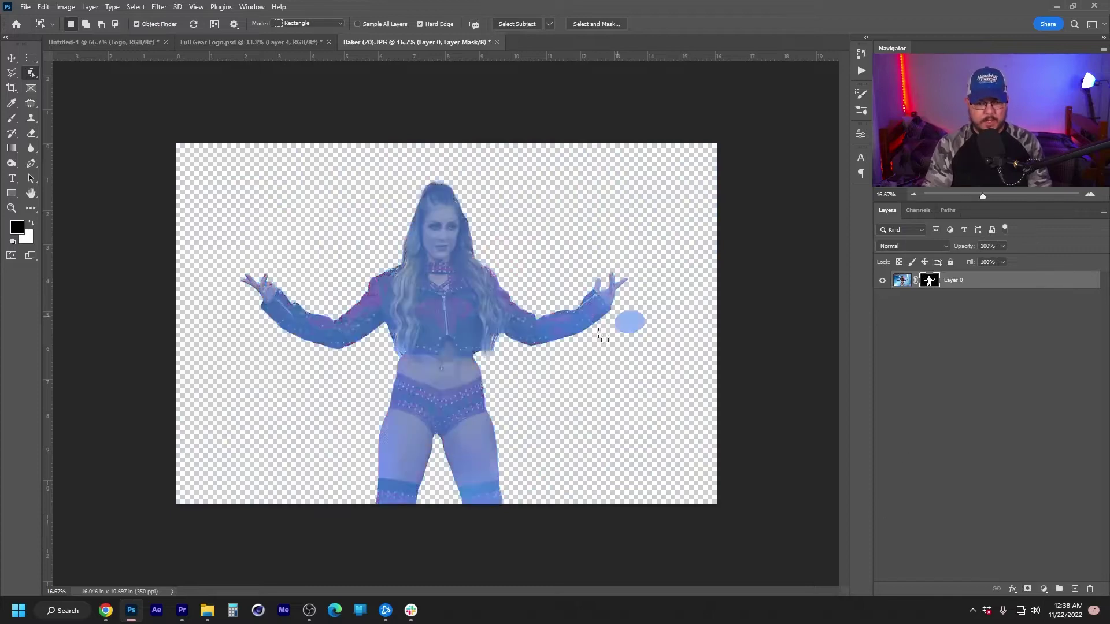
pyautogui.scroll(2, 714, 324)
pyautogui.moveTo(769, 321); pyautogui.dragTo(616, 321)
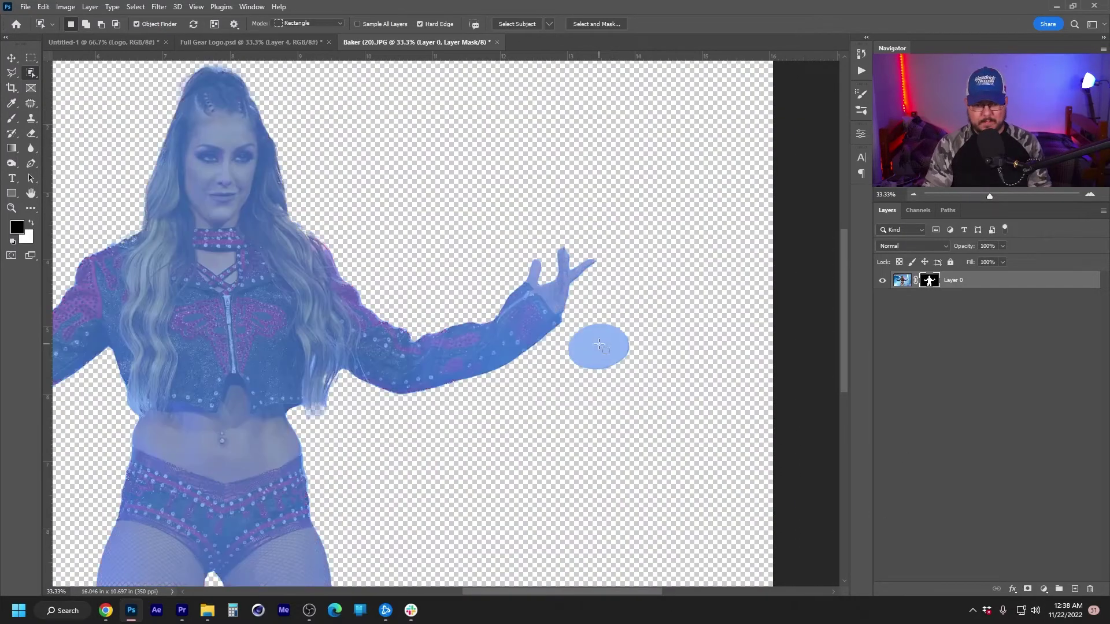
pyautogui.click(13, 73)
pyautogui.moveTo(470, 433)
pyautogui.mouseDown()
pyautogui.moveTo(557, 313)
pyautogui.moveTo(567, 340)
pyautogui.moveTo(603, 305)
pyautogui.moveTo(646, 311)
pyautogui.moveTo(665, 383)
pyautogui.moveTo(625, 456)
pyautogui.mouseUp()
pyautogui.hotkey('alt', 'BackSpace')
pyautogui.hotkey('ctrl', 'd')
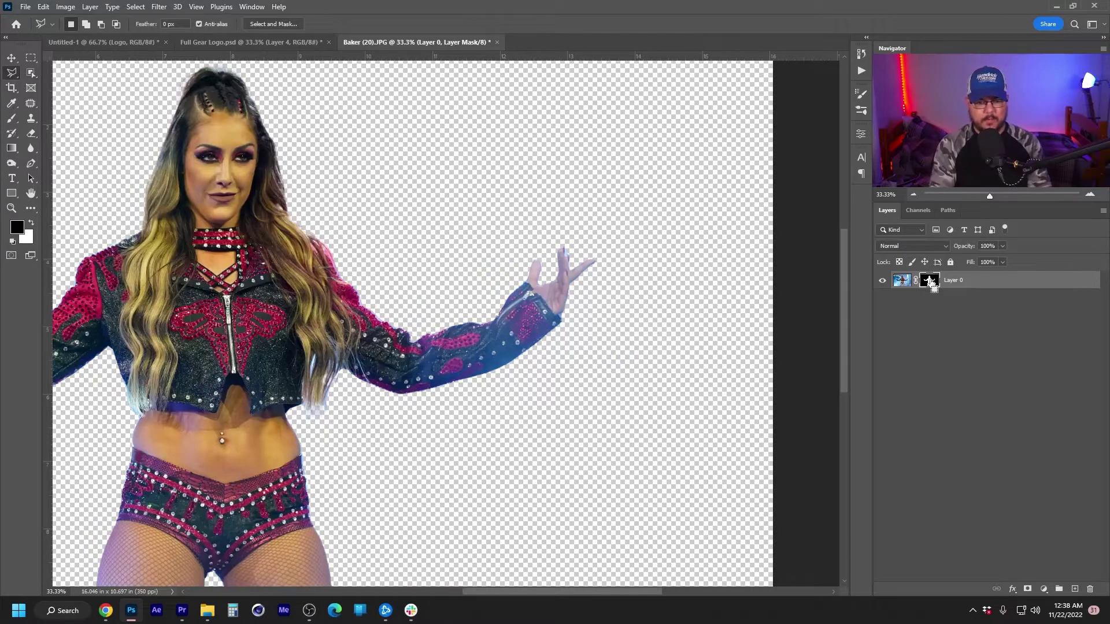
# Place the cut-out in the poster at 90% width on the left, then open Saraya (30).JPG
pyautogui.hotkey('ctrl', '0')
pyautogui.press('v')
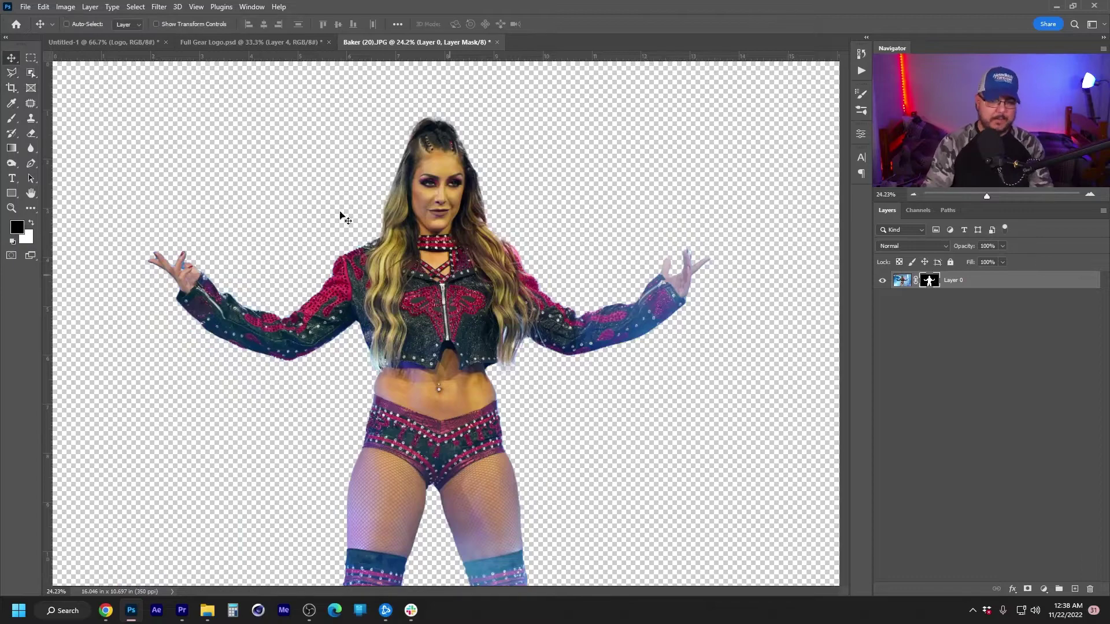
pyautogui.moveTo(443, 171); pyautogui.dragTo(117, 7)
pyautogui.moveTo(105, 44); pyautogui.dragTo(196, 366)
pyautogui.hotkey('ctrl', 't')
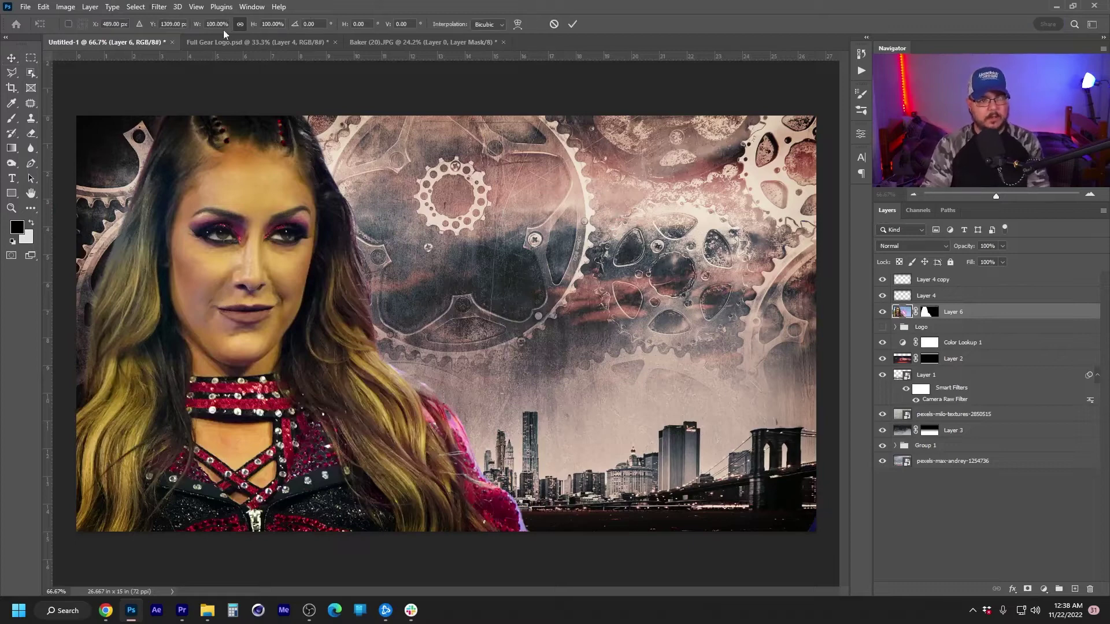
pyautogui.write('90')
pyautogui.press('Return')
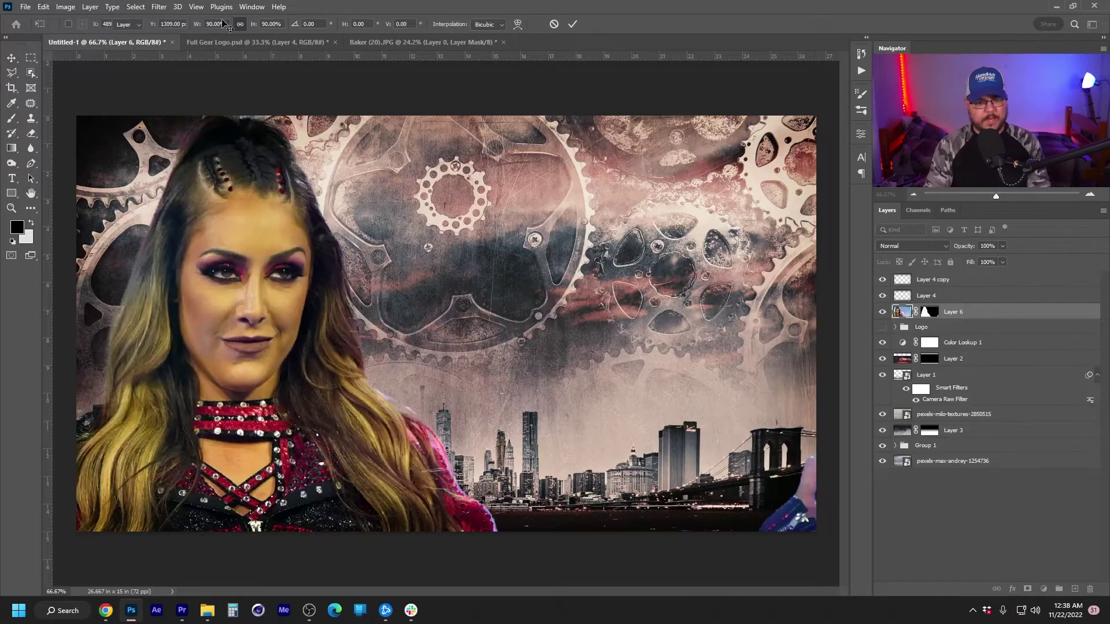
pyautogui.press('Return')
pyautogui.moveTo(238, 338); pyautogui.dragTo(243, 289)
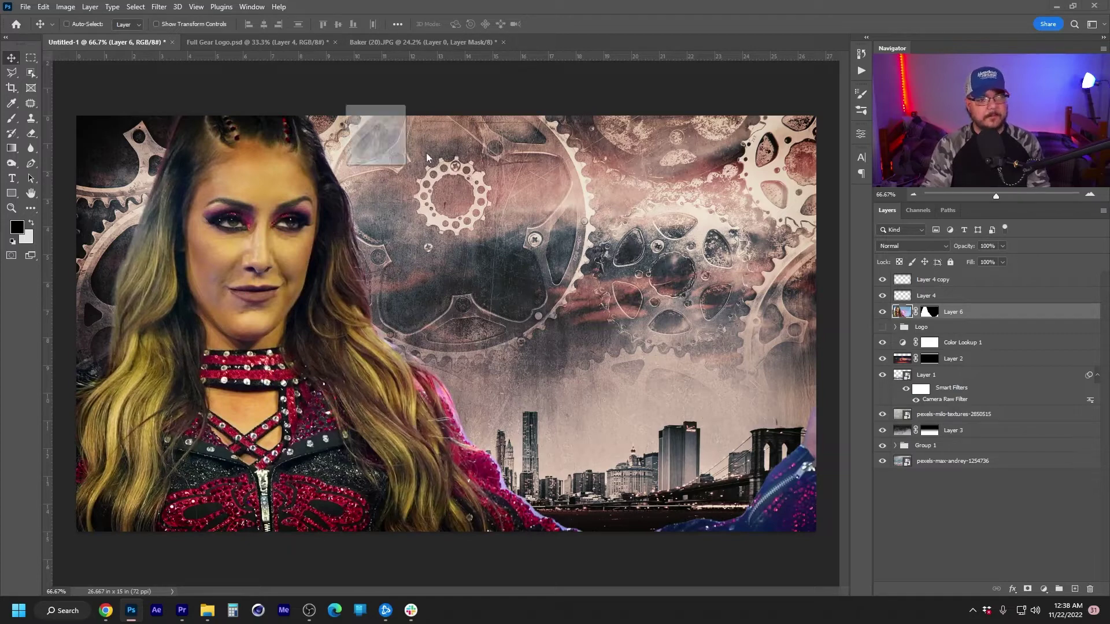
pyautogui.moveTo(645, 48); pyautogui.dragTo(644, 38)
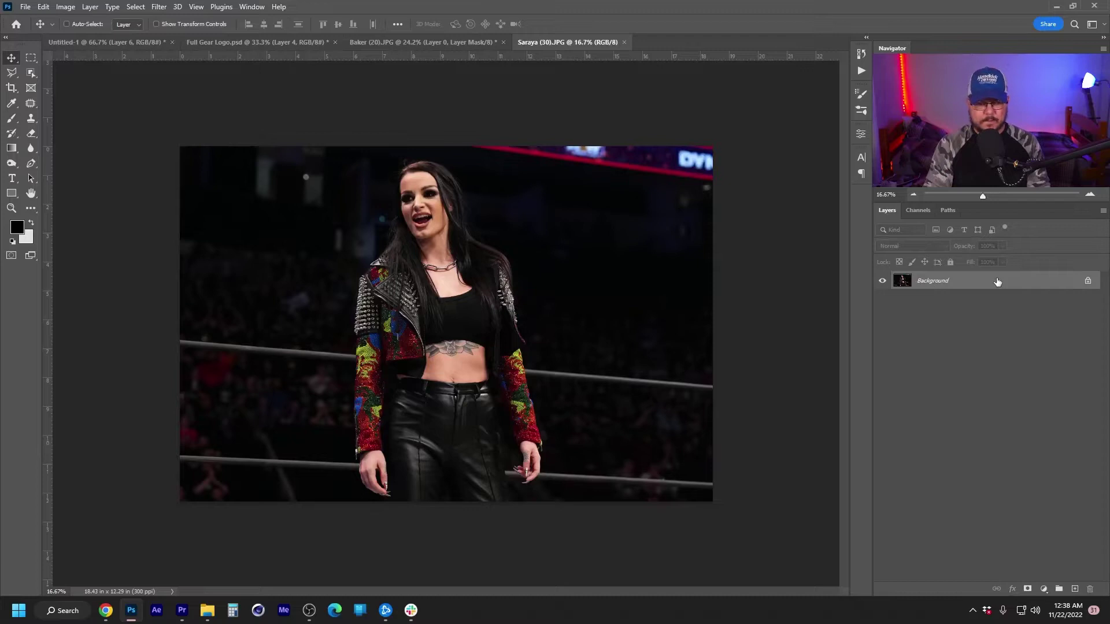
# Duplicate the Saraya background and brighten the copy with Levels, white input at 82
pyautogui.hotkey('ctrl', 'j')
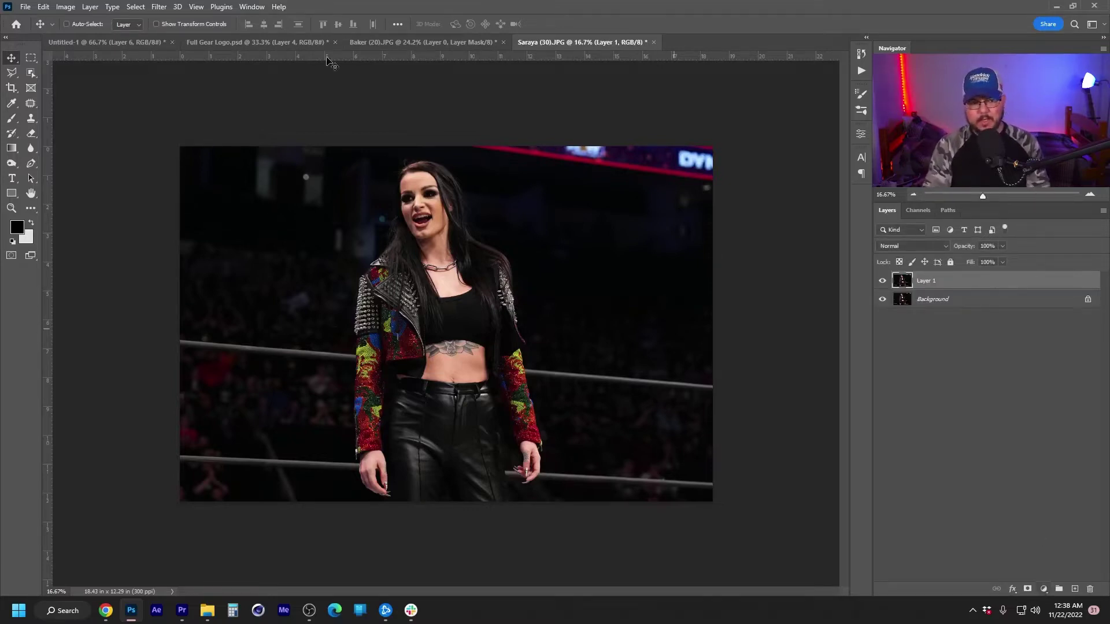
pyautogui.click(83, 7)
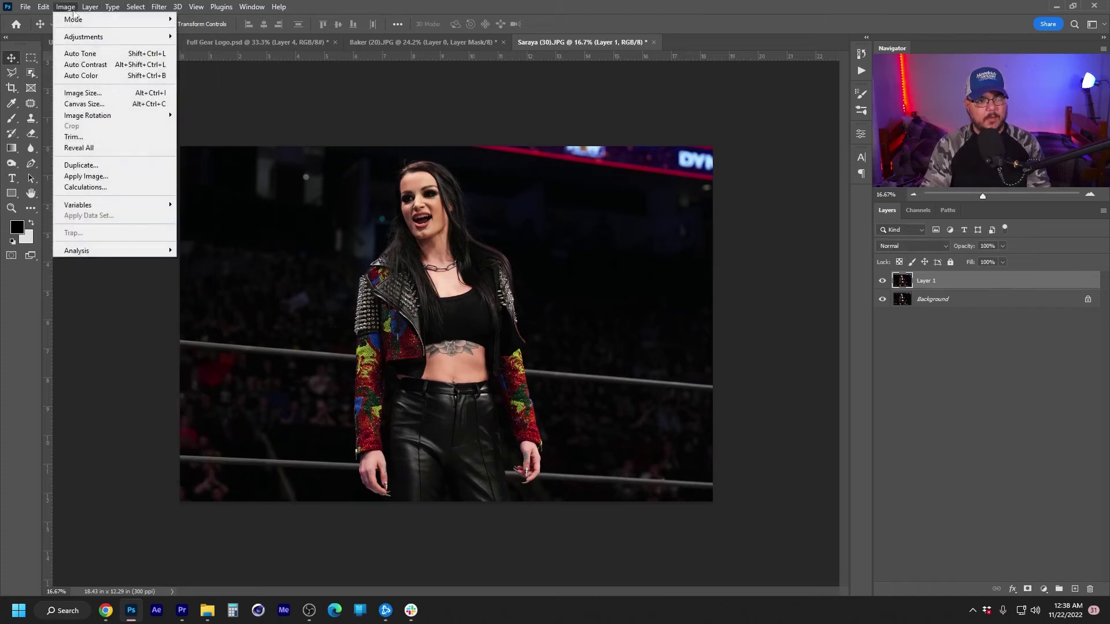
pyautogui.moveTo(81, 40)
pyautogui.click(232, 51)
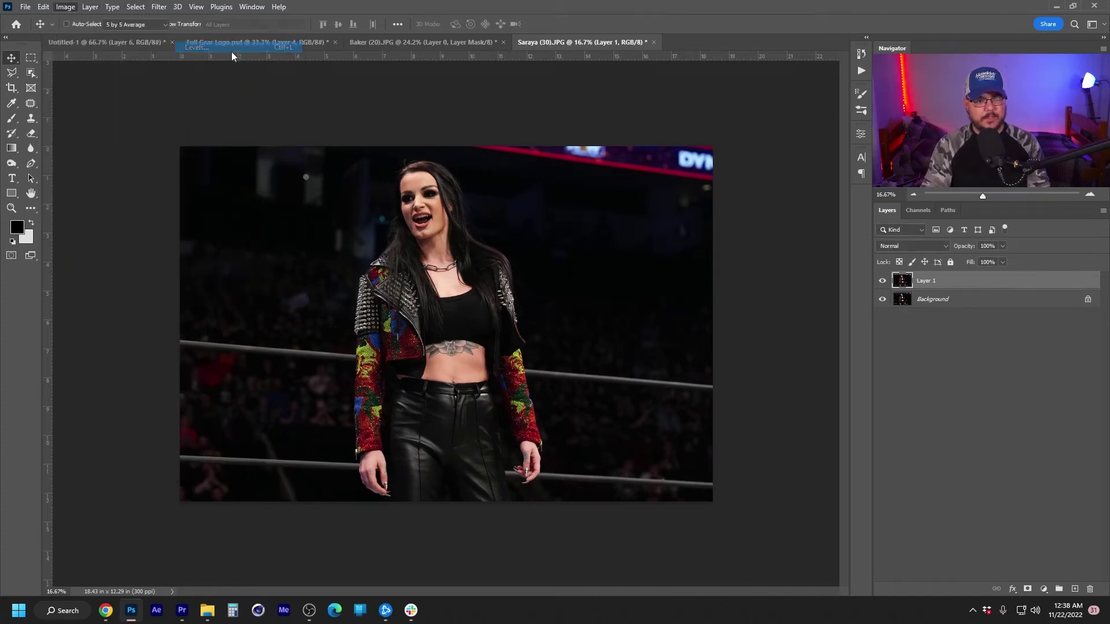
pyautogui.moveTo(592, 247); pyautogui.dragTo(518, 242)
pyautogui.press('Return')
pyautogui.press('v')
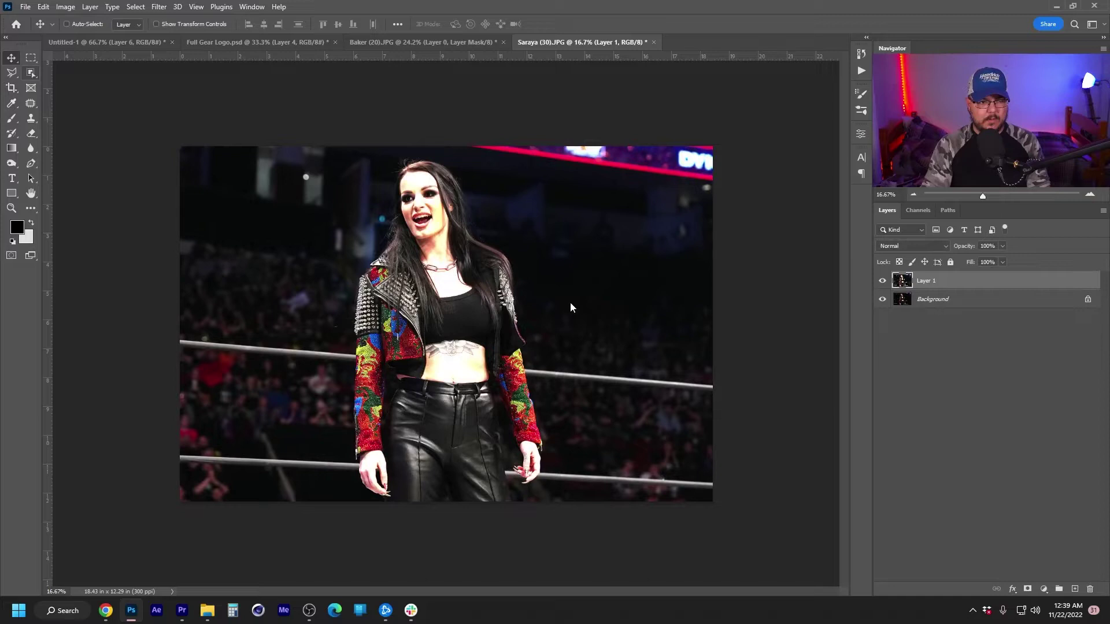
pyautogui.press('w')
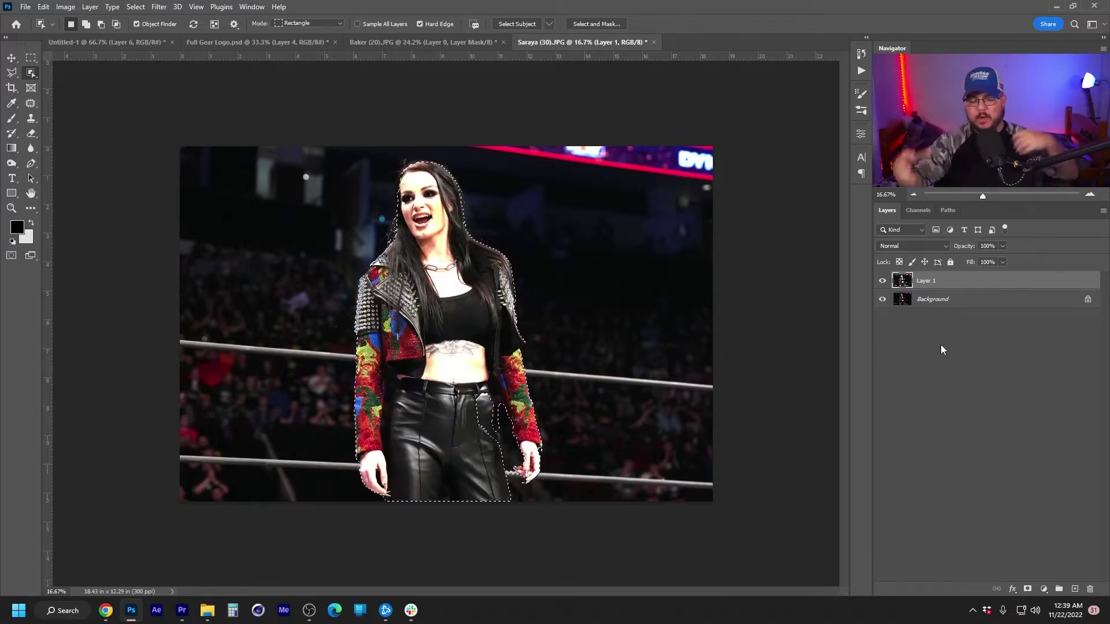
# Zoom in on the wrestler and select her as the subject with Object Selection
pyautogui.keyDown('ctrl'); pyautogui.click(386, 207); pyautogui.keyUp('ctrl')
pyautogui.keyDown('ctrl'); pyautogui.click(386, 207); pyautogui.keyUp('ctrl')
pyautogui.keyDown('ctrl'); pyautogui.click(526, 181); pyautogui.keyUp('ctrl')
pyautogui.keyDown('ctrl'); pyautogui.keyDown('alt'); pyautogui.click(601, 245); pyautogui.keyUp('alt'); pyautogui.keyUp('ctrl')
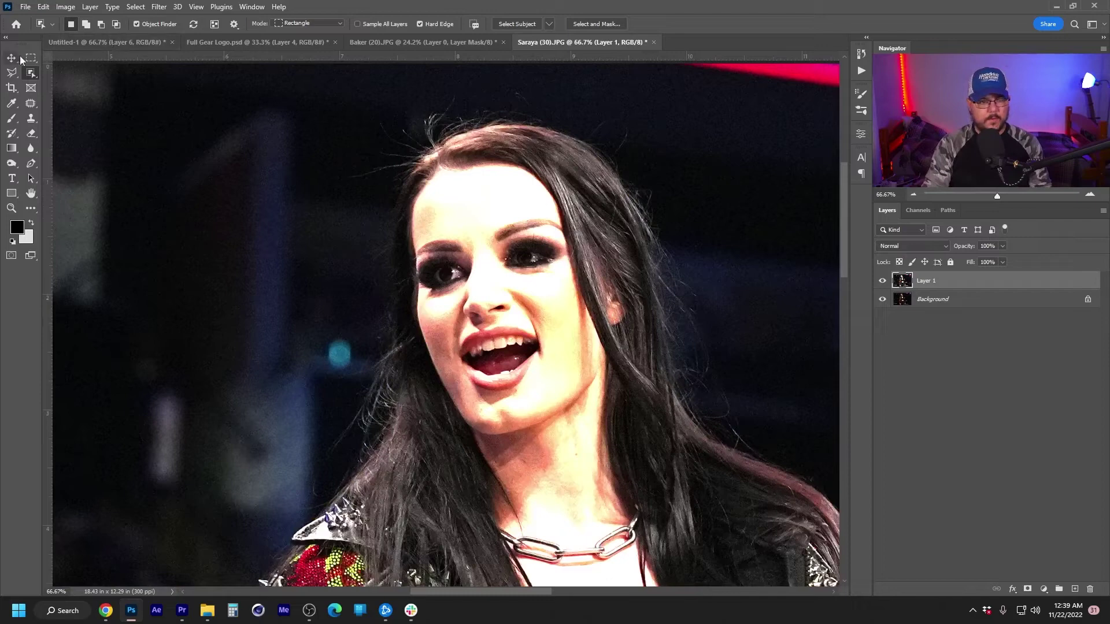
pyautogui.click(16, 58)
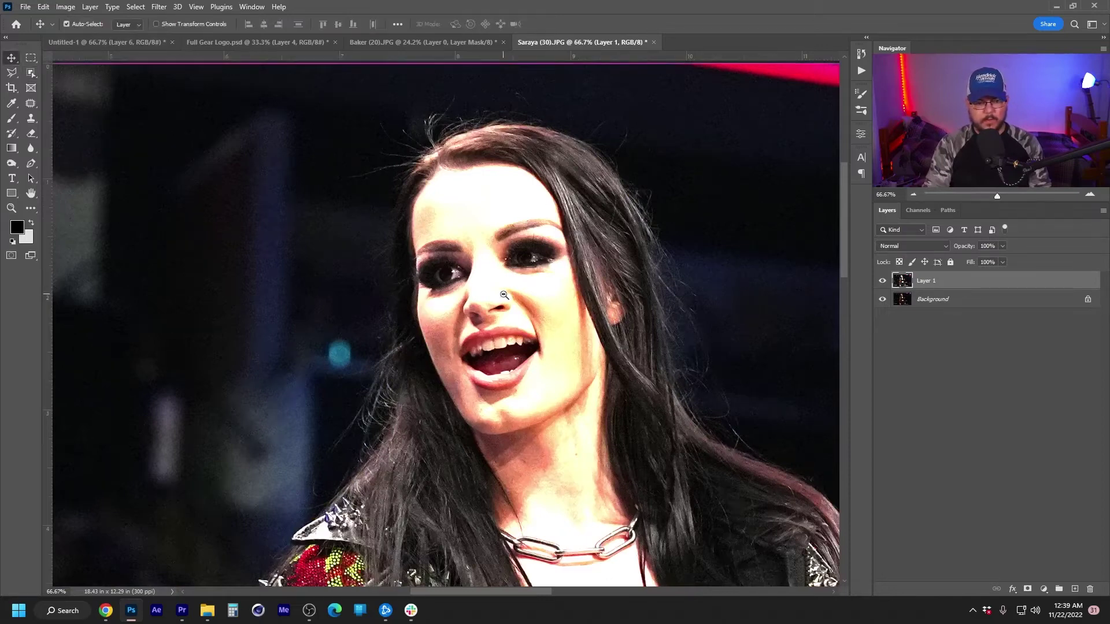
pyautogui.scroll(-3, 511, 337)
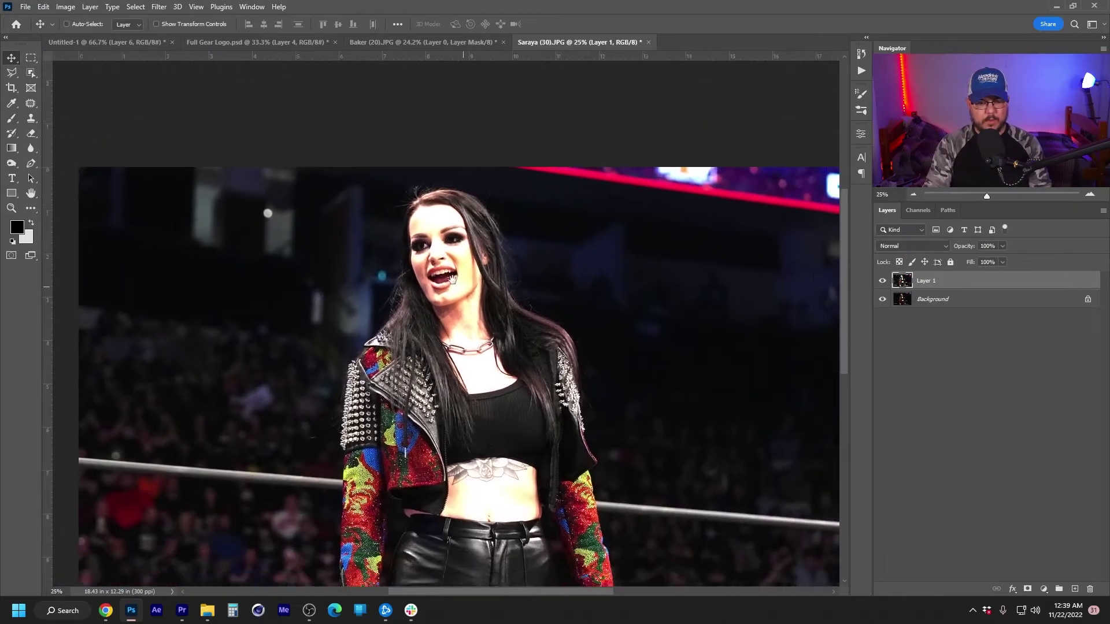
pyautogui.click(31, 73)
pyautogui.click(474, 347)
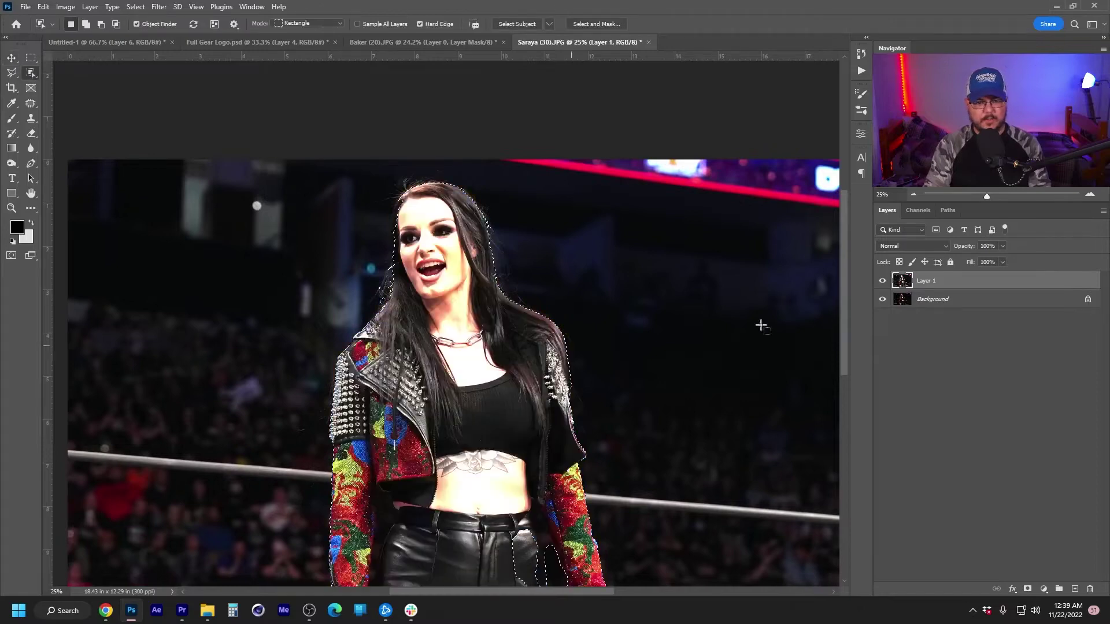
# Add a layer mask to Layer 1, hide the Background, and view at 100% with the Brush
pyautogui.click(1027, 589)
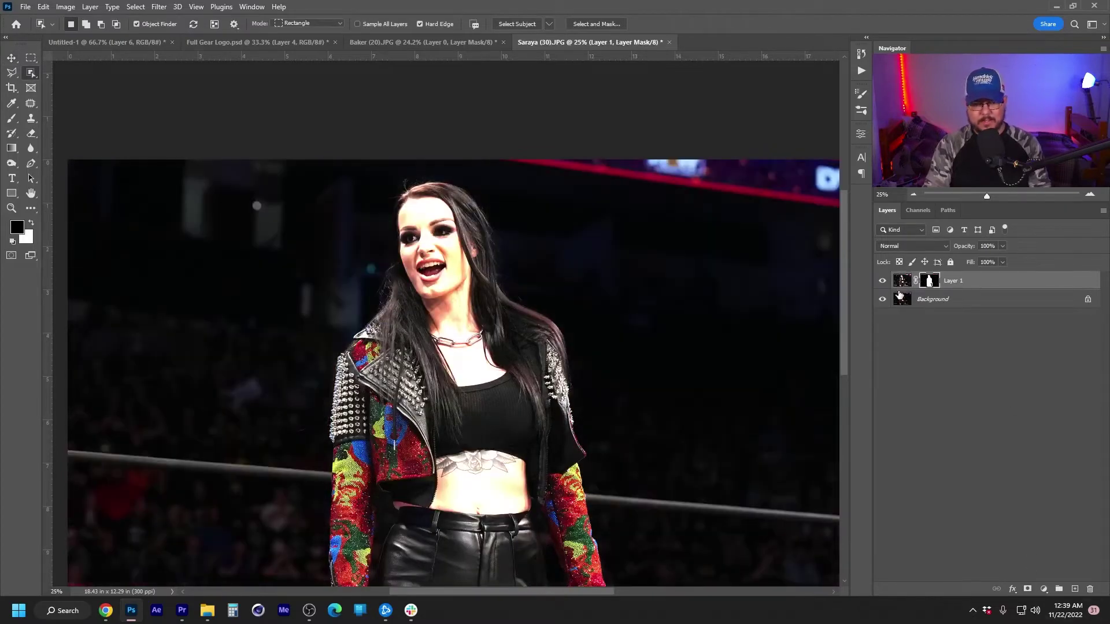
pyautogui.click(882, 299)
pyautogui.moveTo(347, 317); pyautogui.dragTo(471, 261)
pyautogui.hotkey('ctrl', '1')
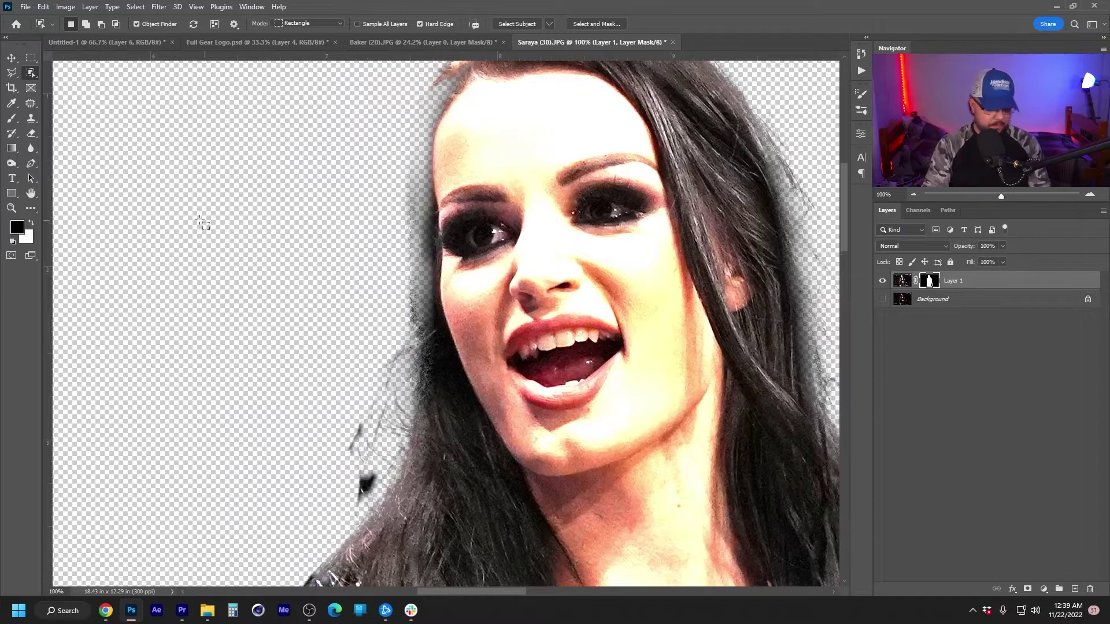
pyautogui.press('b')
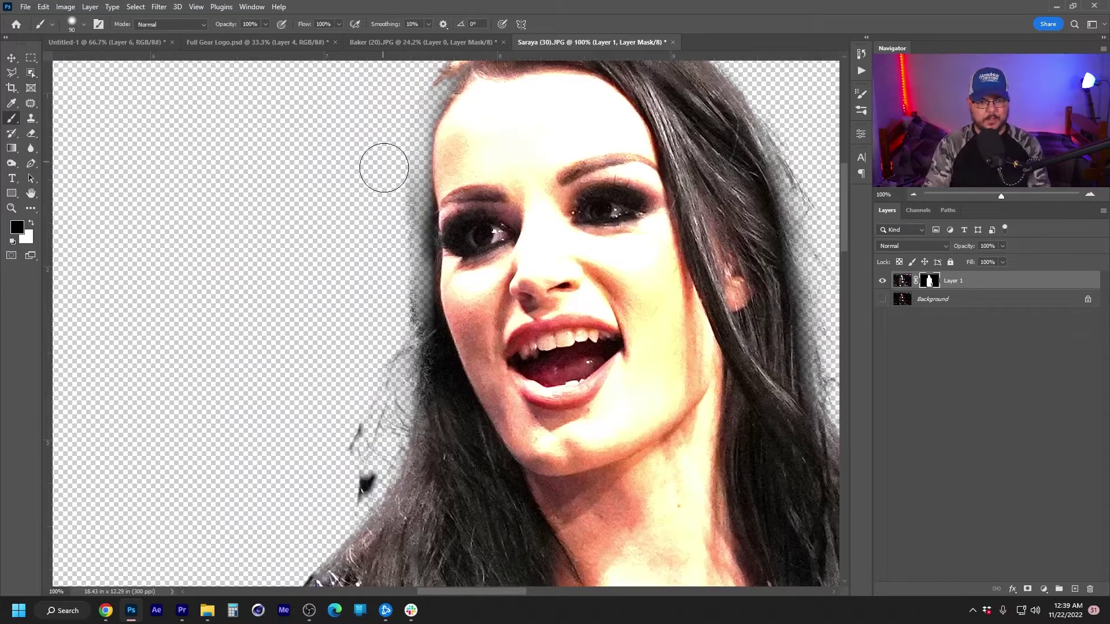
# Paint the mask with a soft brush along the forehead, left hair edge and neck
pyautogui.moveTo(384, 168)
pyautogui.mouseDown()
pyautogui.moveTo(401, 179)
pyautogui.moveTo(426, 148)
pyautogui.moveTo(421, 166)
pyautogui.mouseUp()
pyautogui.press('x')
pyautogui.moveTo(435, 160); pyautogui.dragTo(426, 237)
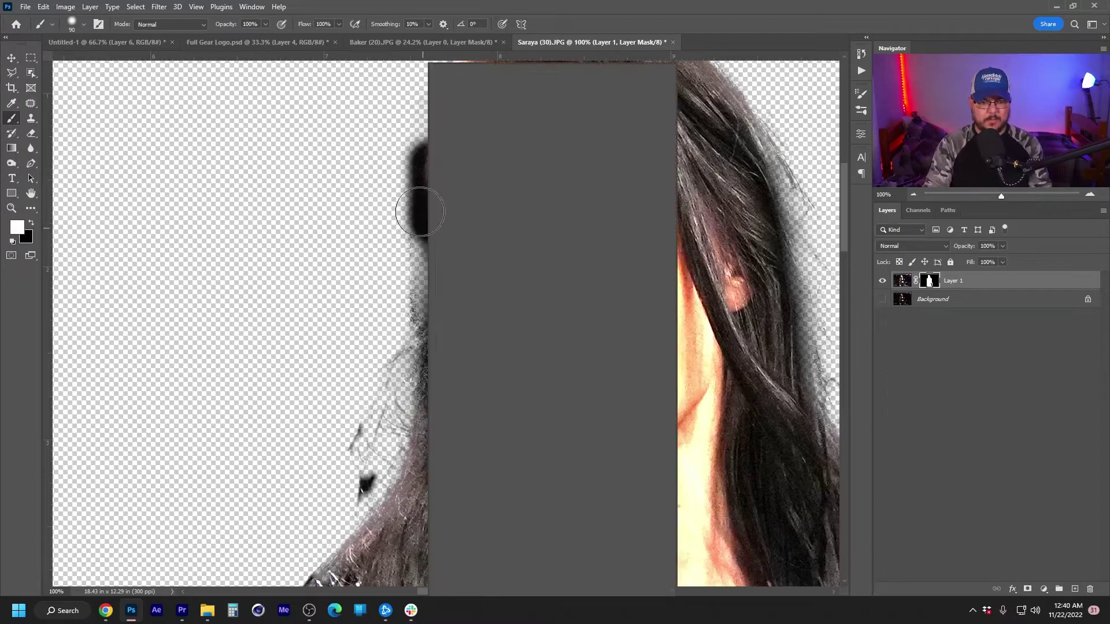
pyautogui.rightClick(428, 237)
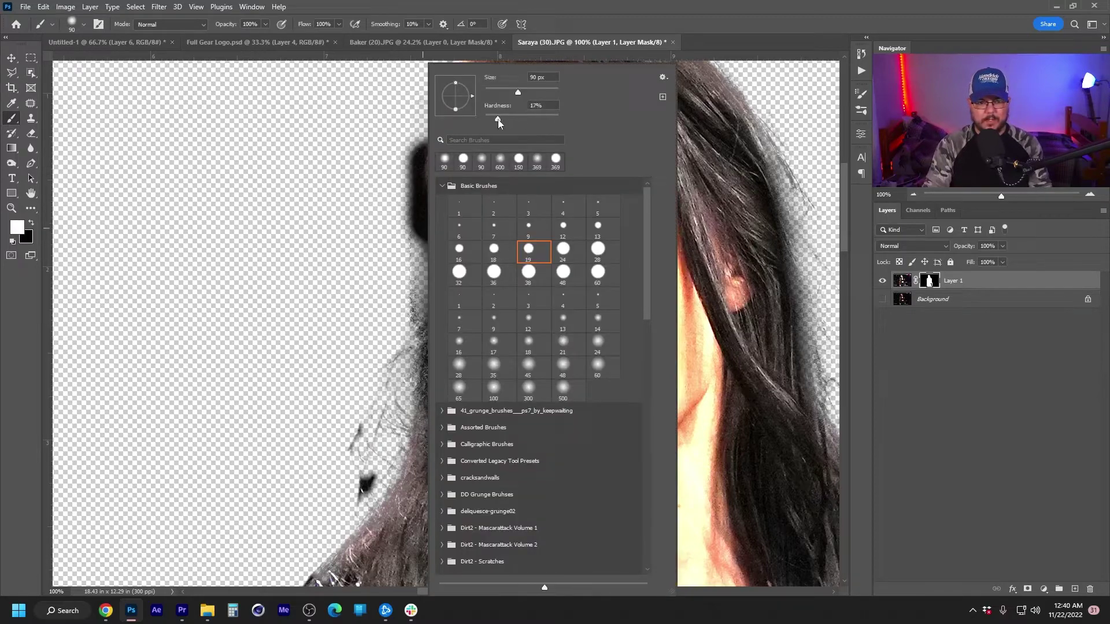
pyautogui.press('Return')
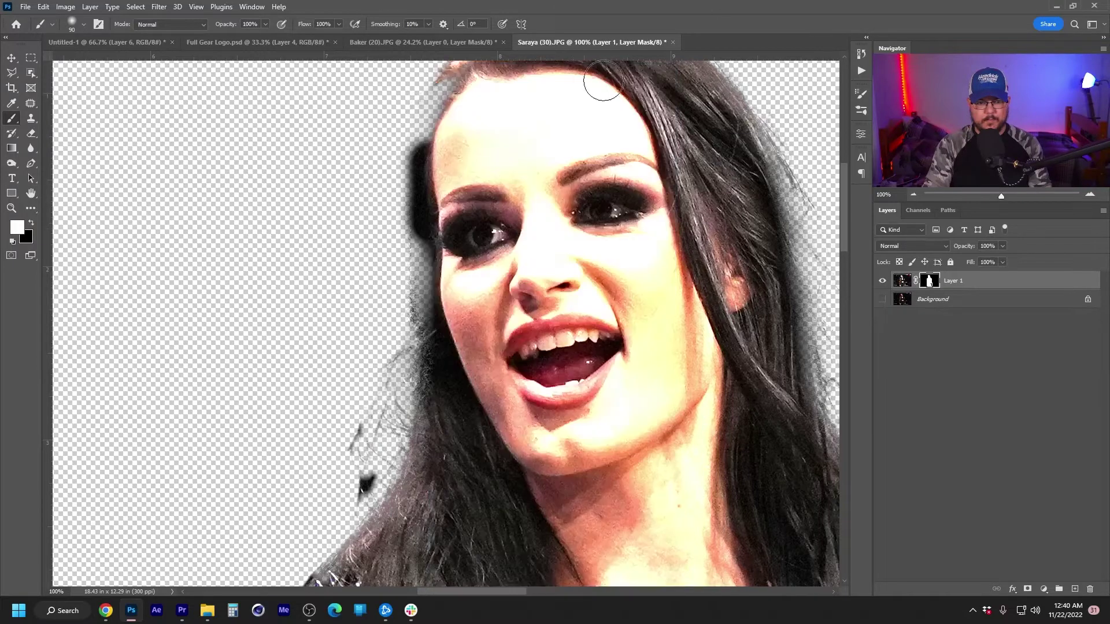
pyautogui.scroll(3, 505, 235)
pyautogui.hscroll(-2, 506, 235)
pyautogui.moveTo(549, 167)
pyautogui.mouseDown()
pyautogui.moveTo(508, 198)
pyautogui.moveTo(480, 196)
pyautogui.moveTo(491, 173)
pyautogui.moveTo(569, 154)
pyautogui.moveTo(555, 124)
pyautogui.moveTo(500, 173)
pyautogui.moveTo(471, 266)
pyautogui.moveTo(492, 323)
pyautogui.moveTo(492, 191)
pyautogui.moveTo(470, 248)
pyautogui.moveTo(476, 347)
pyautogui.moveTo(480, 296)
pyautogui.moveTo(465, 491)
pyautogui.moveTo(486, 347)
pyautogui.moveTo(487, 550)
pyautogui.mouseUp()
pyautogui.moveTo(518, 483); pyautogui.dragTo(594, 206)
pyautogui.moveTo(565, 166)
pyautogui.mouseDown()
pyautogui.moveTo(485, 374)
pyautogui.moveTo(458, 415)
pyautogui.moveTo(553, 168)
pyautogui.moveTo(505, 318)
pyautogui.moveTo(331, 572)
pyautogui.mouseUp()
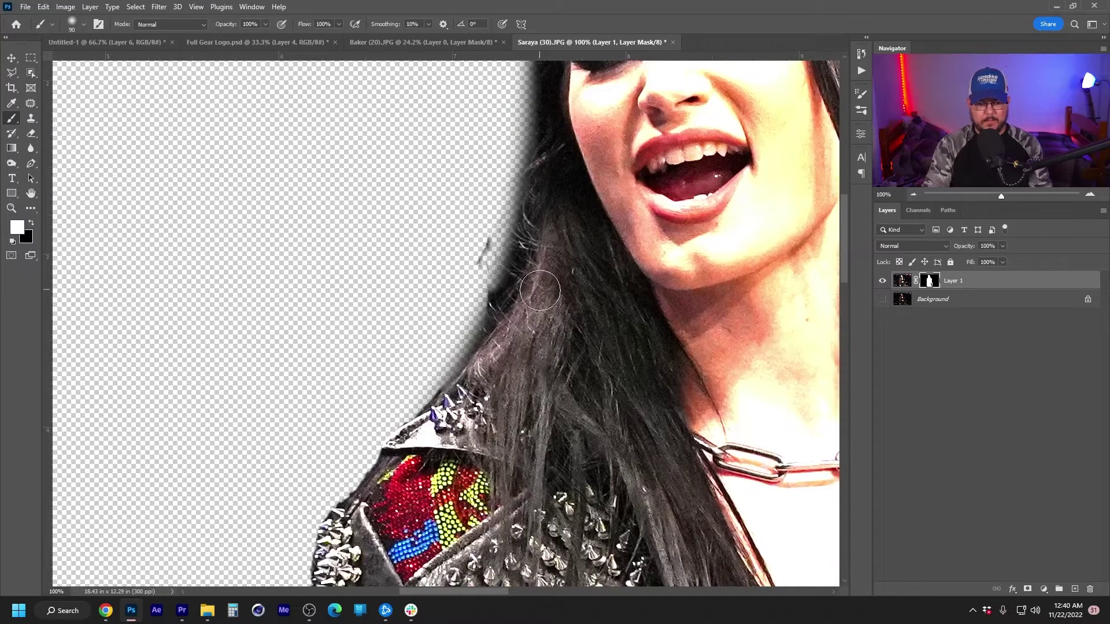
pyautogui.moveTo(359, 384)
pyautogui.mouseDown()
pyautogui.moveTo(17, 272)
pyautogui.moveTo(155, 405)
pyautogui.mouseUp()
# Refine the mask along the top of her head and the right hair edge down to the shoulder
pyautogui.press('v')
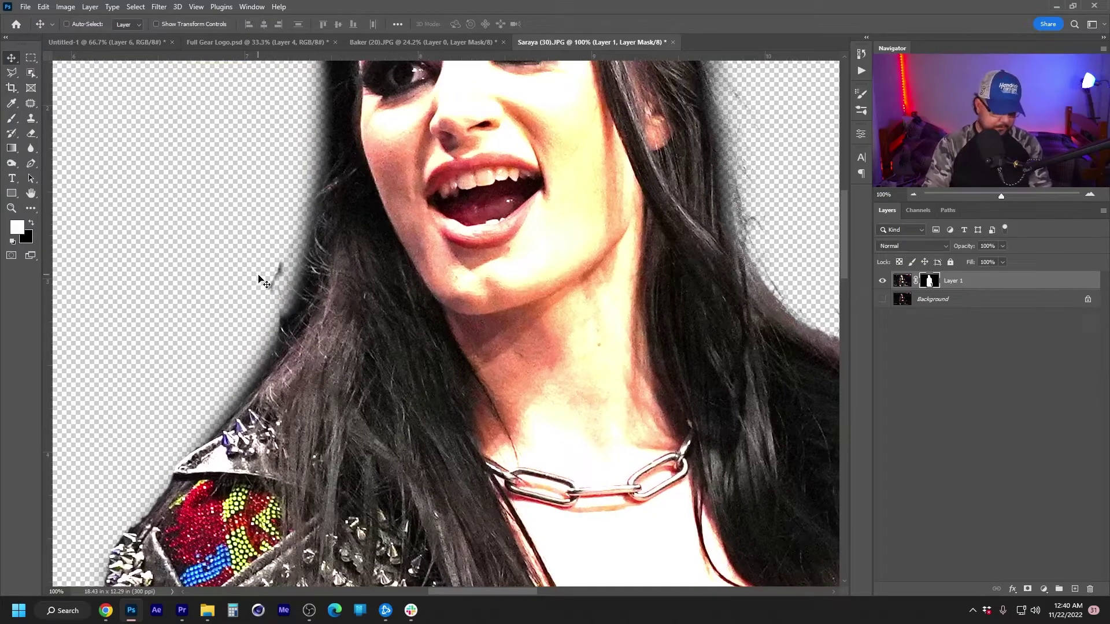
pyautogui.press('b')
pyautogui.press('x')
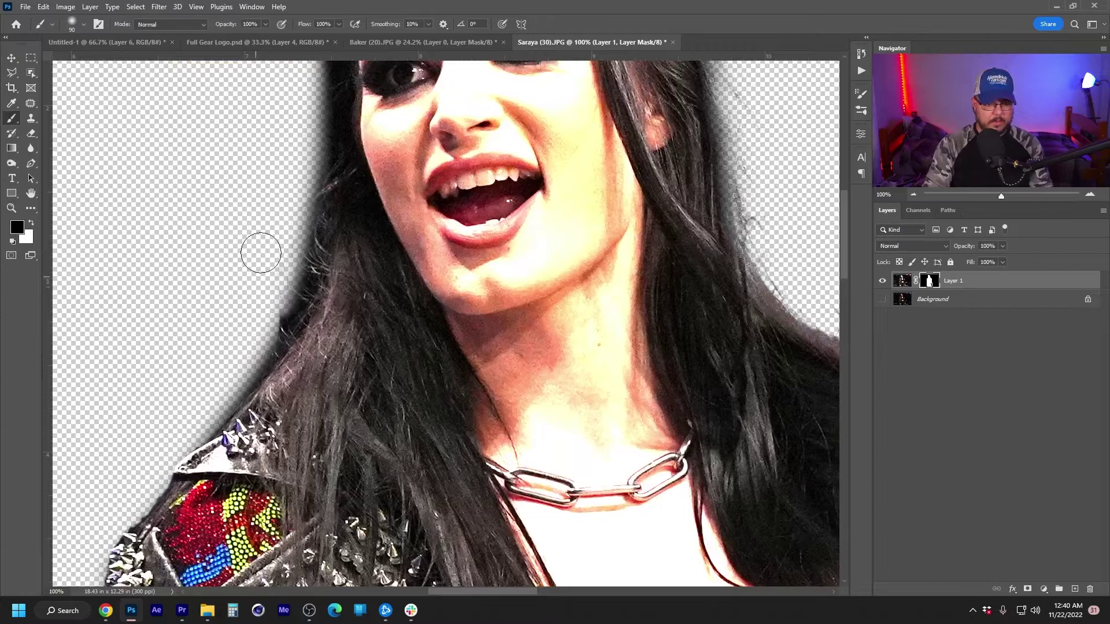
pyautogui.moveTo(631, 259)
pyautogui.mouseDown()
pyautogui.moveTo(445, 334)
pyautogui.moveTo(391, 308)
pyautogui.moveTo(391, 532)
pyautogui.mouseUp()
pyautogui.press('x')
pyautogui.moveTo(375, 263); pyautogui.dragTo(427, 486)
pyautogui.hotkey('ctrl', 'z')
pyautogui.moveTo(370, 272)
pyautogui.mouseDown()
pyautogui.moveTo(378, 341)
pyautogui.moveTo(424, 439)
pyautogui.moveTo(370, 335)
pyautogui.moveTo(428, 497)
pyautogui.mouseUp()
pyautogui.hotkey('ctrl', 'z')
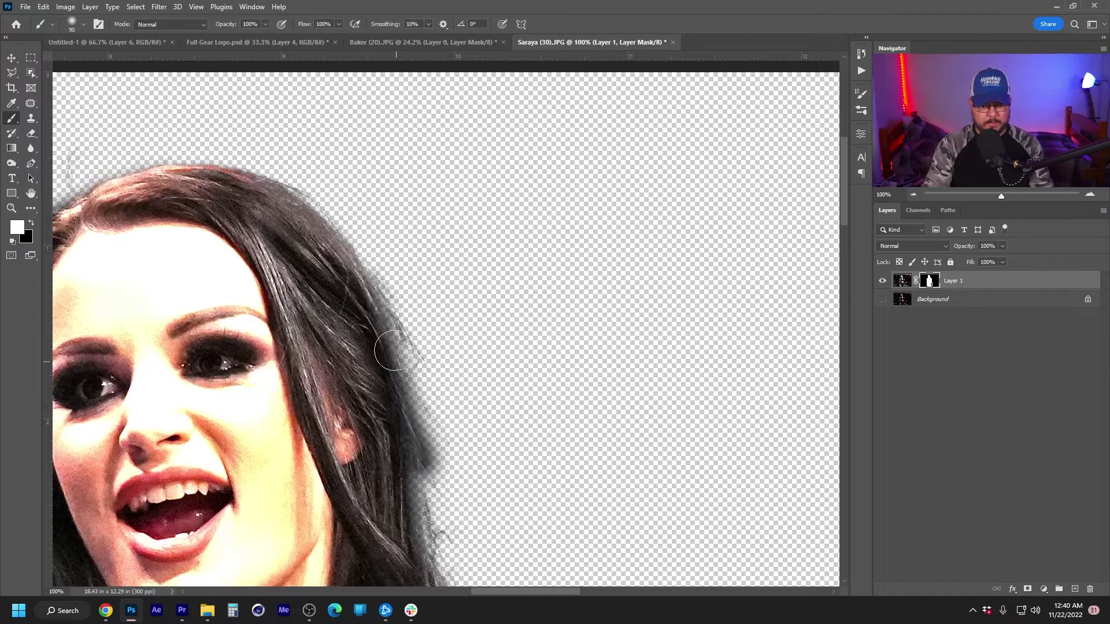
pyautogui.moveTo(391, 354); pyautogui.dragTo(408, 582)
pyautogui.moveTo(416, 474)
pyautogui.mouseDown()
pyautogui.moveTo(326, 309)
pyautogui.moveTo(335, 406)
pyautogui.moveTo(496, 583)
pyautogui.mouseUp()
pyautogui.moveTo(393, 486)
pyautogui.mouseDown()
pyautogui.moveTo(552, 535)
pyautogui.moveTo(376, 332)
pyautogui.moveTo(443, 503)
pyautogui.mouseUp()
pyautogui.moveTo(359, 372)
pyautogui.mouseDown()
pyautogui.moveTo(454, 488)
pyautogui.moveTo(445, 578)
pyautogui.mouseUp()
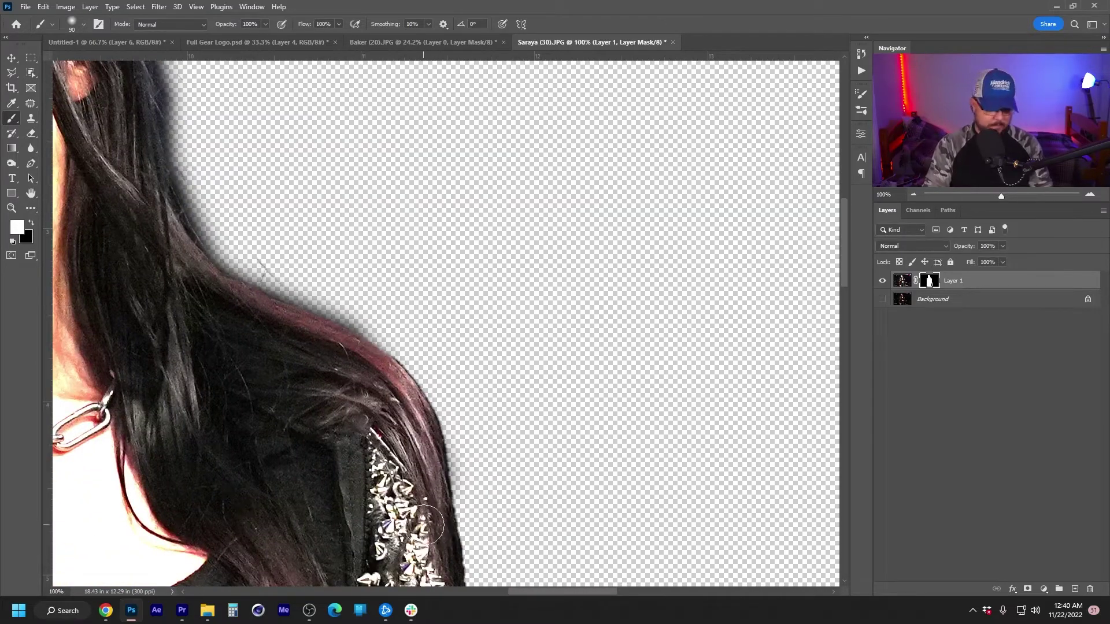
# Make the Background photo visible again
pyautogui.press('v')
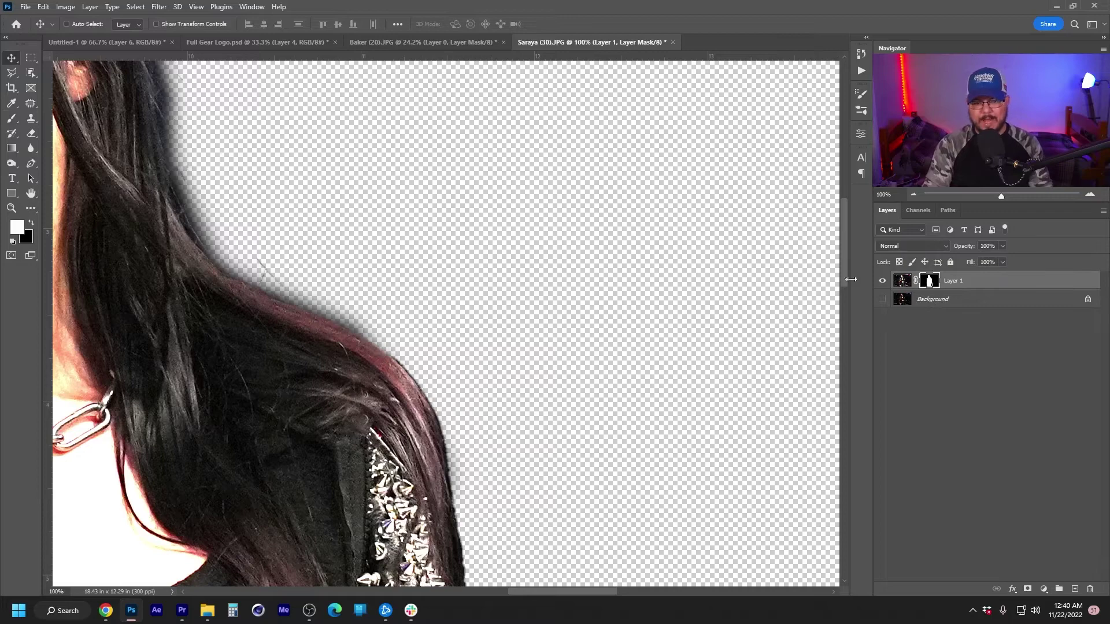
pyautogui.scroll(-2, 445, 300)
pyautogui.click(1087, 300)
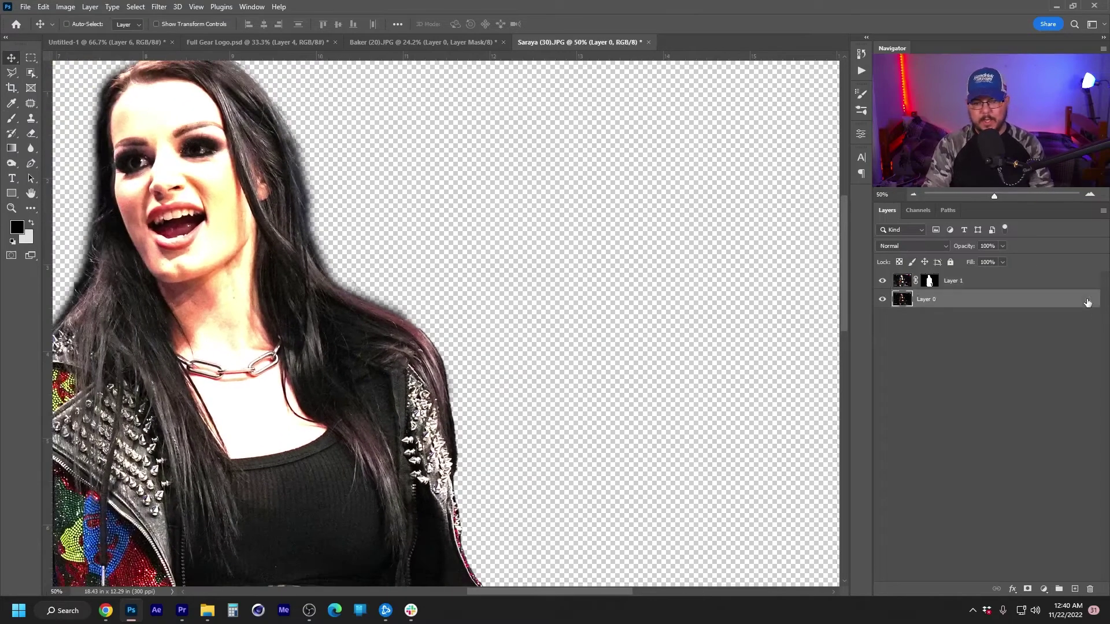
# Unlock the Background as Layer 0, move Layer 1's mask onto it, and hide Layer 1
pyautogui.click(882, 299)
pyautogui.moveTo(939, 285); pyautogui.dragTo(897, 296)
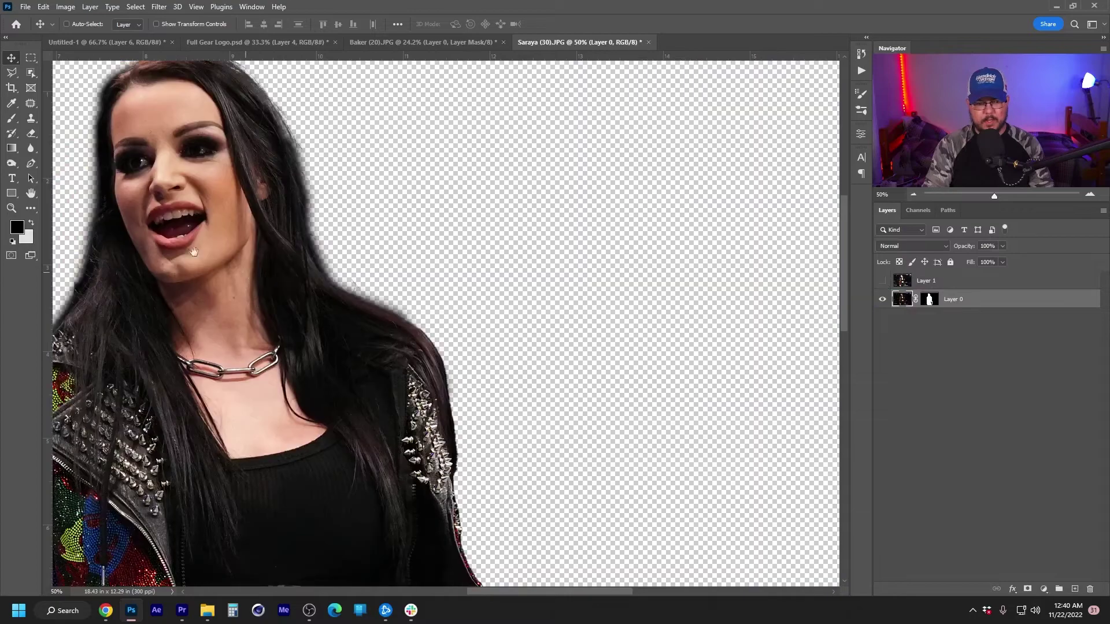
pyautogui.moveTo(191, 251); pyautogui.dragTo(519, 331)
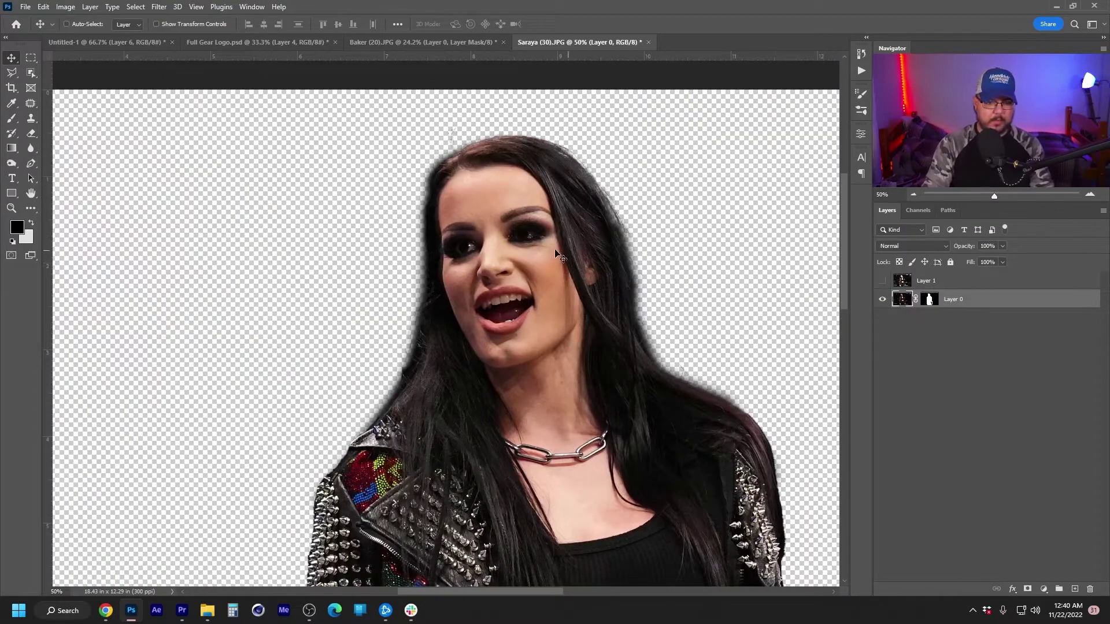
pyautogui.moveTo(519, 331); pyautogui.dragTo(519, 332)
# Bring the woman's cutout onto the poster's right and scale it to 80% width
pyautogui.moveTo(138, 44); pyautogui.dragTo(549, 261)
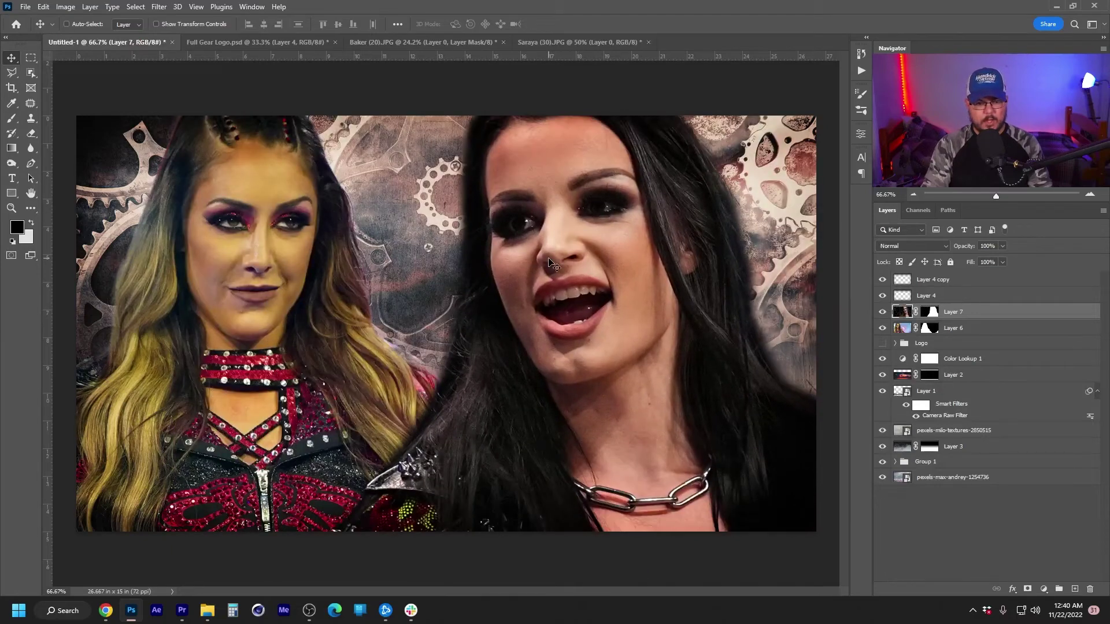
pyautogui.hotkey('ctrl', 't')
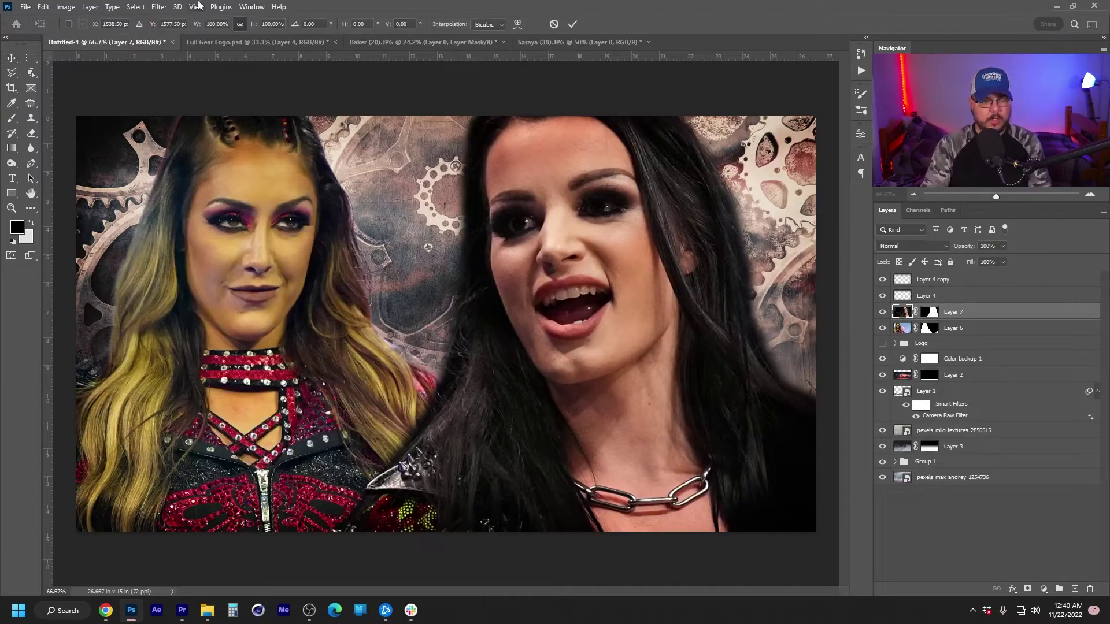
pyautogui.write('5')
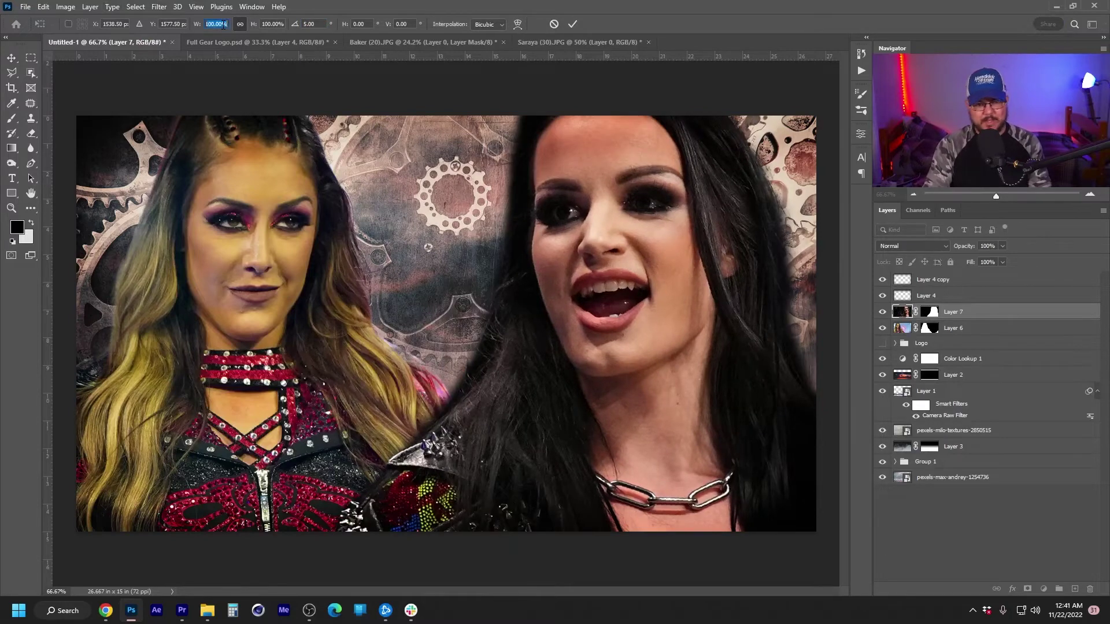
pyautogui.write('77.50')
pyautogui.hotkey('shift', 'Tab')
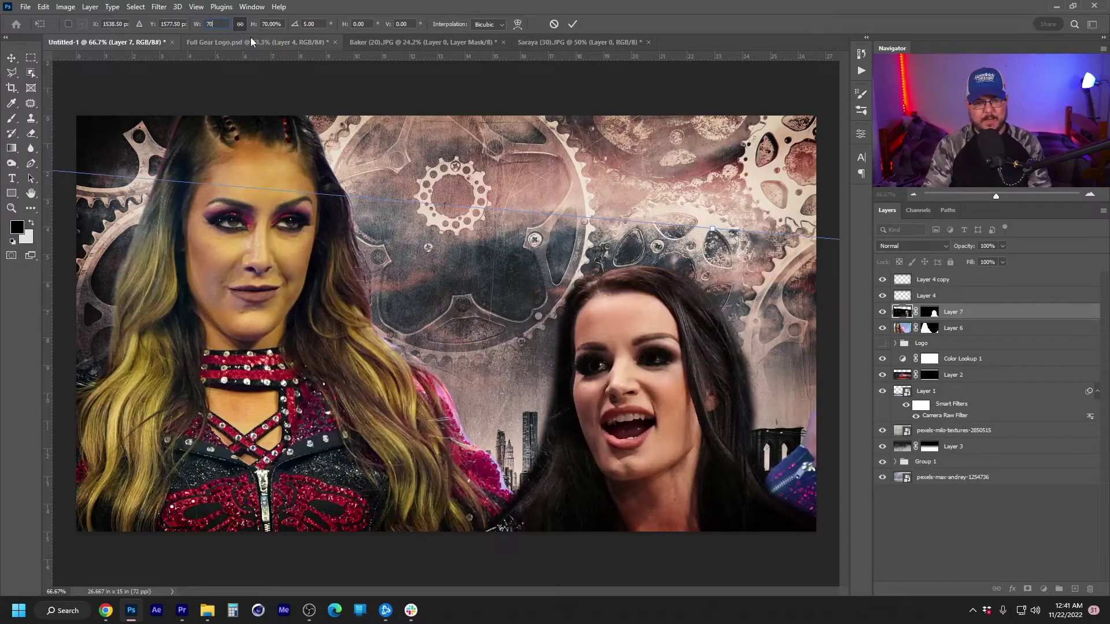
pyautogui.press('Tab')
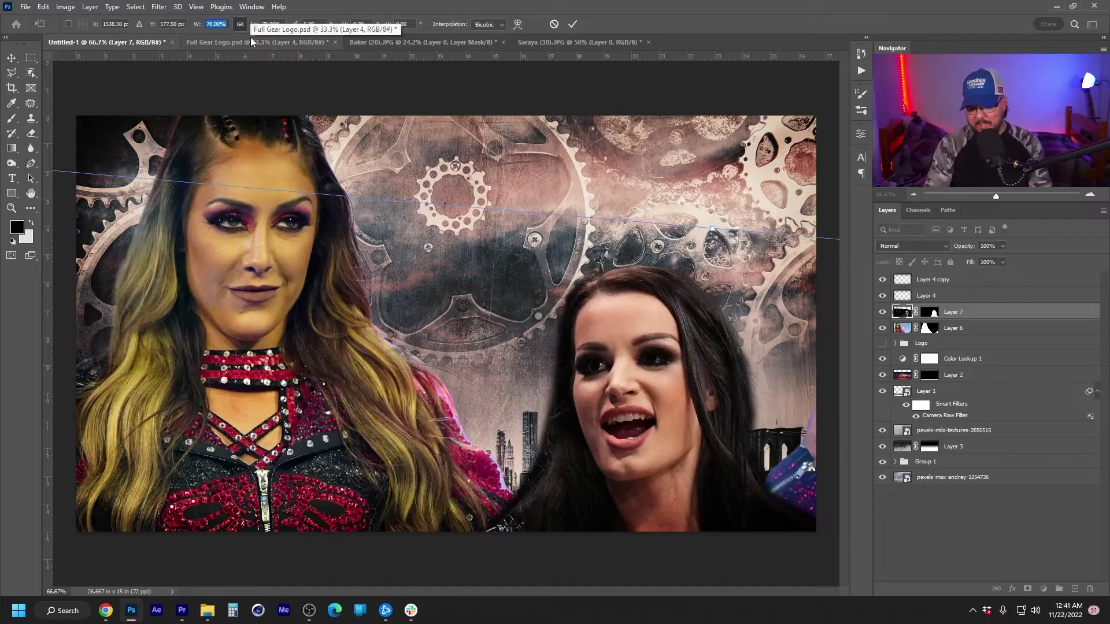
pyautogui.write('80')
pyautogui.press('Return')
pyautogui.moveTo(626, 442); pyautogui.dragTo(653, 354)
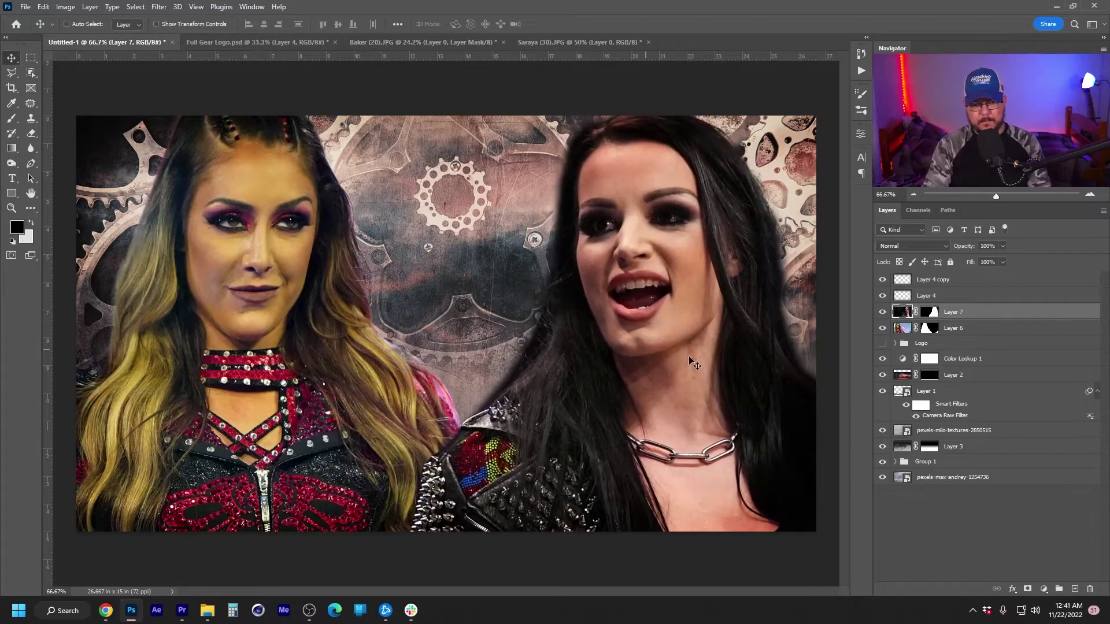
# Resize Layer 7 to 95% width, nudge it up-right, and select it with Layer 6
pyautogui.click(975, 329)
pyautogui.hotkey('ctrl', 't')
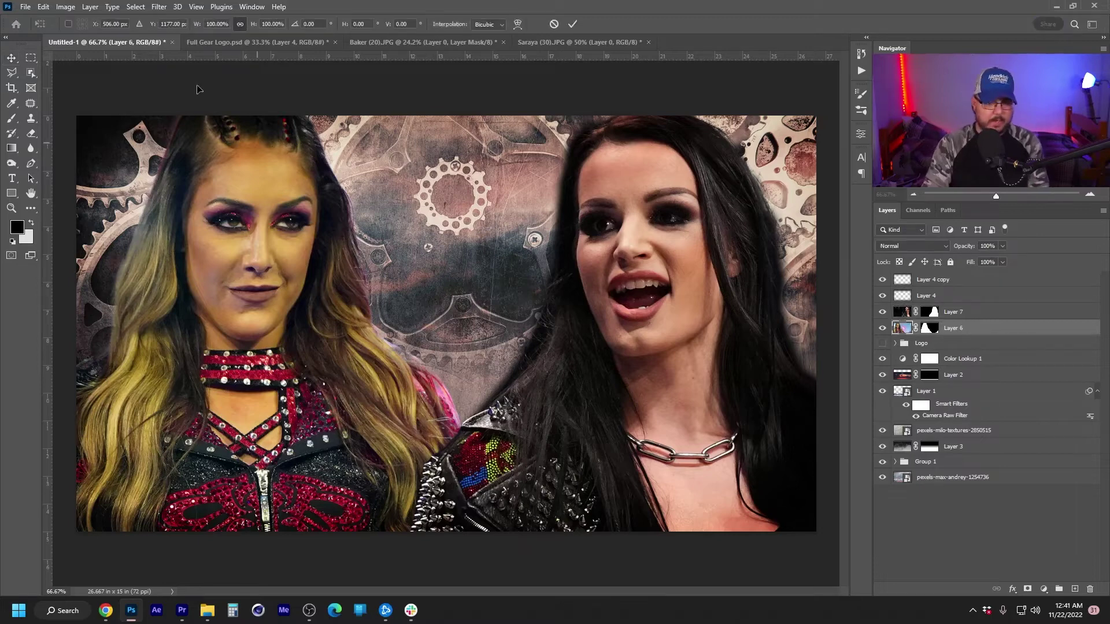
pyautogui.press('Return')
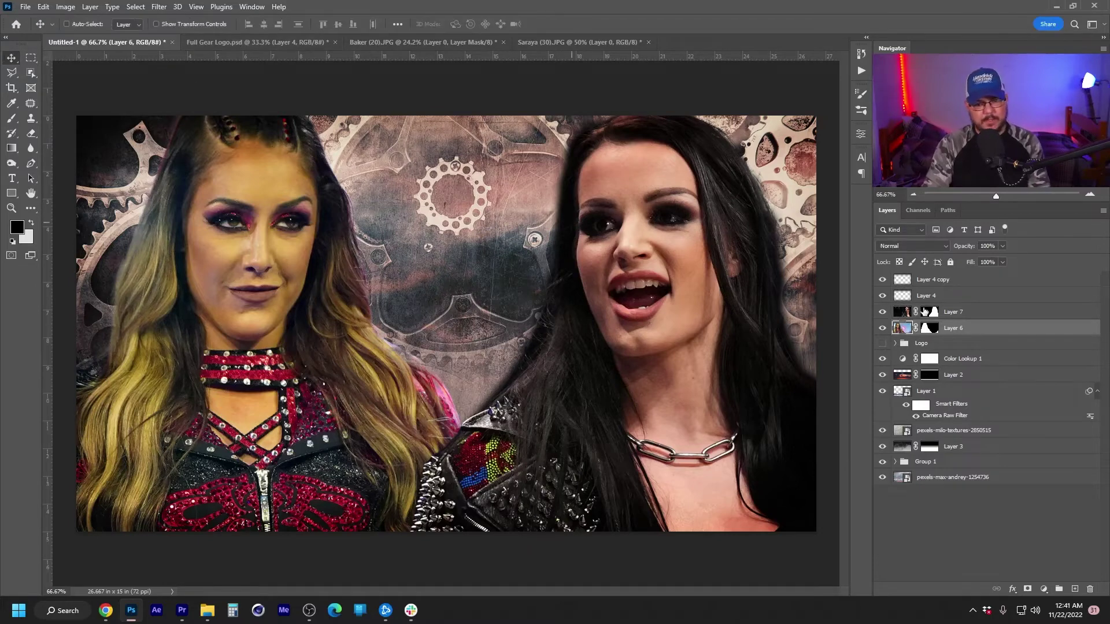
pyautogui.click(1001, 315)
pyautogui.hotkey('ctrl', 't')
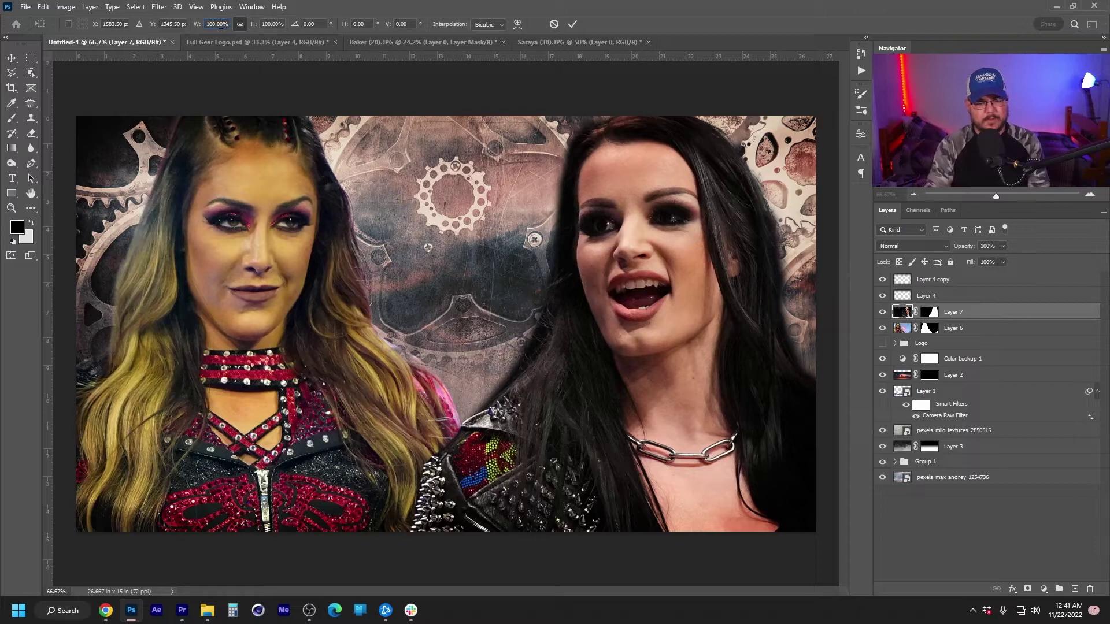
pyautogui.click(220, 24)
pyautogui.write('95')
pyautogui.press('Return')
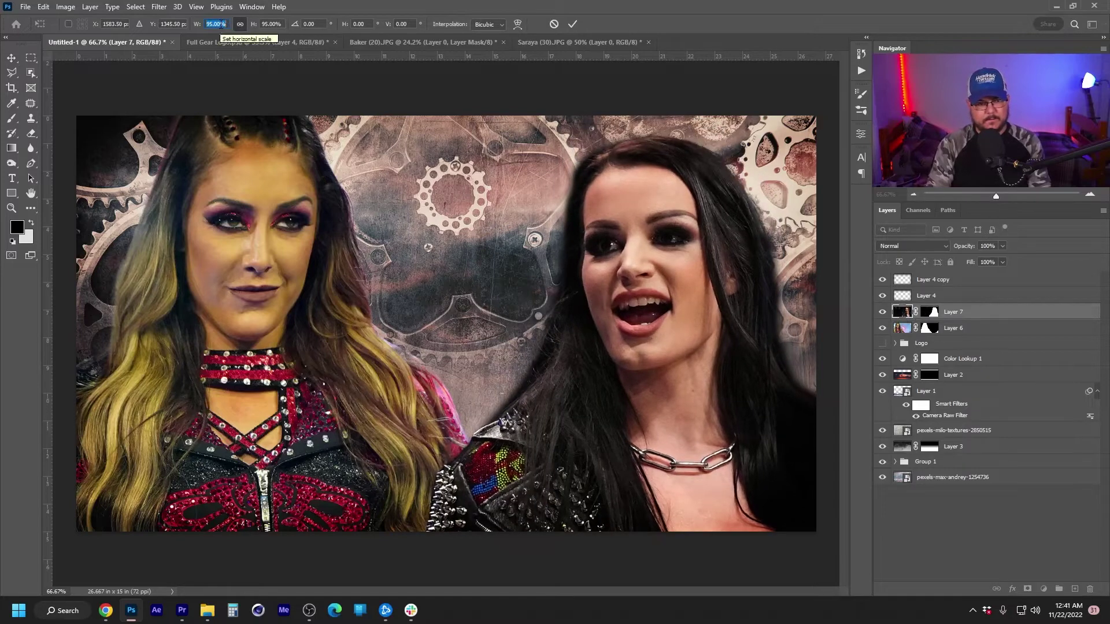
pyautogui.press('Return')
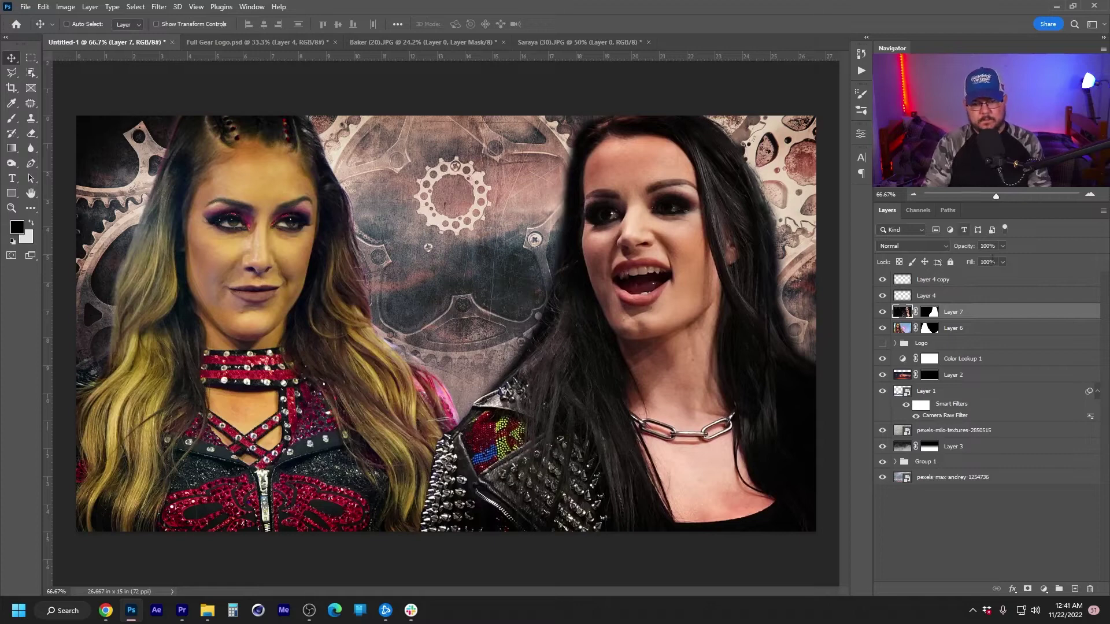
pyautogui.moveTo(640, 238); pyautogui.dragTo(652, 232)
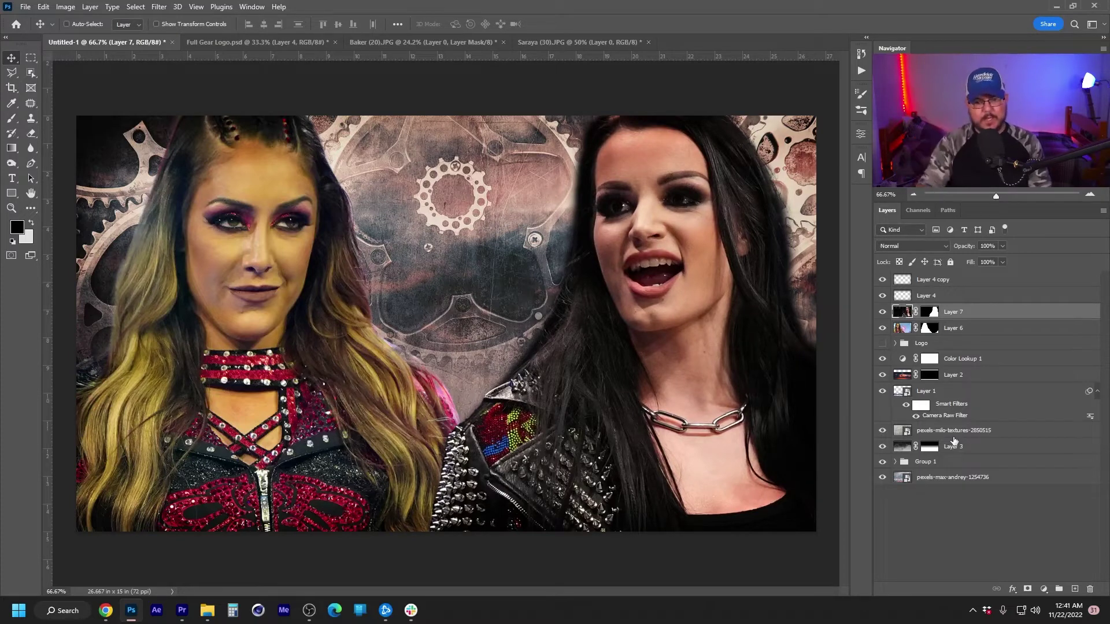
pyautogui.keyDown('shift'); pyautogui.click(979, 331); pyautogui.keyUp('shift')
# Group both wrestlers and mask the group with the inverted Layer 1 skyline outline
pyautogui.hotkey('ctrl', 'g')
pyautogui.press('ctrl')
pyautogui.keyDown('ctrl'); pyautogui.click(900, 375); pyautogui.keyUp('ctrl')
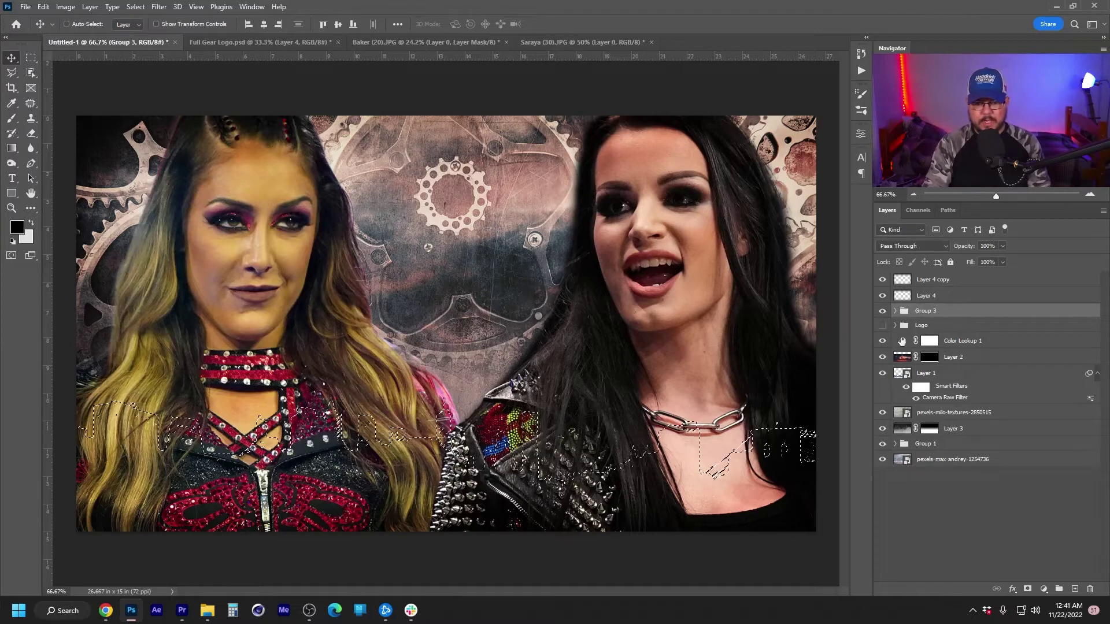
pyautogui.click(1027, 588)
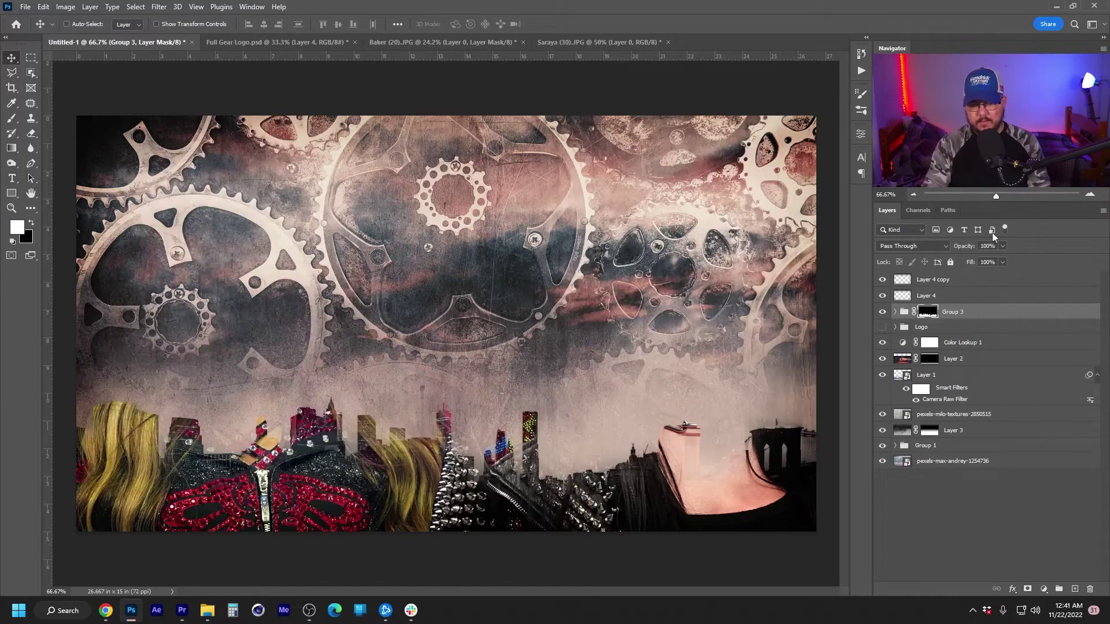
pyautogui.hotkey('ctrl', 'i')
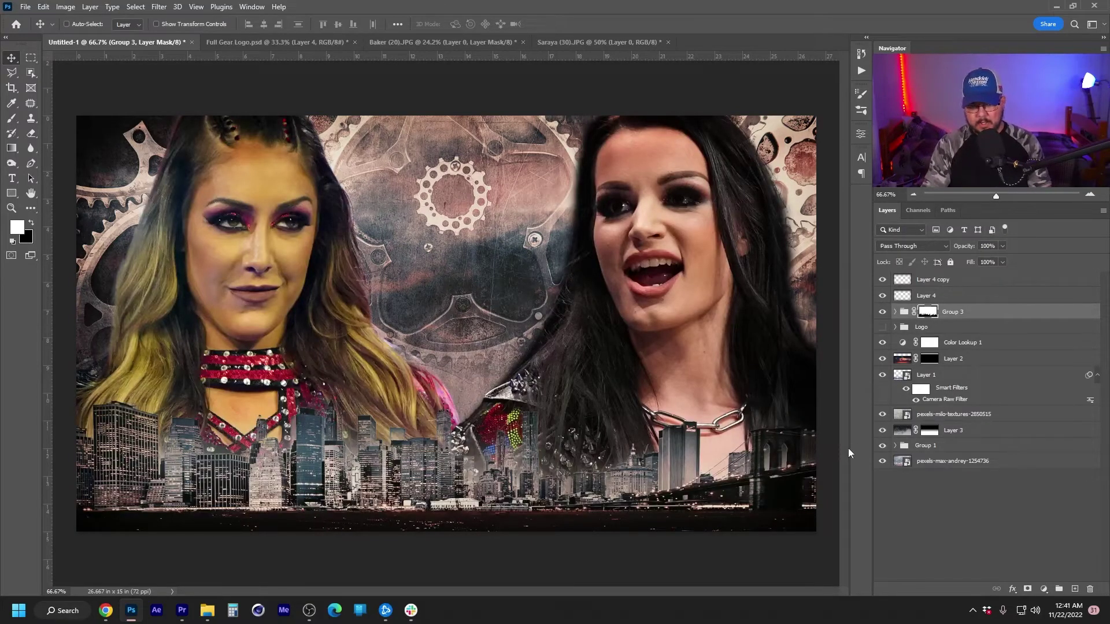
# Duplicate Color Lookup 1, move the copy above Group 3, and clip it to the group
pyautogui.click(957, 347)
pyautogui.hotkey('ctrl', 'j')
pyautogui.moveTo(961, 345); pyautogui.dragTo(977, 304)
pyautogui.keyDown('alt'); pyautogui.click(984, 328); pyautogui.keyUp('alt')
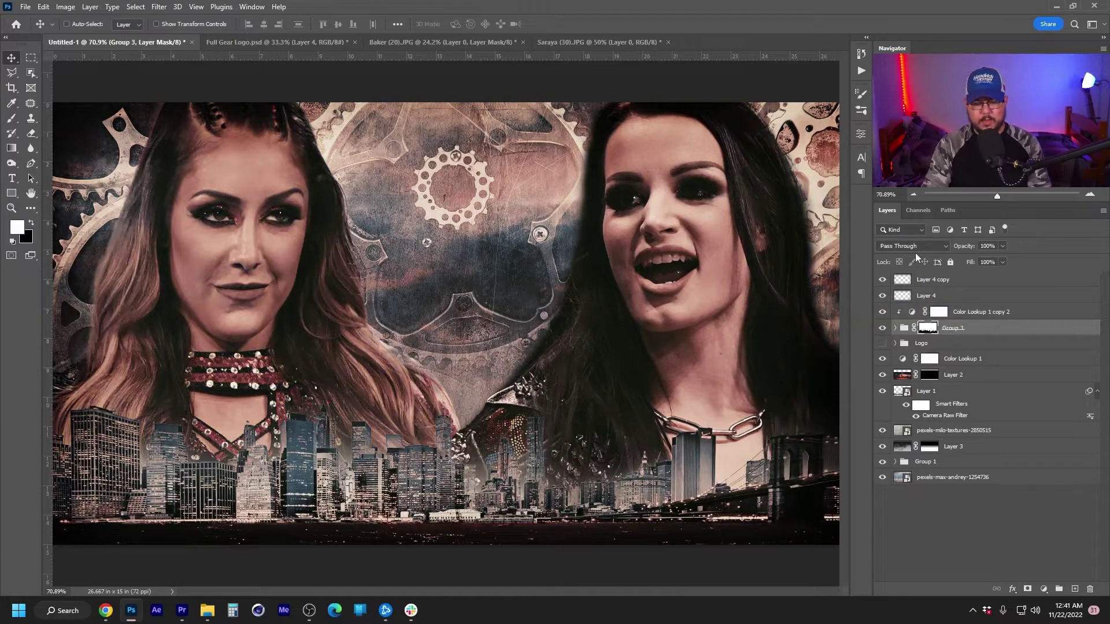
# Set Color Lookup 1 copy 2 to 75% opacity, leaving the wrestler group's opacity unchanged
pyautogui.click(996, 246)
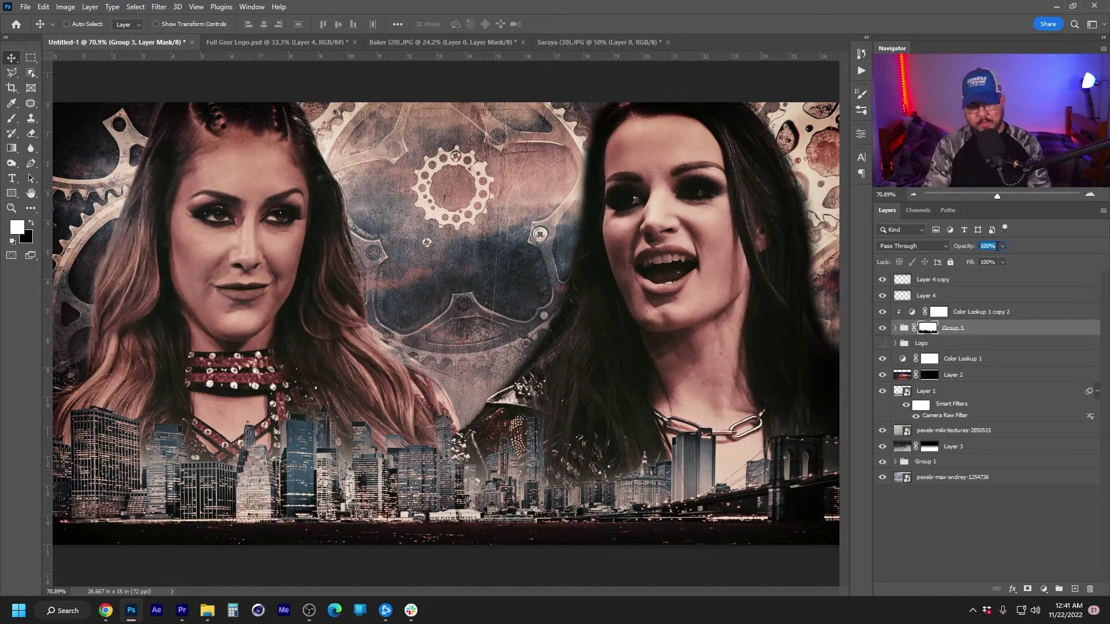
pyautogui.write('60')
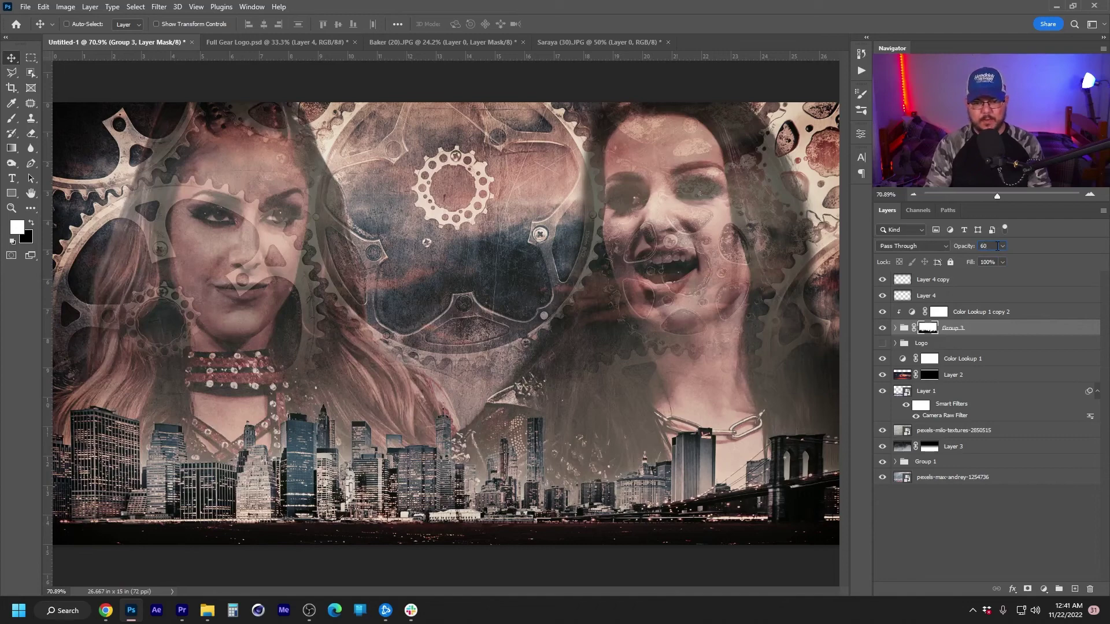
pyautogui.press('Escape')
pyautogui.click(986, 315)
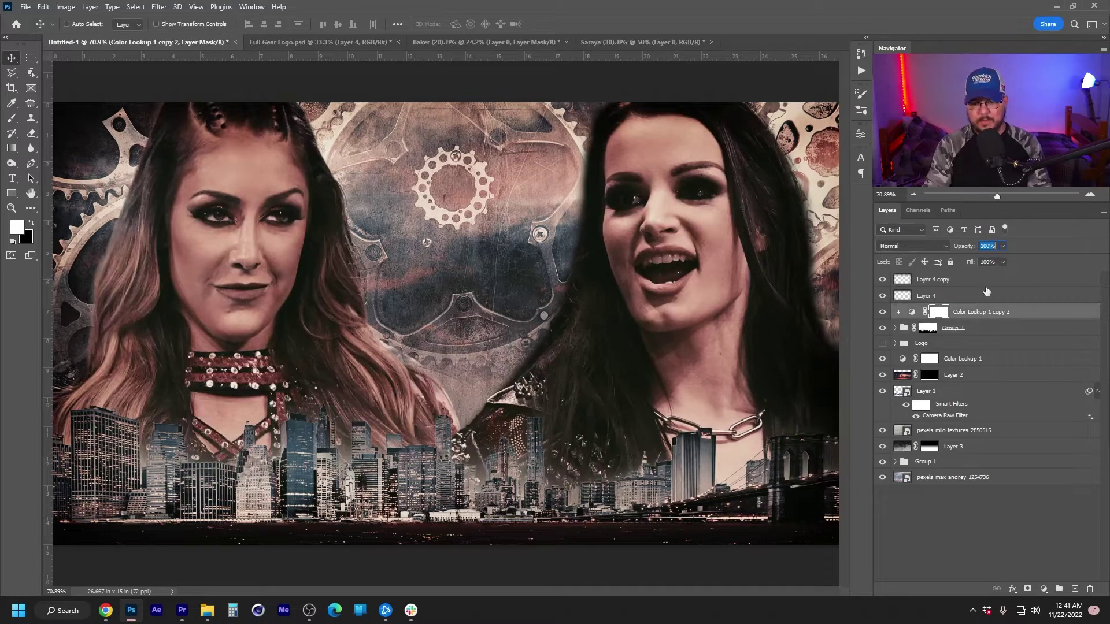
pyautogui.write('60')
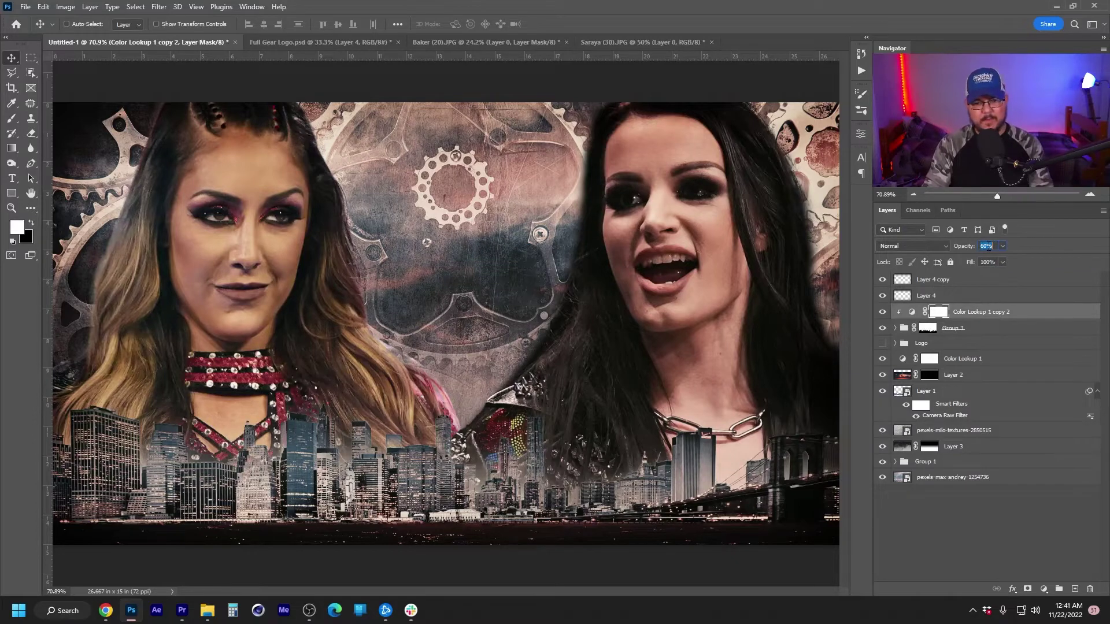
pyautogui.write('75')
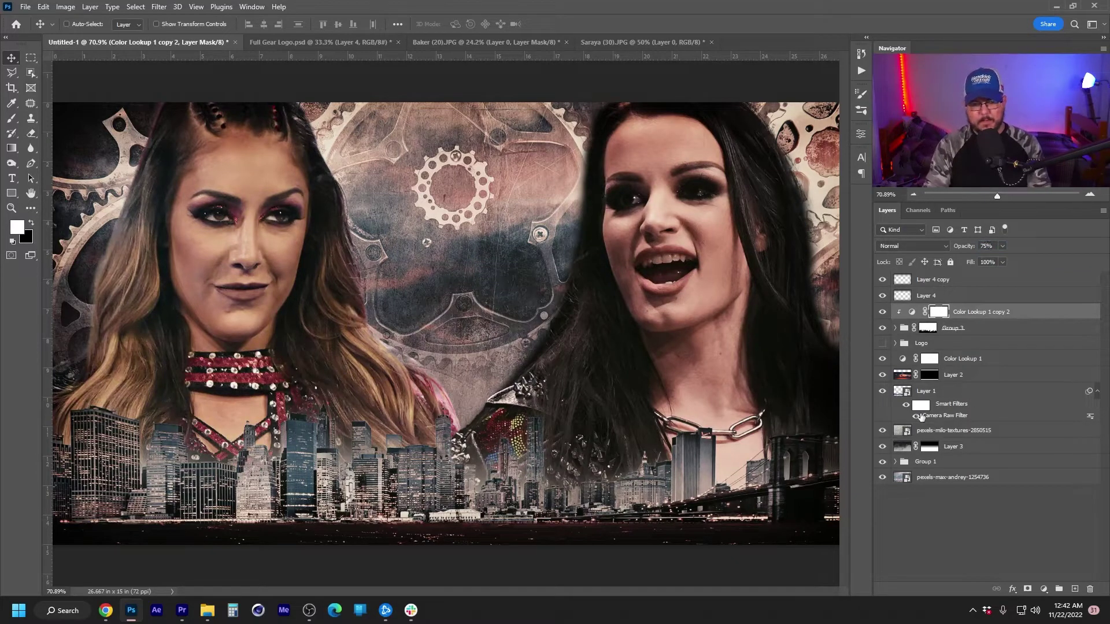
pyautogui.click(941, 440)
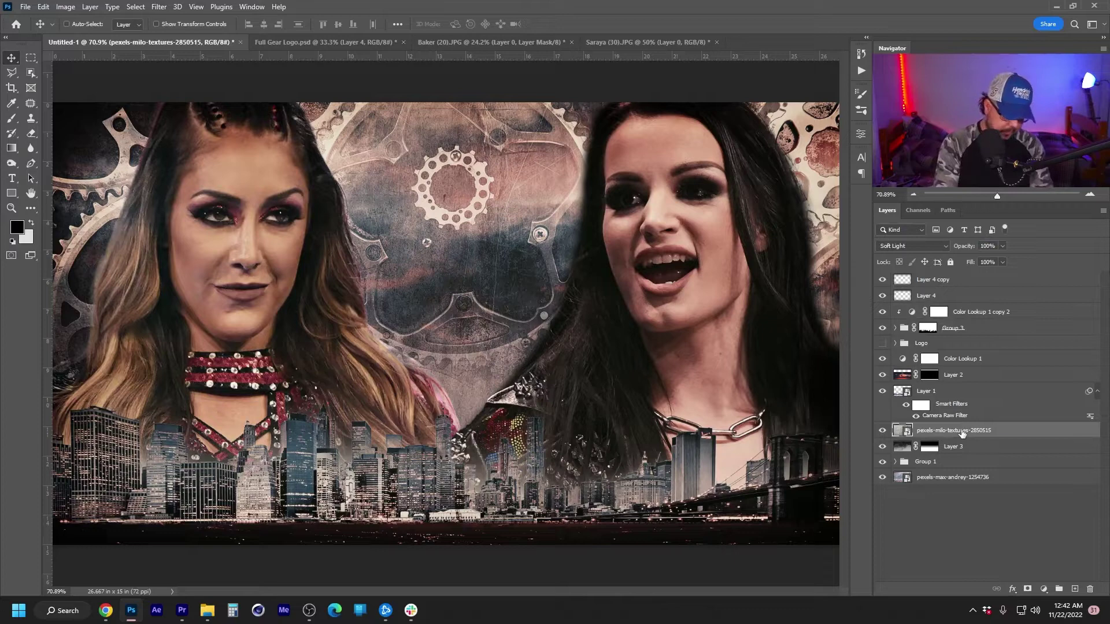
# Duplicate the texture layer, clip it, rotate it 90° and position it over the poster
pyautogui.hotkey('ctrl', 'j')
pyautogui.moveTo(962, 433); pyautogui.dragTo(978, 325)
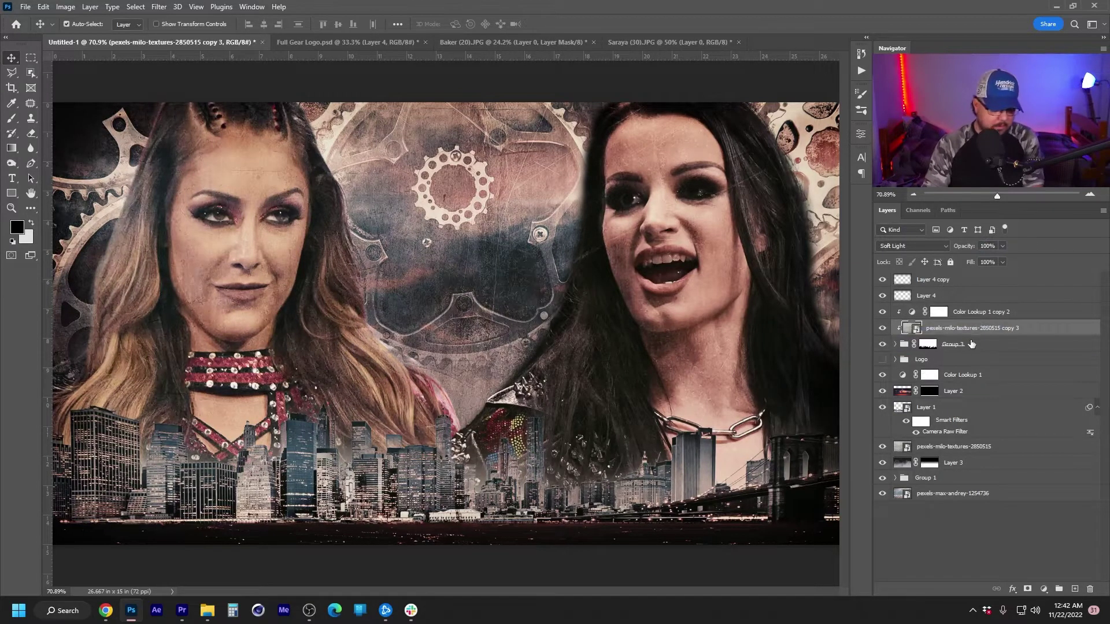
pyautogui.hotkey('ctrl', 't')
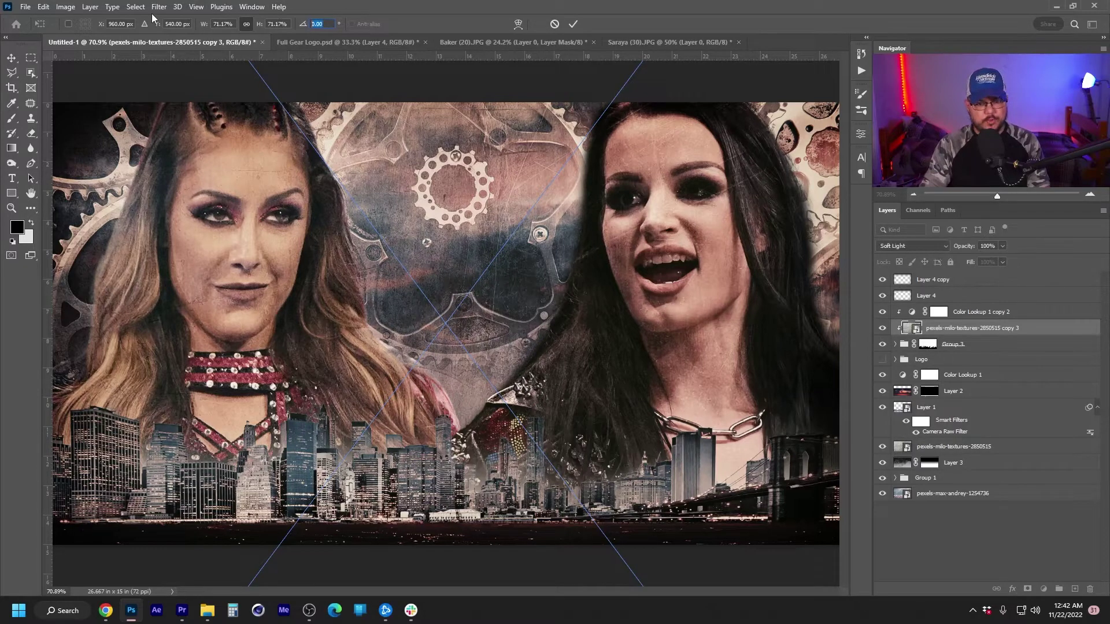
pyautogui.write('90')
pyautogui.moveTo(456, 458); pyautogui.dragTo(457, 386)
pyautogui.press('Return')
pyautogui.moveTo(476, 285); pyautogui.dragTo(480, 322)
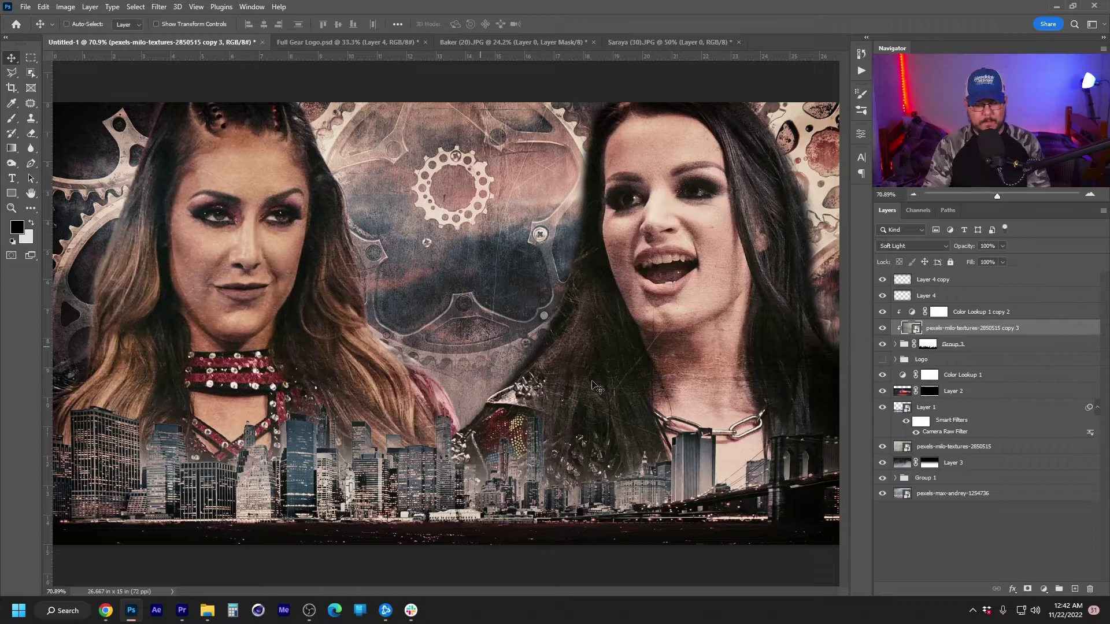
# Duplicate Layer 3 as Layer 3 copy 2, raise it in the stack and shift the skyline down
pyautogui.click(951, 466)
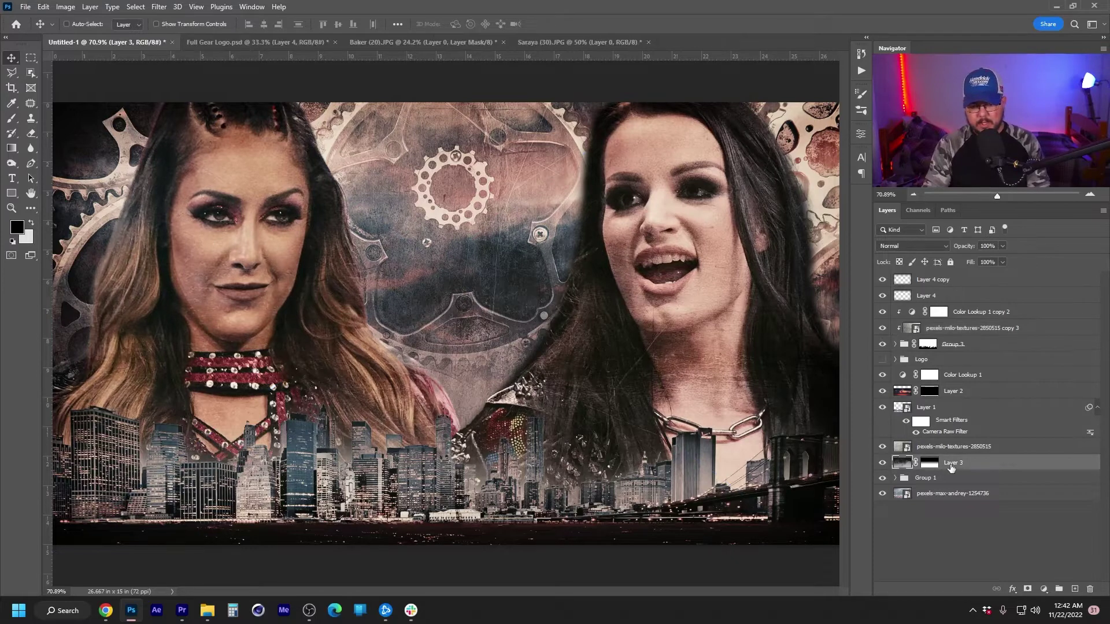
pyautogui.hotkey('ctrl', 'j')
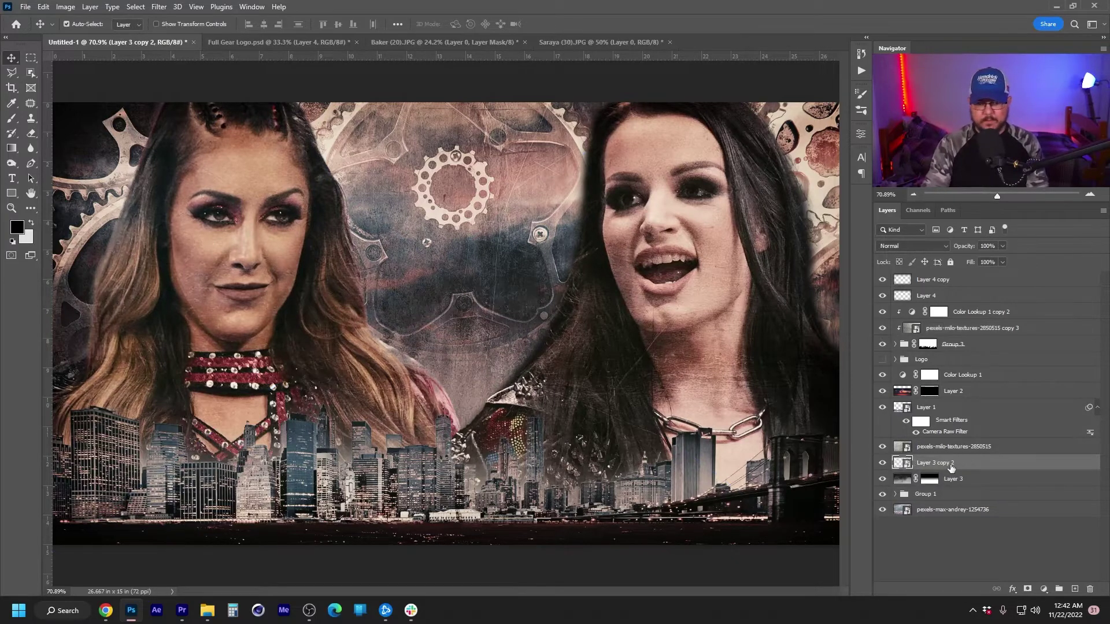
pyautogui.moveTo(967, 467); pyautogui.dragTo(963, 345)
pyautogui.moveTo(477, 322); pyautogui.dragTo(474, 383)
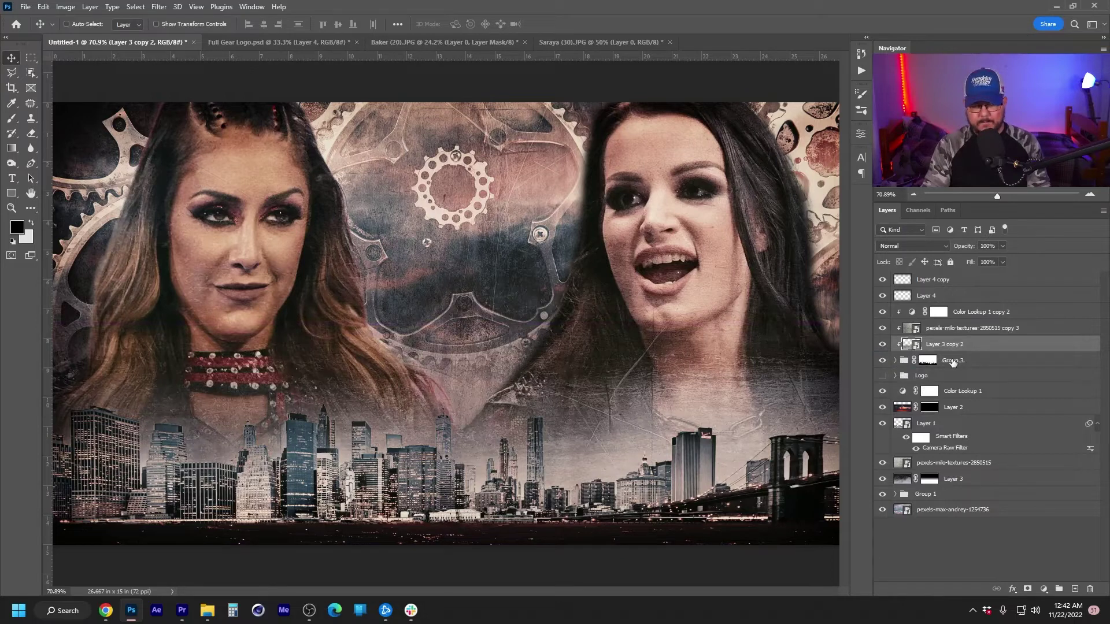
# In Group 3, paint black on Layer 6's mask to hide the left wrestler's hair over the gear rim
pyautogui.click(969, 318)
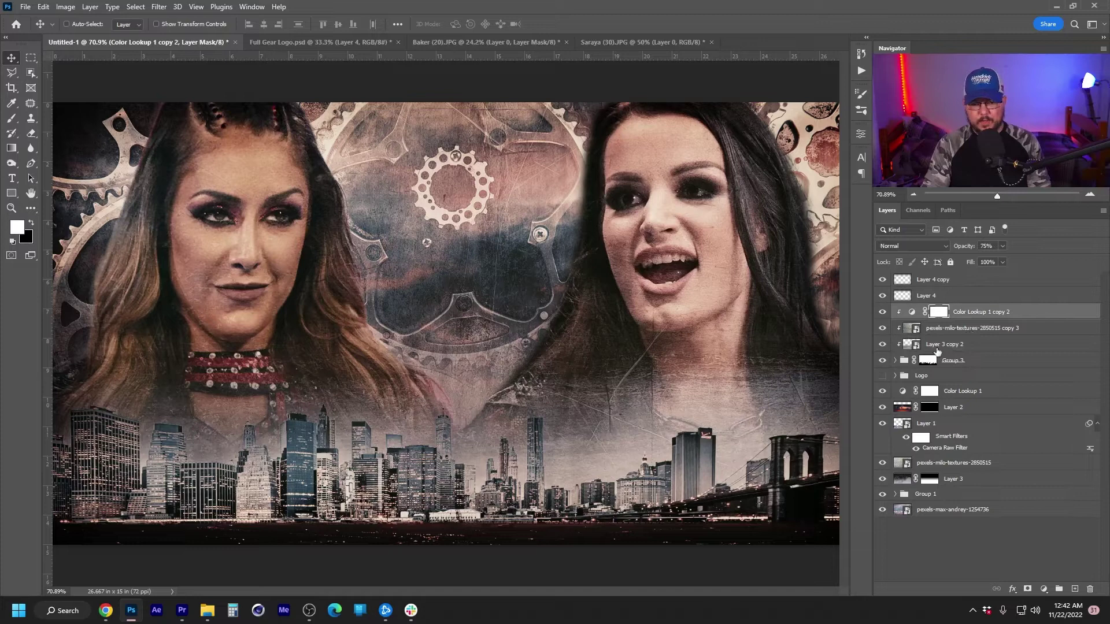
pyautogui.click(894, 361)
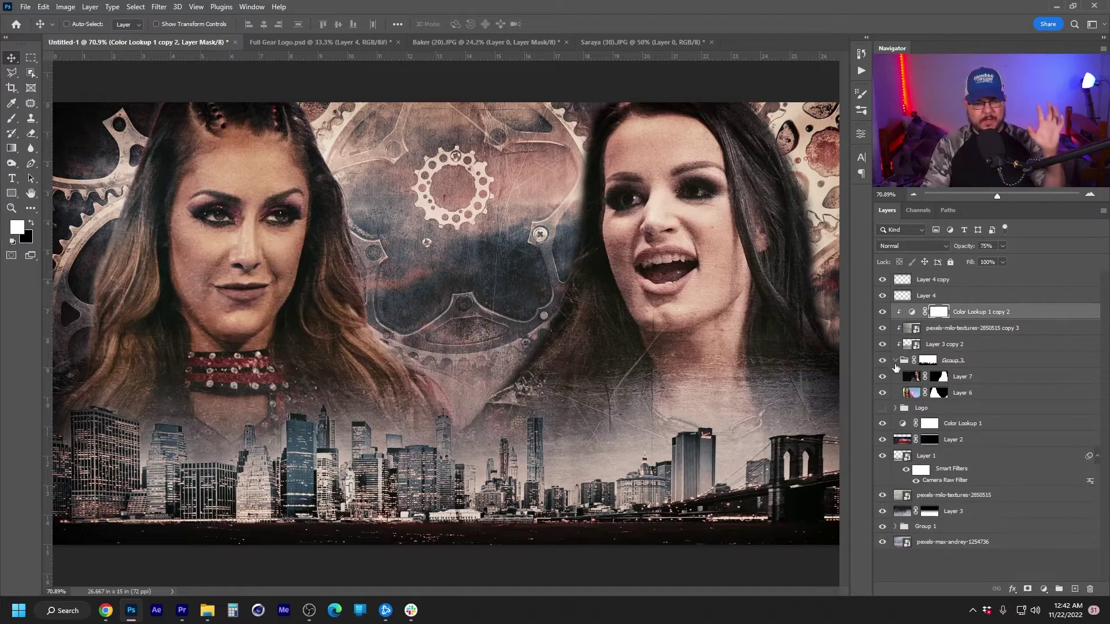
pyautogui.click(939, 394)
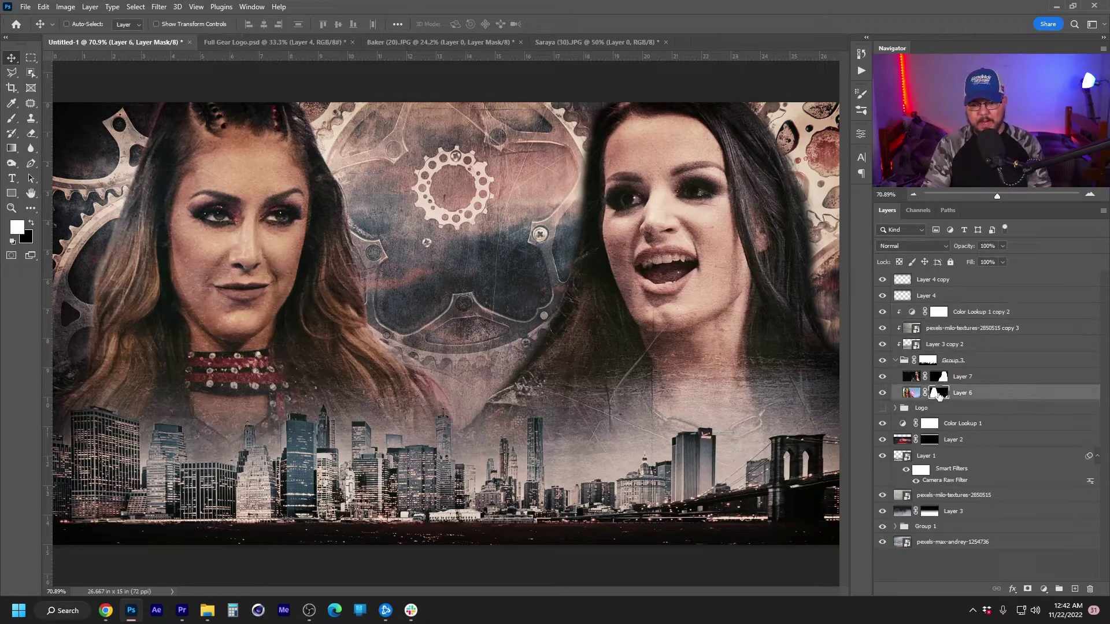
pyautogui.click(943, 378)
pyautogui.click(939, 393)
pyautogui.scroll(5, 258, 324)
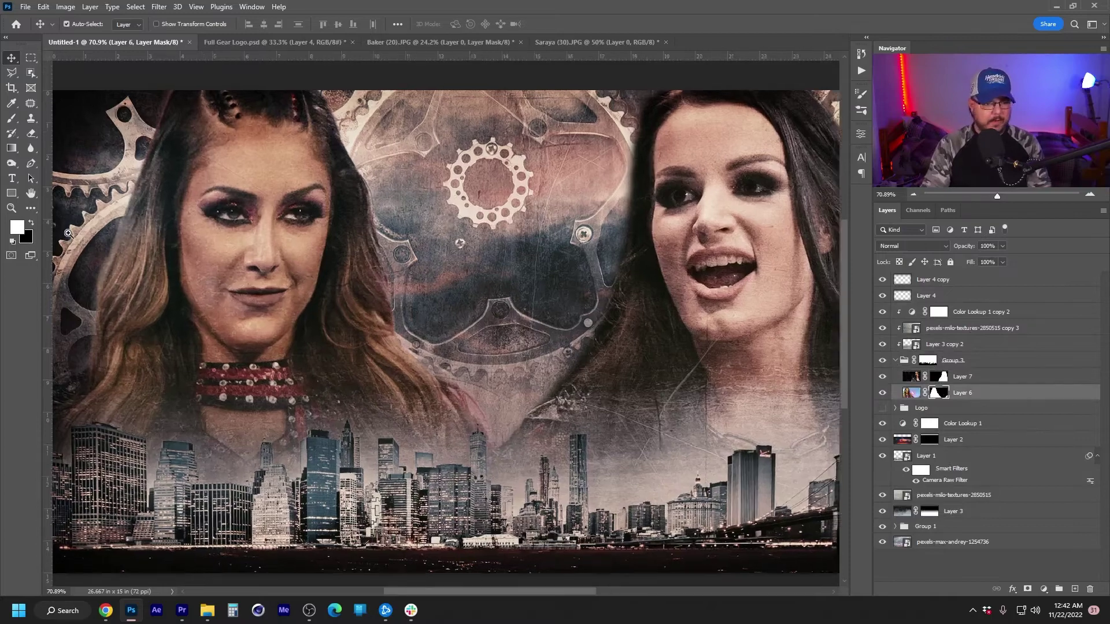
pyautogui.scroll(-3, 259, 324)
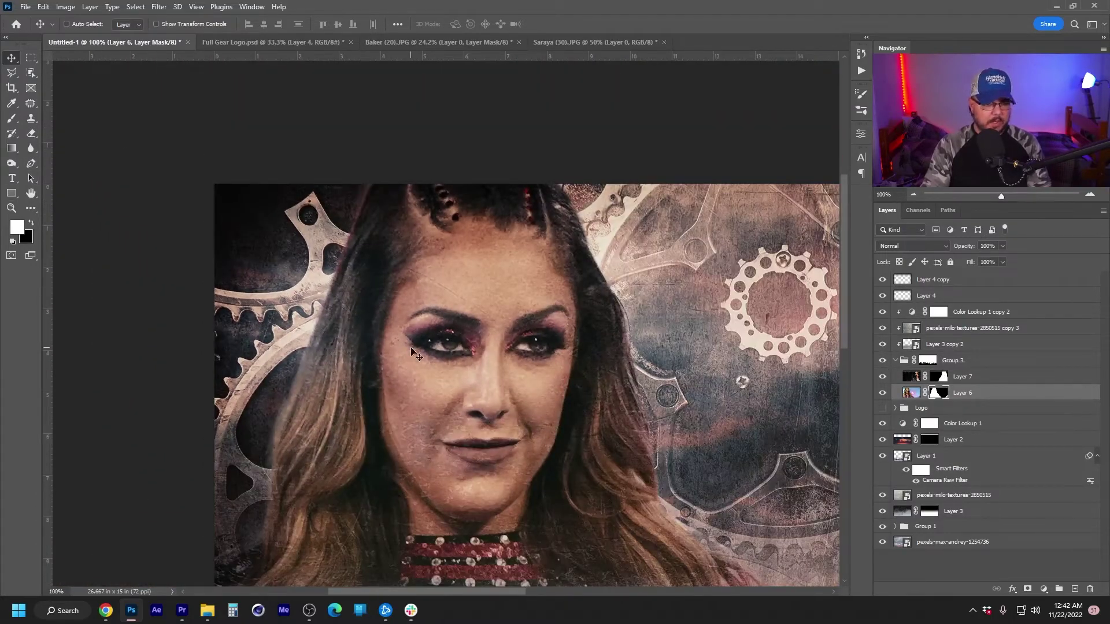
pyautogui.press('b')
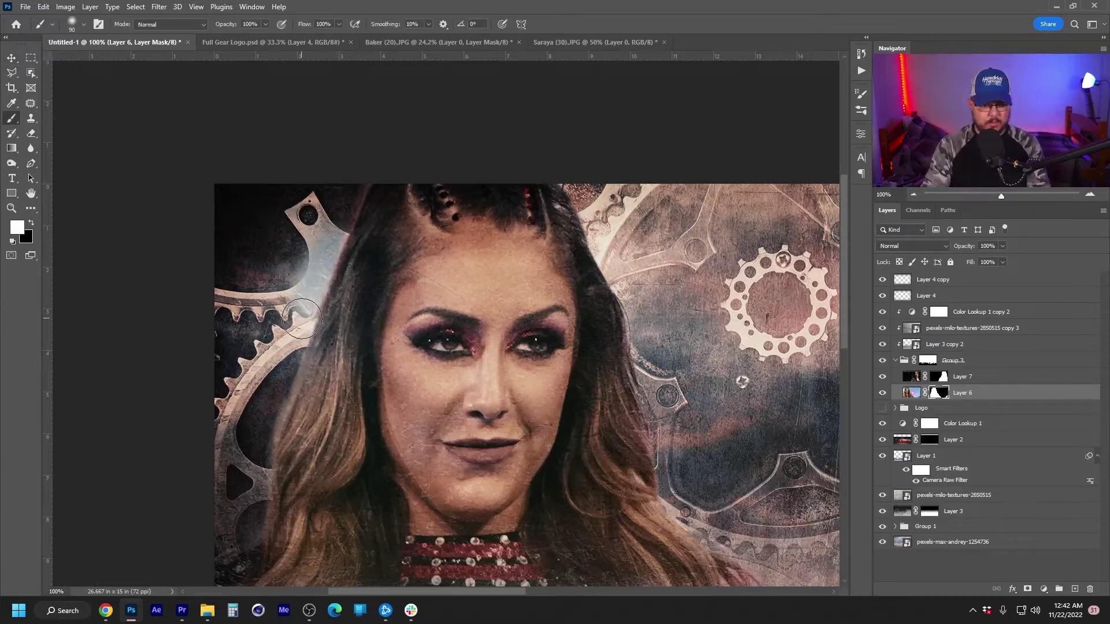
pyautogui.press('x')
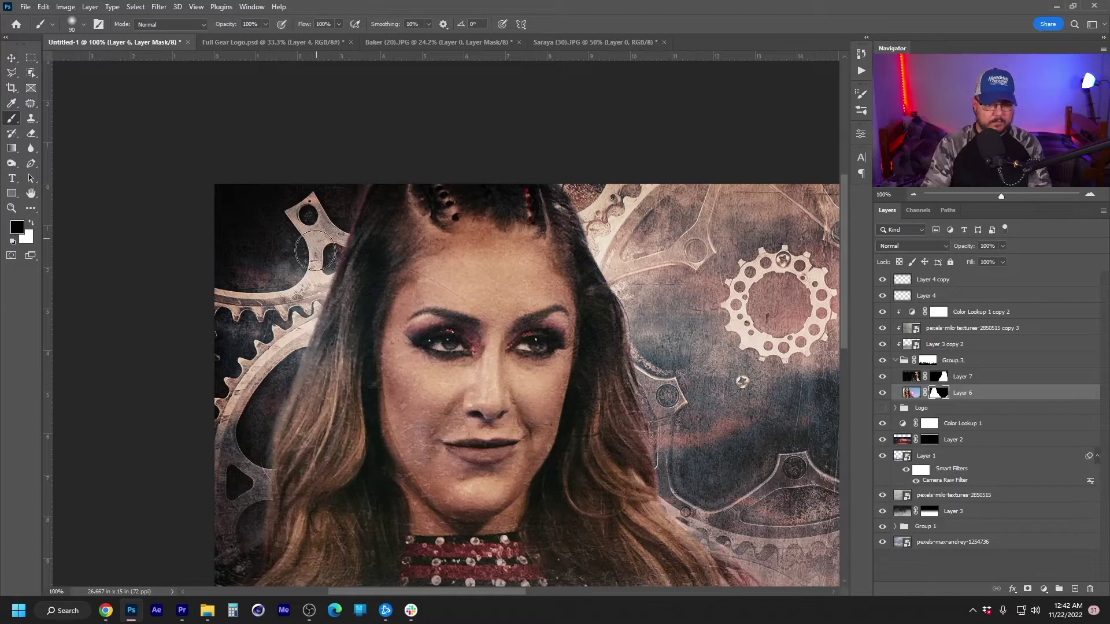
pyautogui.moveTo(324, 200)
pyautogui.mouseDown()
pyautogui.moveTo(304, 292)
pyautogui.moveTo(257, 388)
pyautogui.moveTo(260, 373)
pyautogui.moveTo(255, 416)
pyautogui.moveTo(289, 298)
pyautogui.moveTo(317, 256)
pyautogui.moveTo(244, 451)
pyautogui.moveTo(237, 552)
pyautogui.mouseUp()
pyautogui.moveTo(739, 378); pyautogui.dragTo(546, 248)
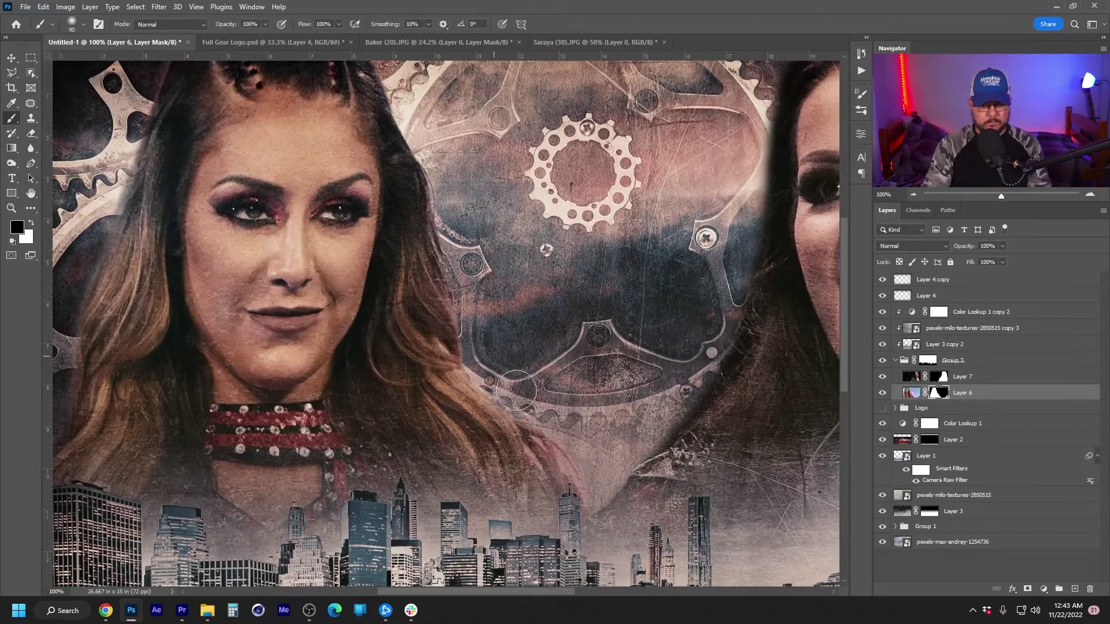
pyautogui.moveTo(678, 386); pyautogui.dragTo(602, 393)
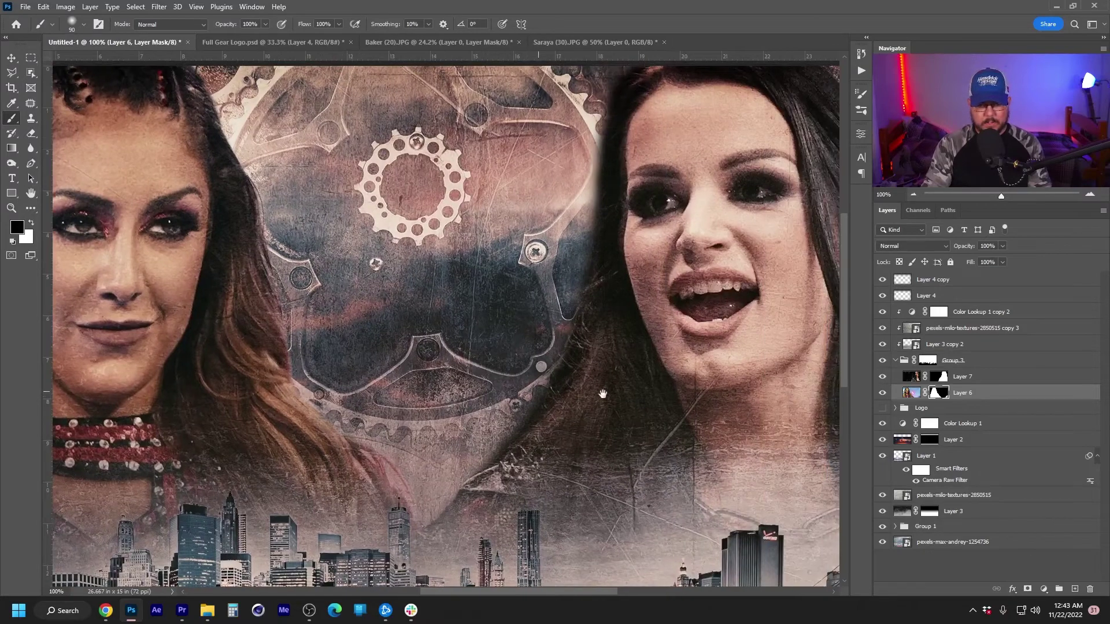
# Paint black on Layer 7's mask to clear hair from the gear's upper and right rim
pyautogui.click(942, 376)
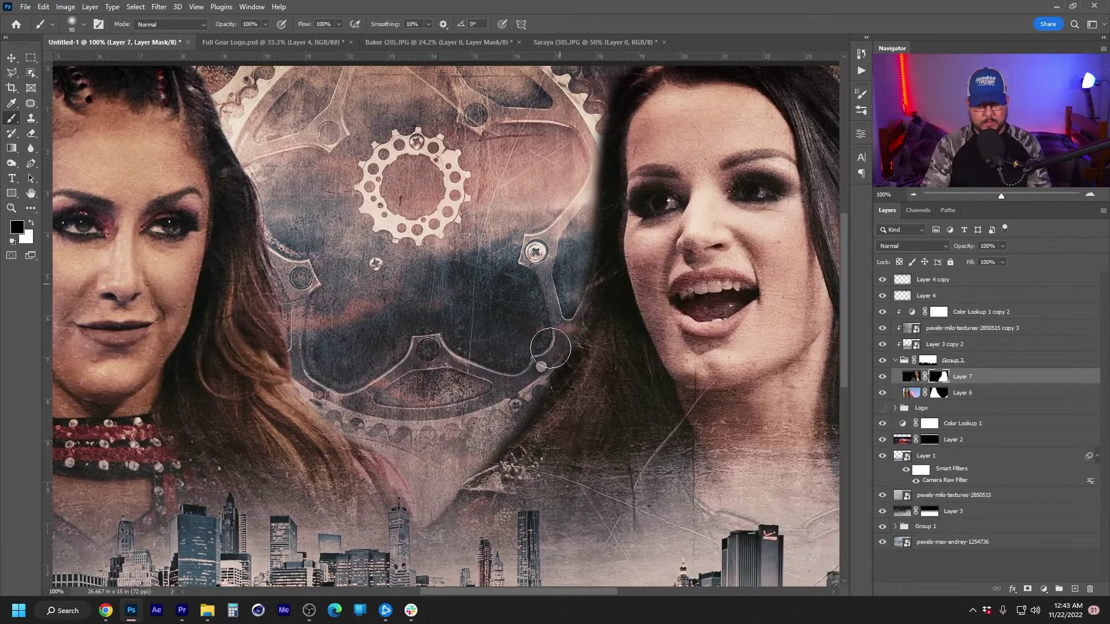
pyautogui.moveTo(543, 363)
pyautogui.mouseDown()
pyautogui.moveTo(576, 312)
pyautogui.moveTo(515, 411)
pyautogui.mouseUp()
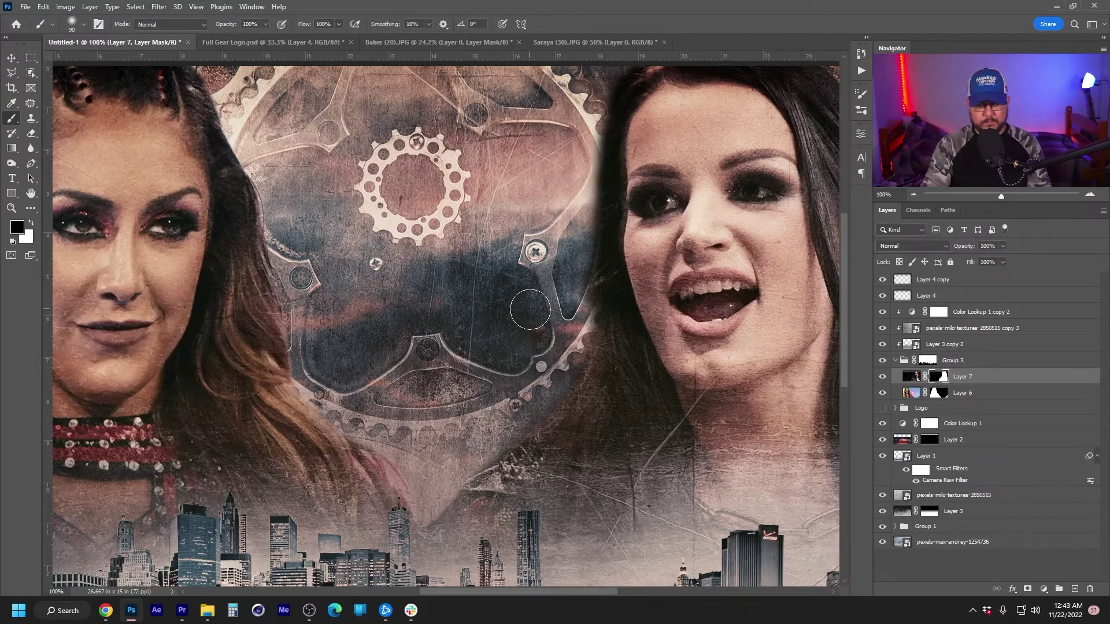
pyautogui.moveTo(514, 200); pyautogui.dragTo(408, 296)
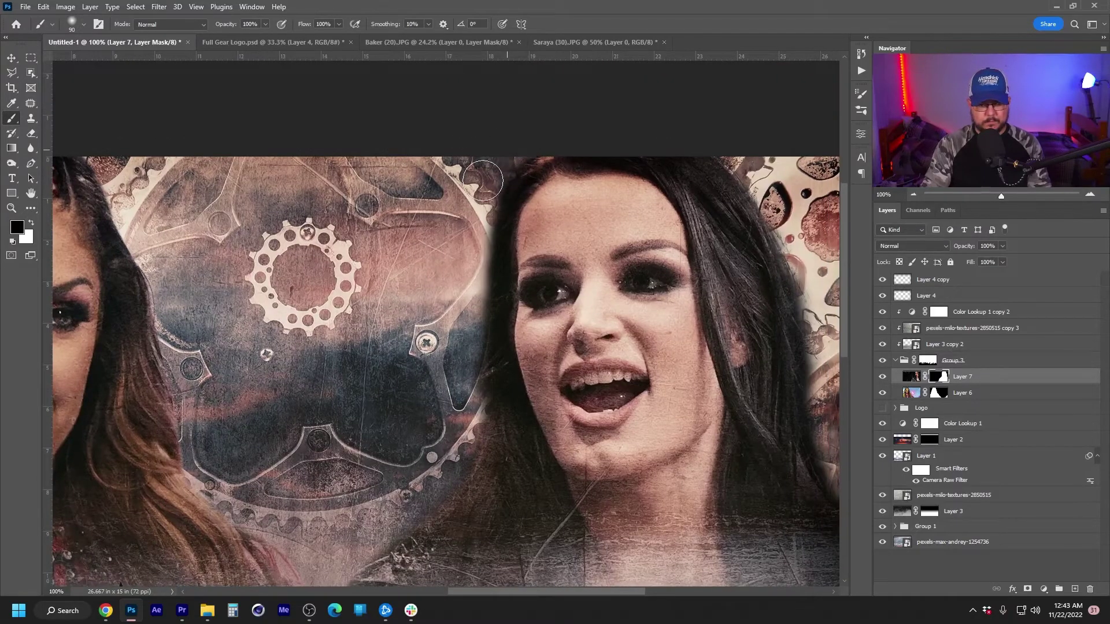
pyautogui.moveTo(524, 140)
pyautogui.mouseDown()
pyautogui.moveTo(482, 193)
pyautogui.moveTo(462, 253)
pyautogui.moveTo(487, 185)
pyautogui.moveTo(462, 314)
pyautogui.moveTo(488, 168)
pyautogui.mouseUp()
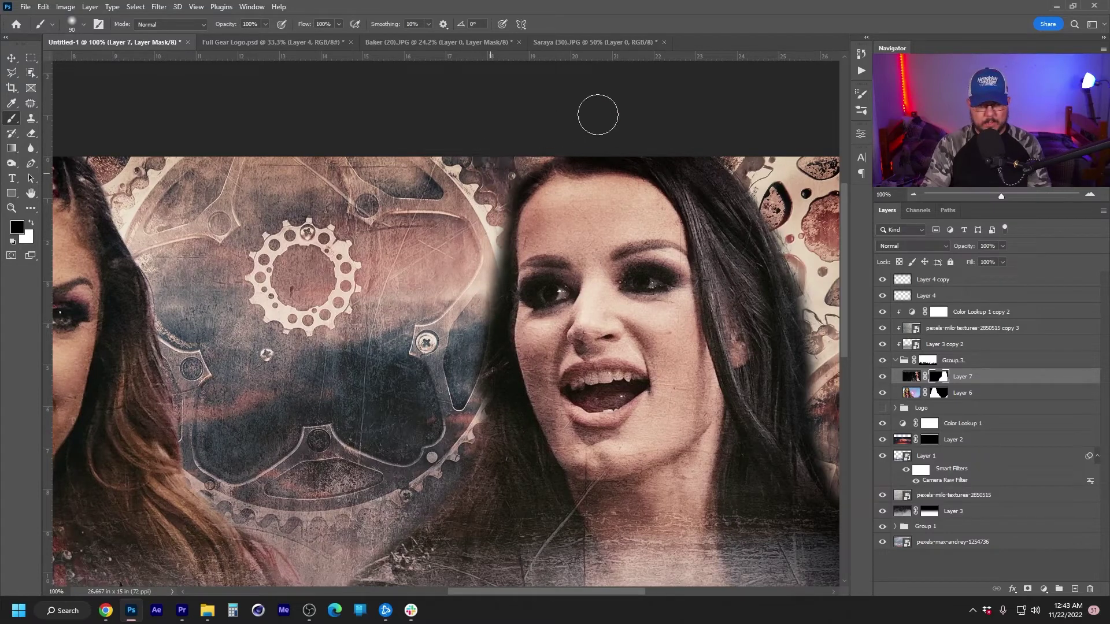
pyautogui.moveTo(470, 232)
pyautogui.mouseDown()
pyautogui.moveTo(498, 269)
pyautogui.moveTo(463, 380)
pyautogui.moveTo(496, 280)
pyautogui.moveTo(471, 427)
pyautogui.mouseUp()
pyautogui.moveTo(471, 336); pyautogui.dragTo(474, 406)
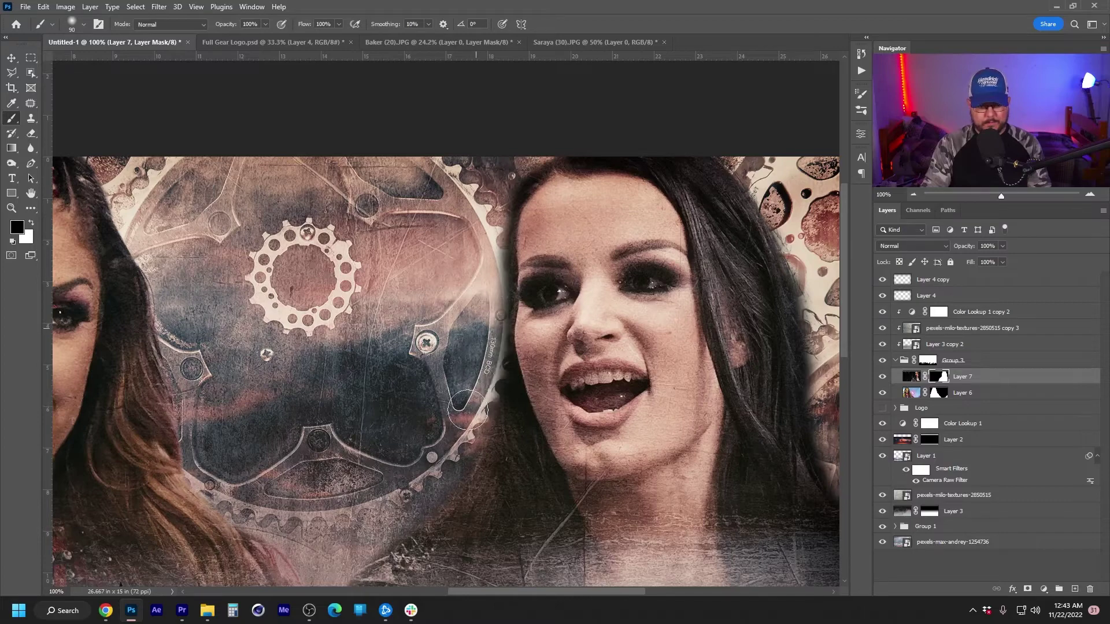
# Zoom out to review the whole poster and switch to the Full Gear Logo document
pyautogui.keyDown('alt'); pyautogui.click(454, 416); pyautogui.keyUp('alt')
pyautogui.keyDown('alt'); pyautogui.click(454, 416); pyautogui.keyUp('alt')
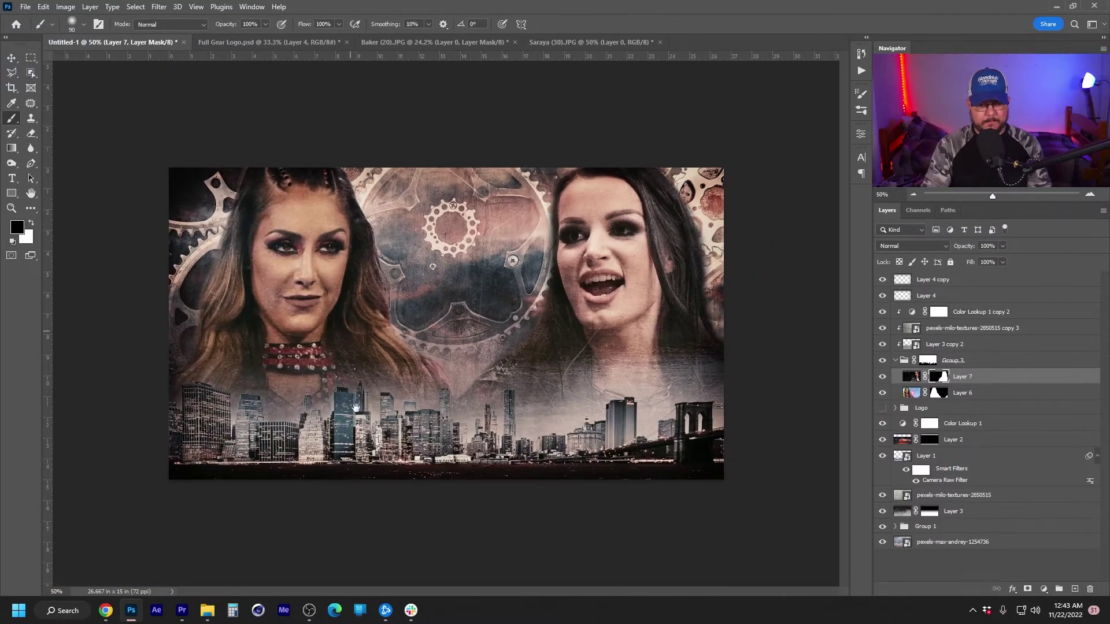
pyautogui.keyDown('ctrl'); pyautogui.click(406, 311); pyautogui.keyUp('ctrl')
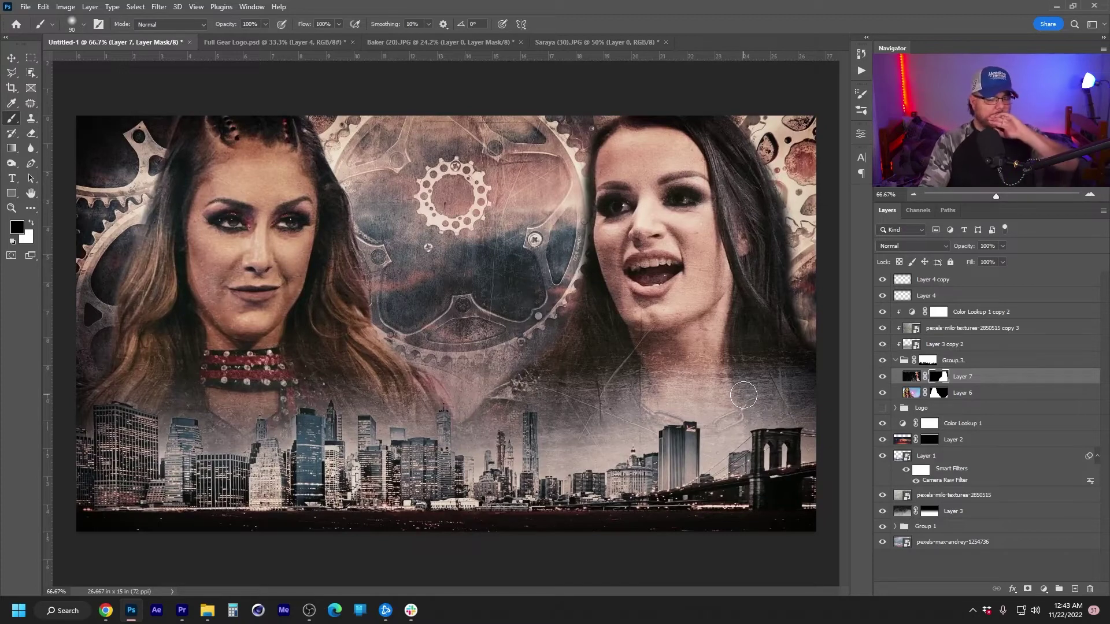
pyautogui.click(293, 41)
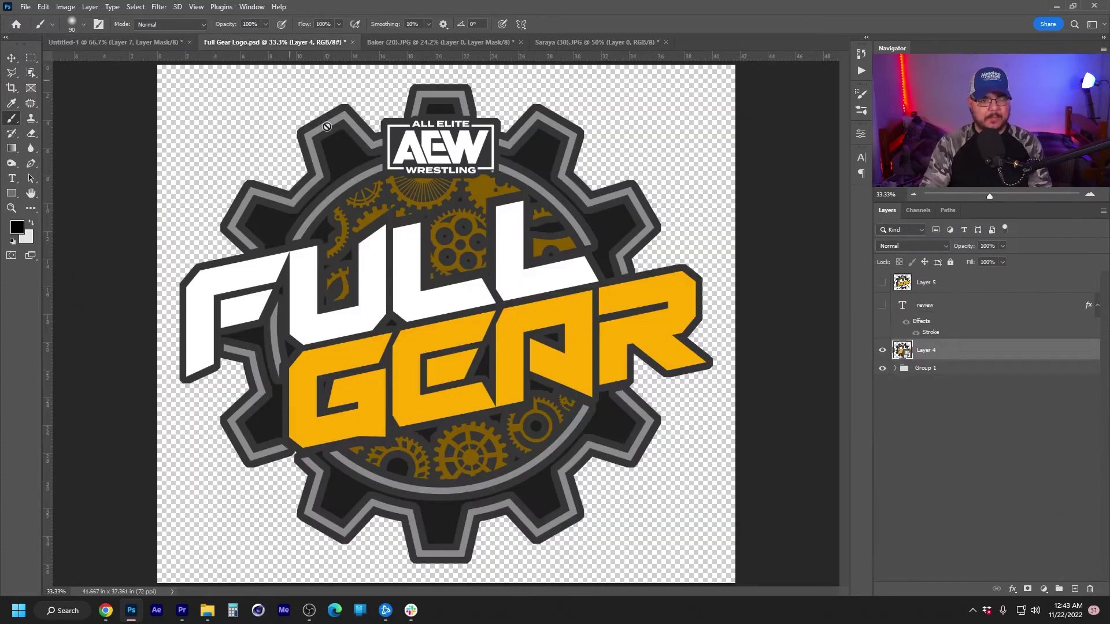
# Bring the hidden REVIEW text onto the poster and shrink it over the left wrestler's face
pyautogui.click(883, 312)
pyautogui.click(950, 310)
pyautogui.press('v')
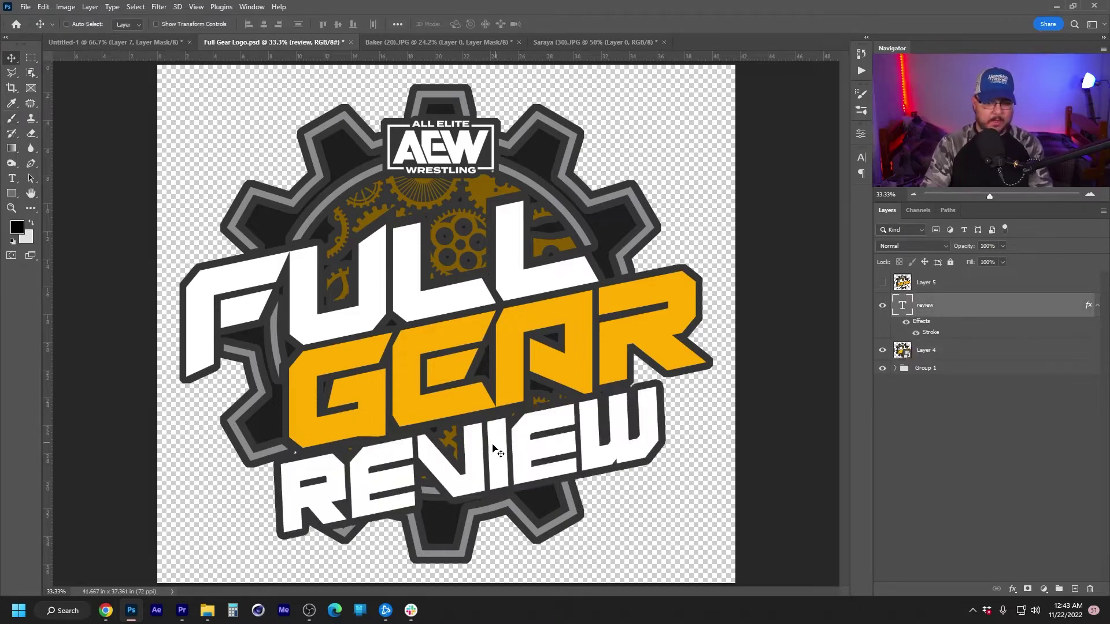
pyautogui.moveTo(508, 448)
pyautogui.mouseDown()
pyautogui.moveTo(163, 39)
pyautogui.moveTo(421, 320)
pyautogui.mouseUp()
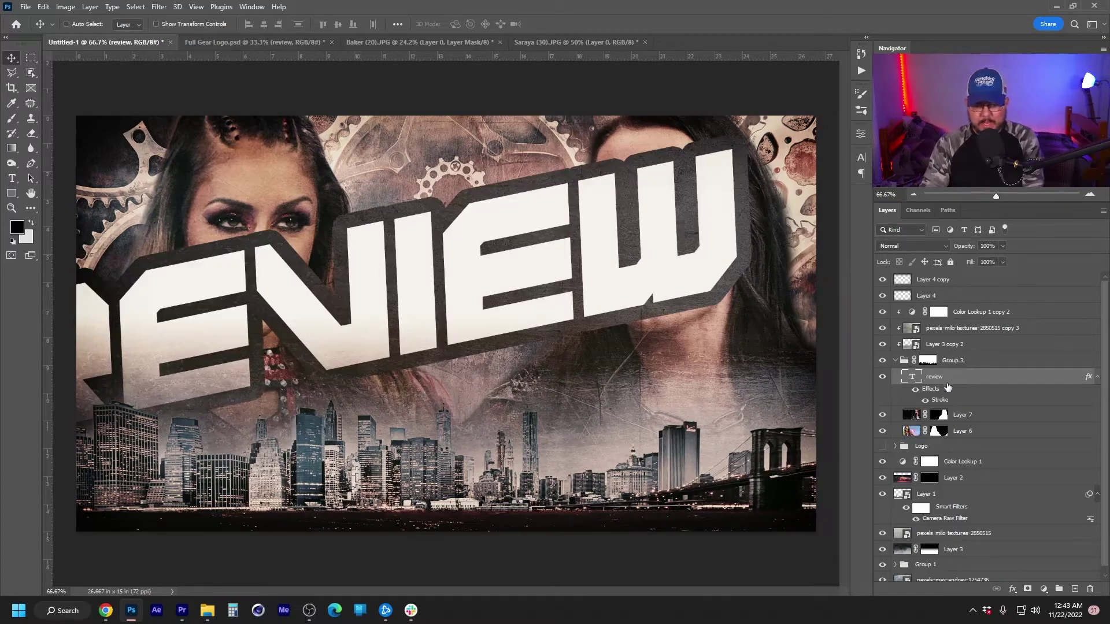
pyautogui.hotkey('ctrl', 't')
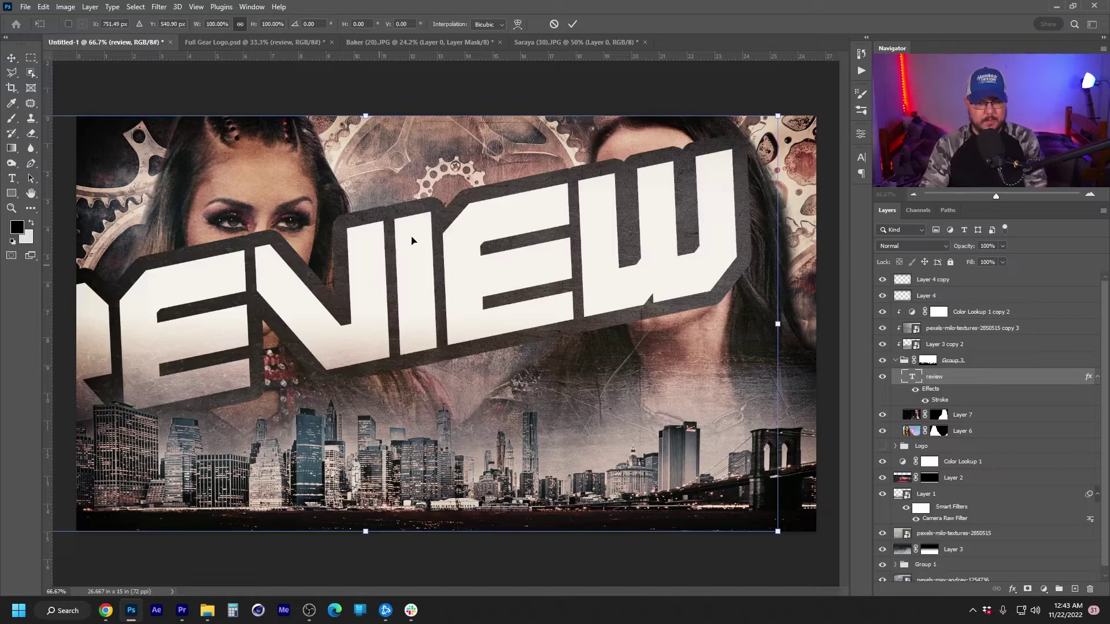
pyautogui.moveTo(367, 116); pyautogui.dragTo(365, 406)
pyautogui.moveTo(378, 480); pyautogui.dragTo(313, 360)
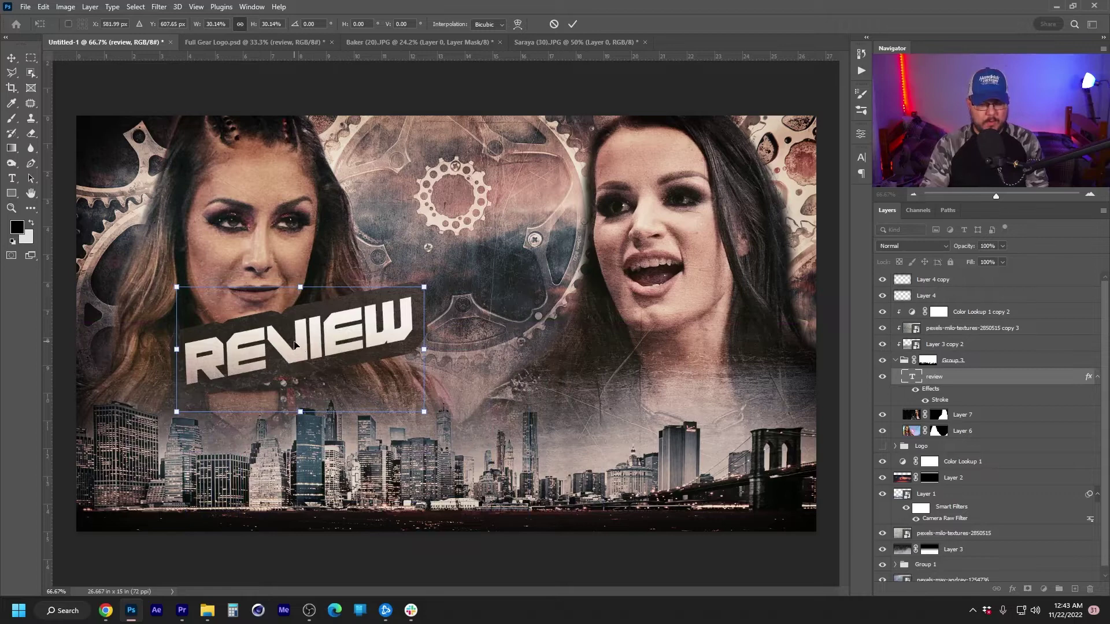
pyautogui.press('Return')
# Retype the text as 'baker', then duplicate it and retype the copy as 'britt'
pyautogui.doubleClick(296, 346)
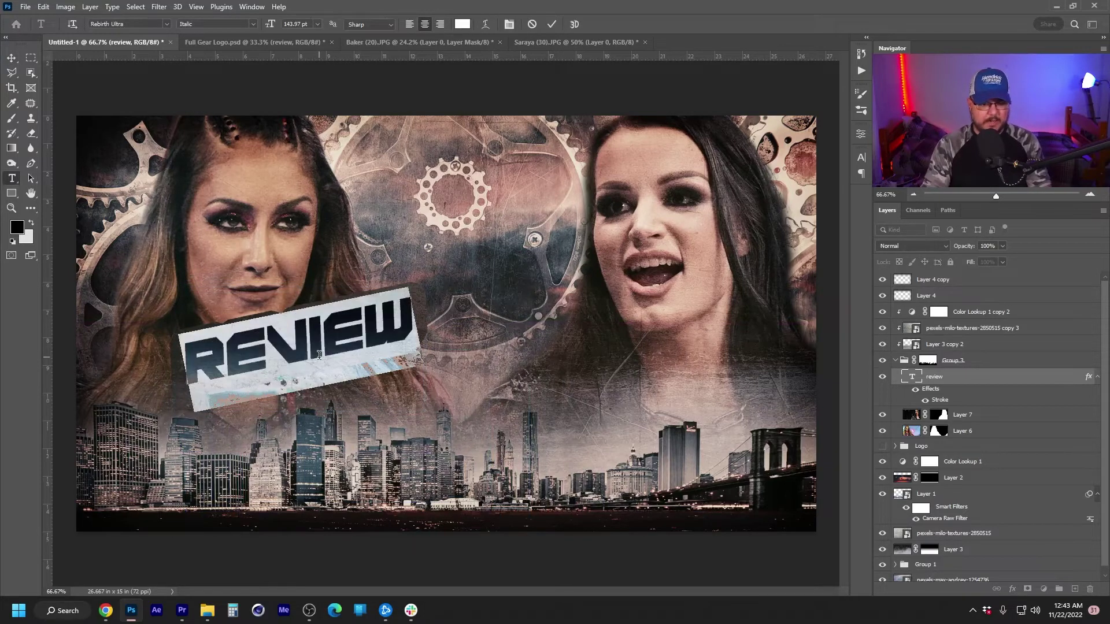
pyautogui.write('baker')
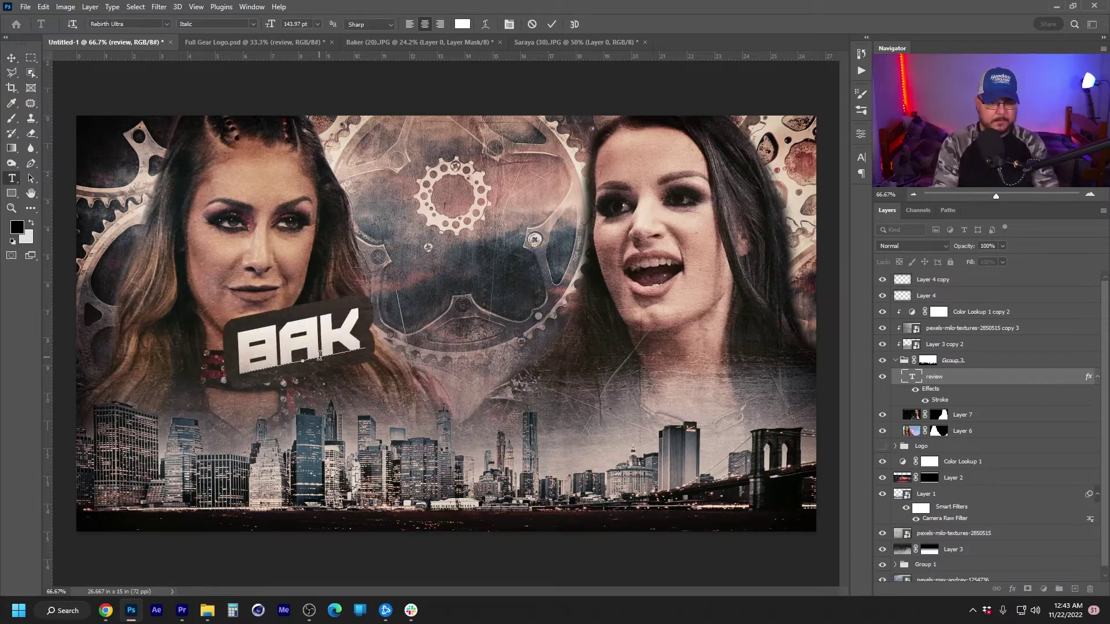
pyautogui.hotkey('ctrl', 'Return')
pyautogui.hotkey('ctrl', 'j')
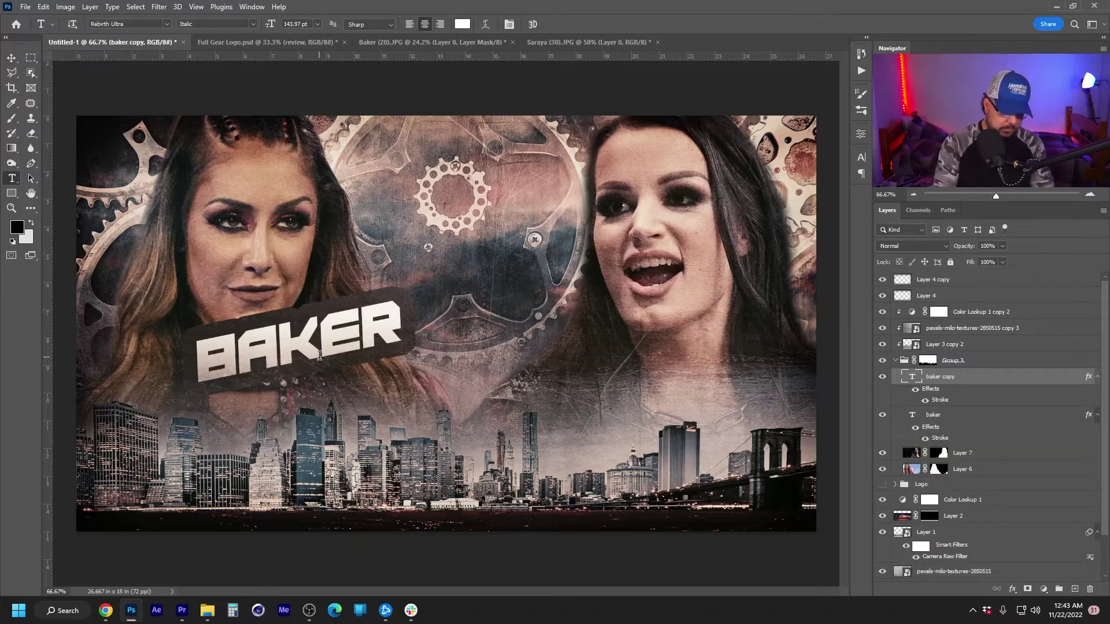
pyautogui.doubleClick(319, 356)
pyautogui.click(319, 356)
pyautogui.write('britt')
pyautogui.hotkey('ctrl', 'Return')
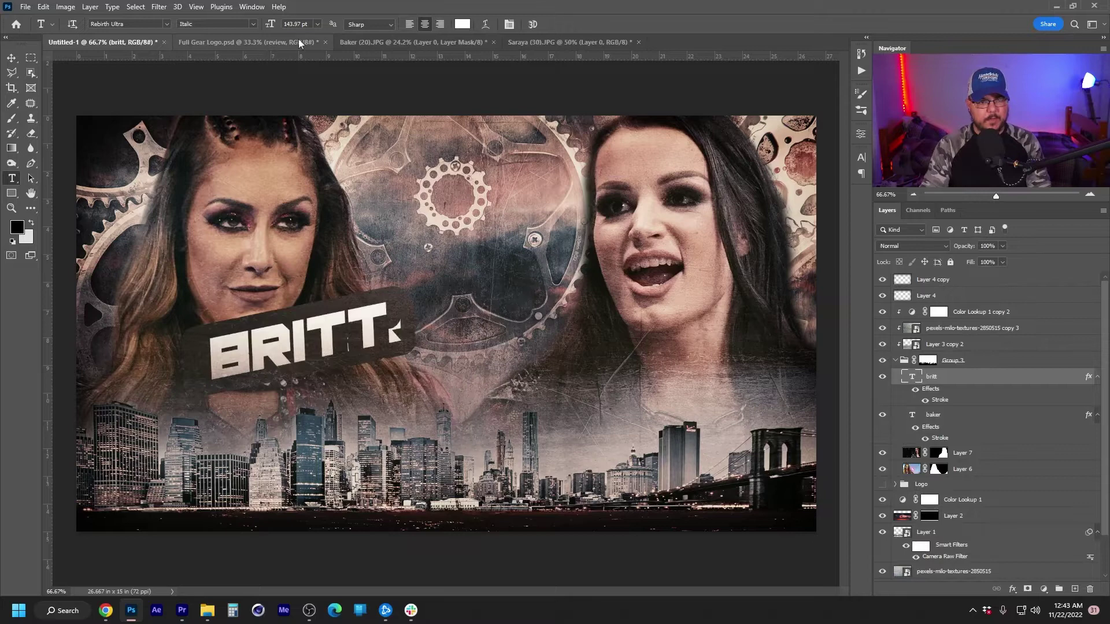
# Sample the logo's yellow-orange into the background colour in Full Gear Logo.psd
pyautogui.click(228, 43)
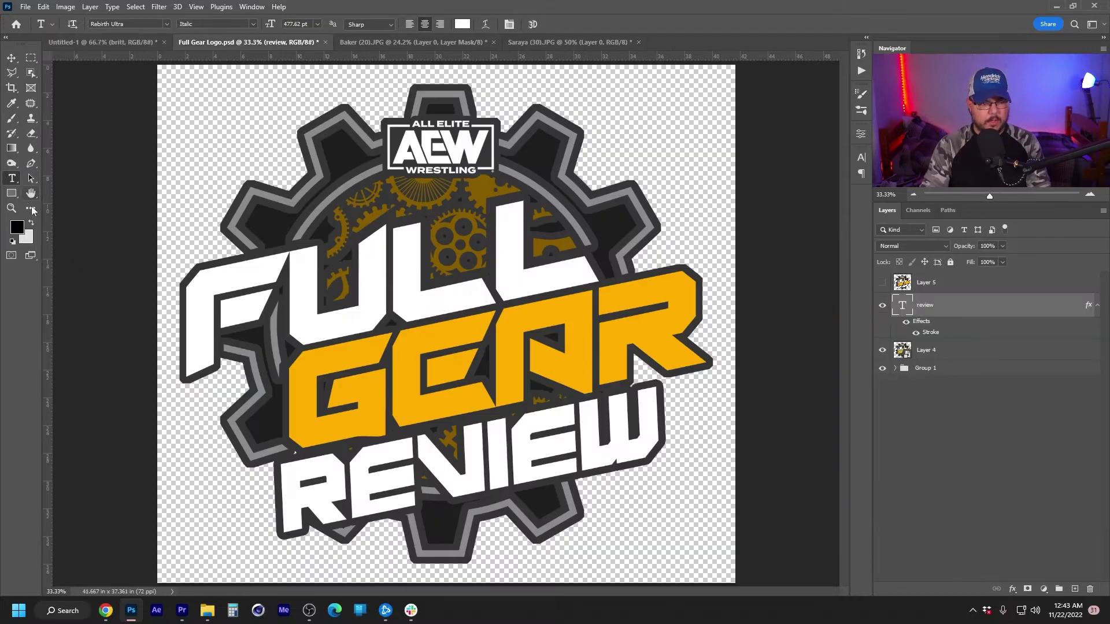
pyautogui.click(30, 239)
pyautogui.click(302, 353)
pyautogui.press('Return')
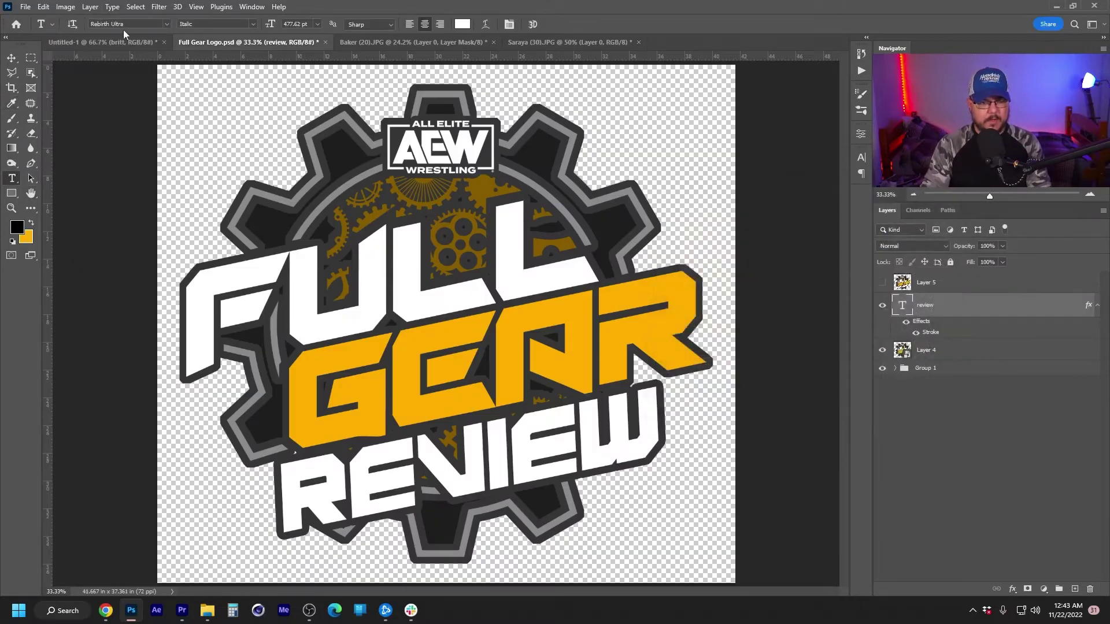
# Back on the poster, hide britt and recolour the BAKER text with the sampled orange
pyautogui.click(103, 42)
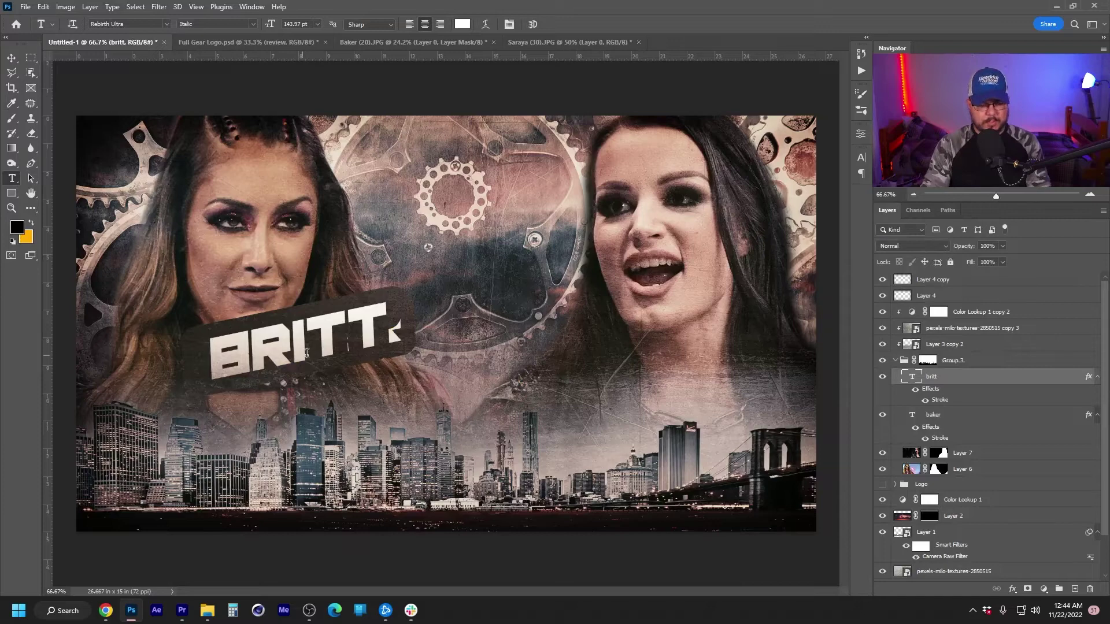
pyautogui.click(882, 376)
pyautogui.doubleClick(913, 414)
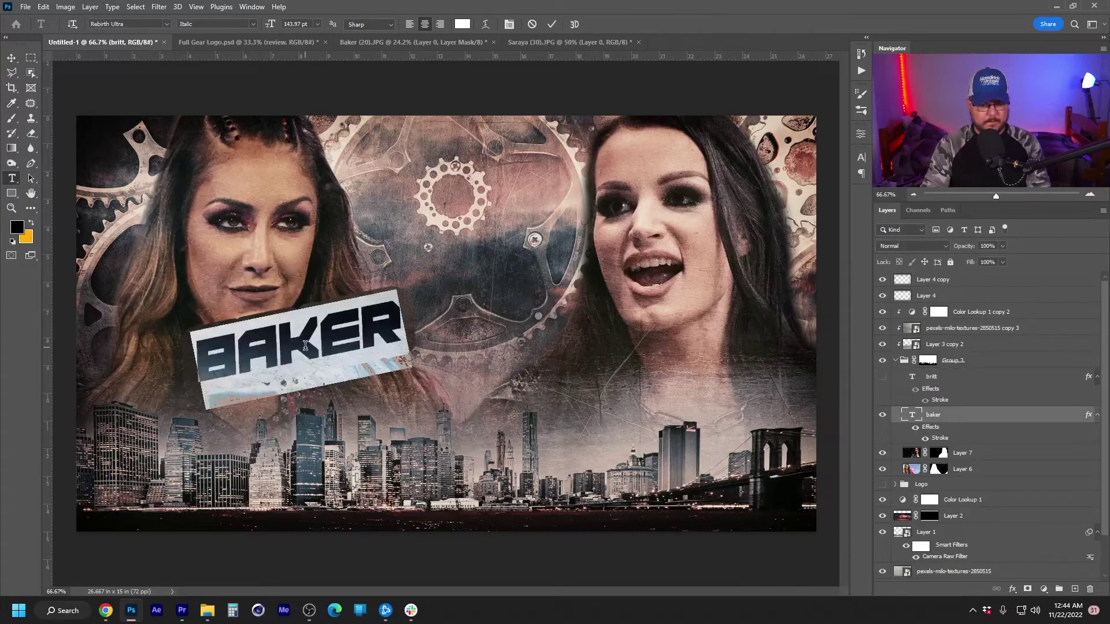
pyautogui.click(31, 223)
pyautogui.press('Escape')
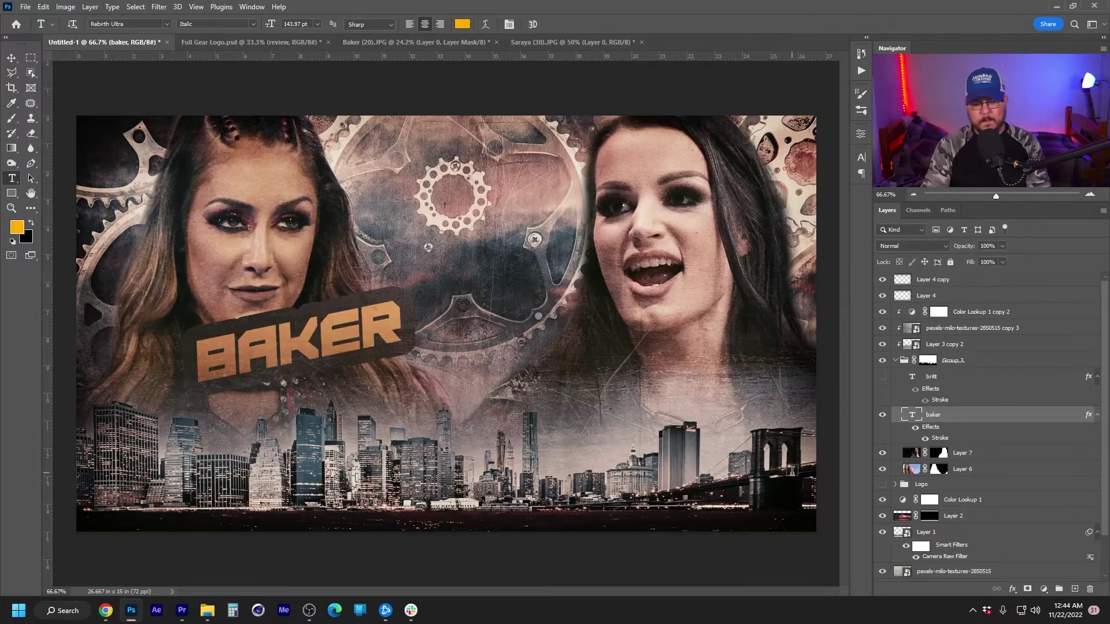
# Reduce the baker layer's Stroke size to 10 px
pyautogui.doubleClick(970, 418)
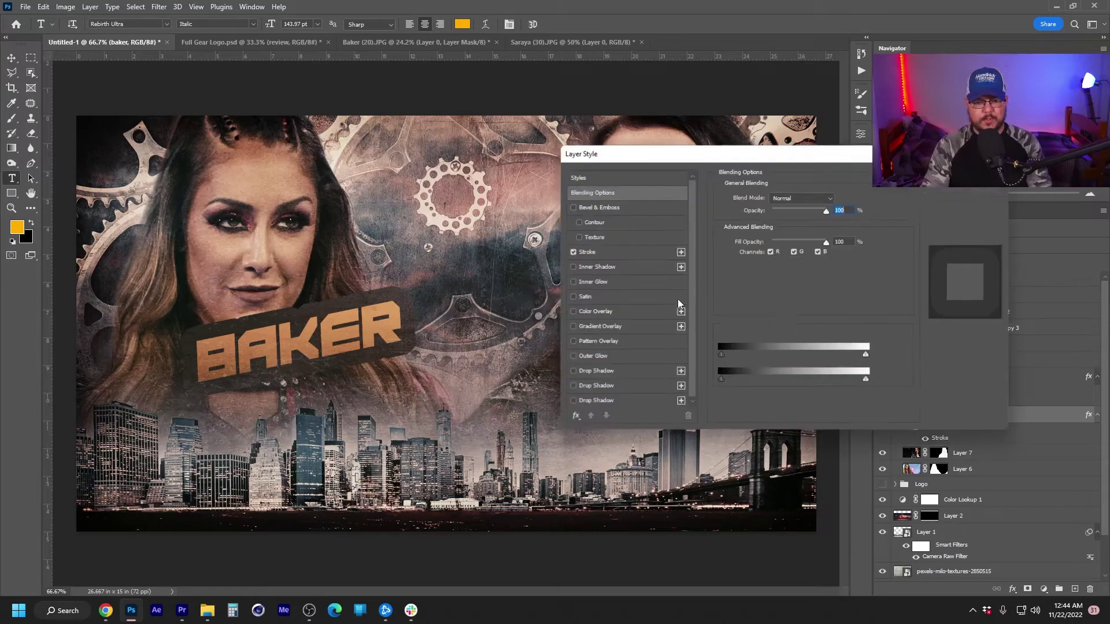
pyautogui.click(596, 255)
pyautogui.write('10')
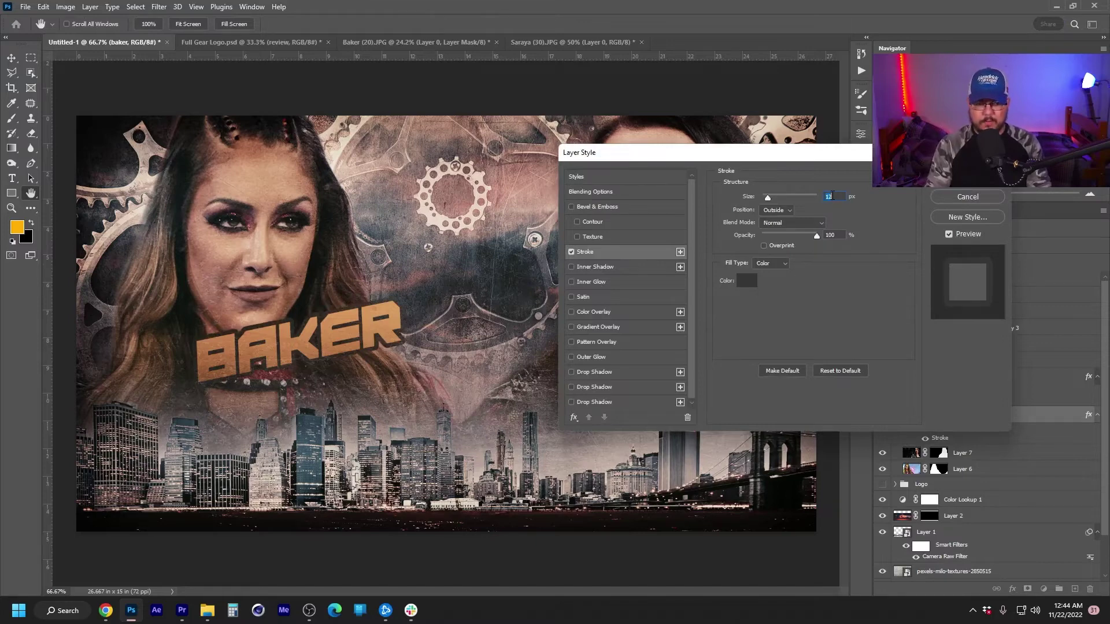
pyautogui.press('Return')
# Copy the baker layer style and paste it onto the britt layer
pyautogui.rightClick(1002, 419)
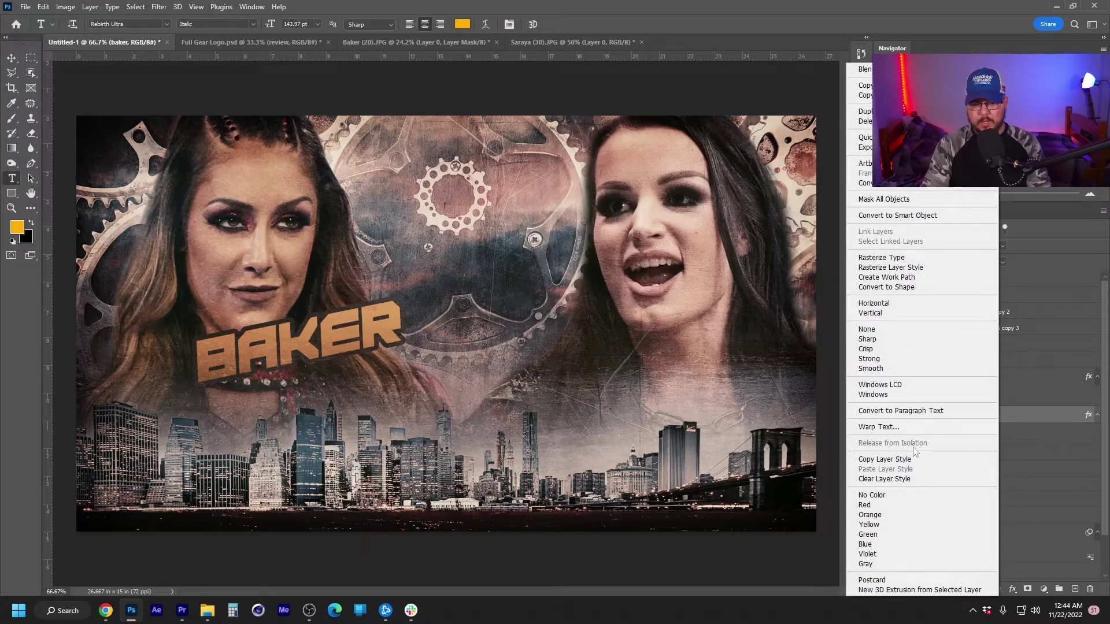
pyautogui.click(947, 460)
pyautogui.rightClick(963, 378)
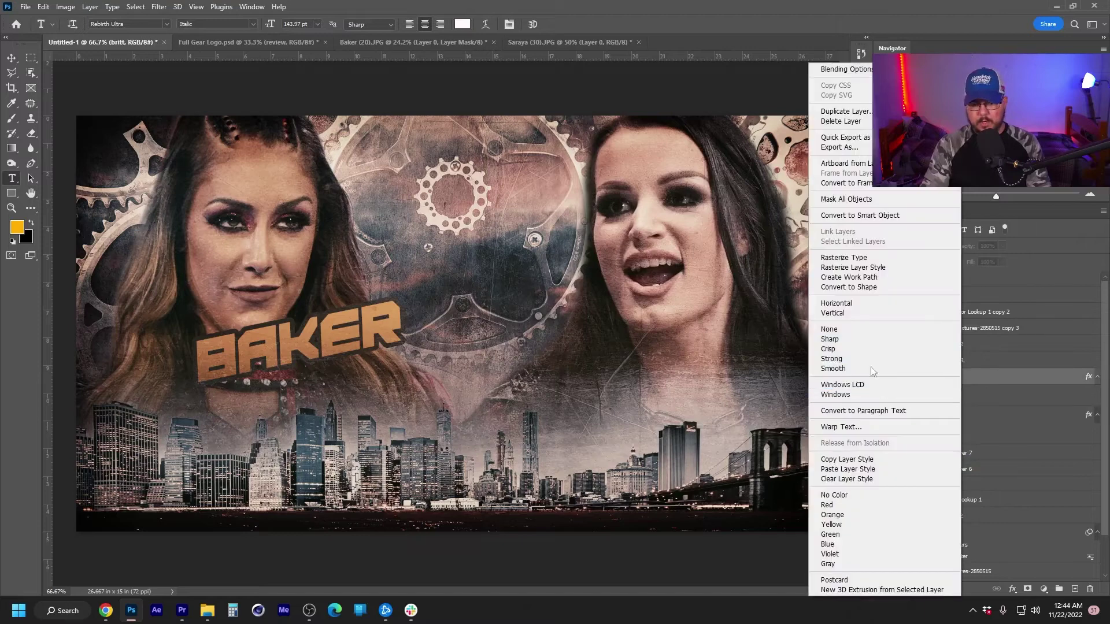
pyautogui.click(863, 465)
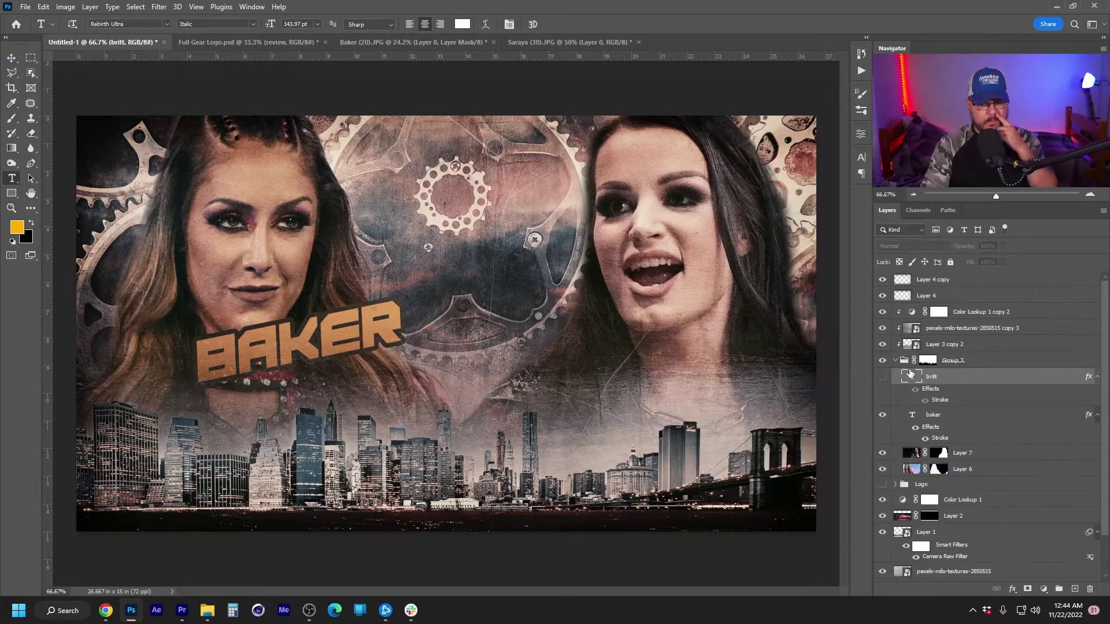
# Show the britt layer and nudge BRITT into place directly above BAKER
pyautogui.click(883, 378)
pyautogui.press('v')
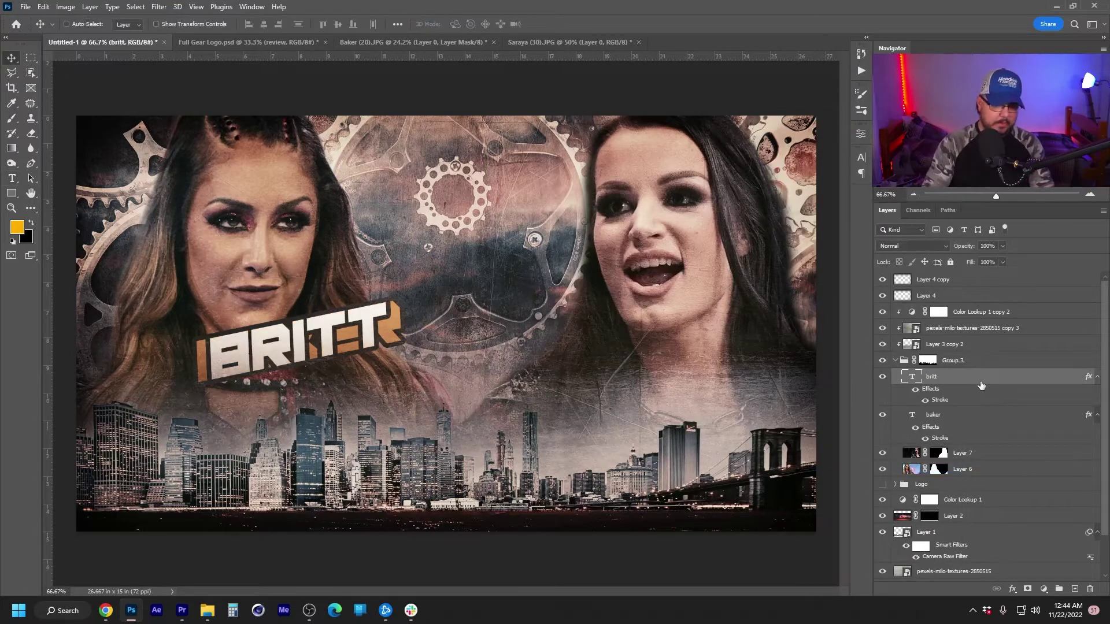
pyautogui.hotkey('shift', 'Left')
pyautogui.hotkey('shift', 'Left')
pyautogui.hotkey('shift', 'Left')
pyautogui.hotkey('shift', 'Left')
pyautogui.hotkey('shift', 'Left')
pyautogui.hotkey('shift', 'Left')
pyautogui.hotkey('shift', 'Left')
pyautogui.hotkey('shift', 'Left')
pyautogui.hotkey('shift', 'Left')
pyautogui.hotkey('shift', 'Left')
pyautogui.hotkey('shift', 'Left')
pyautogui.hotkey('shift', 'Left')
pyautogui.hotkey('shift', 'Left')
pyautogui.hotkey('shift', 'Left')
pyautogui.hotkey('shift', 'Left')
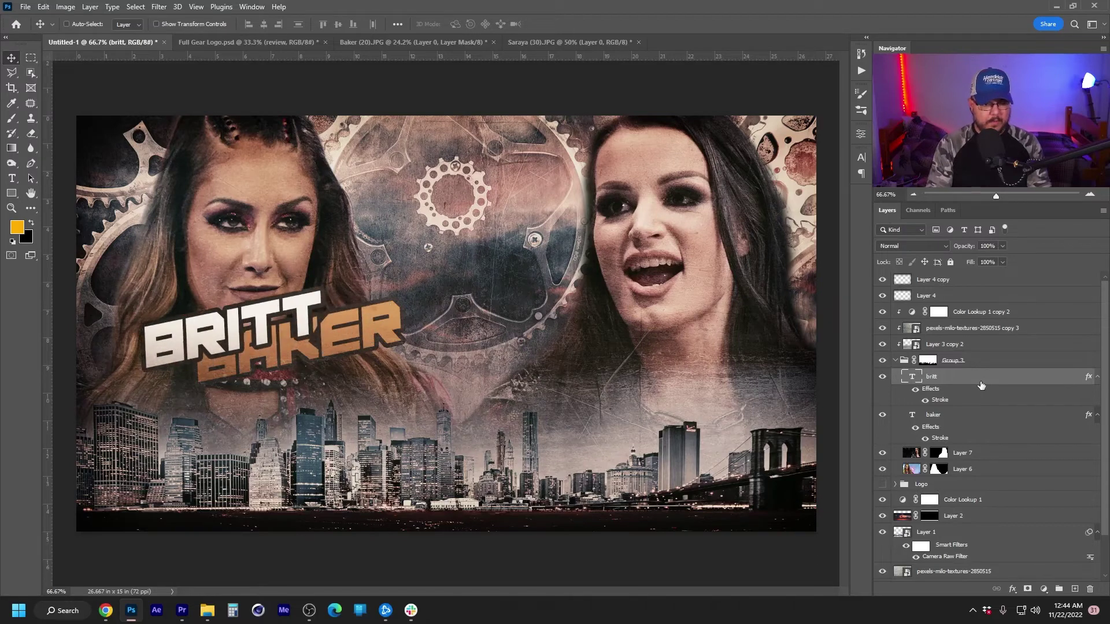
pyautogui.hotkey('shift', 'Up')
pyautogui.hotkey('shift', 'Up')
pyautogui.hotkey('shift', 'Up')
pyautogui.hotkey('shift', 'Up')
pyautogui.hotkey('shift', 'Up')
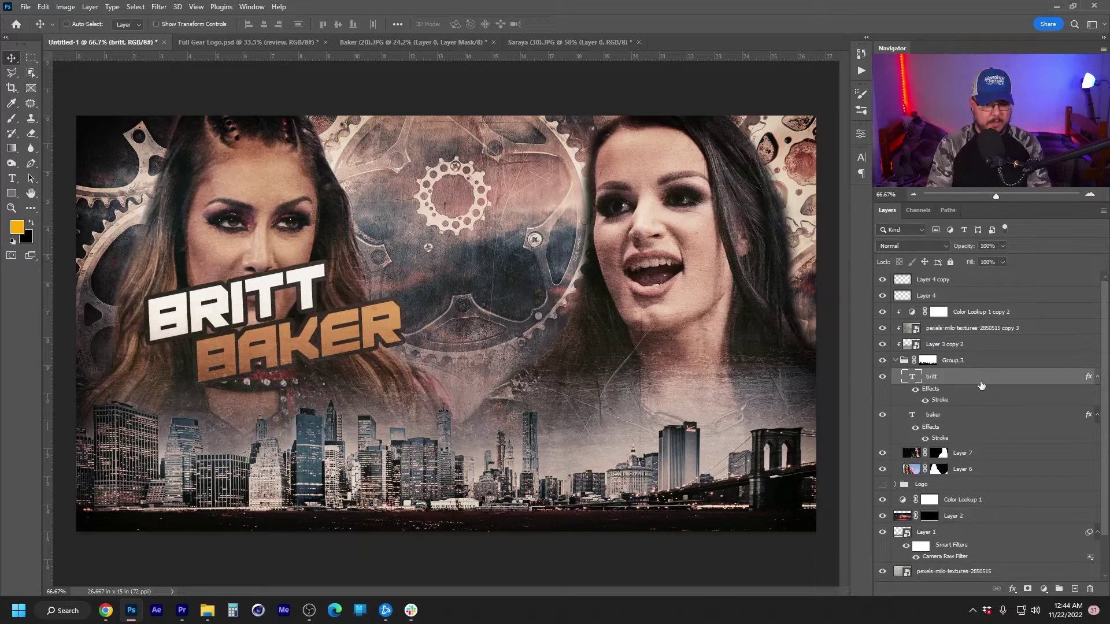
pyautogui.press('Right')
pyautogui.press('Right')
pyautogui.press('Right')
pyautogui.press('Right')
pyautogui.press('Right')
pyautogui.press('Right')
pyautogui.press('Right')
pyautogui.press('Right')
pyautogui.press('Right')
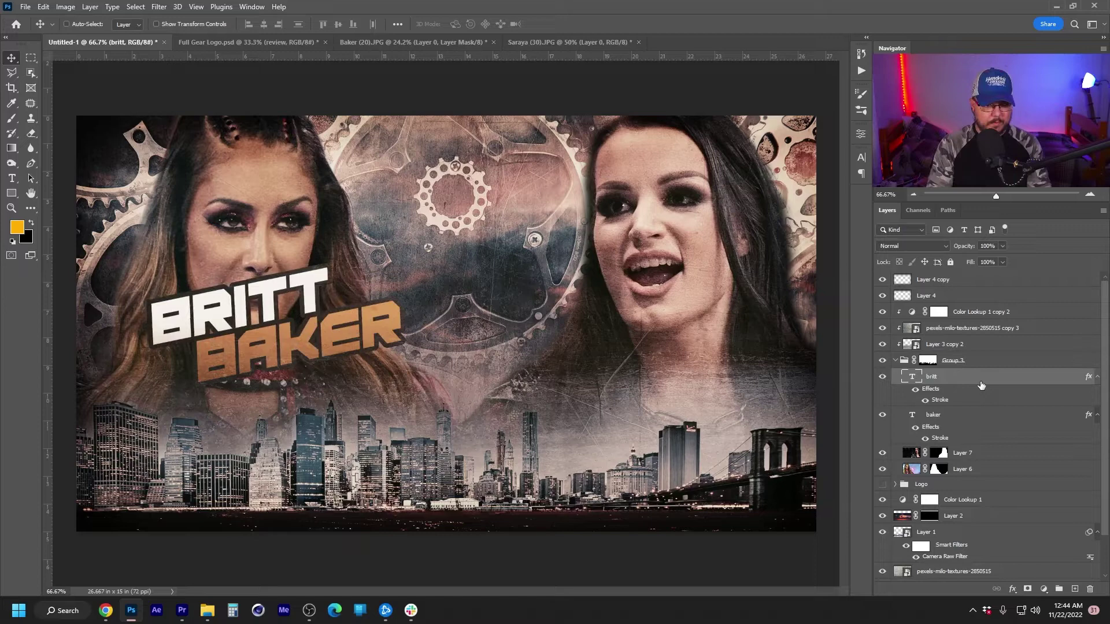
pyautogui.press('Right')
pyautogui.press('Right')
pyautogui.press('Right')
pyautogui.press('Right')
pyautogui.press('Right')
pyautogui.press('Right')
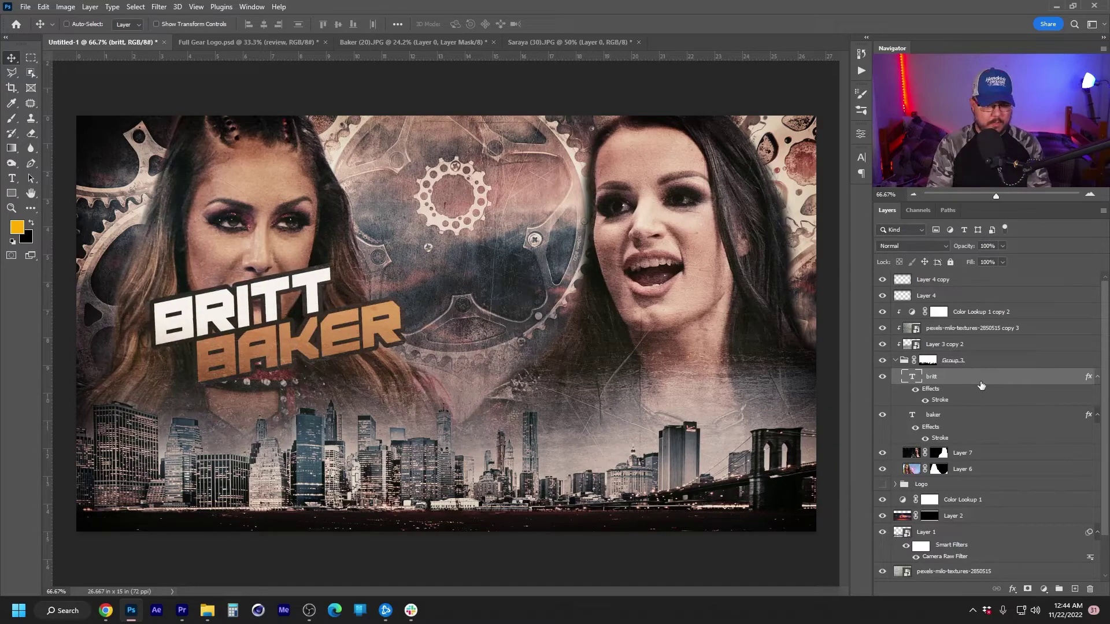
# Rotate the BRITT BAKER title about 1.82° and move it down and left
pyautogui.keyDown('shift'); pyautogui.click(963, 422); pyautogui.keyUp('shift')
pyautogui.hotkey('ctrl', 't')
pyautogui.moveTo(411, 283); pyautogui.dragTo(409, 288)
pyautogui.moveTo(298, 293); pyautogui.dragTo(277, 343)
pyautogui.press('Return')
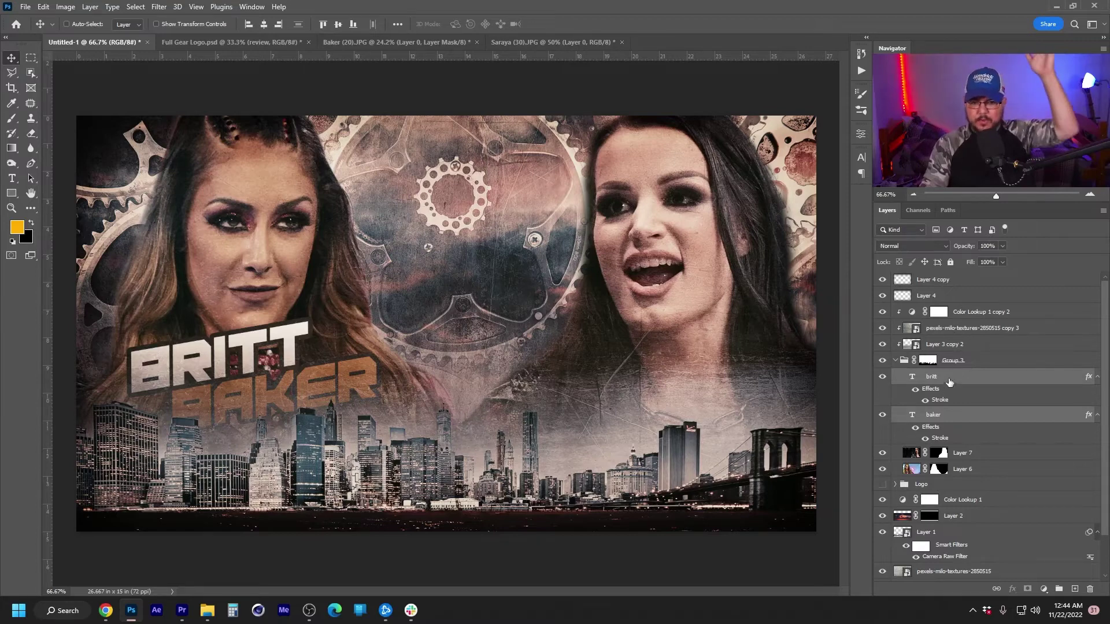
# Move the name layers up near Layer 4, group them as Group 4, and copy Group 3's mask onto it
pyautogui.click(1098, 380)
pyautogui.click(1097, 380)
pyautogui.click(1098, 413)
pyautogui.moveTo(985, 381); pyautogui.dragTo(975, 305)
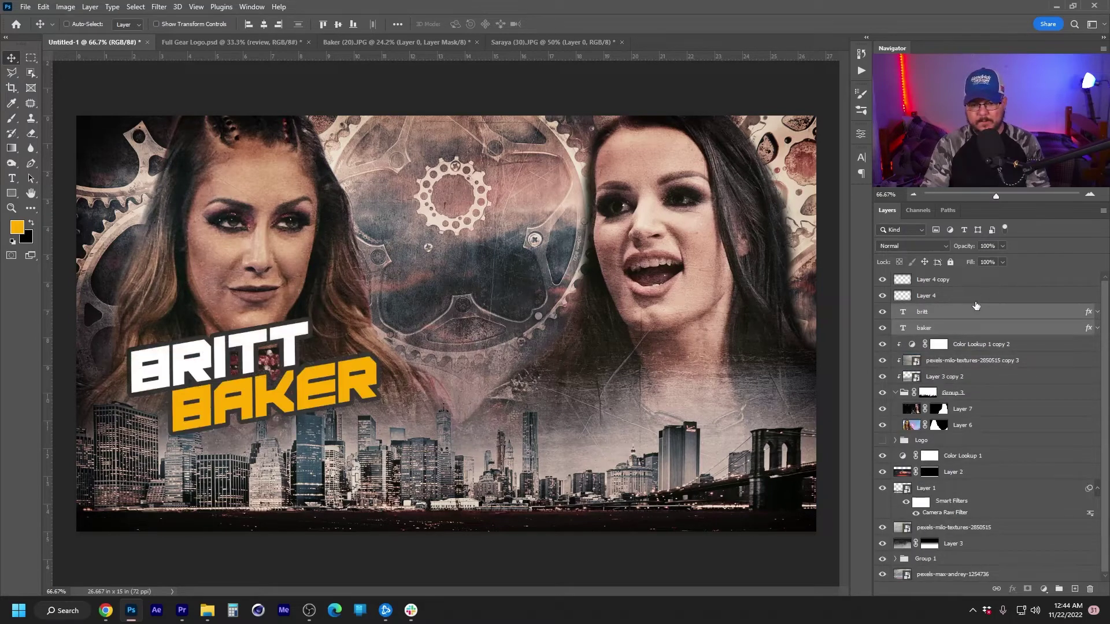
pyautogui.hotkey('ctrl', 'g')
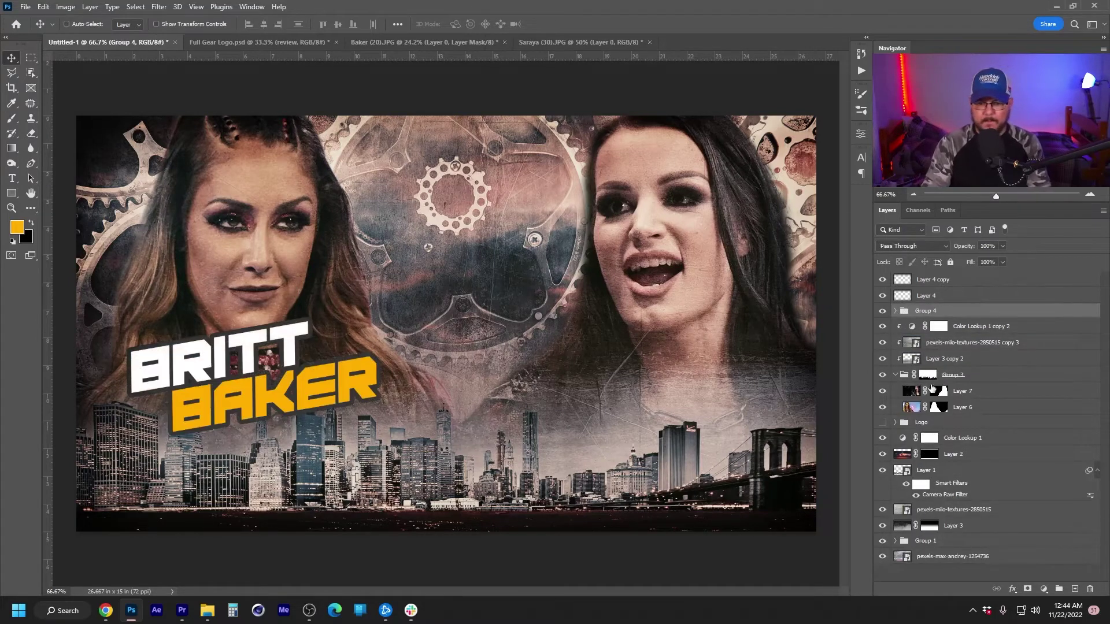
pyautogui.moveTo(929, 383); pyautogui.dragTo(928, 312)
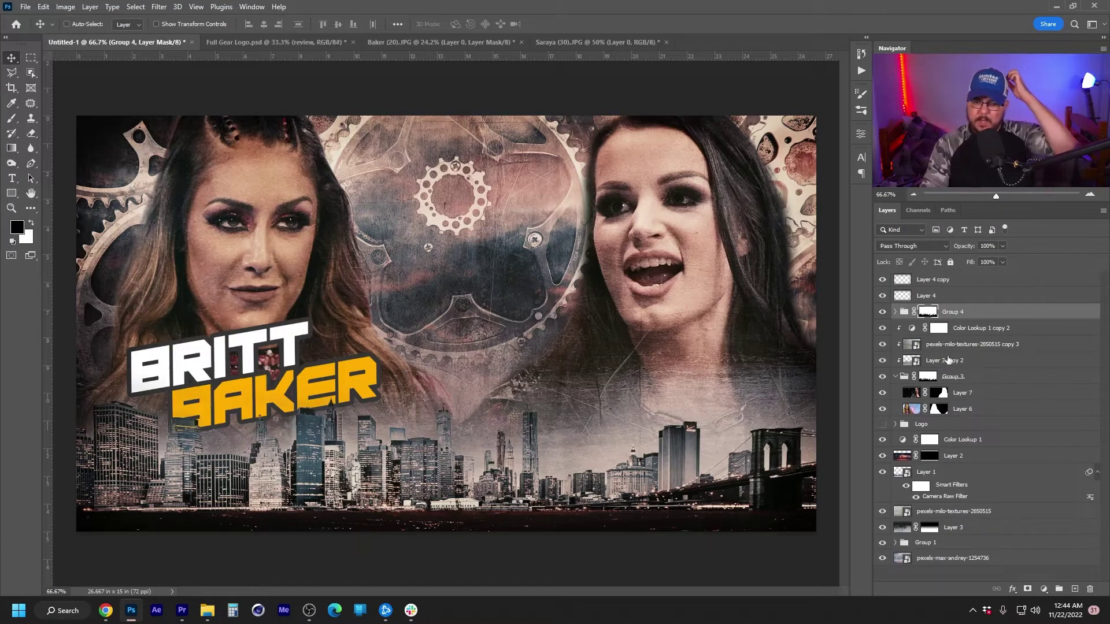
# Duplicate Color Lookup 1 copy 2 above Group 4, clip it, and set 50% opacity
pyautogui.click(979, 332)
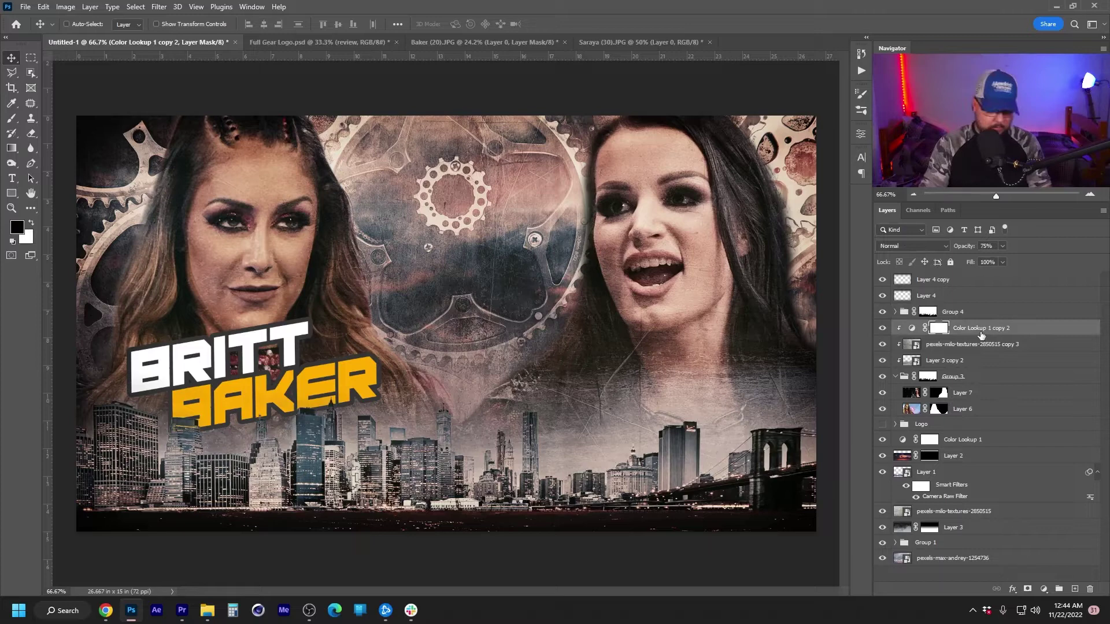
pyautogui.moveTo(981, 335); pyautogui.dragTo(978, 314)
pyautogui.keyDown('alt'); pyautogui.click(995, 320); pyautogui.keyUp('alt')
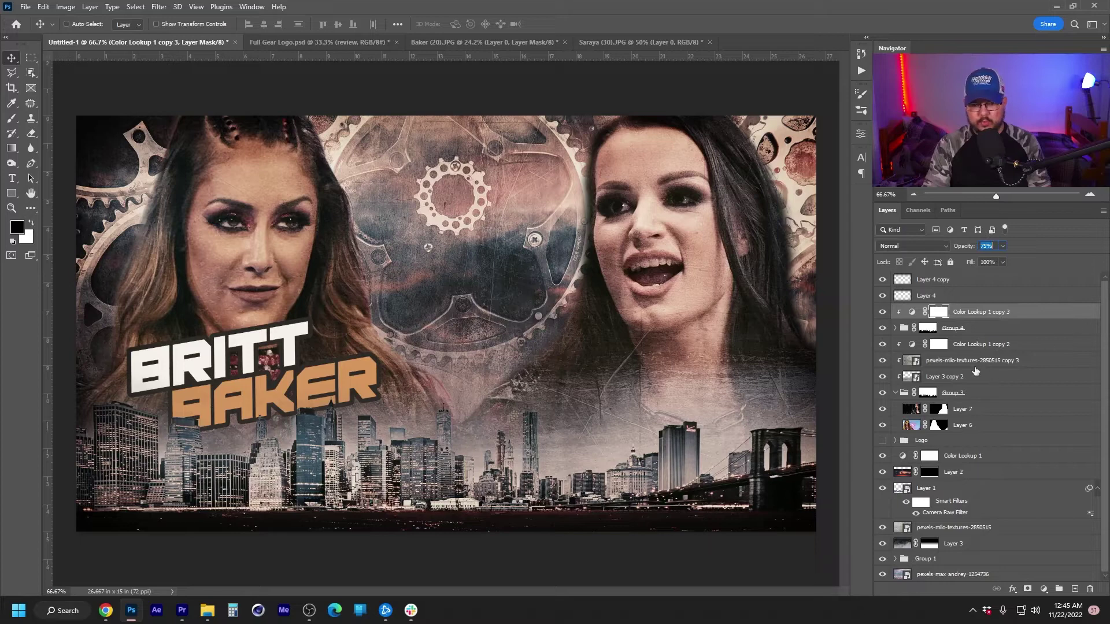
pyautogui.write('50')
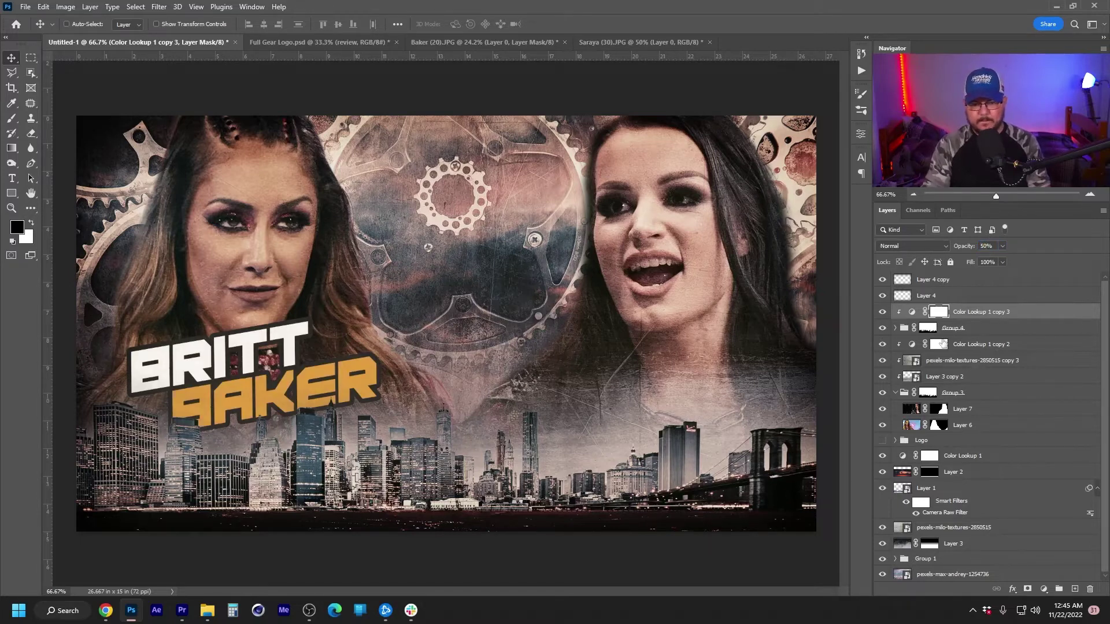
# Duplicate texture copy 3 above Group 4 and set its blend mode to Overlay
pyautogui.click(964, 361)
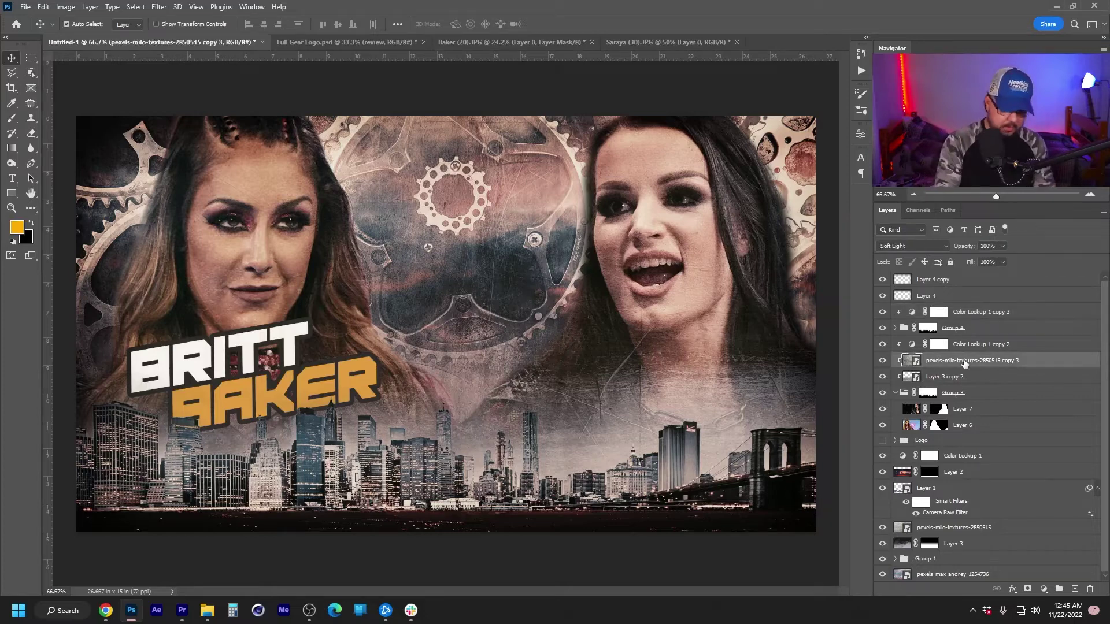
pyautogui.hotkey('ctrl', 'j')
pyautogui.moveTo(964, 362); pyautogui.dragTo(972, 323)
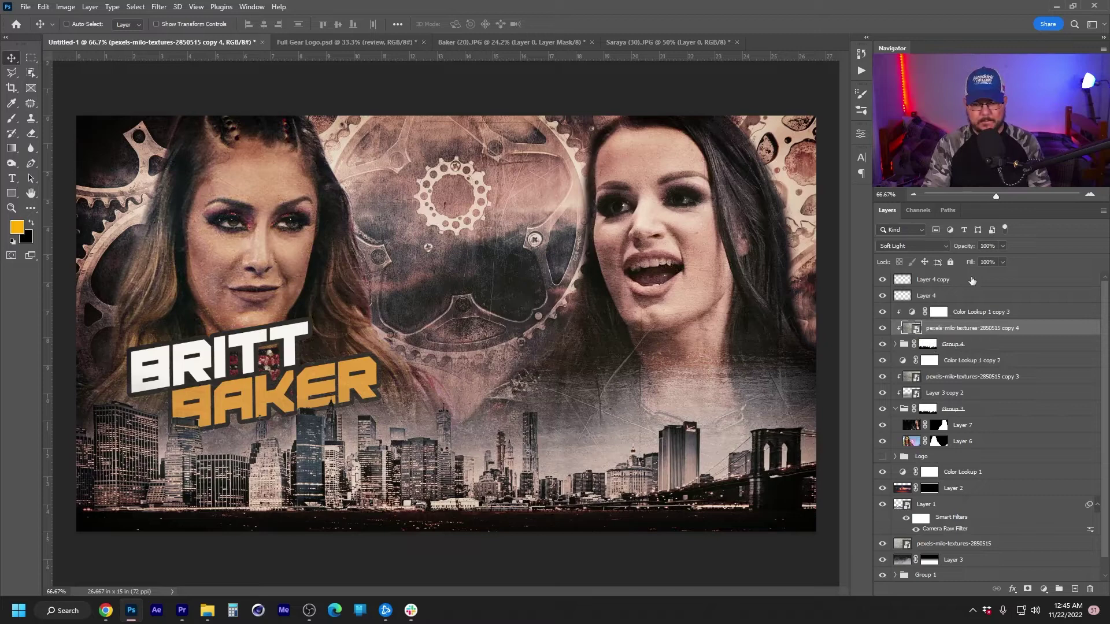
pyautogui.click(903, 252)
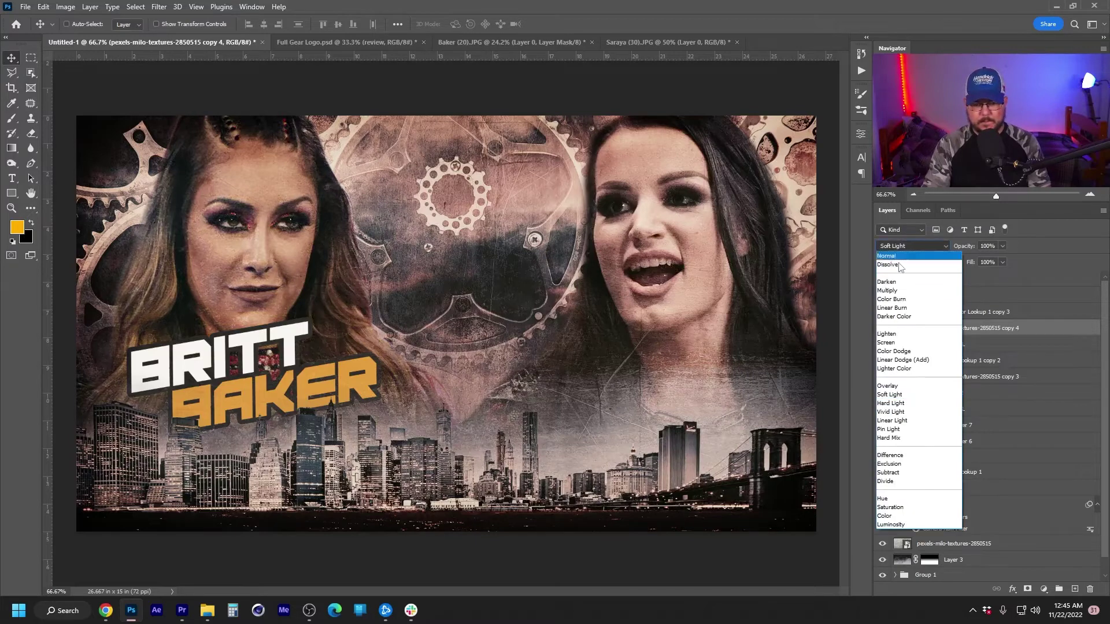
pyautogui.click(893, 392)
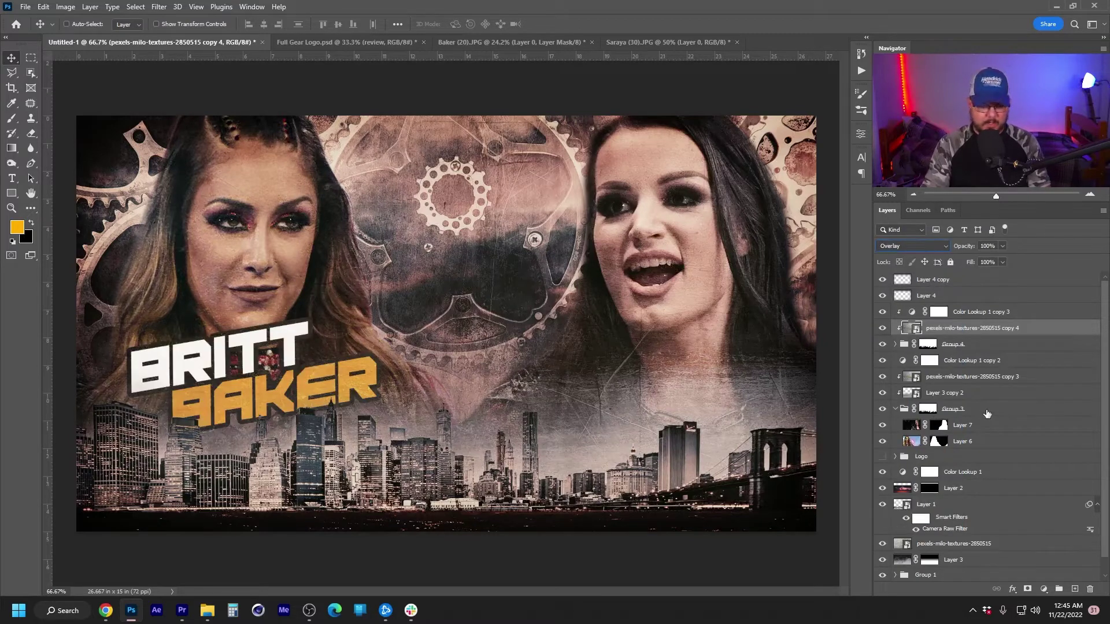
# Rotate the Overlay texture copy 110° and shift it up and left over the title
pyautogui.hotkey('ctrl', 't')
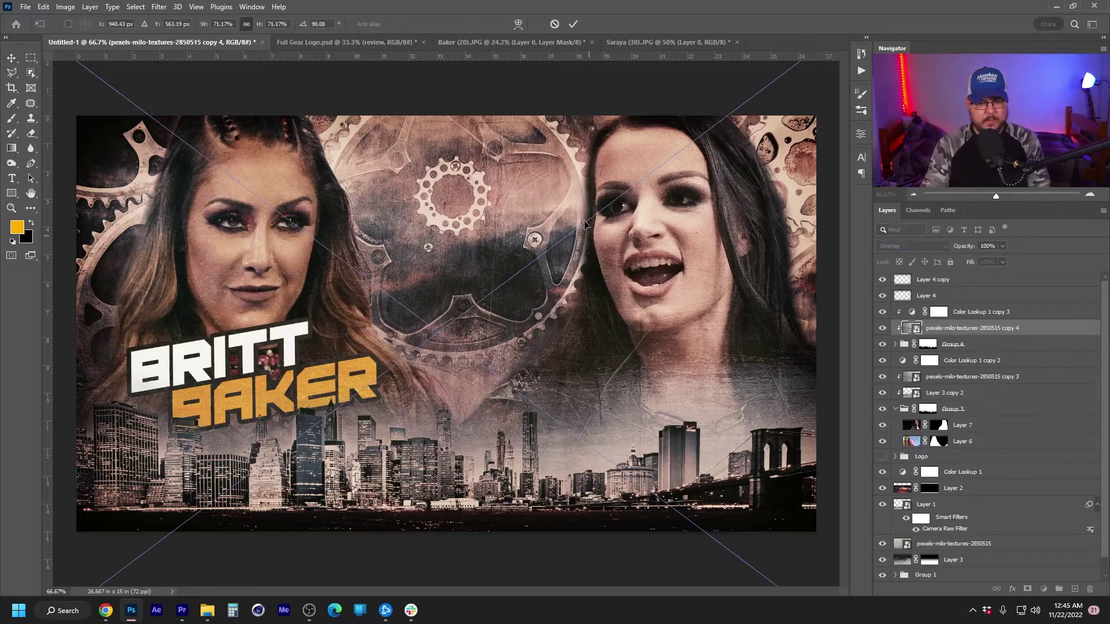
pyautogui.write('45')
pyautogui.press('Return')
pyautogui.write('110')
pyautogui.press('Return')
pyautogui.moveTo(425, 475); pyautogui.dragTo(277, 405)
pyautogui.press('Return')
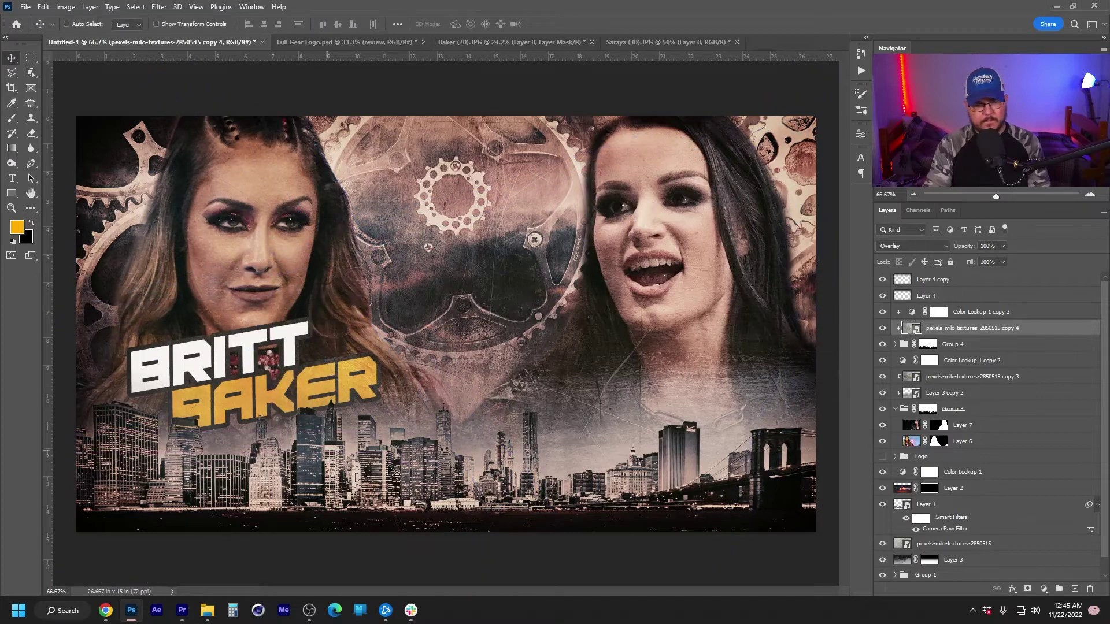
pyautogui.click(897, 247)
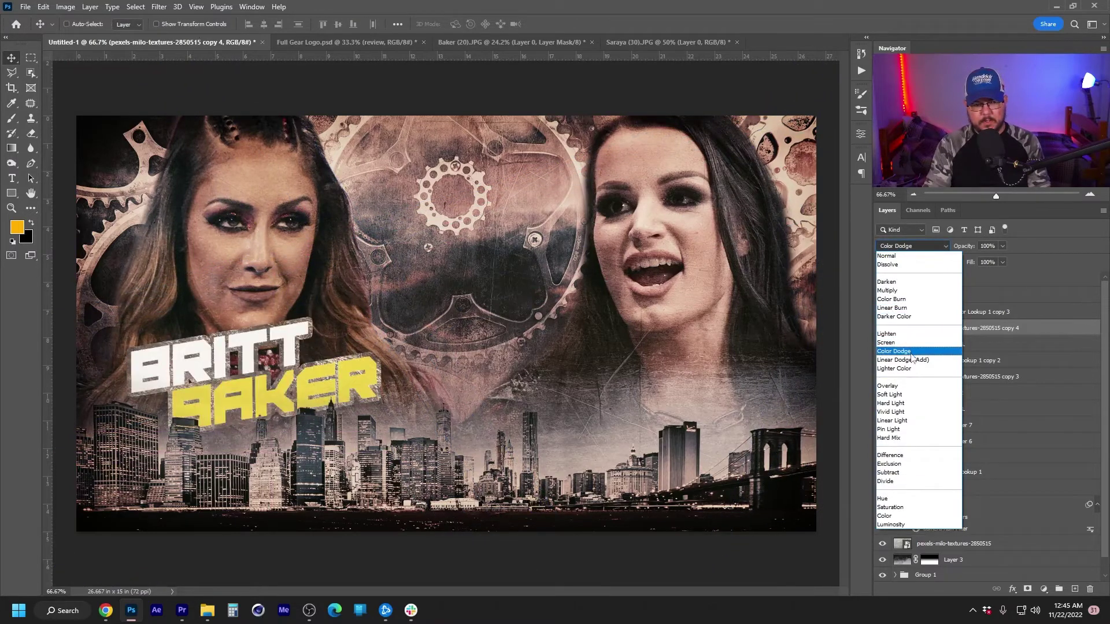
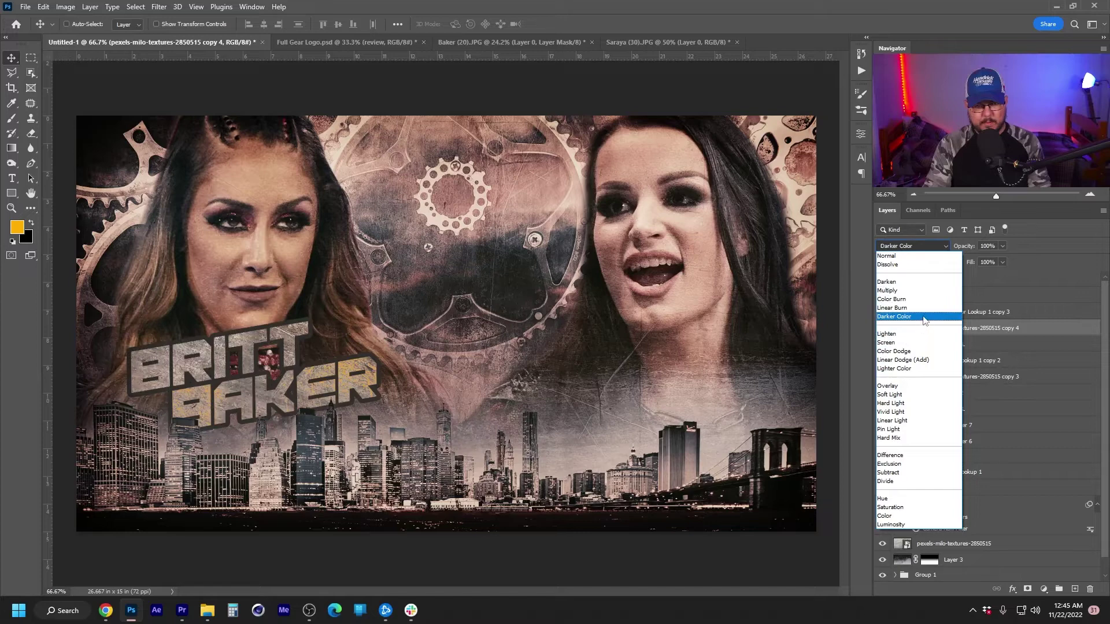
# Try Hard Light at 50% and Soft Light on the texture, then restore 100% opacity
pyautogui.click(927, 404)
pyautogui.click(989, 246)
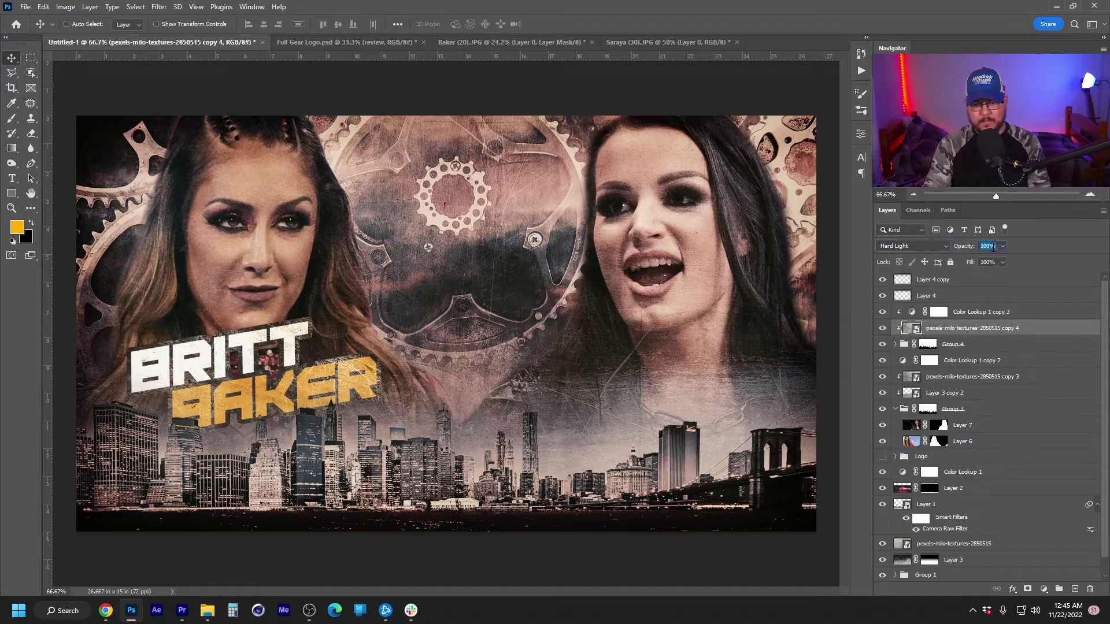
pyautogui.write('50')
pyautogui.press('Return')
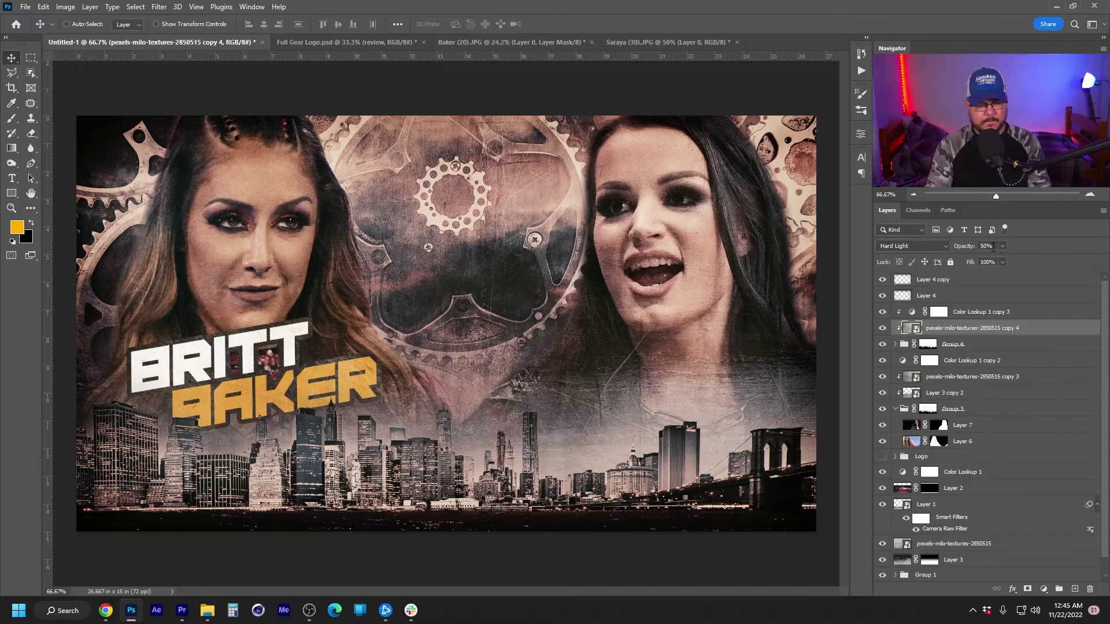
pyautogui.click(919, 247)
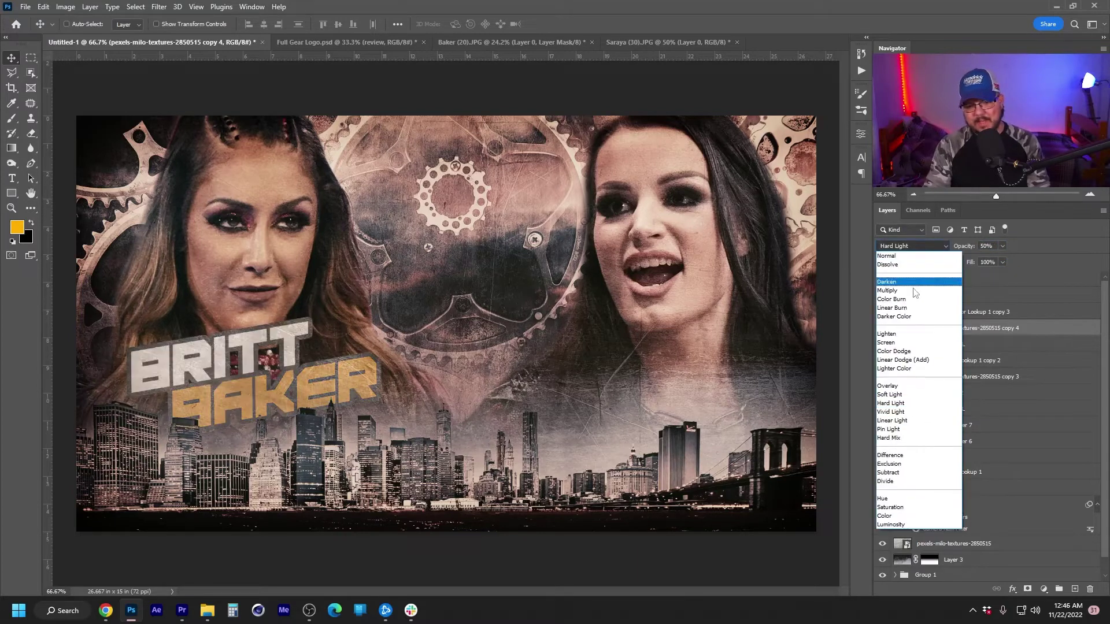
pyautogui.click(905, 395)
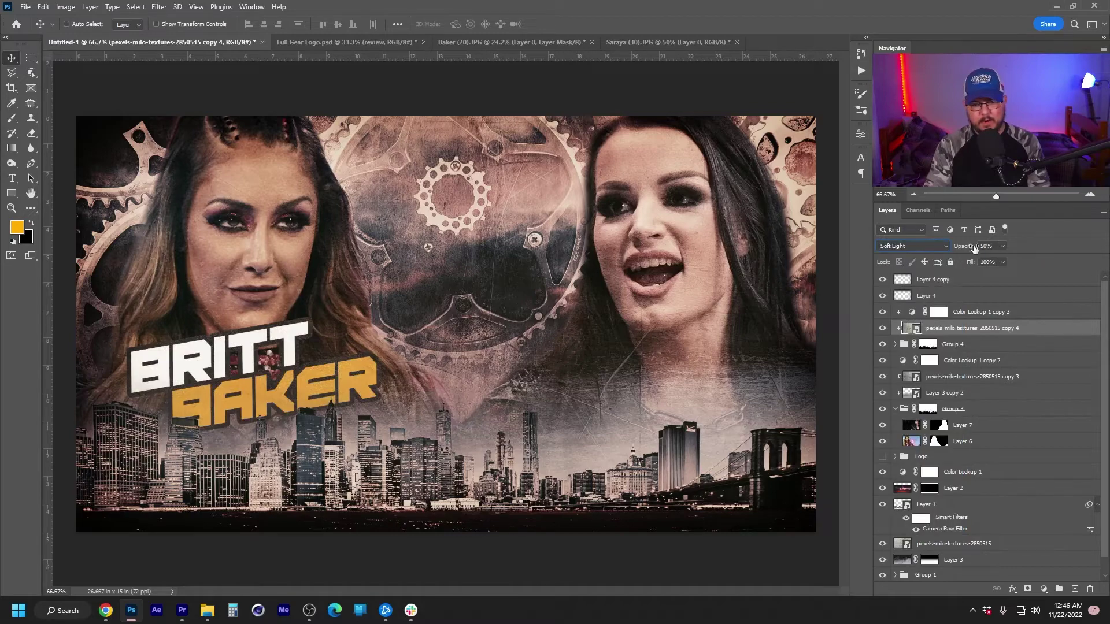
pyautogui.scroll(10, 217, 349)
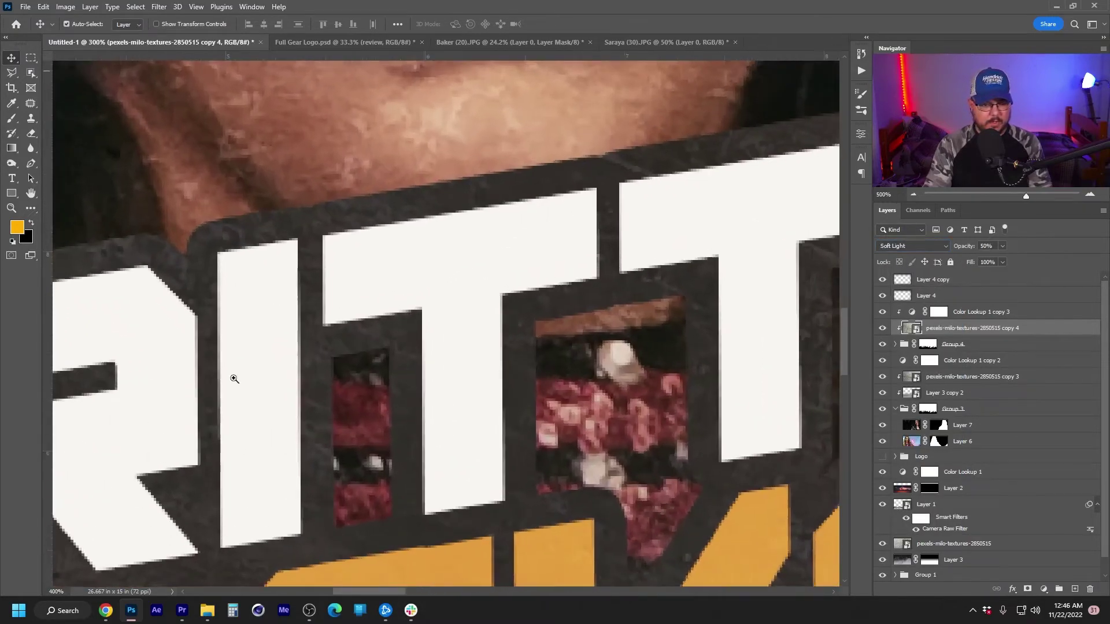
pyautogui.scroll(-5, 272, 362)
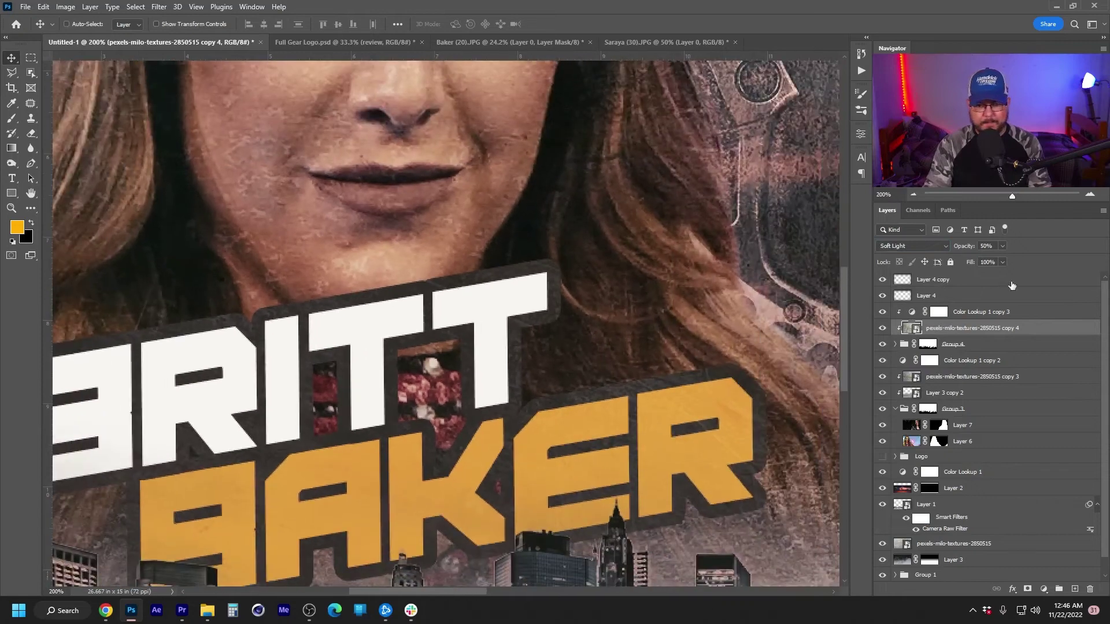
pyautogui.write('100')
pyautogui.press('Return')
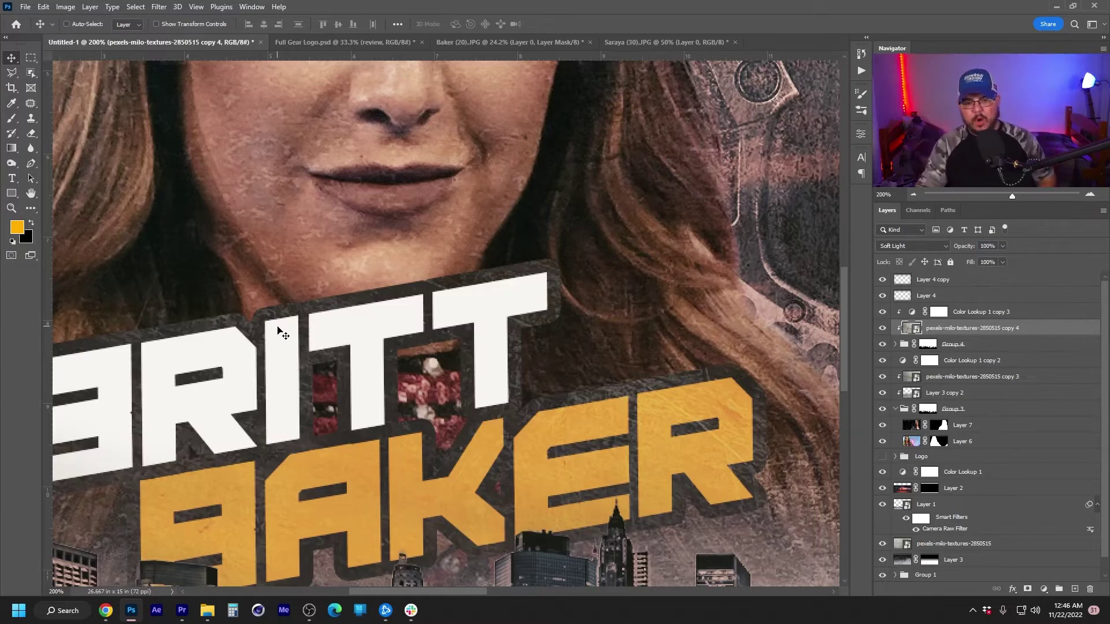
# Set the texture to Linear Light at 40% opacity, keeping it below Color Lookup 1 copy 3
pyautogui.moveTo(1042, 328); pyautogui.dragTo(1041, 311)
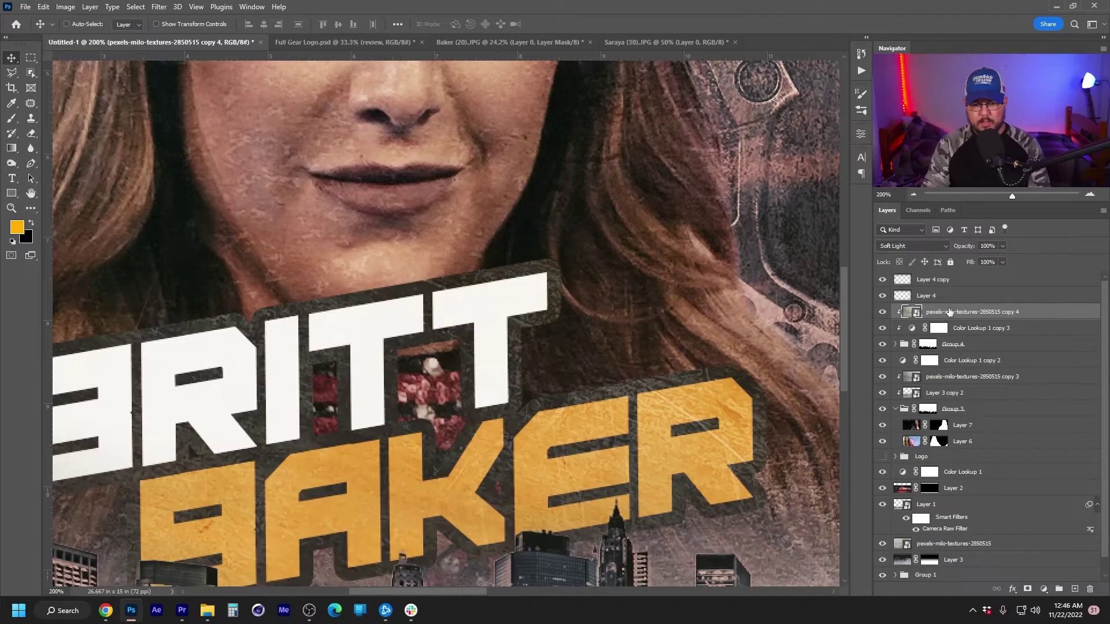
pyautogui.click(906, 252)
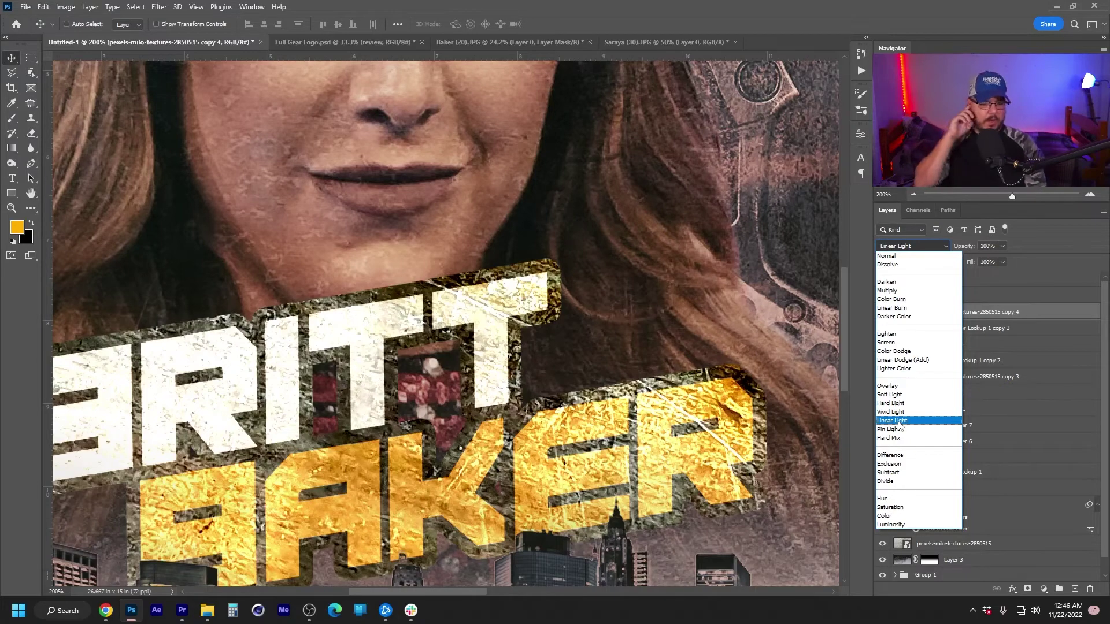
pyautogui.click(899, 426)
pyautogui.click(985, 246)
pyautogui.write('40')
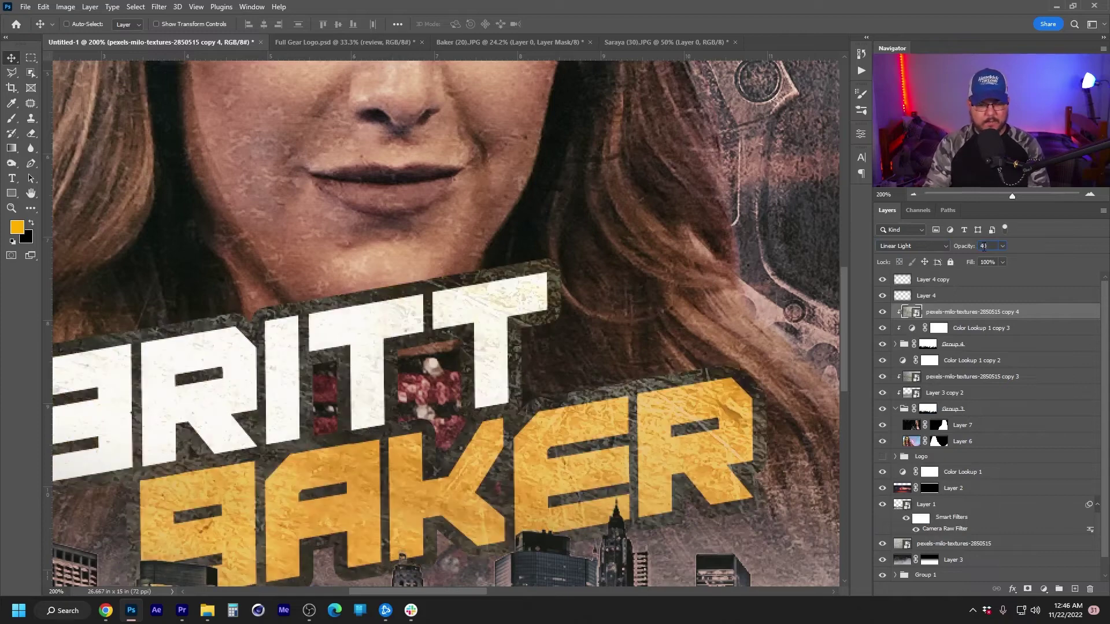
pyautogui.moveTo(971, 312); pyautogui.dragTo(964, 334)
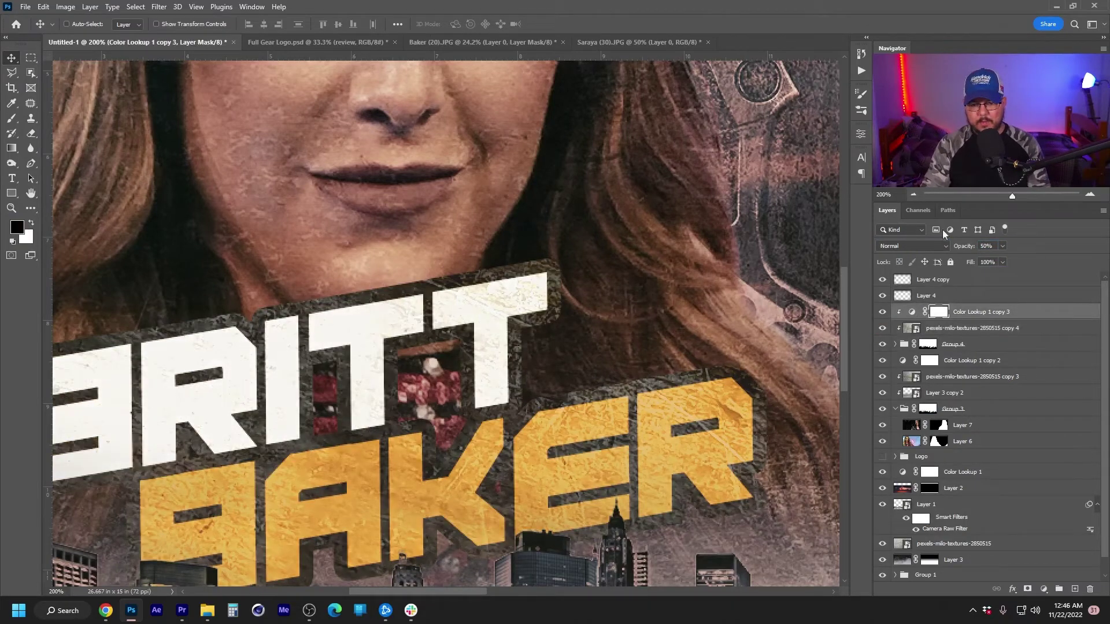
# Lower Color Lookup 1 copy 3 to 70% opacity and view the whole graphic
pyautogui.click(990, 246)
pyautogui.write('70')
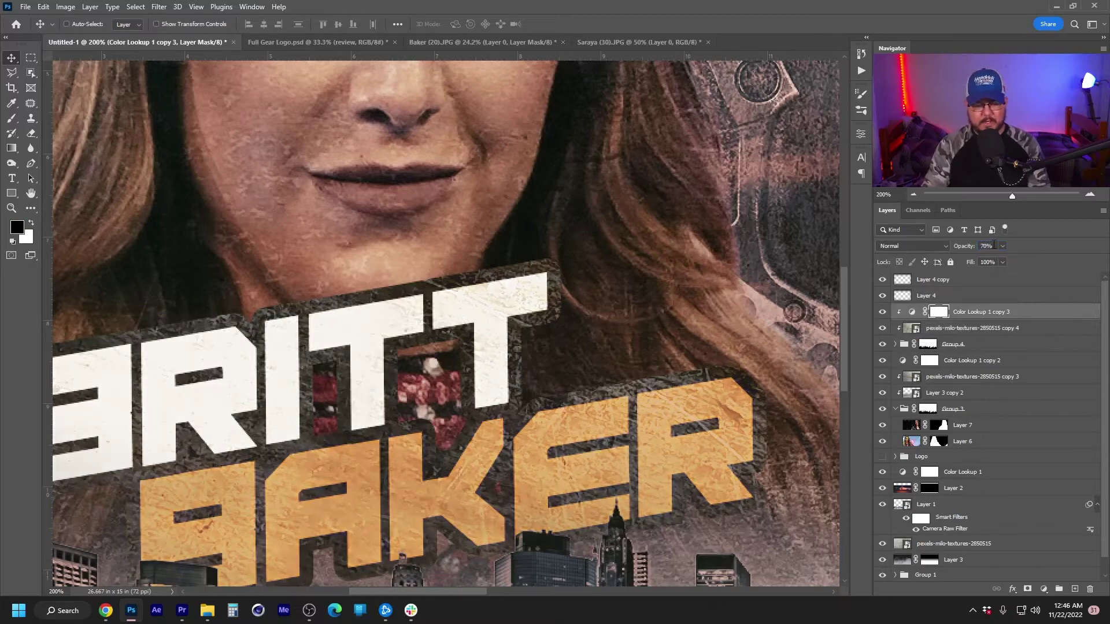
pyautogui.hotkey('ctrl', '0')
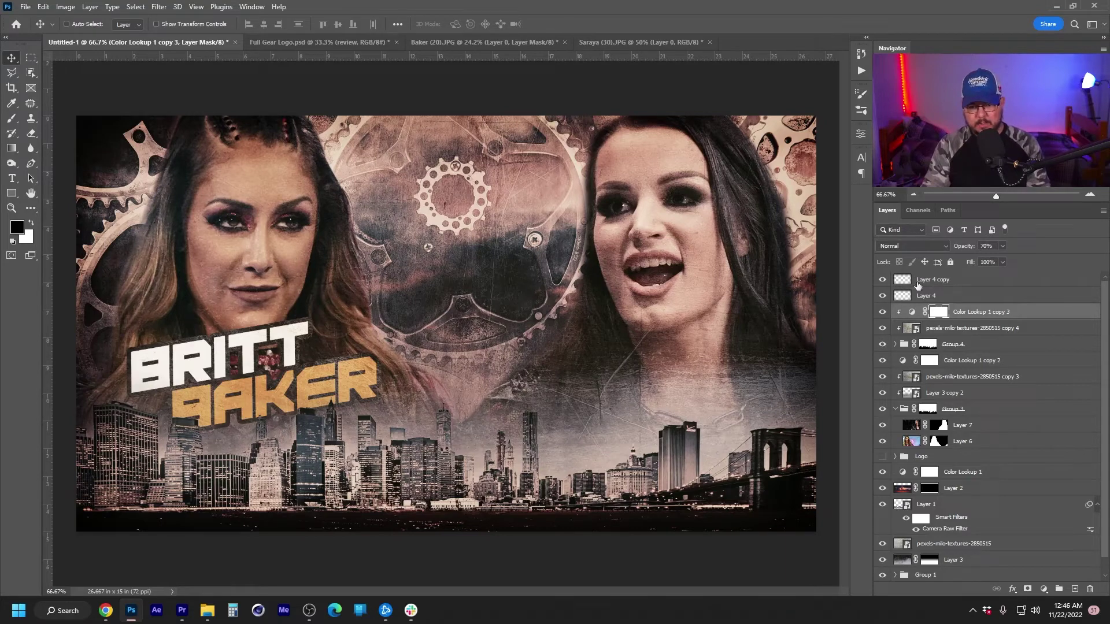
pyautogui.click(896, 345)
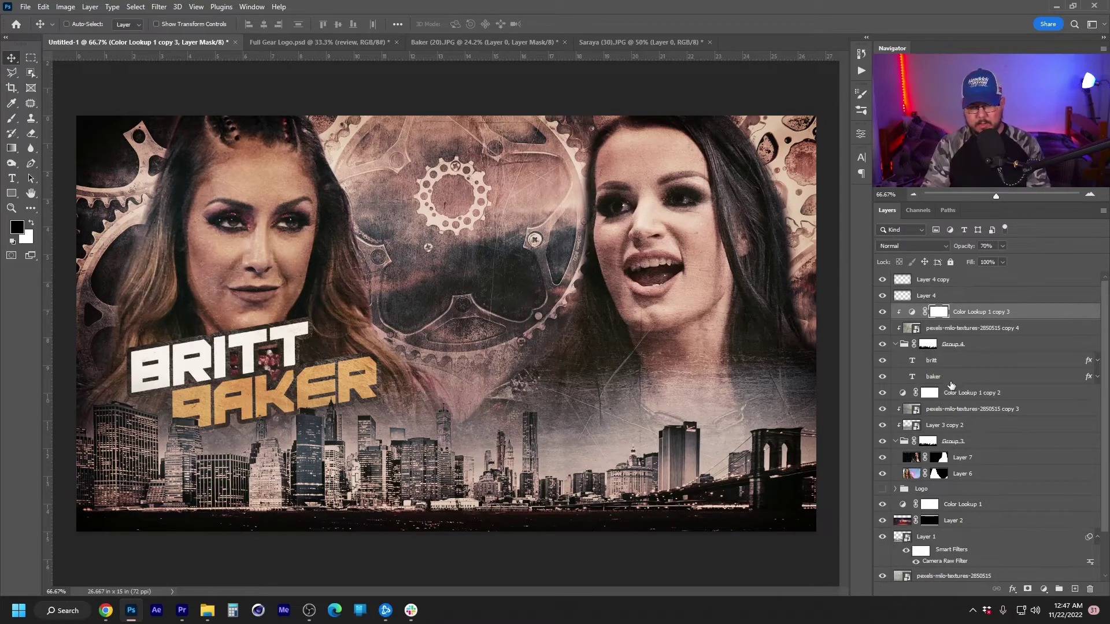
# Duplicate the baker title, move the copy under Saraya's face, and retype it as SARAYA
pyautogui.click(950, 384)
pyautogui.hotkey('ctrl', 'j')
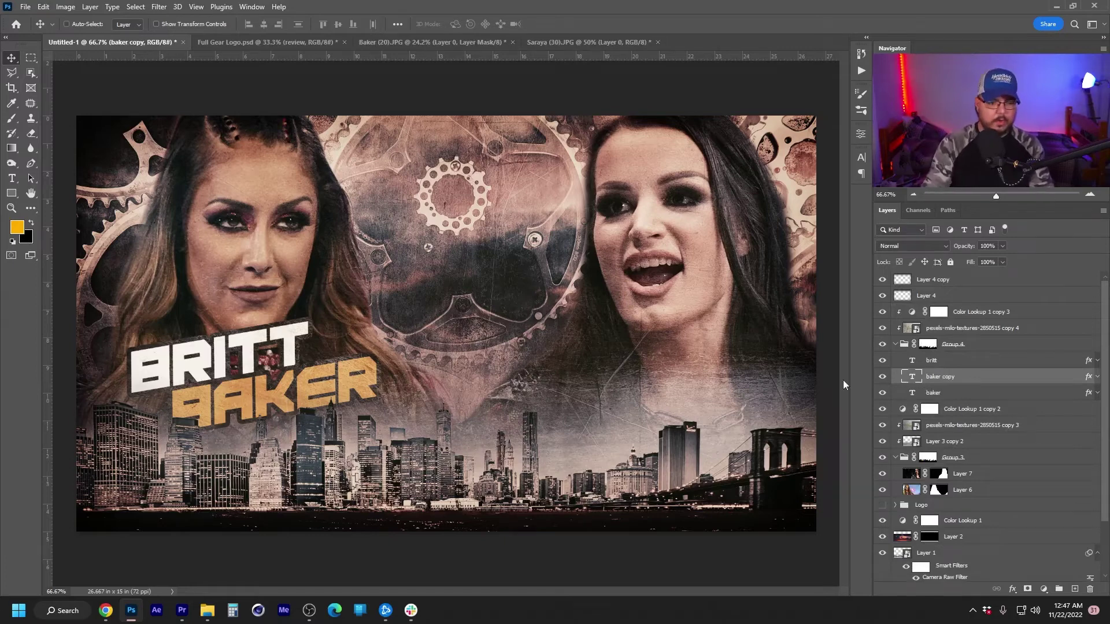
pyautogui.moveTo(255, 402); pyautogui.dragTo(650, 391)
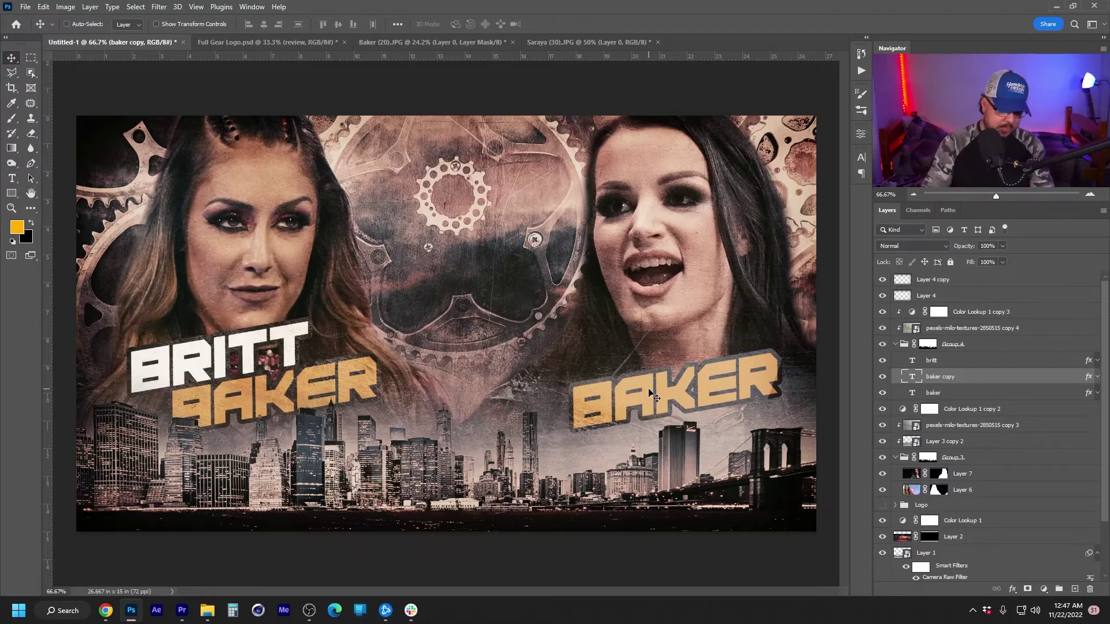
pyautogui.press('t')
pyautogui.doubleClick(647, 390)
pyautogui.write('SARAYA')
pyautogui.click(11, 58)
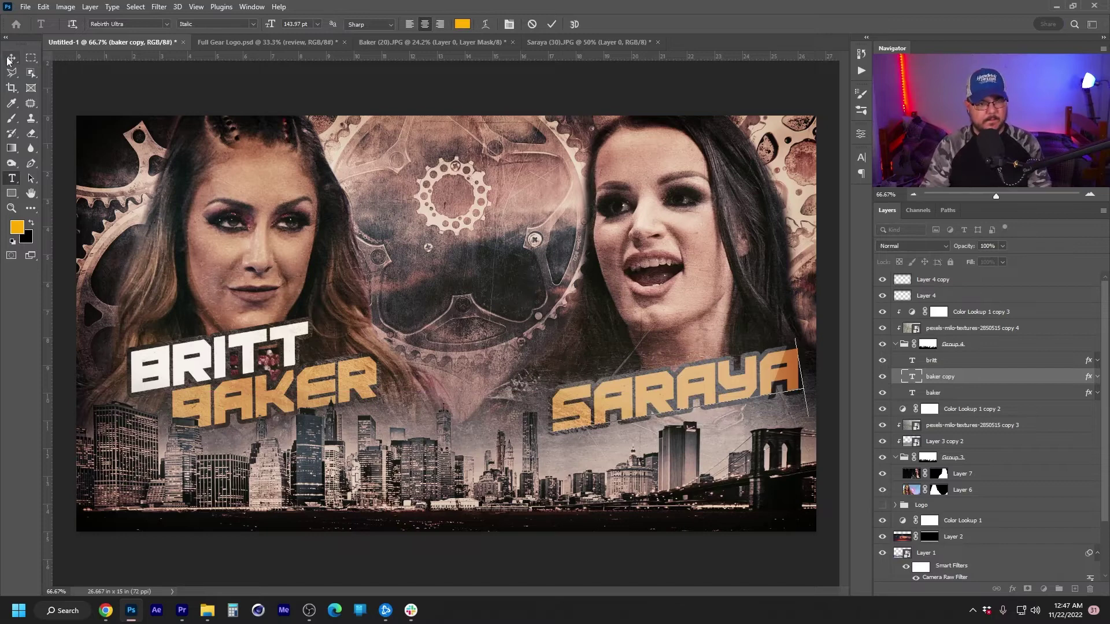
pyautogui.click(953, 329)
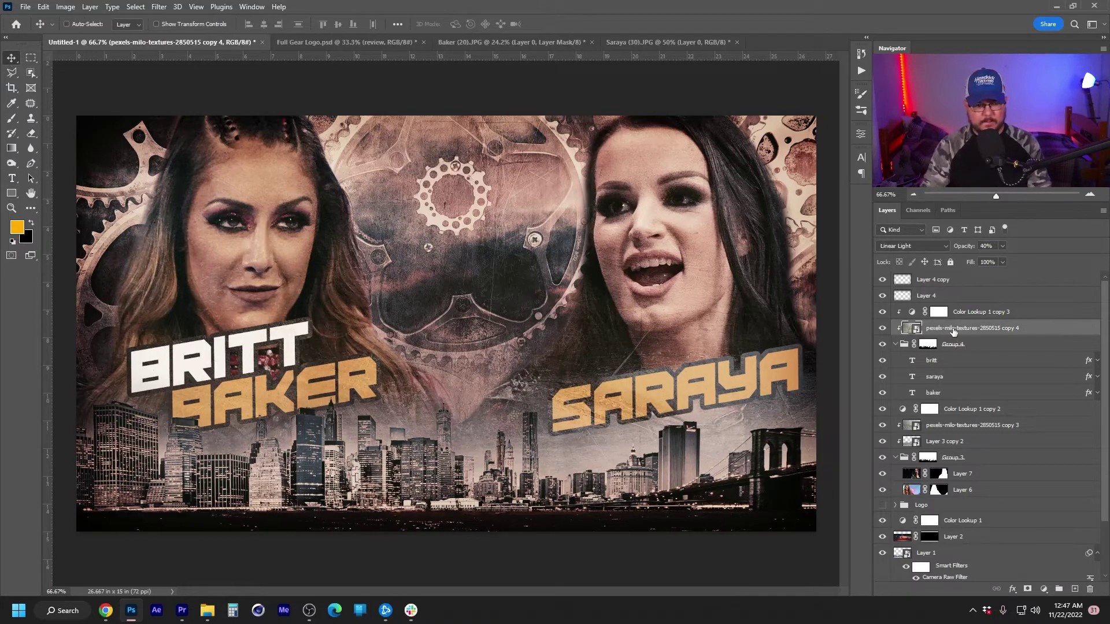
# Shift the texture copy 4 overlay right with Free Transform so it covers SARAYA
pyautogui.hotkey('ctrl', 't')
pyautogui.hotkey('shift', 'Right')
pyautogui.hotkey('shift', 'Right')
pyautogui.hotkey('shift', 'Right')
pyautogui.hotkey('shift', 'Right')
pyautogui.hotkey('shift', 'Right')
pyautogui.hotkey('shift', 'Right')
pyautogui.hotkey('shift', 'Right')
pyautogui.hotkey('shift', 'Right')
pyautogui.hotkey('shift', 'Right')
pyautogui.hotkey('shift', 'Right')
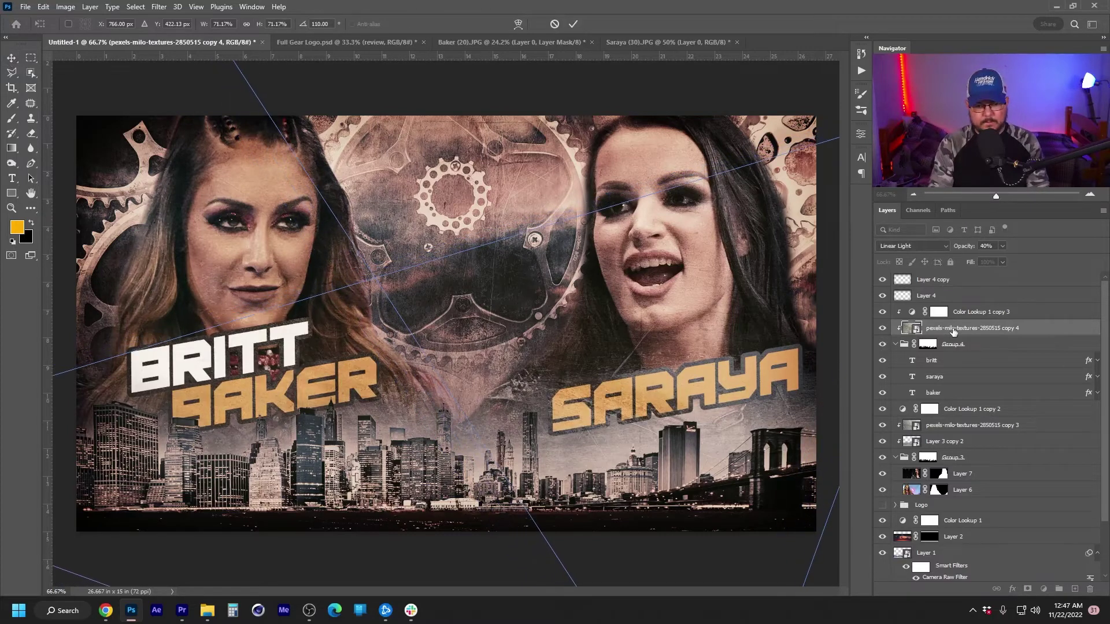
pyautogui.press('Return')
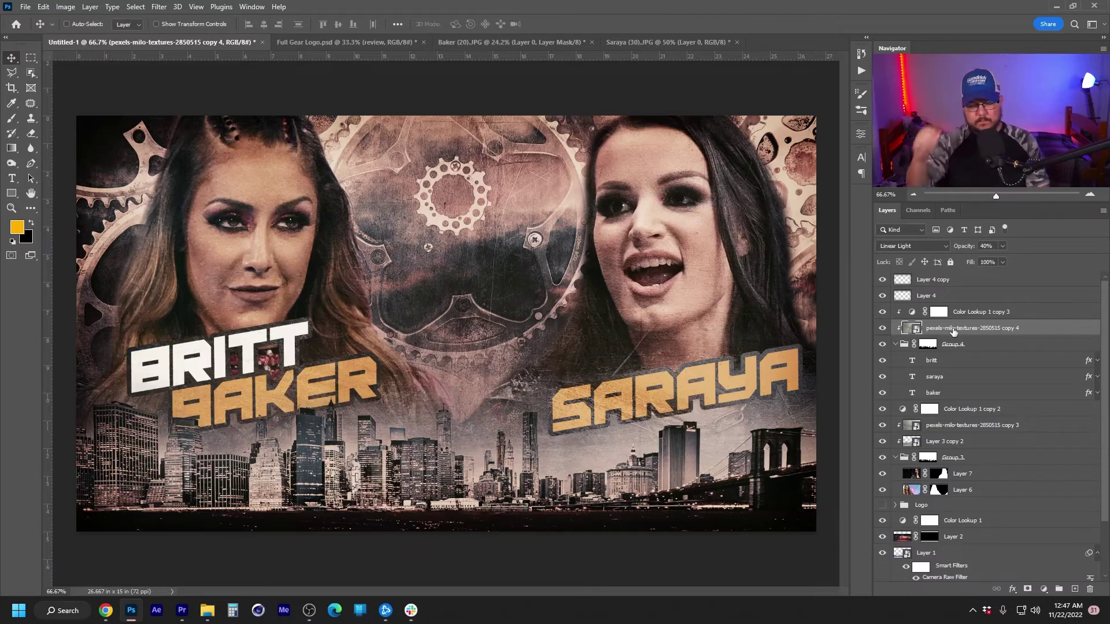
# Place texture copy 3 below Layer 3 copy 2, collapse Group 3, and select the skyline layers
pyautogui.moveTo(971, 426); pyautogui.dragTo(982, 448)
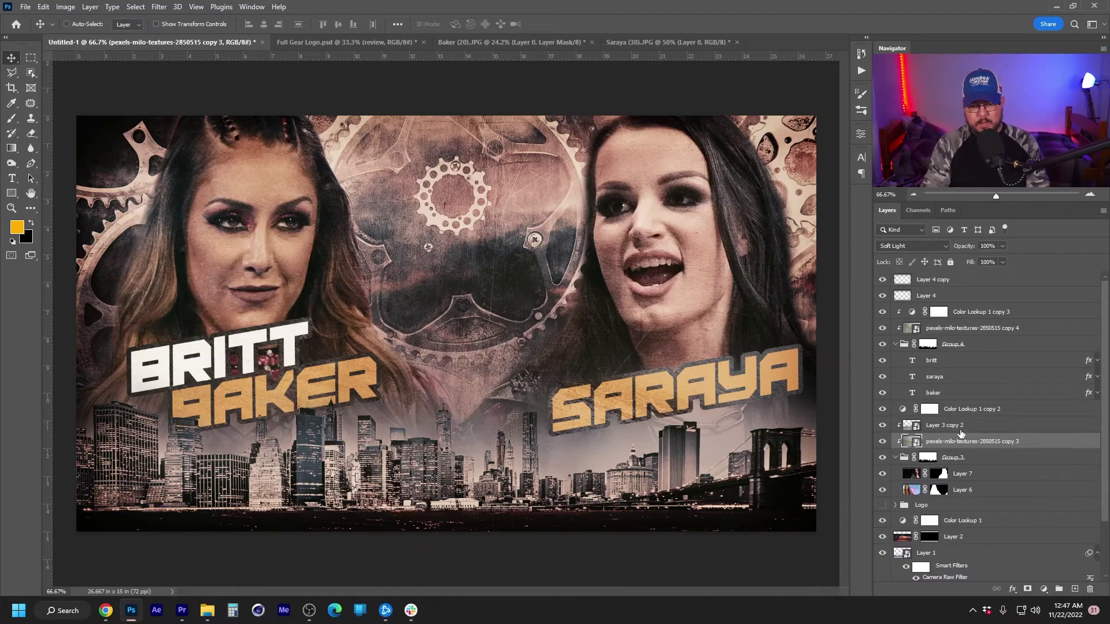
pyautogui.moveTo(960, 442); pyautogui.dragTo(959, 438)
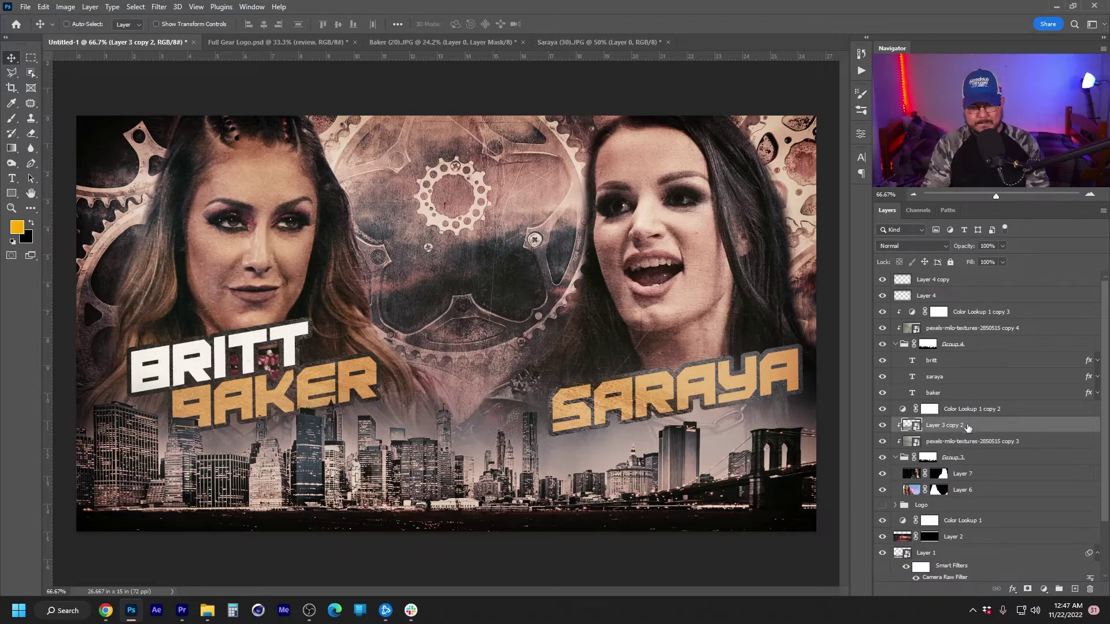
pyautogui.click(912, 245)
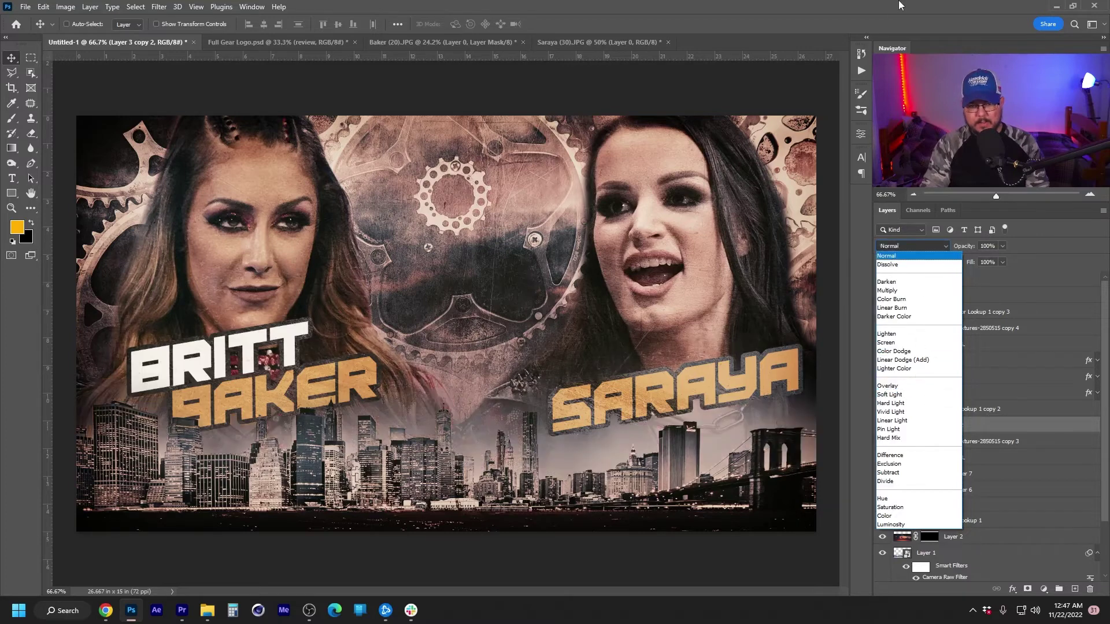
pyautogui.click(907, 256)
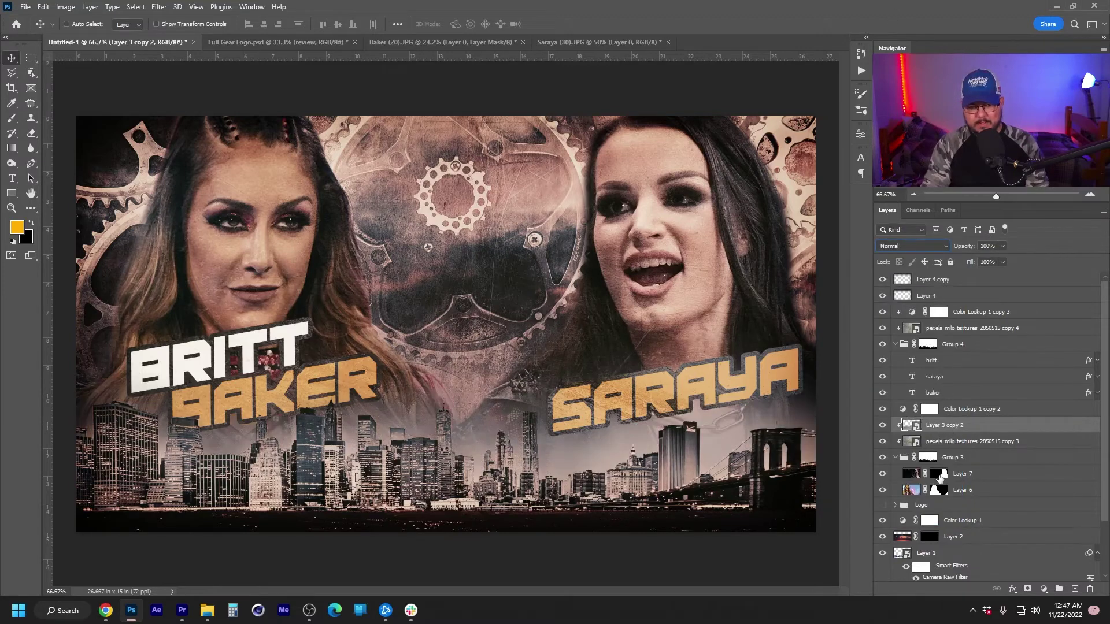
pyautogui.click(896, 457)
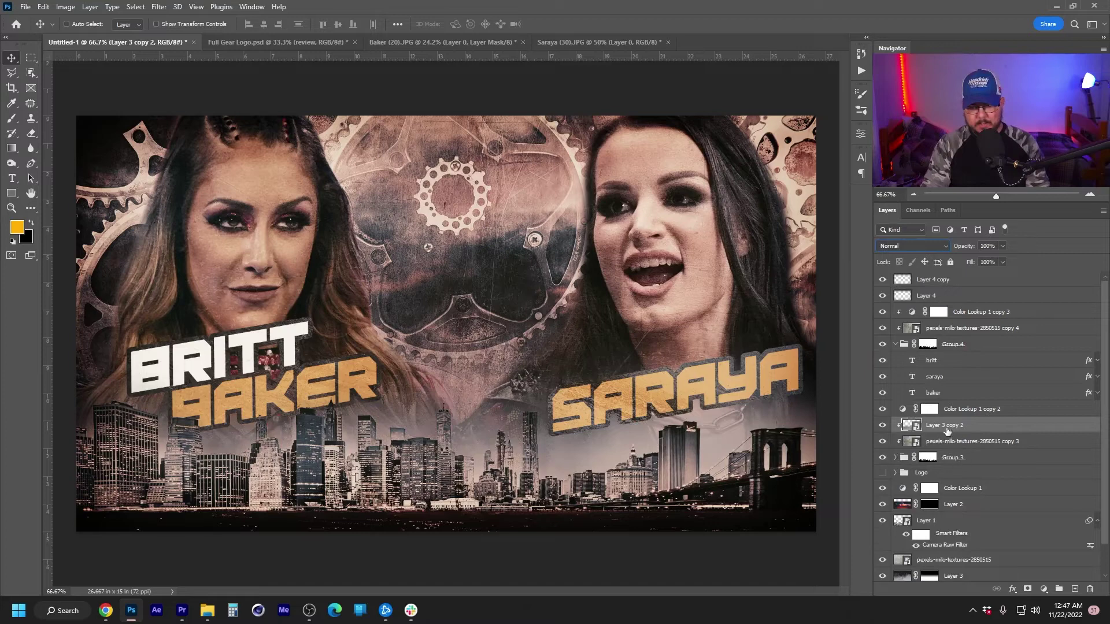
pyautogui.click(962, 412)
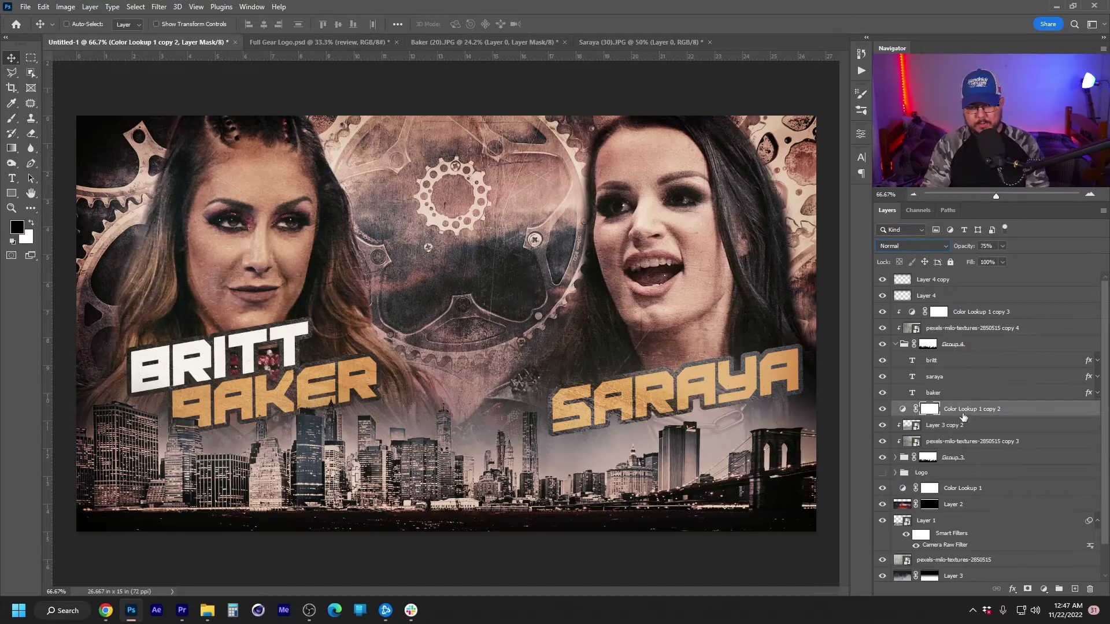
pyautogui.keyDown('shift'); pyautogui.click(964, 456); pyautogui.keyUp('shift')
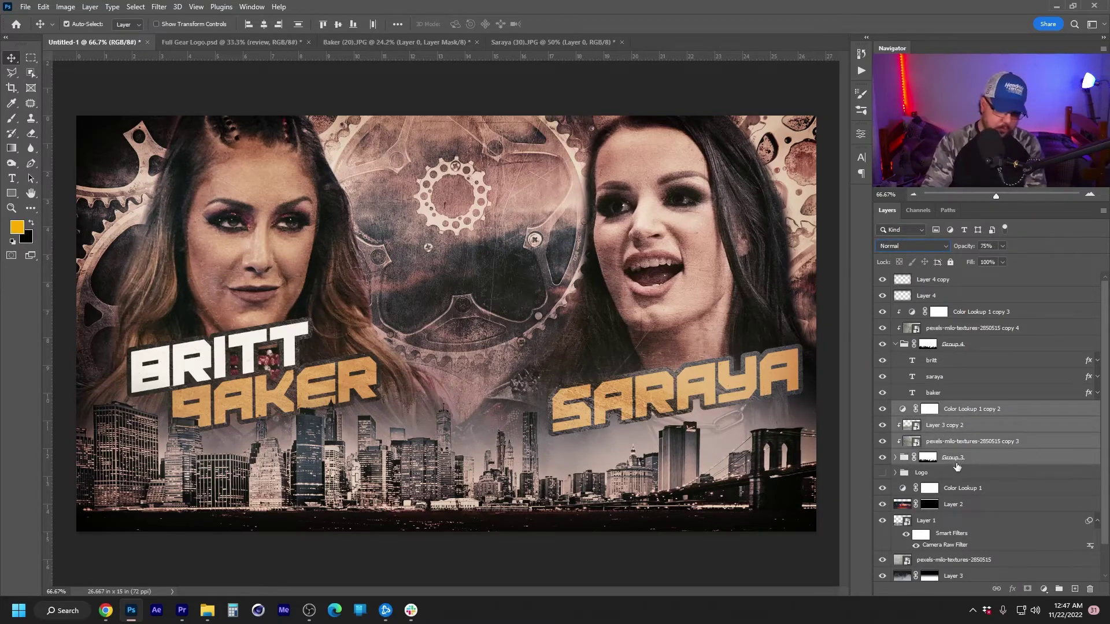
# Group the selected skyline layers into Group 5 and add a layer mask
pyautogui.hotkey('ctrl', 'g')
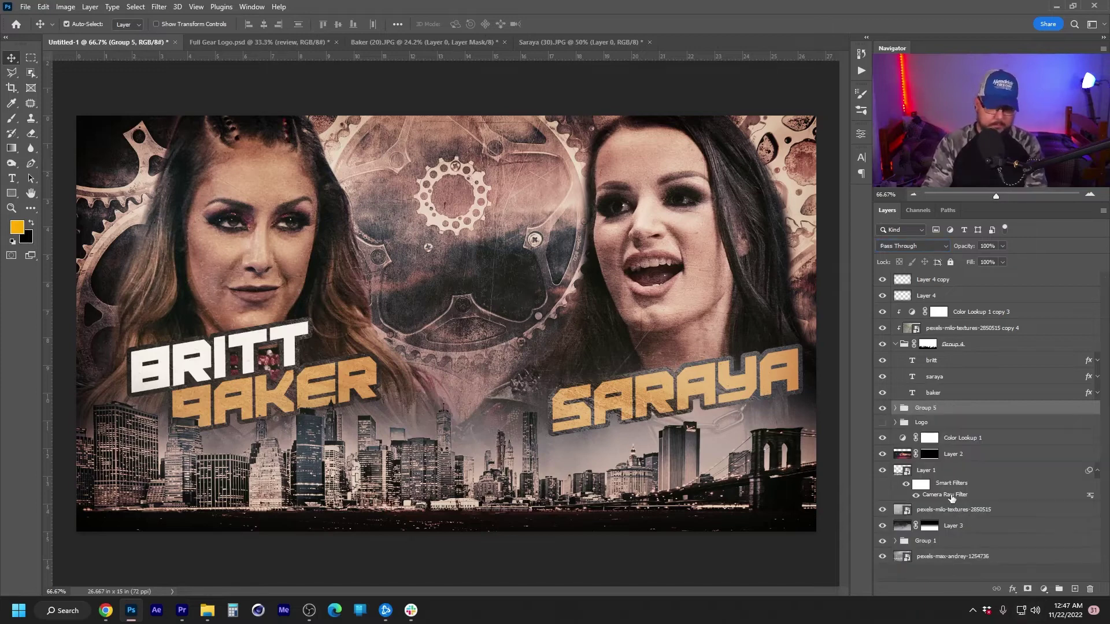
pyautogui.click(1027, 589)
pyautogui.press('d')
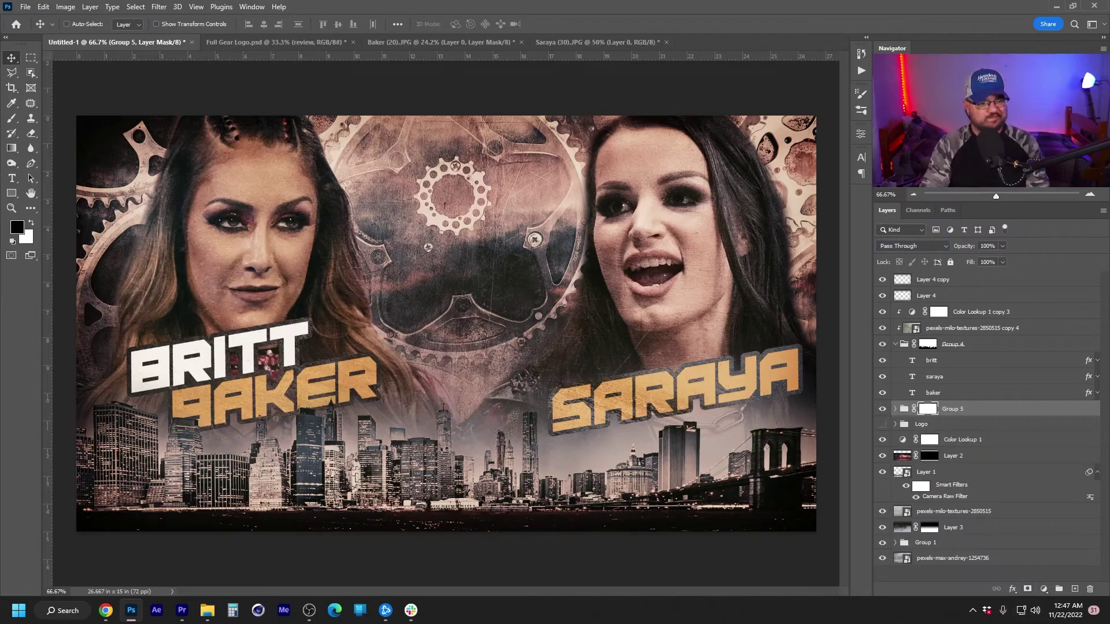
pyautogui.click(12, 149)
pyautogui.moveTo(546, 451); pyautogui.dragTo(558, 543)
pyautogui.hotkey('ctrl', 'z')
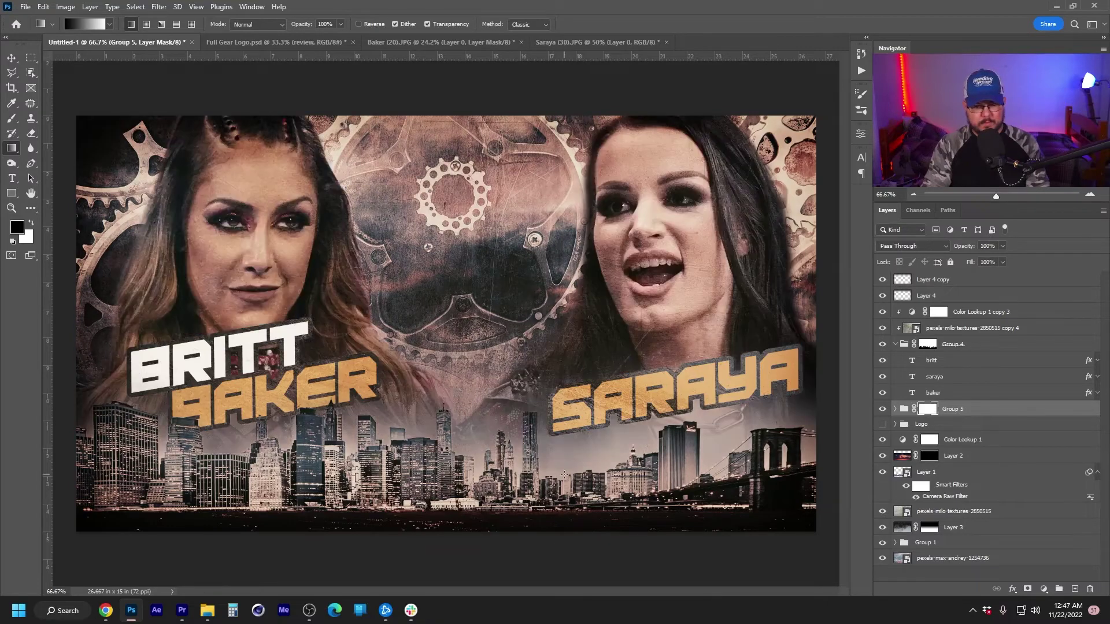
# Set Layer 3 copy 2 inside Group 5 to 40% opacity
pyautogui.click(902, 410)
pyautogui.click(895, 410)
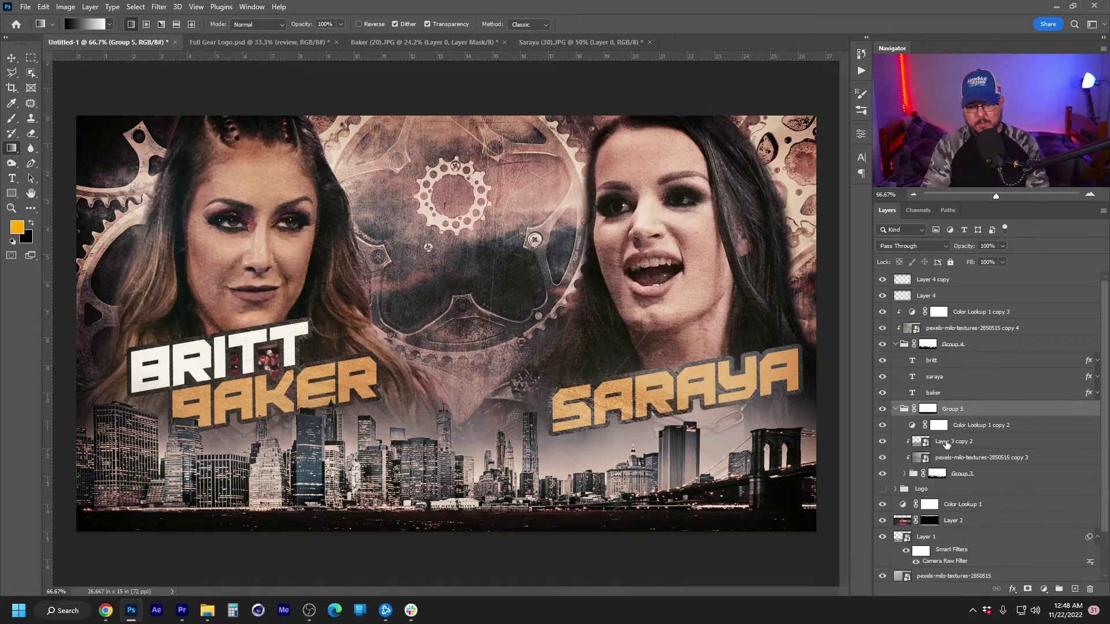
pyautogui.click(948, 442)
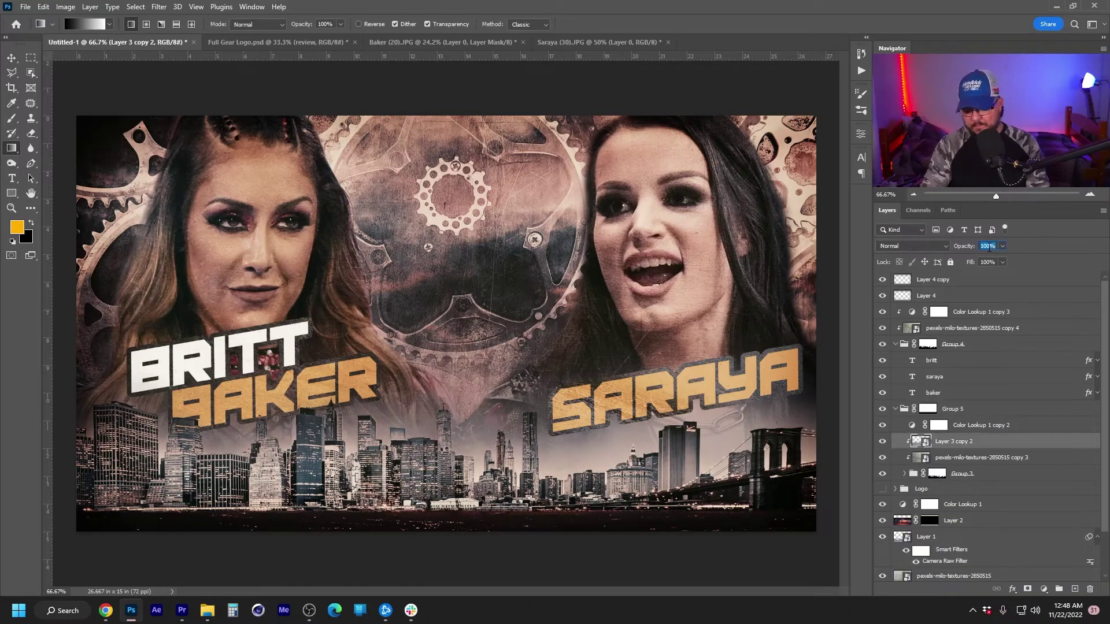
pyautogui.write('40')
pyautogui.press('Return')
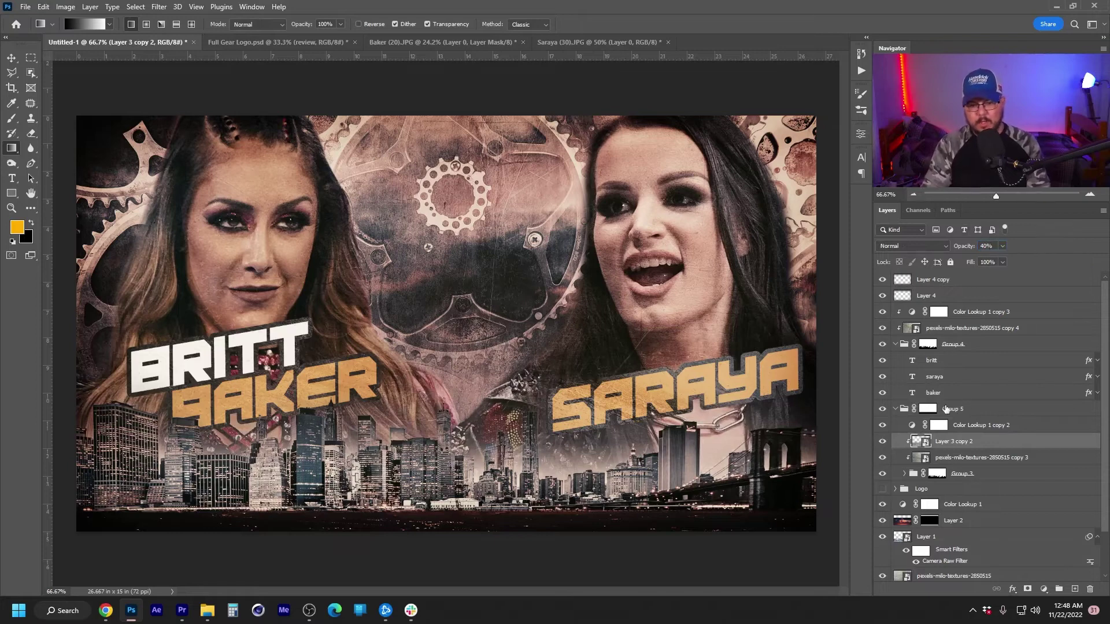
# Draw gradients on Group 5's mask to softly fade the skyline below SARAYA
pyautogui.click(928, 409)
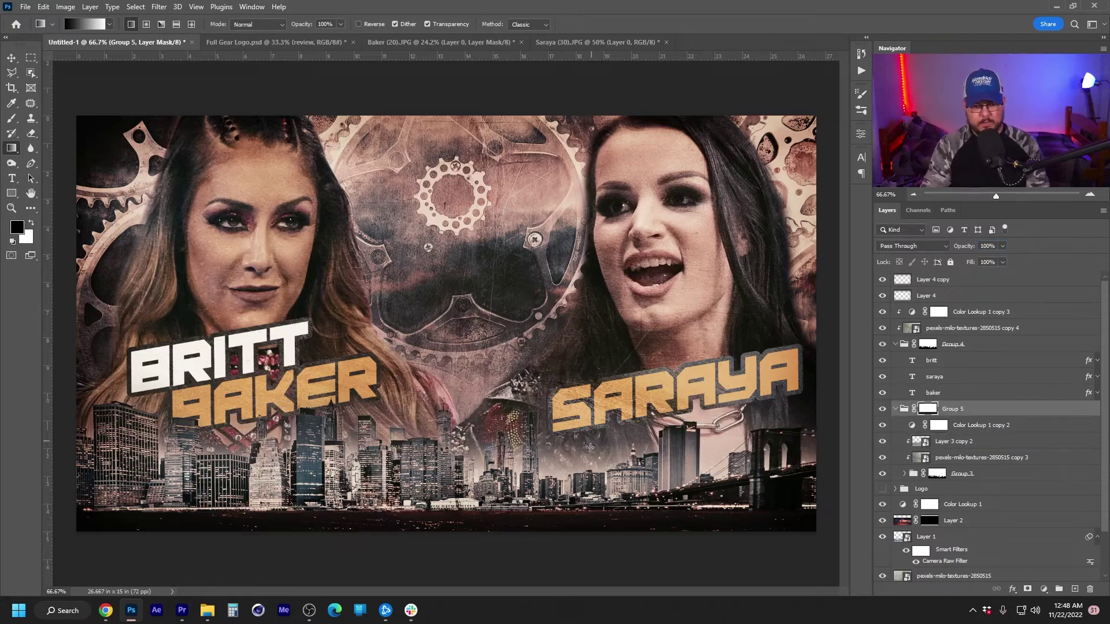
pyautogui.moveTo(588, 456)
pyautogui.mouseDown()
pyautogui.moveTo(587, 418)
pyautogui.moveTo(590, 458)
pyautogui.mouseUp()
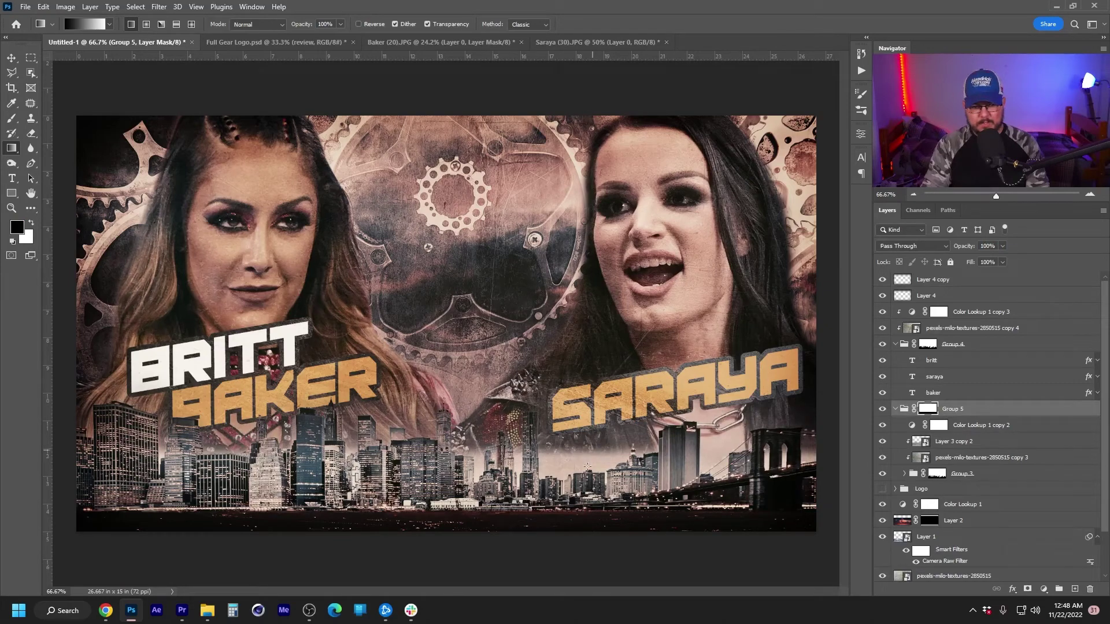
pyautogui.moveTo(584, 512); pyautogui.dragTo(589, 419)
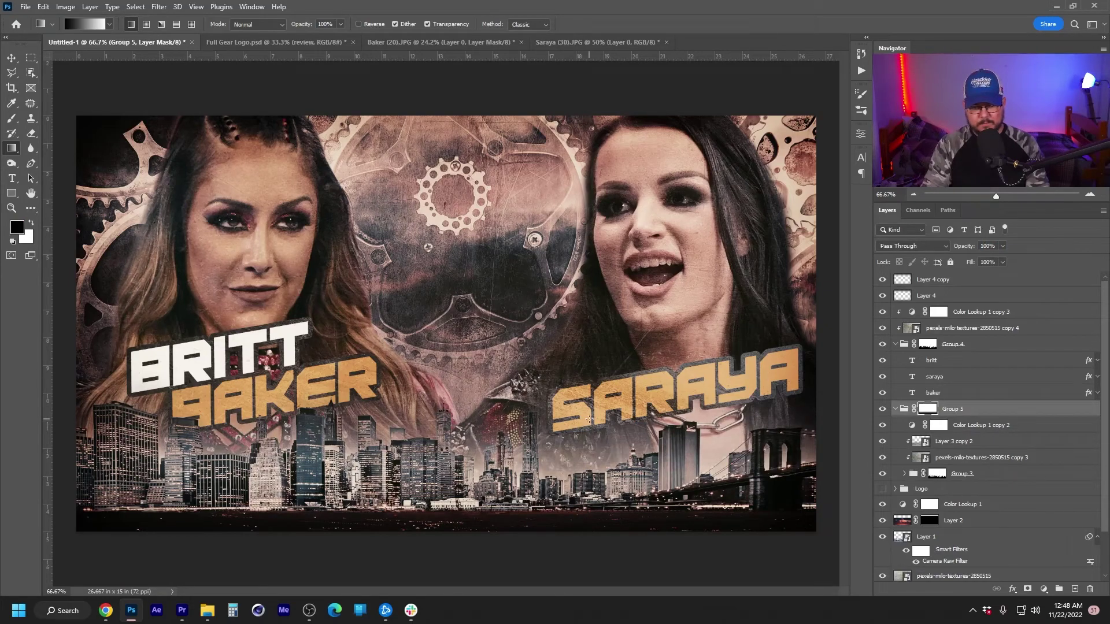
pyautogui.moveTo(583, 491); pyautogui.dragTo(592, 411)
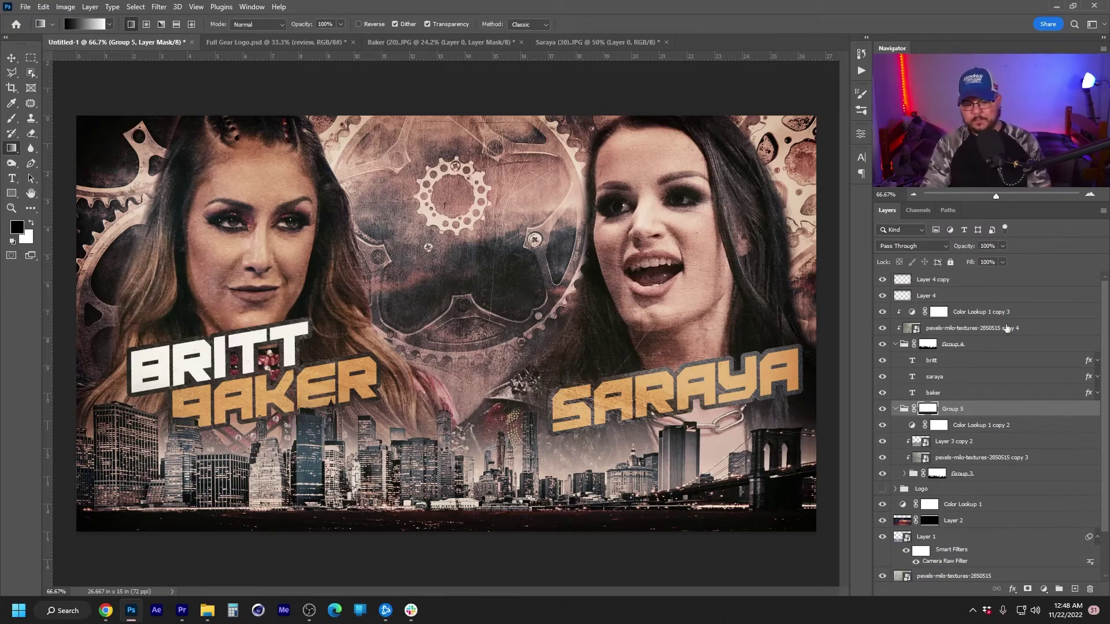
pyautogui.click(933, 360)
pyautogui.keyDown('shift'); pyautogui.click(950, 392); pyautogui.keyUp('shift')
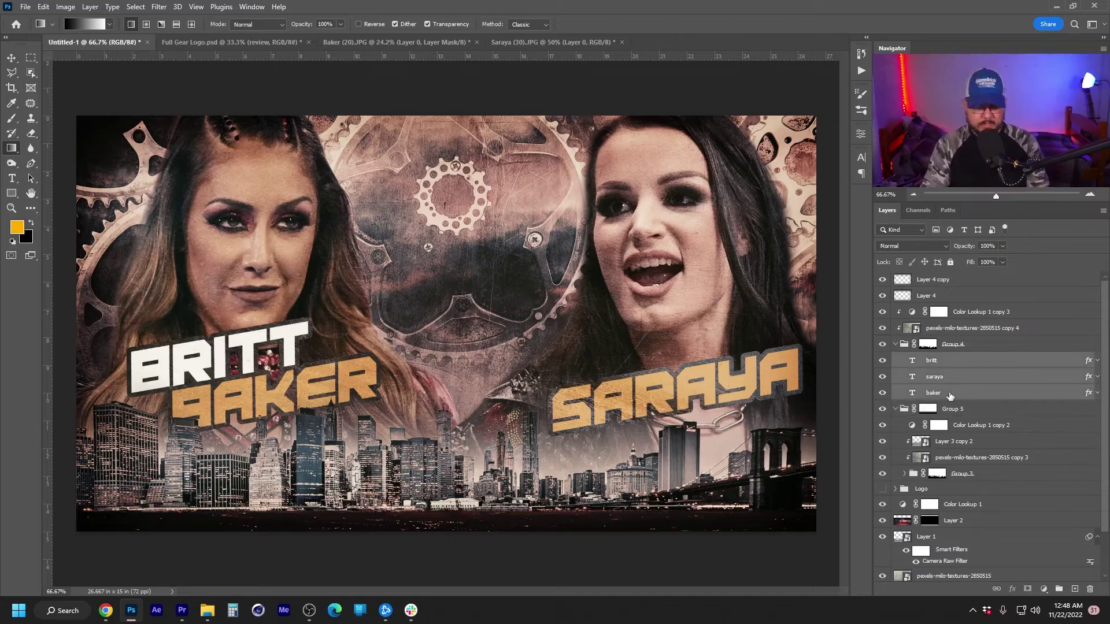
# Scale the three name titles to 90% width and stack saraya above britt
pyautogui.hotkey('ctrl', 't')
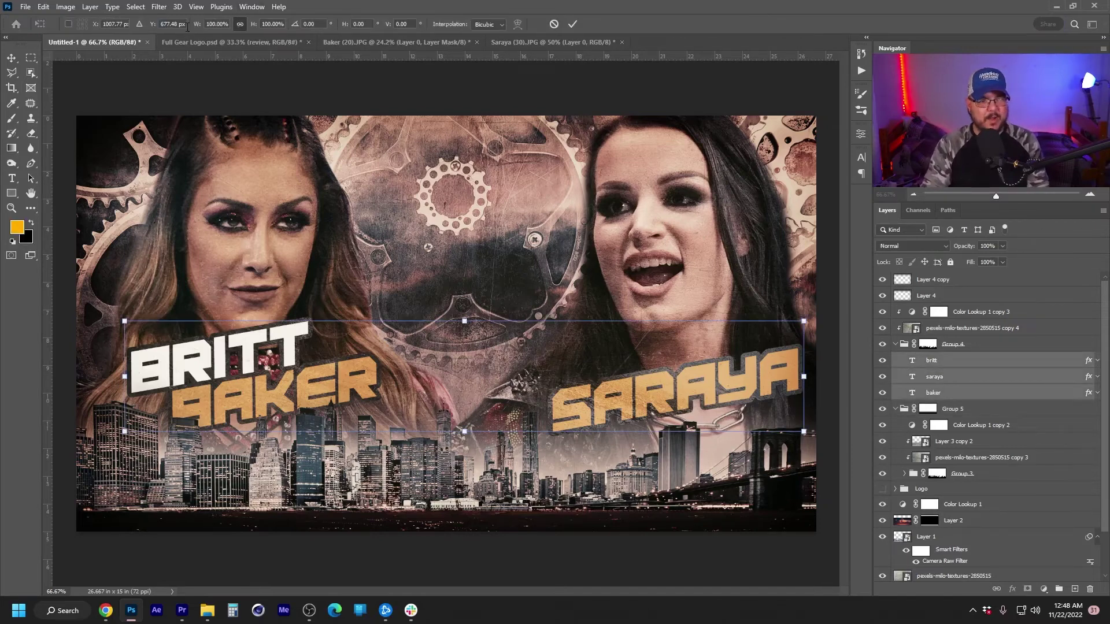
pyautogui.write('90')
pyautogui.press('Return')
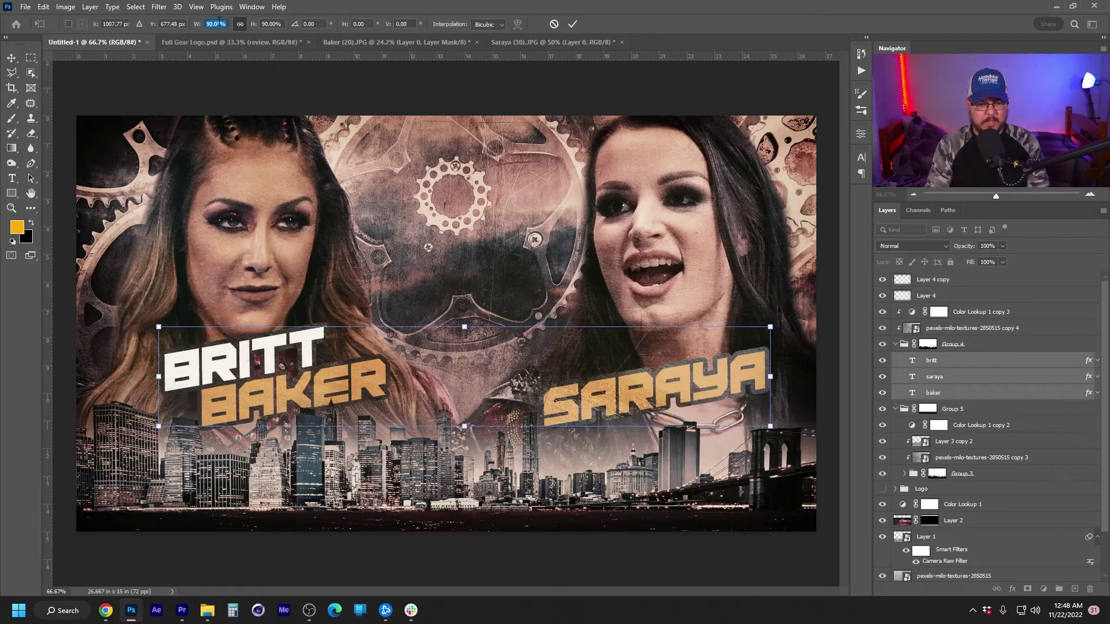
pyautogui.press('Return')
pyautogui.moveTo(955, 378); pyautogui.dragTo(961, 359)
# Nudge the BRITT BAKER title into place, then show the Logo group and raise it
pyautogui.click(945, 379)
pyautogui.keyDown('shift'); pyautogui.click(949, 395); pyautogui.keyUp('shift')
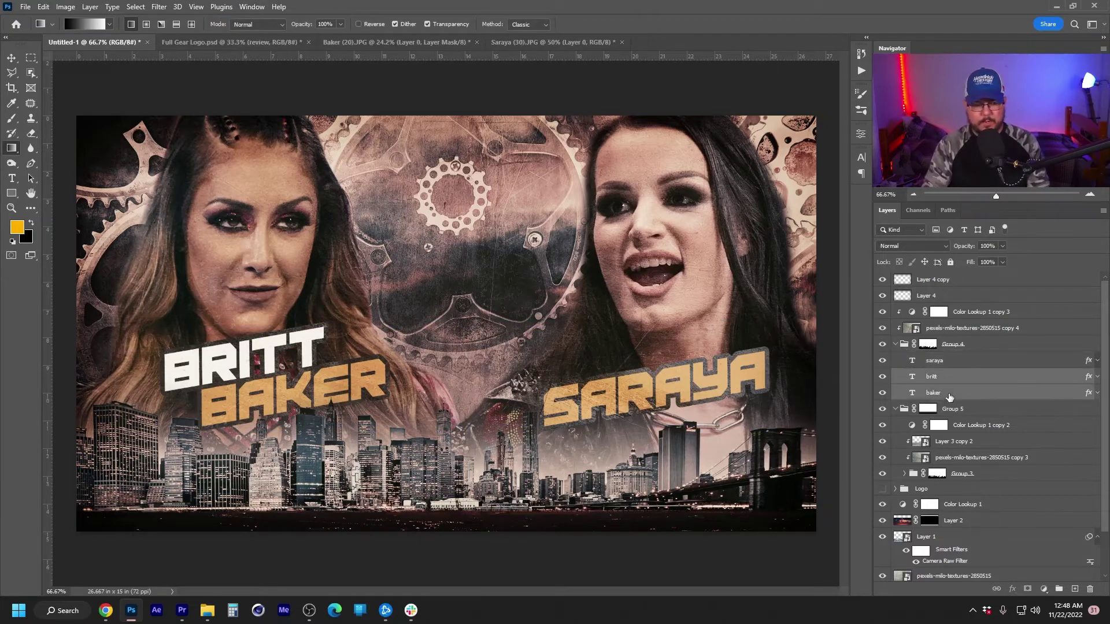
pyautogui.press('v')
pyautogui.hotkey('shift', 'Left')
pyautogui.hotkey('shift', 'Left')
pyautogui.hotkey('shift', 'Left')
pyautogui.hotkey('shift', 'Left')
pyautogui.hotkey('shift', 'Left')
pyautogui.hotkey('shift', 'Left')
pyautogui.hotkey('shift', 'Left')
pyautogui.hotkey('shift', 'Down')
pyautogui.hotkey('shift', 'Down')
pyautogui.hotkey('shift', 'Right')
pyautogui.hotkey('shift', 'Right')
pyautogui.hotkey('shift', 'Right')
pyautogui.hotkey('shift', 'Up')
pyautogui.hotkey('shift', 'Up')
pyautogui.hotkey('shift', 'Down')
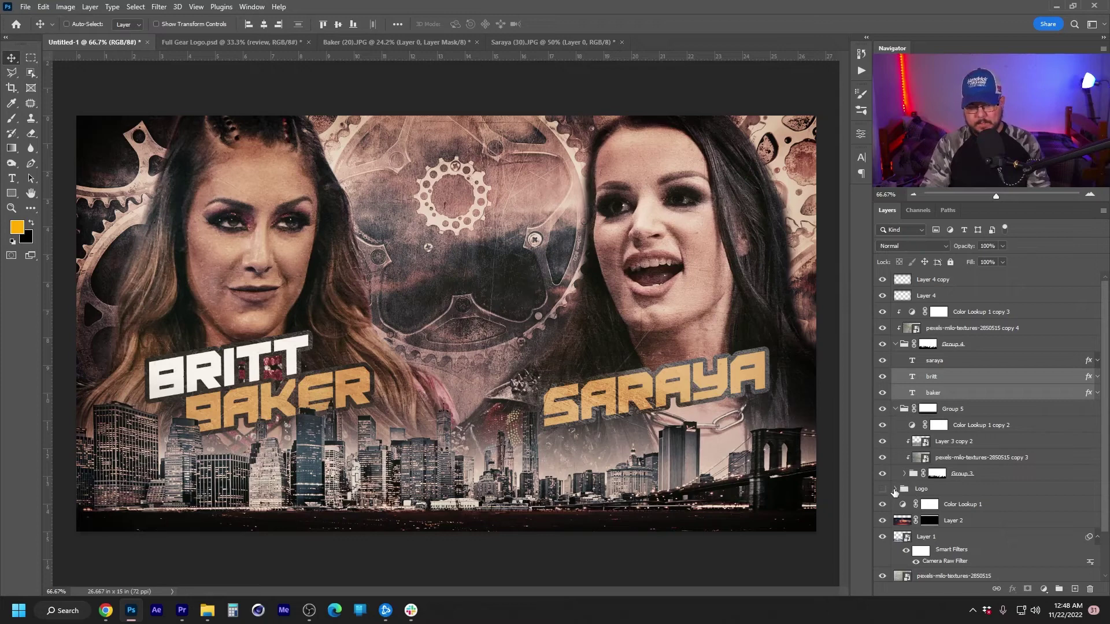
pyautogui.click(882, 488)
pyautogui.moveTo(939, 493); pyautogui.dragTo(950, 307)
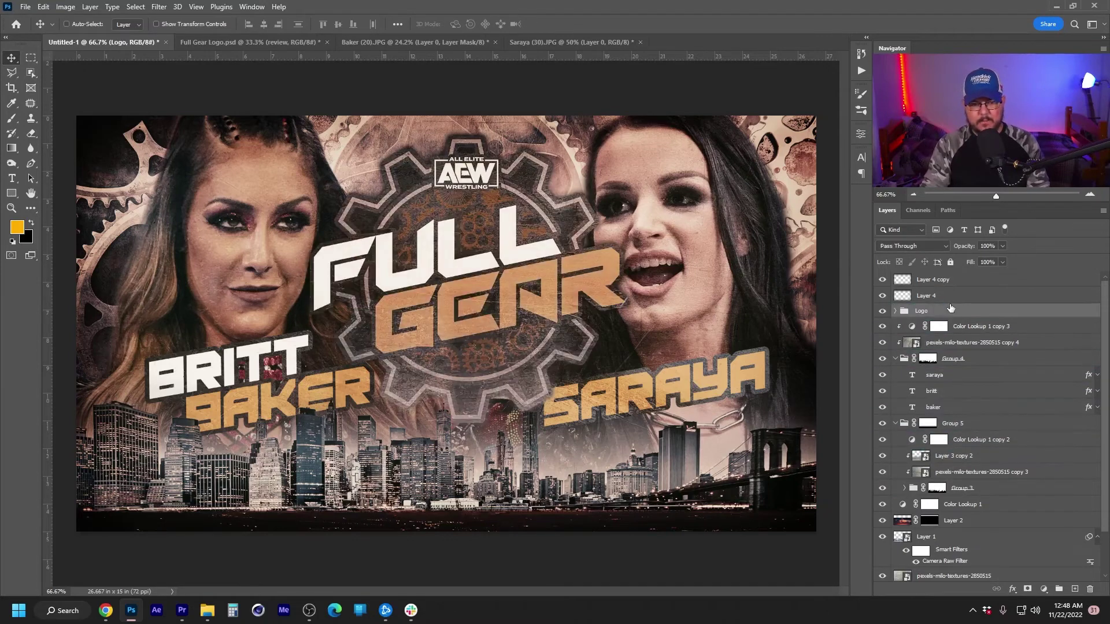
# Scale the Layer 5 logo artwork to 23% and center it between the wrestlers
pyautogui.hotkey('ctrl', 't')
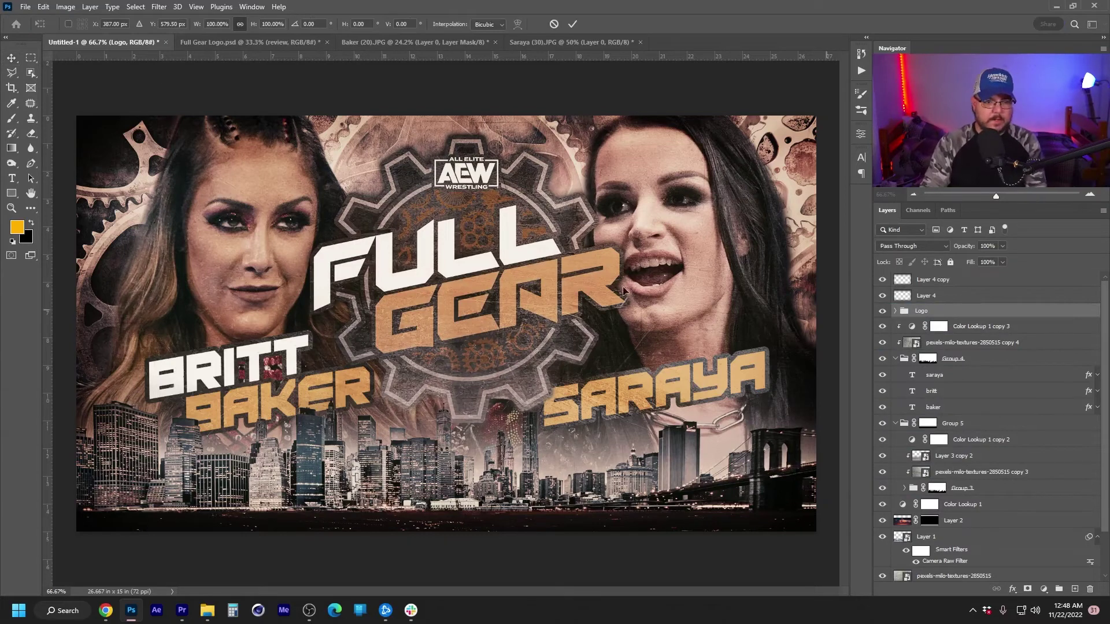
pyautogui.press('Return')
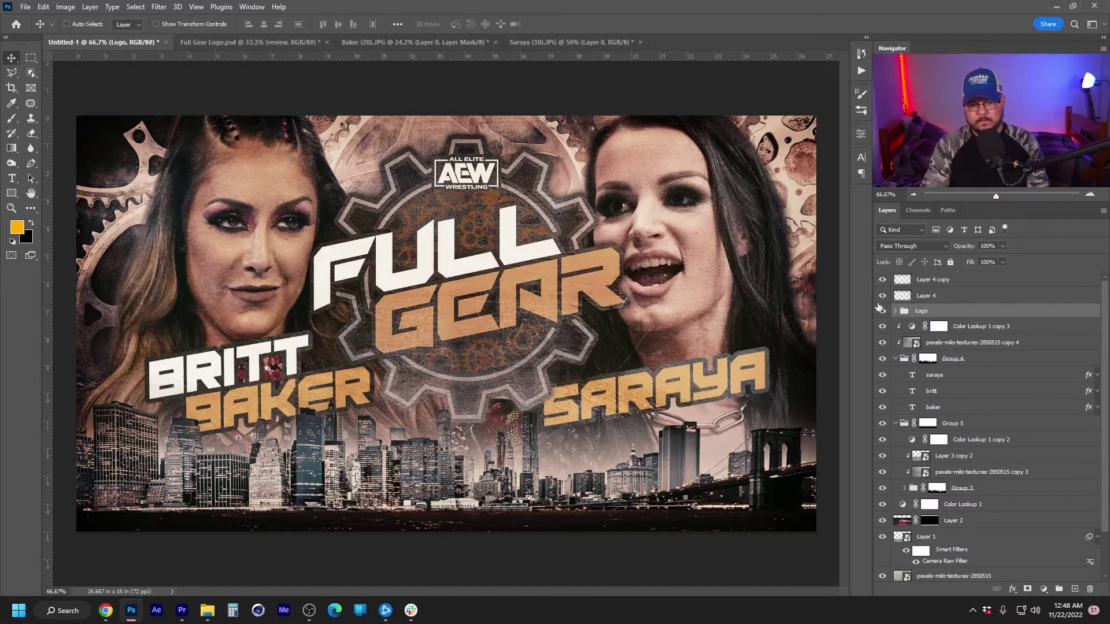
pyautogui.click(896, 310)
pyautogui.click(951, 408)
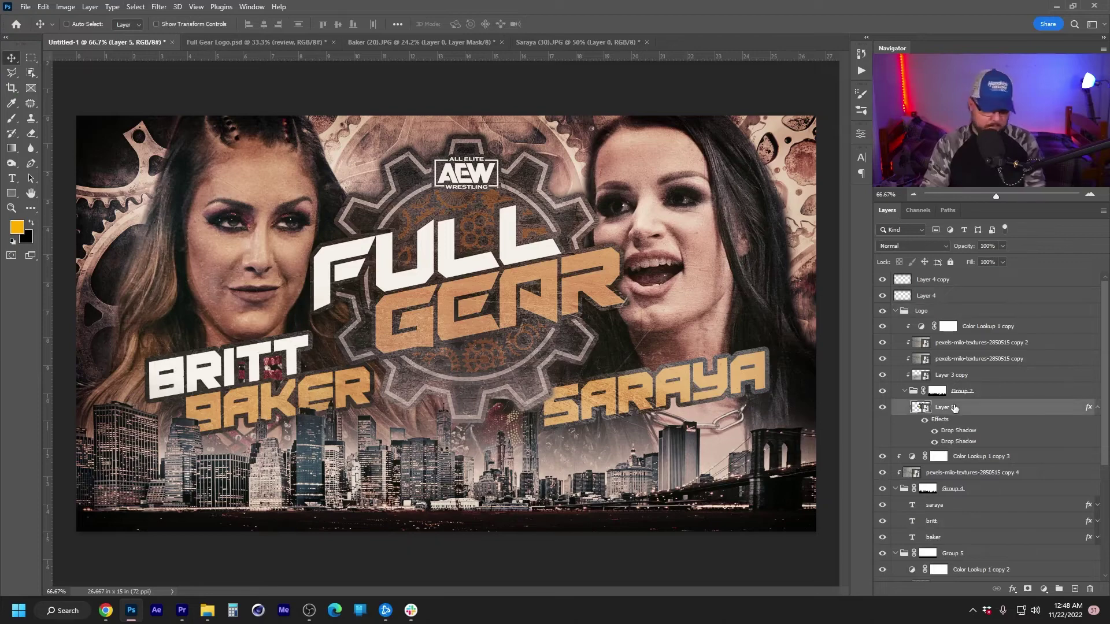
pyautogui.hotkey('ctrl', 't')
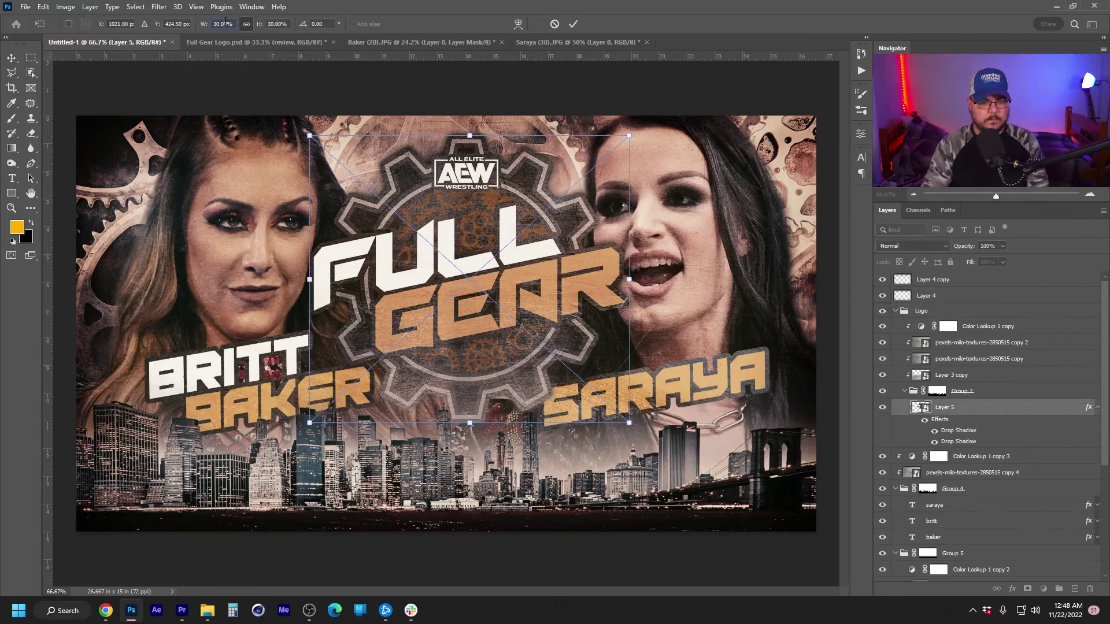
pyautogui.click(223, 24)
pyautogui.scroll(-7, 225, 23)
pyautogui.press('Return')
pyautogui.moveTo(466, 294)
pyautogui.mouseDown()
pyautogui.moveTo(456, 293)
pyautogui.moveTo(464, 289)
pyautogui.mouseUp()
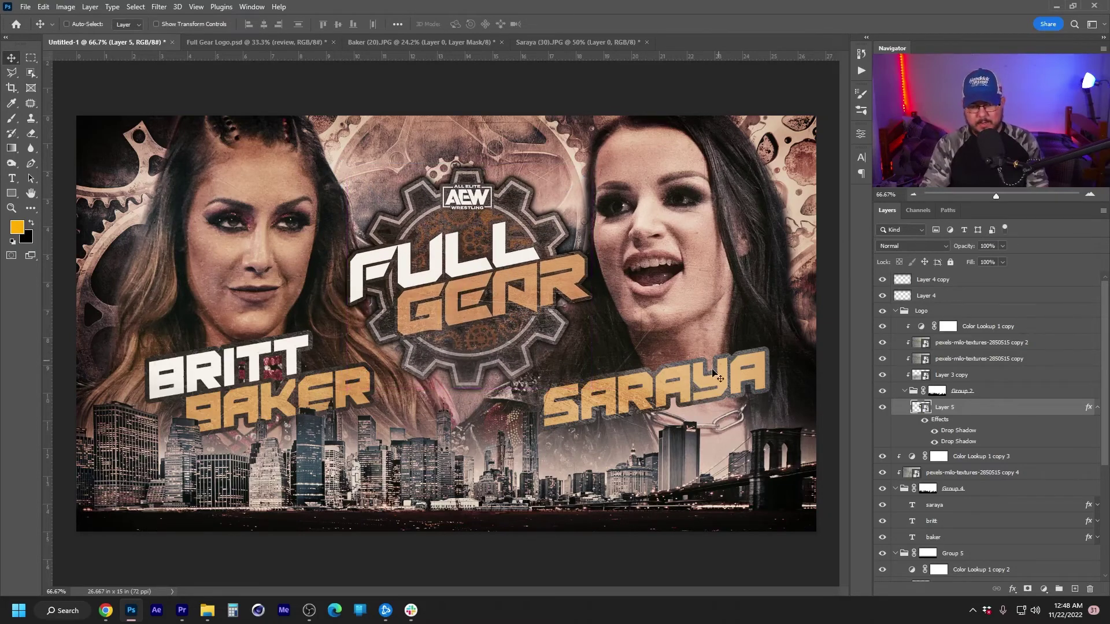
pyautogui.click(895, 312)
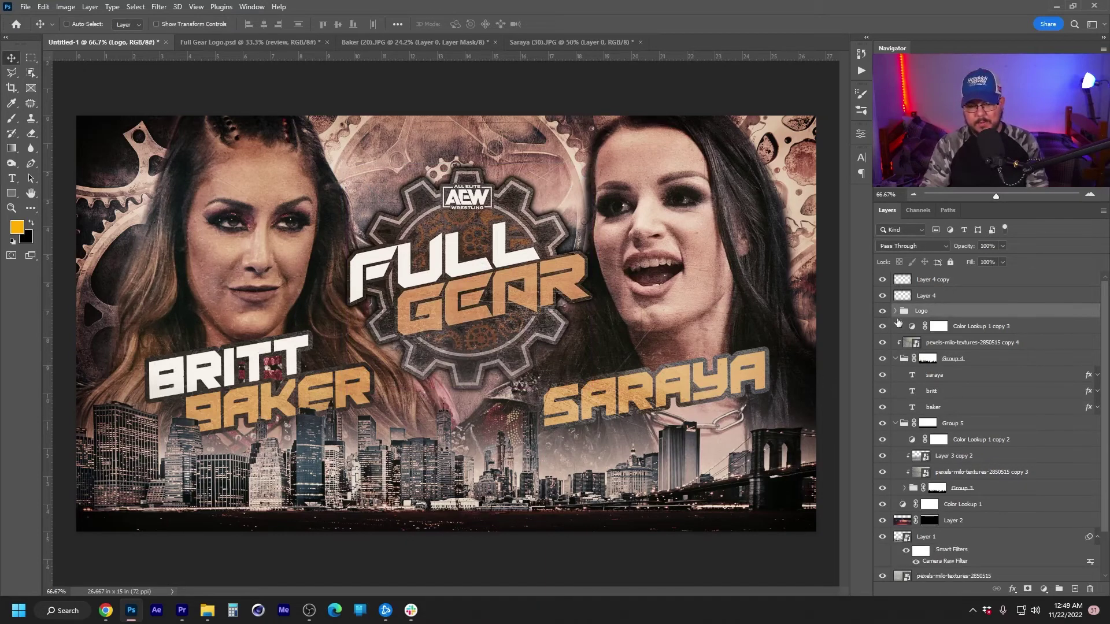
pyautogui.click(960, 347)
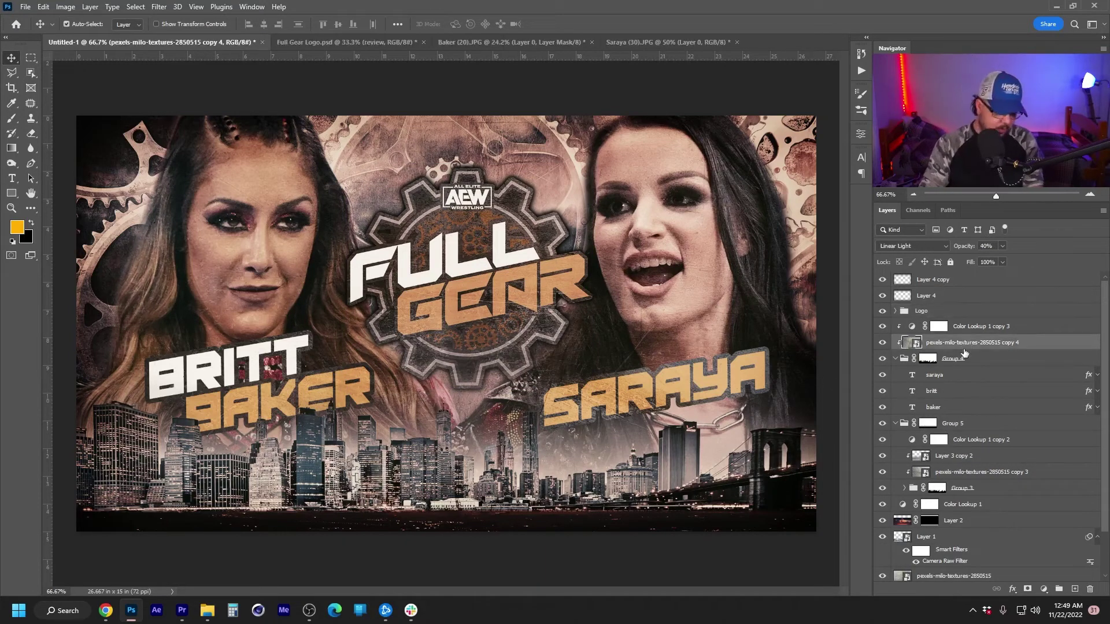
# Rotate the pexels-milo-textures-2850515 copy 4 overlay to 90 degrees with Free Transform
pyautogui.hotkey('ctrl', 't')
pyautogui.click(319, 23)
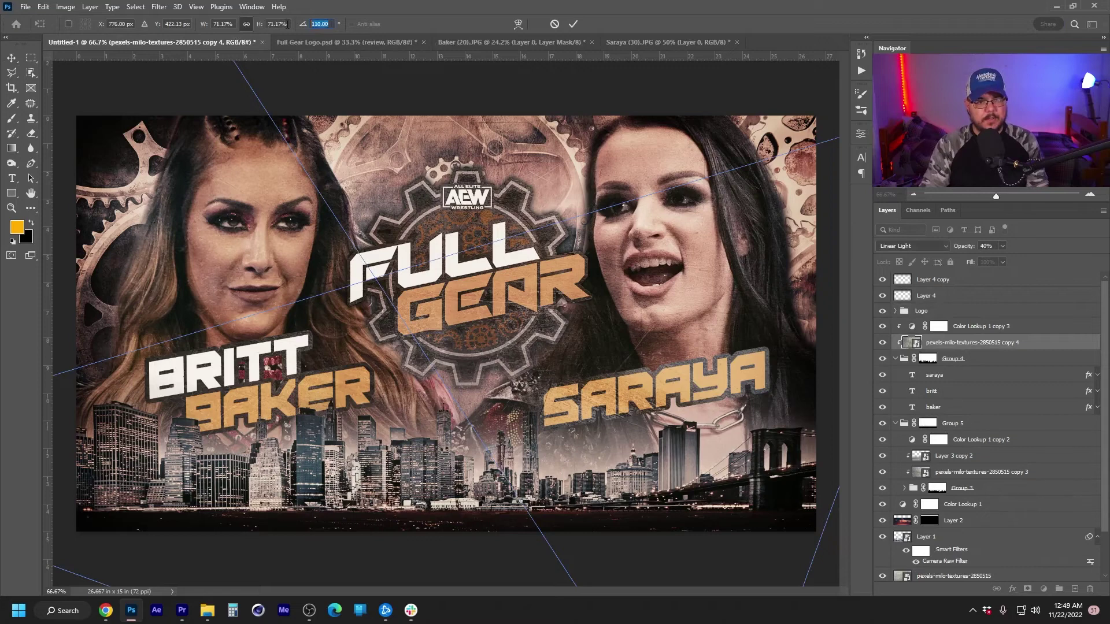
pyautogui.write('90')
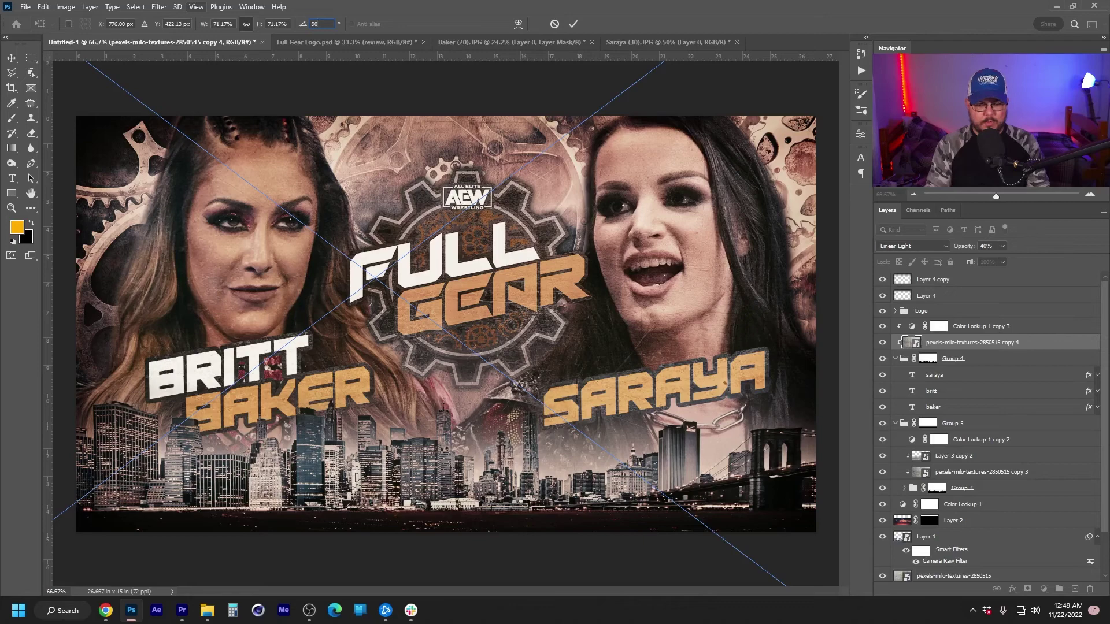
pyautogui.press('Return')
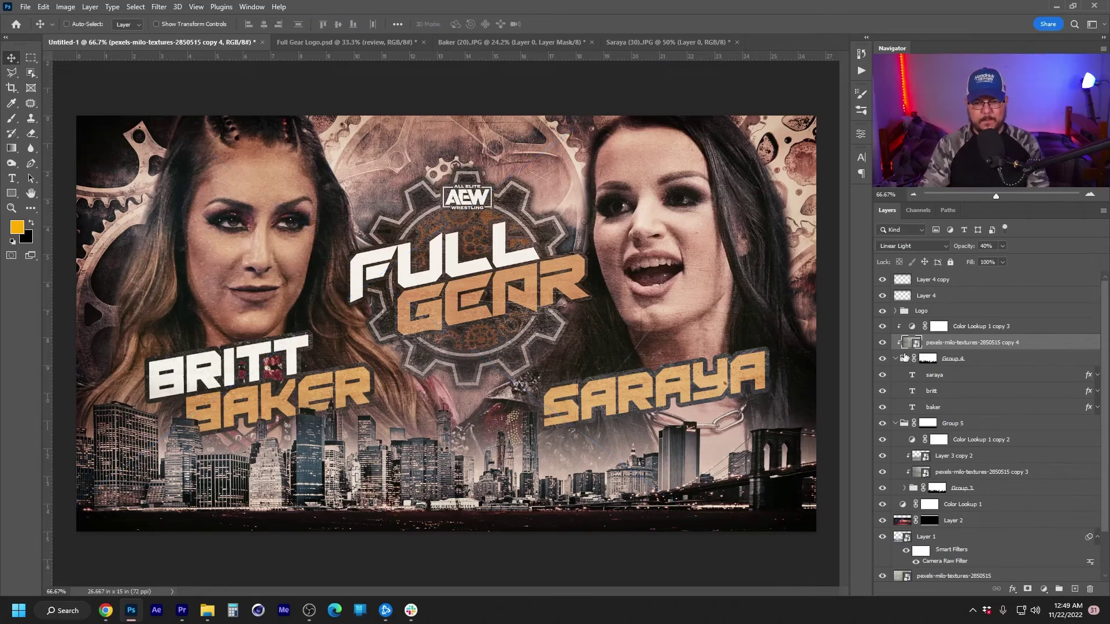
pyautogui.click(90, 6)
# Apply Levels to the texture overlay with input black 17 and midtones 0.85
pyautogui.click(66, 7)
pyautogui.click(89, 7)
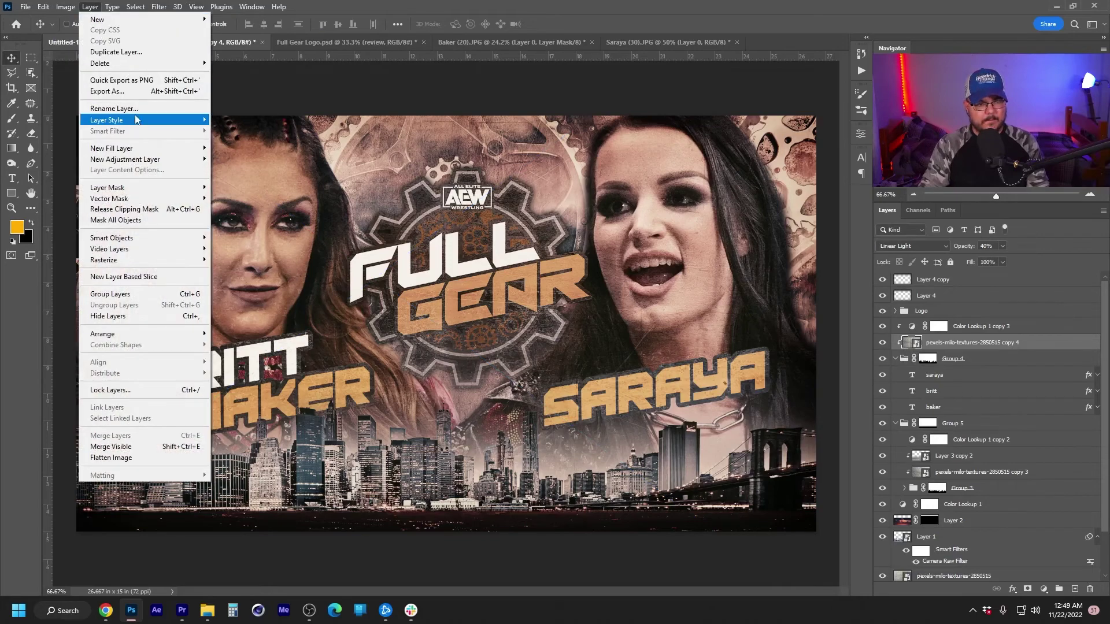
pyautogui.moveTo(62, 7)
pyautogui.moveTo(74, 36)
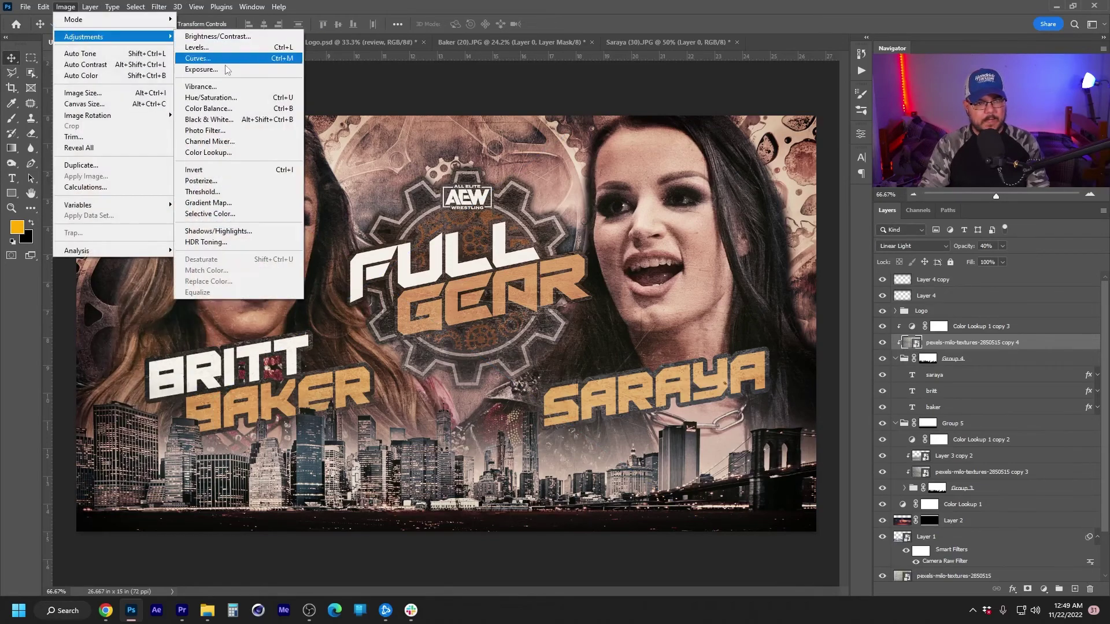
pyautogui.click(197, 47)
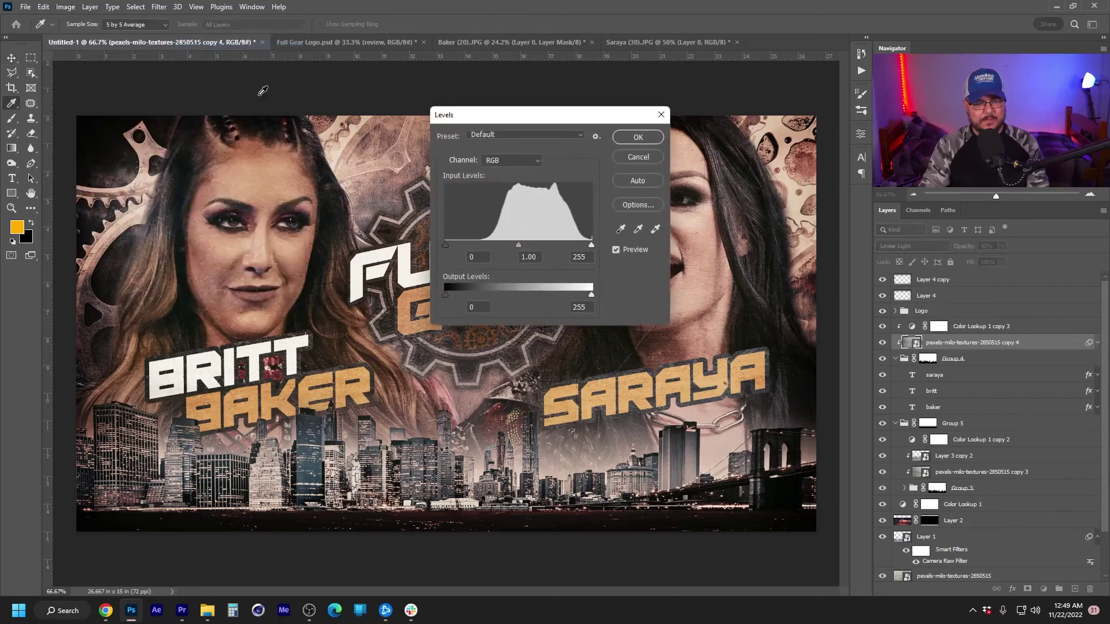
pyautogui.moveTo(542, 122); pyautogui.dragTo(974, 240)
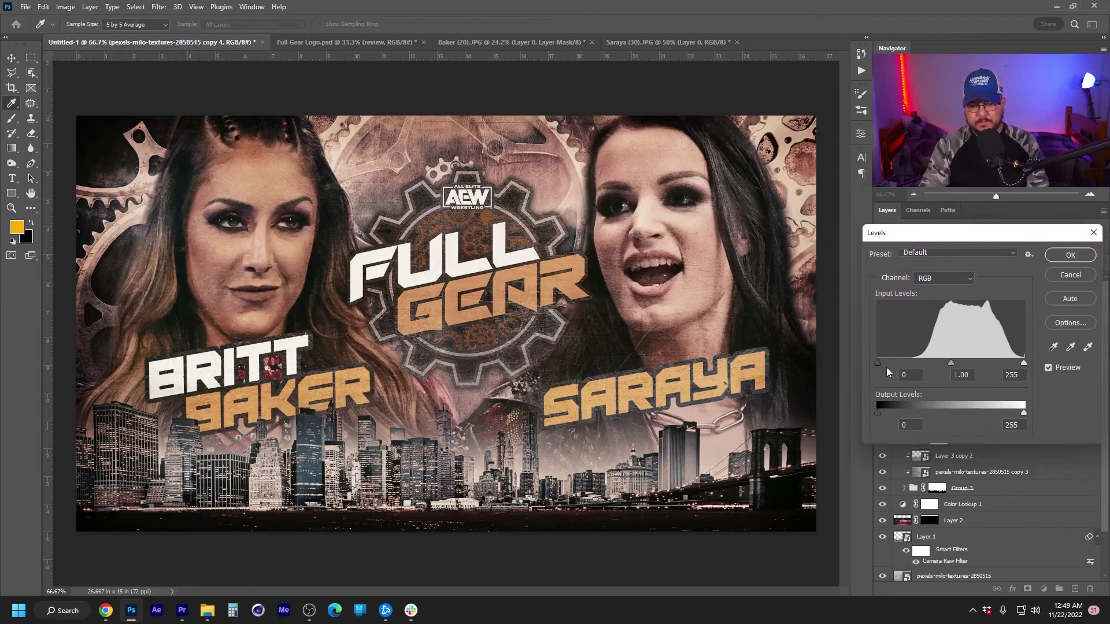
pyautogui.moveTo(878, 364)
pyautogui.mouseDown()
pyautogui.moveTo(927, 363)
pyautogui.moveTo(889, 367)
pyautogui.mouseUp()
pyautogui.moveTo(955, 363)
pyautogui.mouseDown()
pyautogui.moveTo(921, 365)
pyautogui.moveTo(963, 367)
pyautogui.mouseUp()
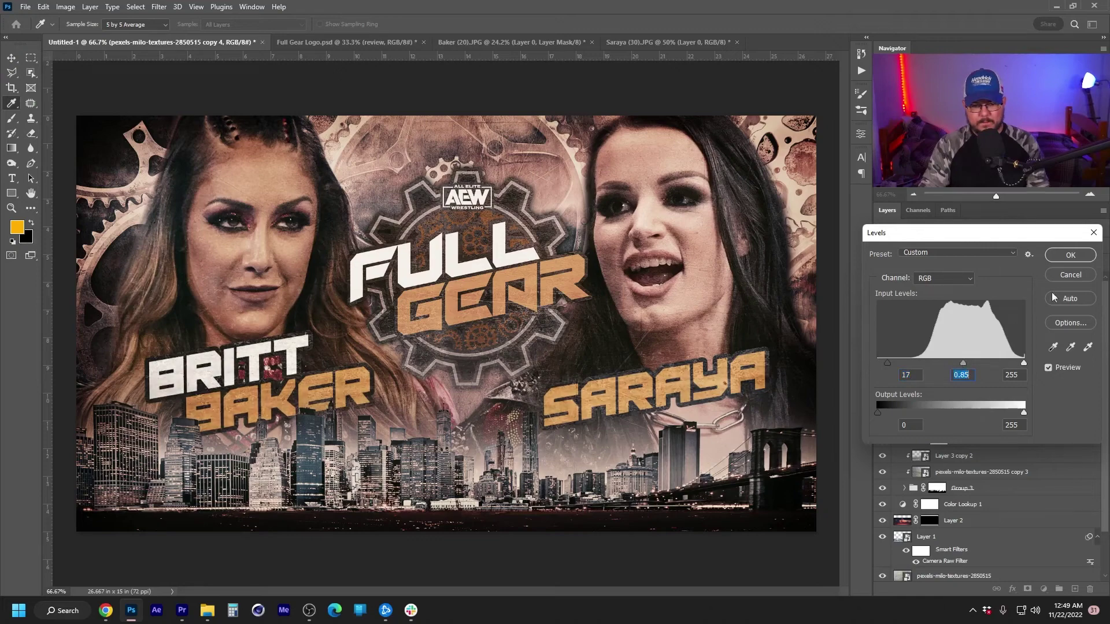
pyautogui.press('Return')
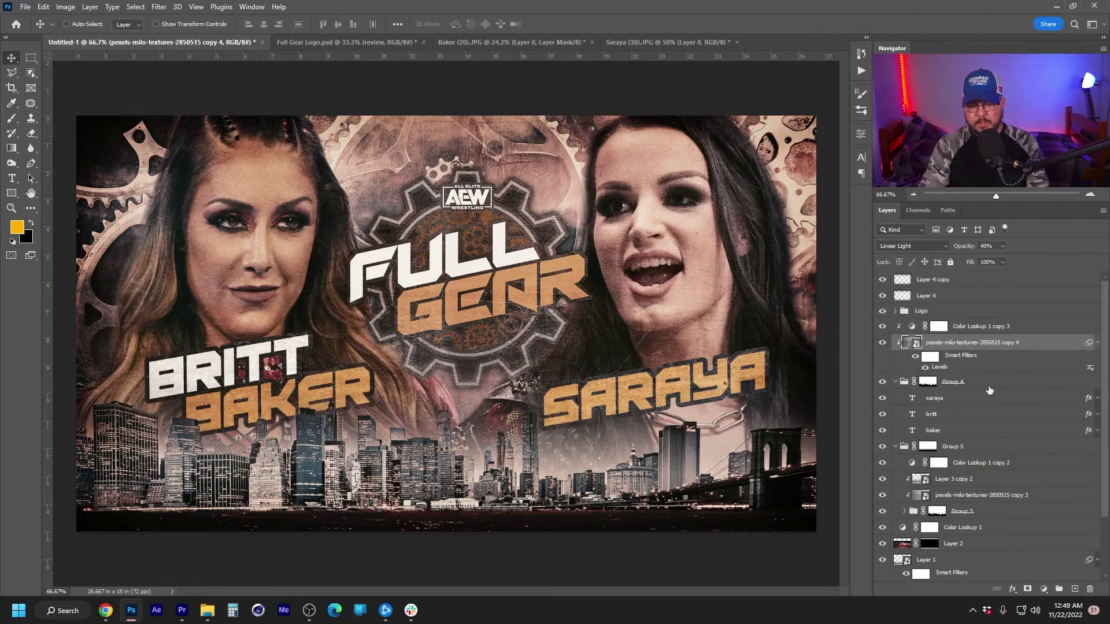
pyautogui.click(1017, 399)
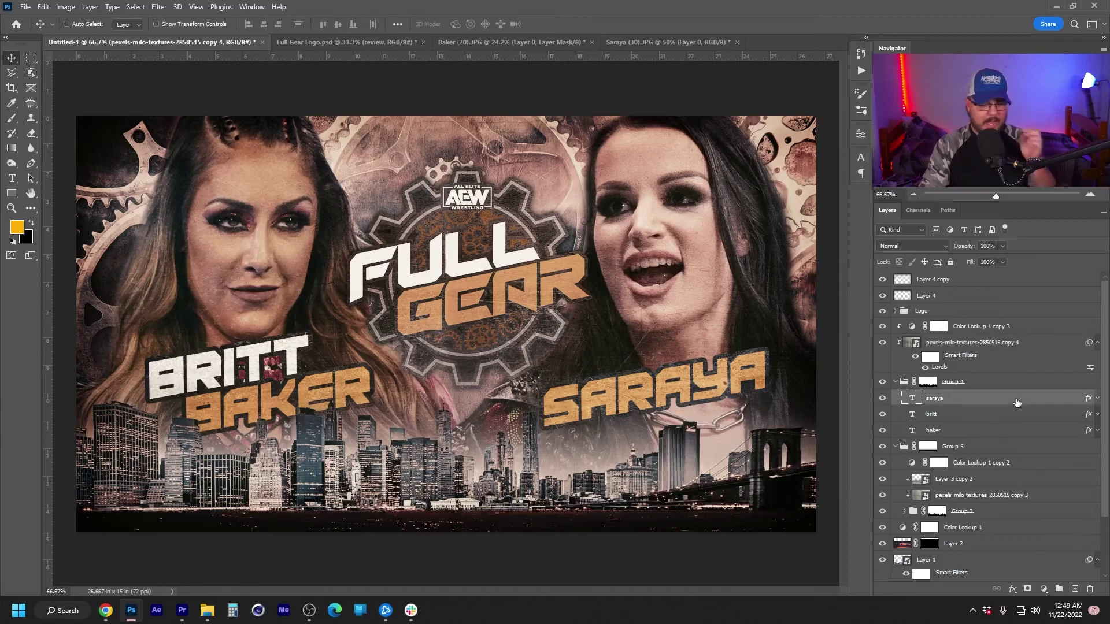
# Give Group 4 a black Multiply drop shadow, 100% opacity, 0 px distance, 10 px size
pyautogui.doubleClick(1017, 400)
pyautogui.click(971, 213)
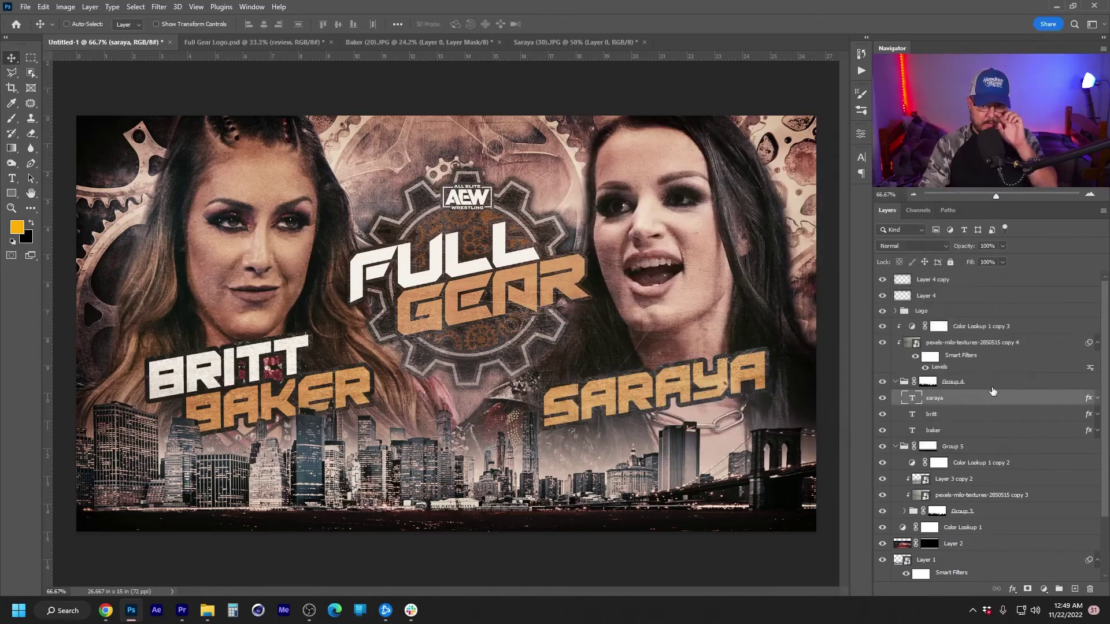
pyautogui.click(993, 387)
pyautogui.doubleClick(993, 387)
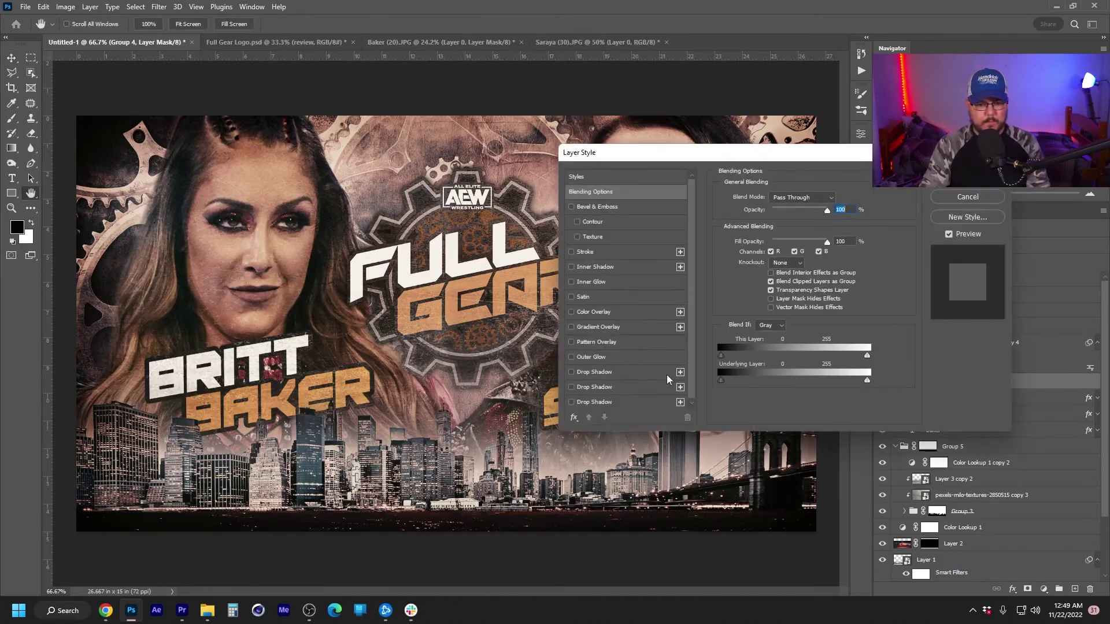
pyautogui.click(606, 376)
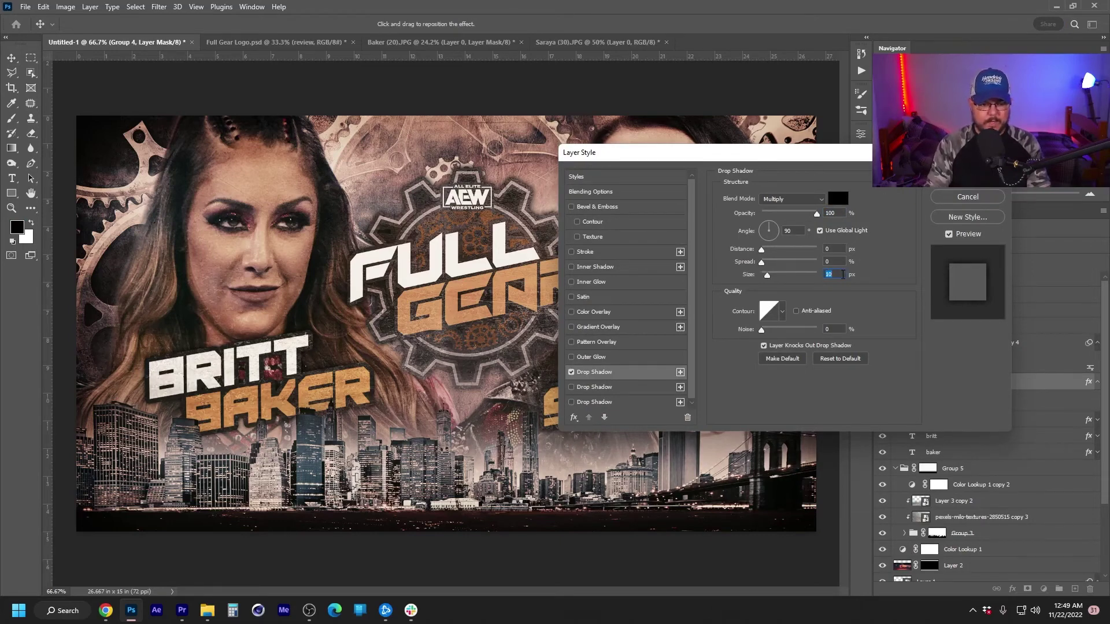
pyautogui.click(570, 372)
pyautogui.click(570, 373)
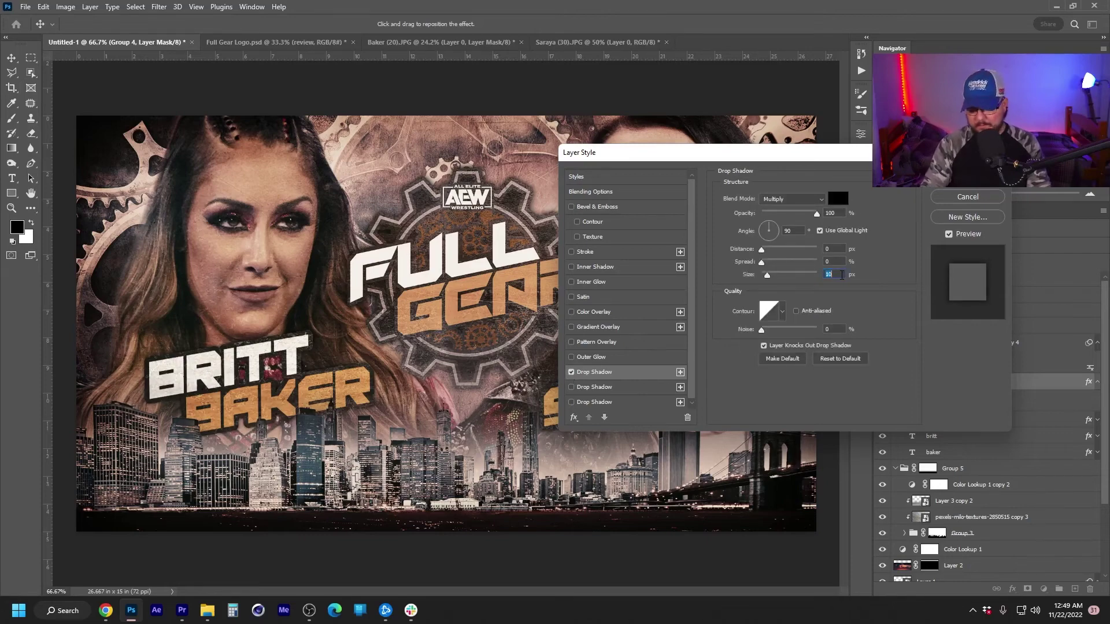
pyautogui.press('Return')
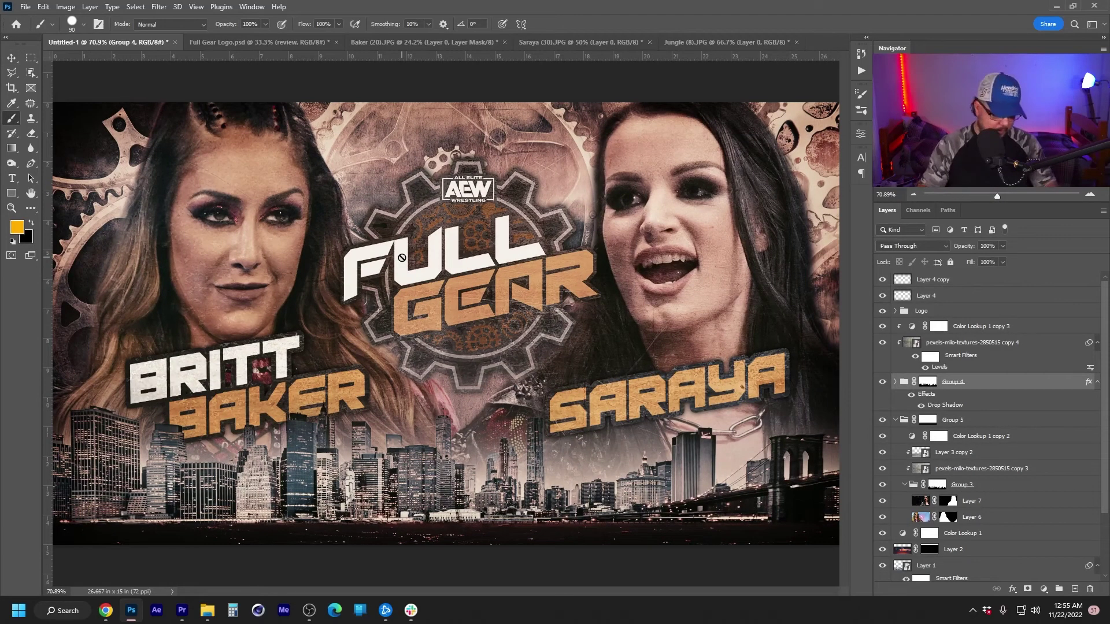
# Nudge the city skyline layers, Layer 2 and Layer 1, up into their final position
pyautogui.press('v')
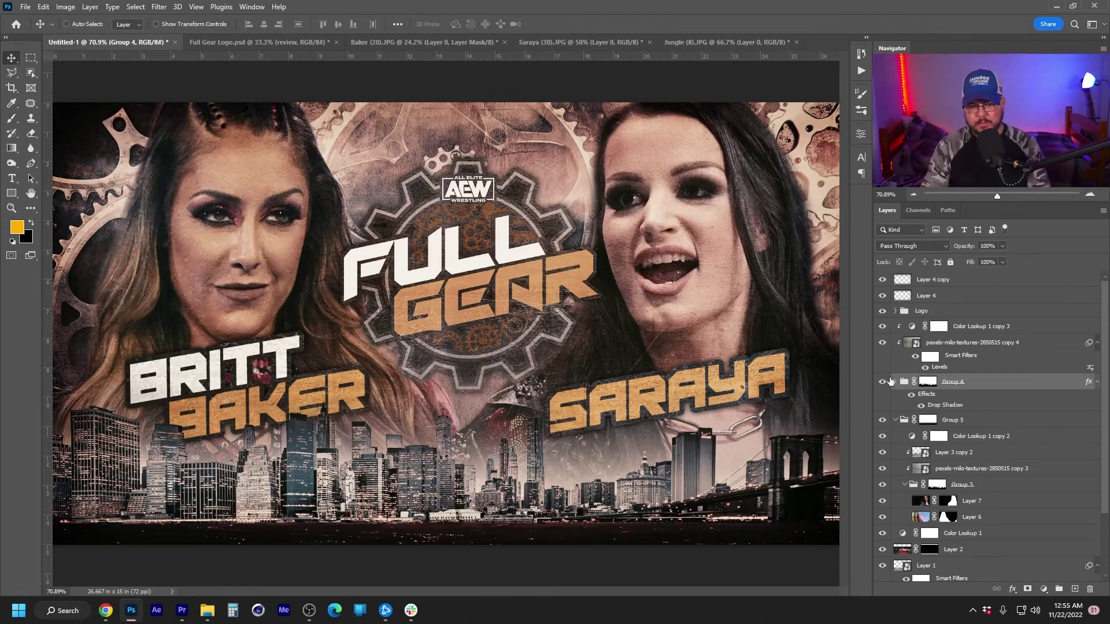
pyautogui.click(1097, 344)
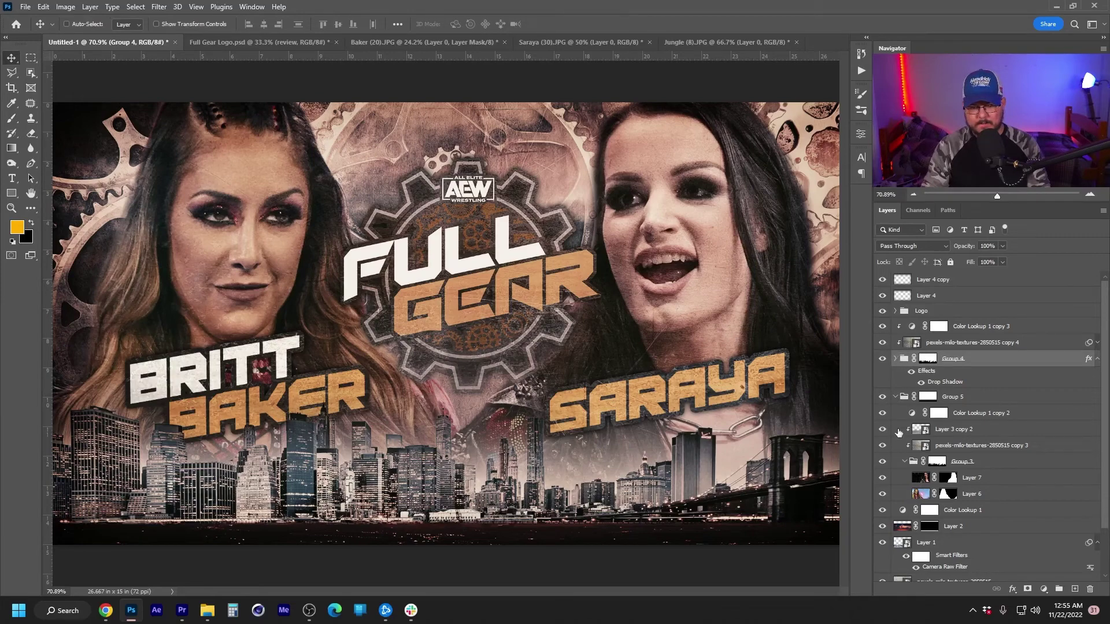
pyautogui.click(896, 397)
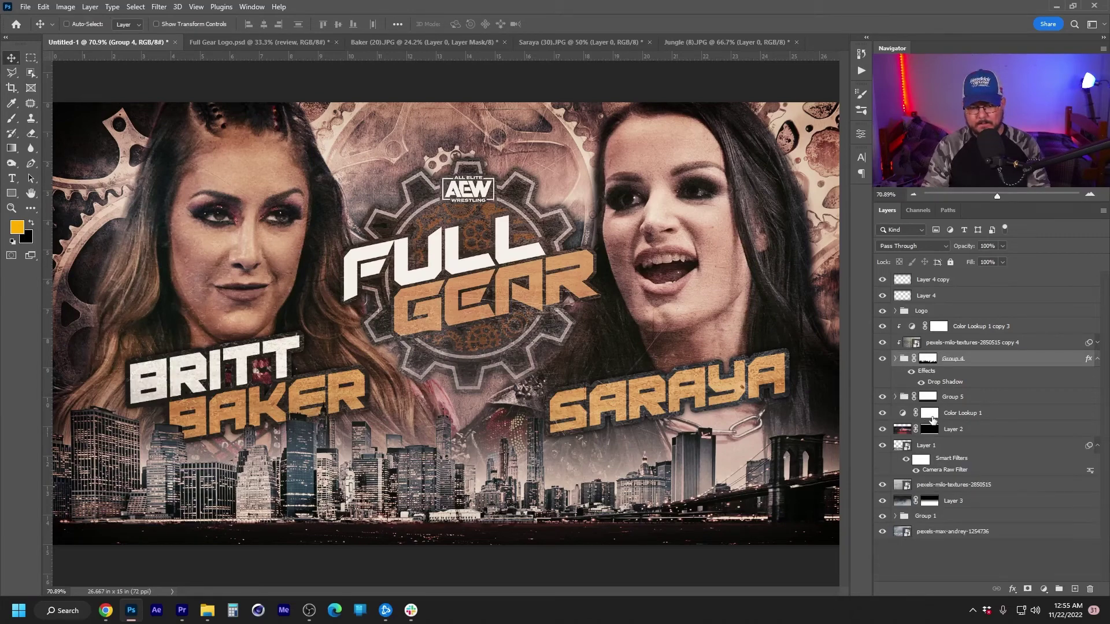
pyautogui.click(975, 431)
pyautogui.keyDown('shift'); pyautogui.click(974, 448); pyautogui.keyUp('shift')
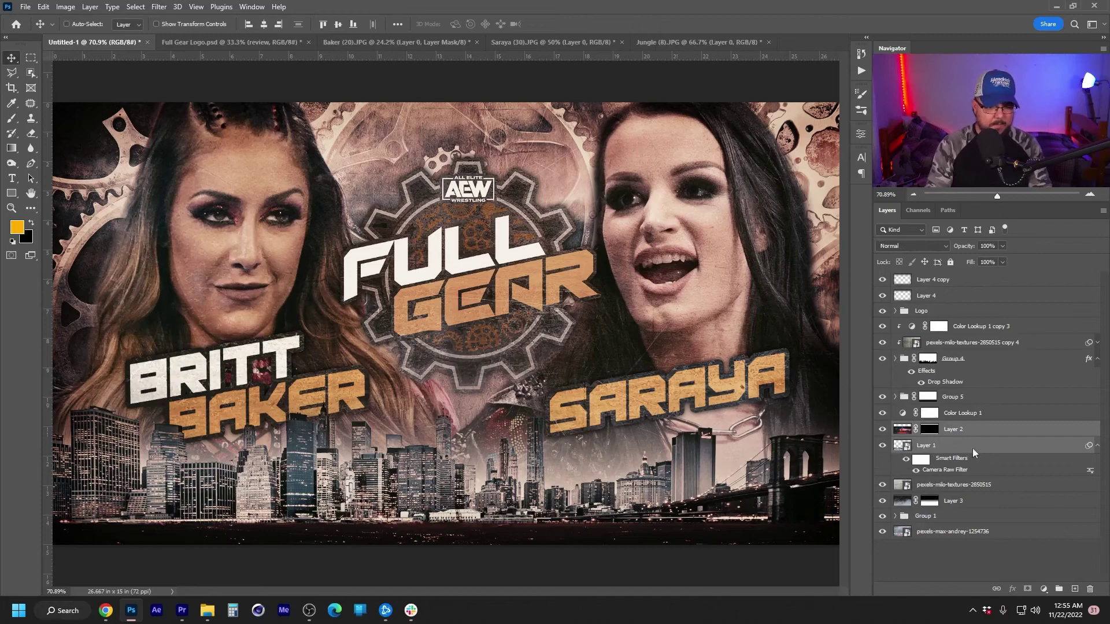
pyautogui.hotkey('shift', 'Up')
pyautogui.hotkey('shift', 'Up')
pyautogui.hotkey('shift', 'Down')
pyautogui.hotkey('shift', 'Down')
pyautogui.hotkey('shift', 'Down')
pyautogui.hotkey('shift', 'Down')
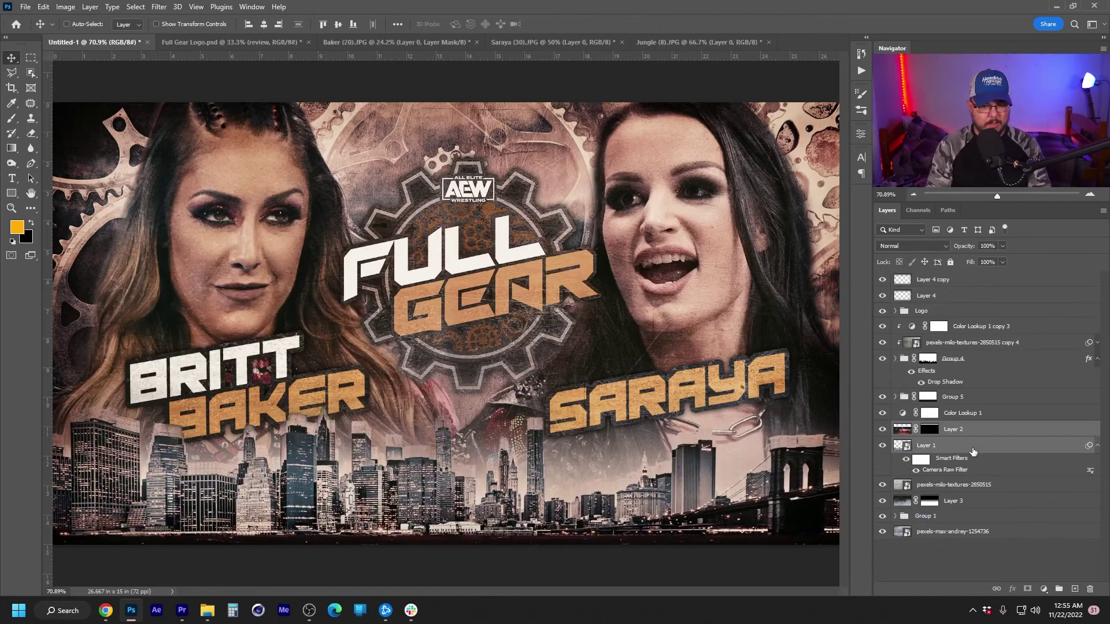
pyautogui.hotkey('shift', 'Up')
pyautogui.hotkey('shift', 'Up')
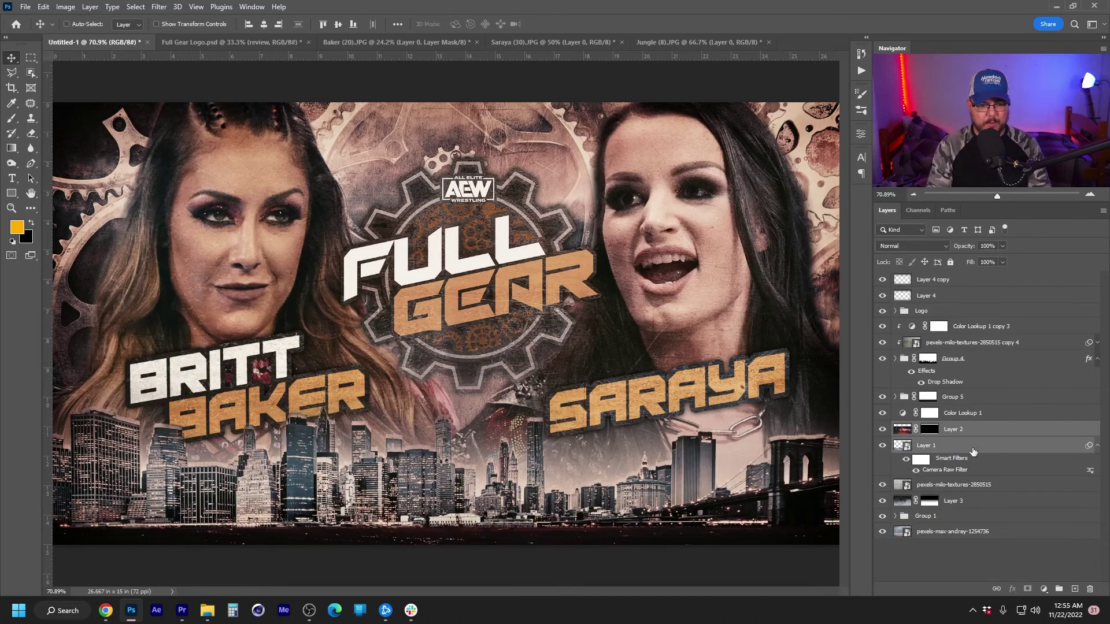
pyautogui.hotkey('shift', 'Up')
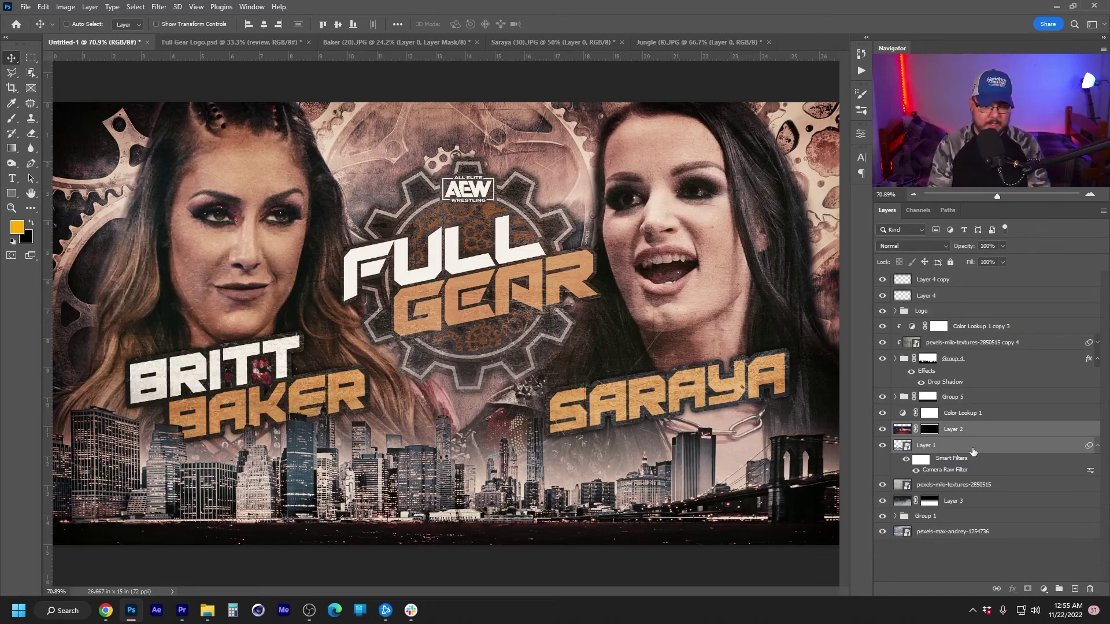
pyautogui.hotkey('shift', 'Up')
pyautogui.hotkey('shift', 'Up')
pyautogui.hotkey('shift', 'Up')
pyautogui.hotkey('shift', 'Up')
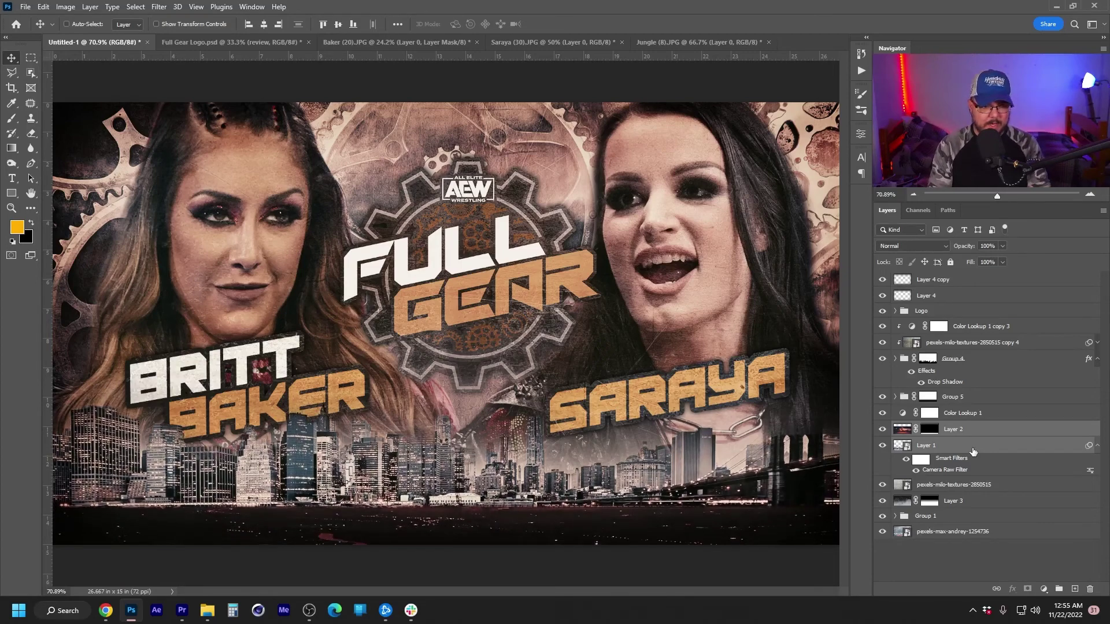
pyautogui.hotkey('shift', 'Down')
pyautogui.hotkey('shift', 'Down')
pyautogui.hotkey('shift', 'Down')
pyautogui.hotkey('shift', 'Down')
pyautogui.hotkey('shift', 'Down')
pyautogui.hotkey('shift', 'Down')
pyautogui.hotkey('shift', 'Down')
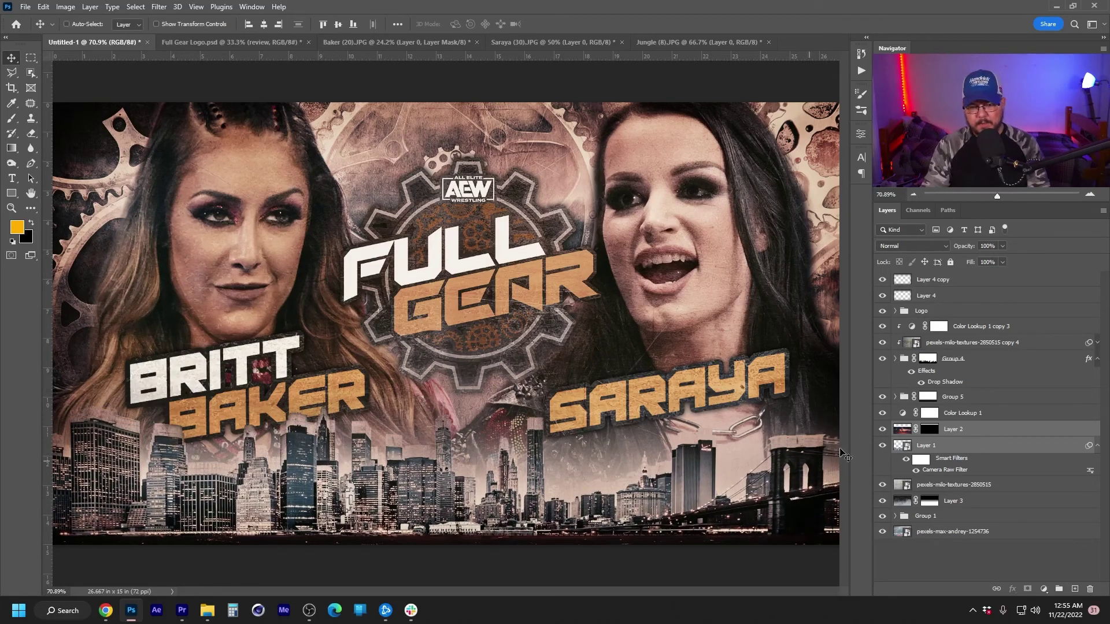
# Nudge the Group 4 name titles slightly lower, then select Group 5
pyautogui.click(981, 359)
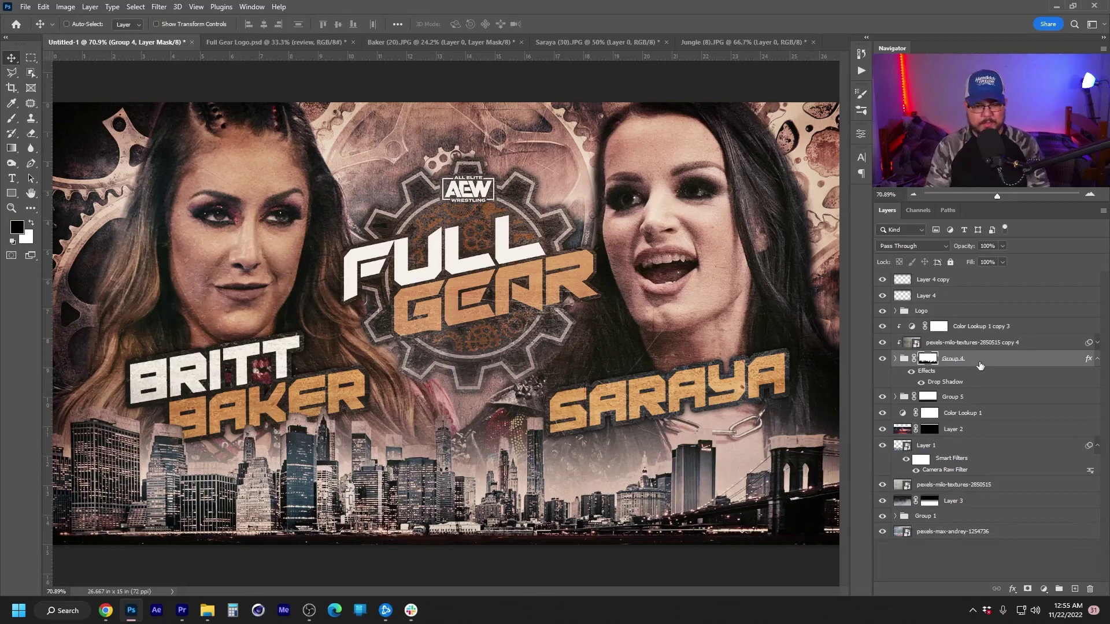
pyautogui.hotkey('shift', 'Down')
pyautogui.hotkey('shift', 'Down')
pyautogui.hotkey('shift', 'Down')
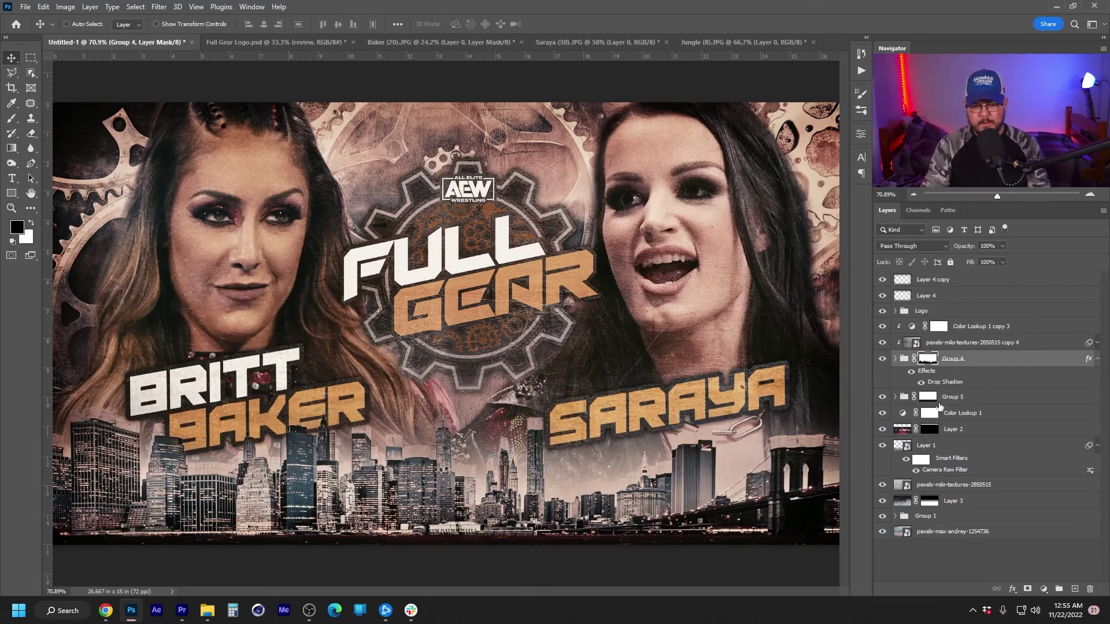
pyautogui.click(896, 397)
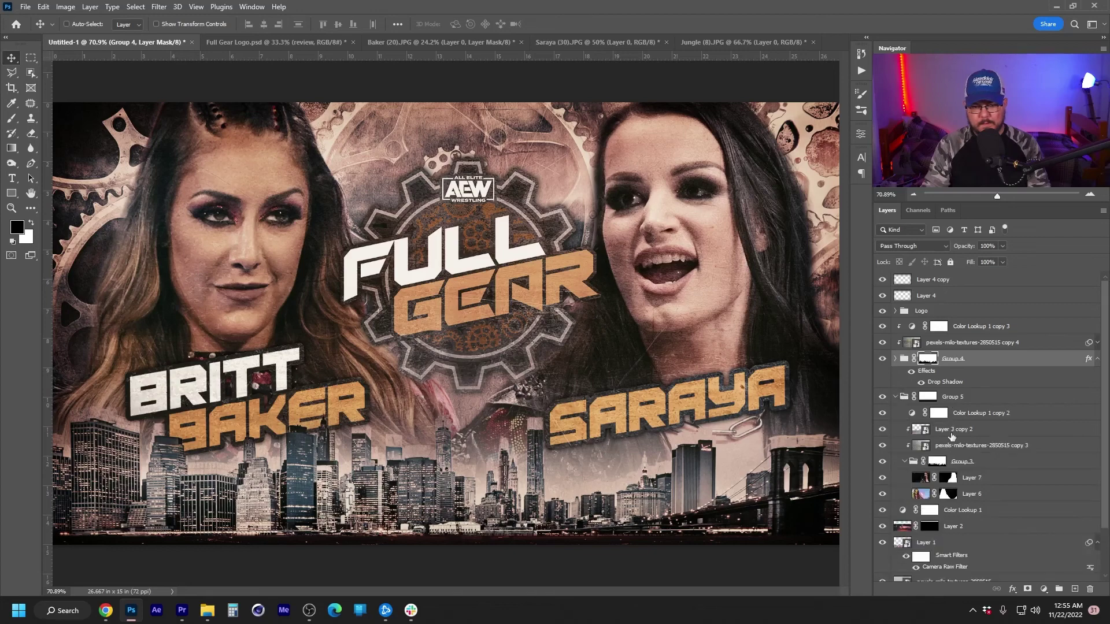
pyautogui.click(980, 462)
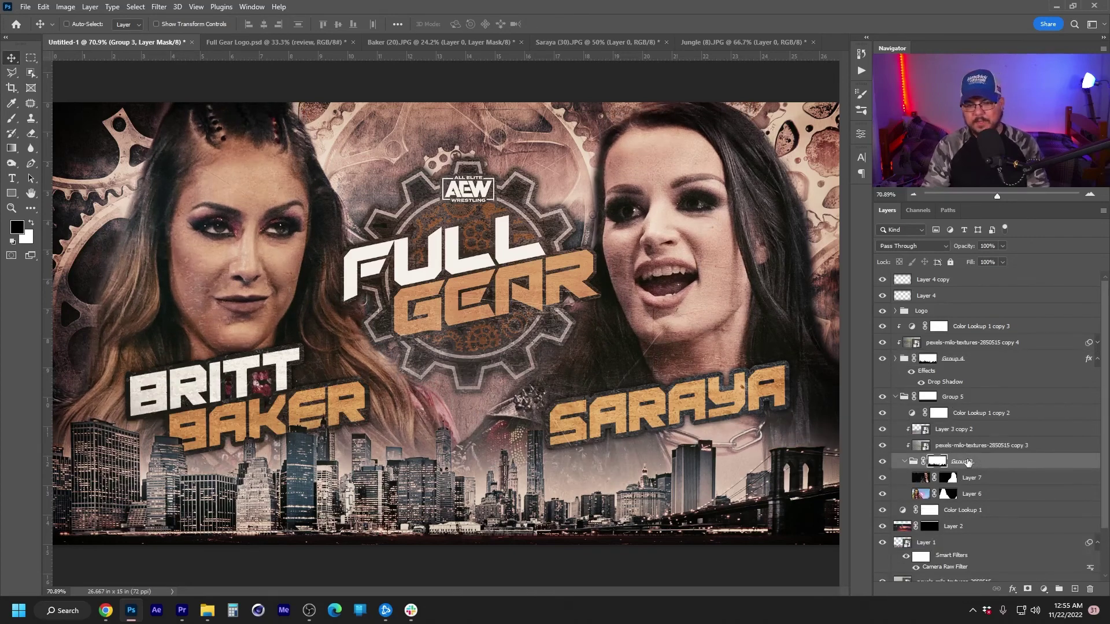
pyautogui.click(896, 398)
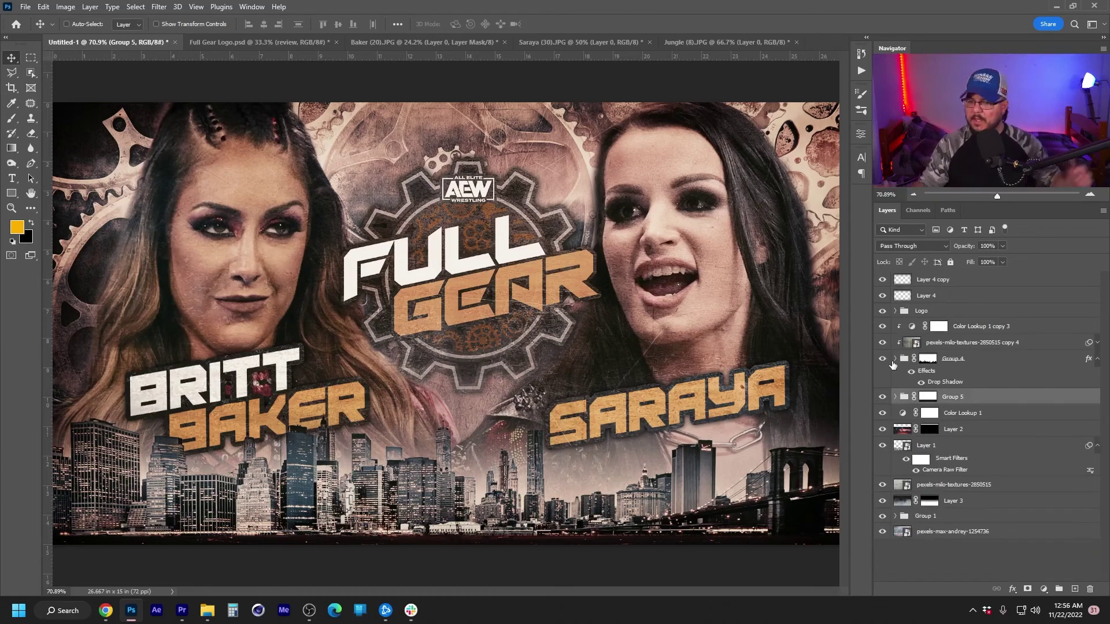